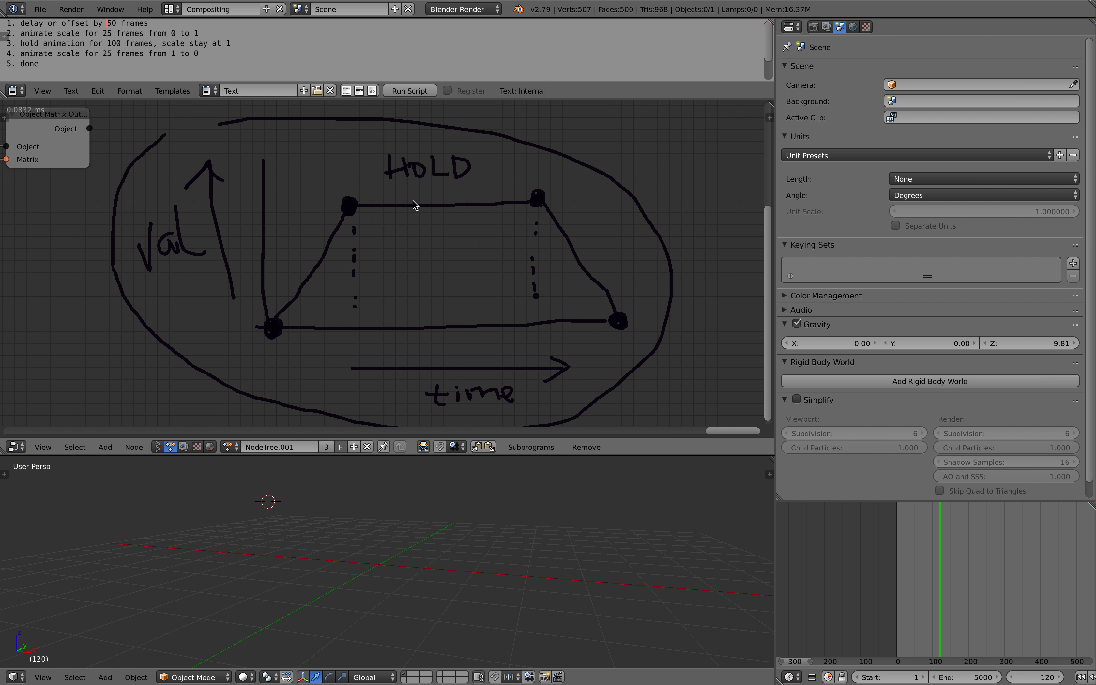
- Enlarge the node editor in width and height around the Animate Matrix node chain
middle_drag(416, 215, 497, 218)
scroll(452, 220, down, 4)
middle_drag(289, 210, 512, 221)
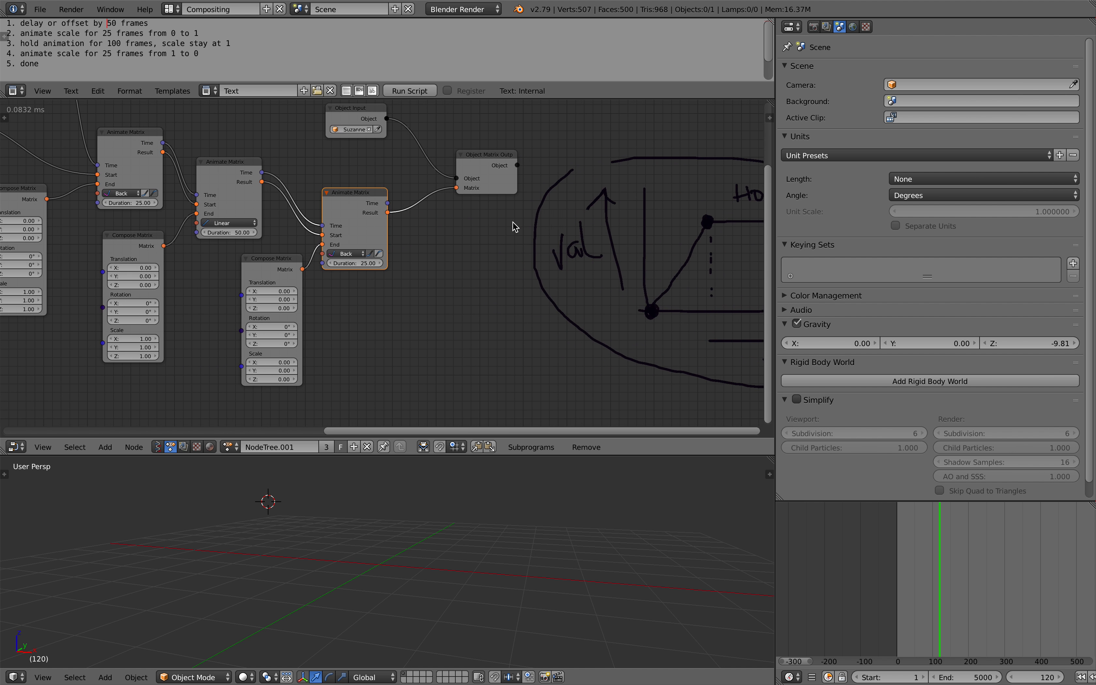
middle_drag(420, 209, 532, 199)
middle_drag(457, 192, 512, 219)
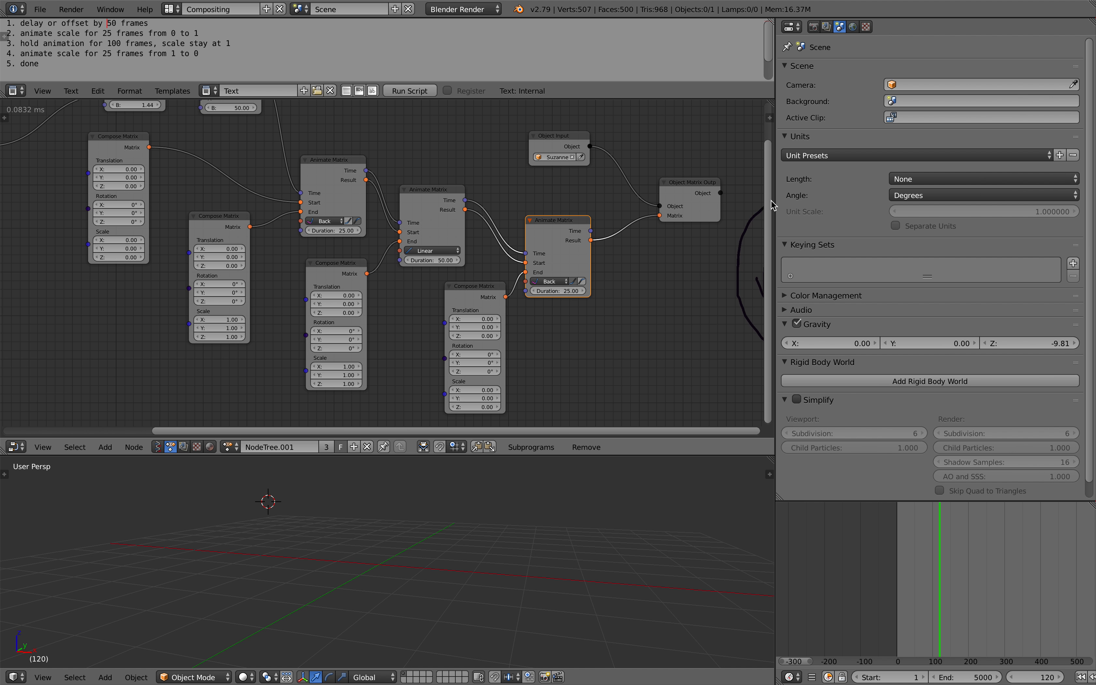
drag(775, 198, 919, 198)
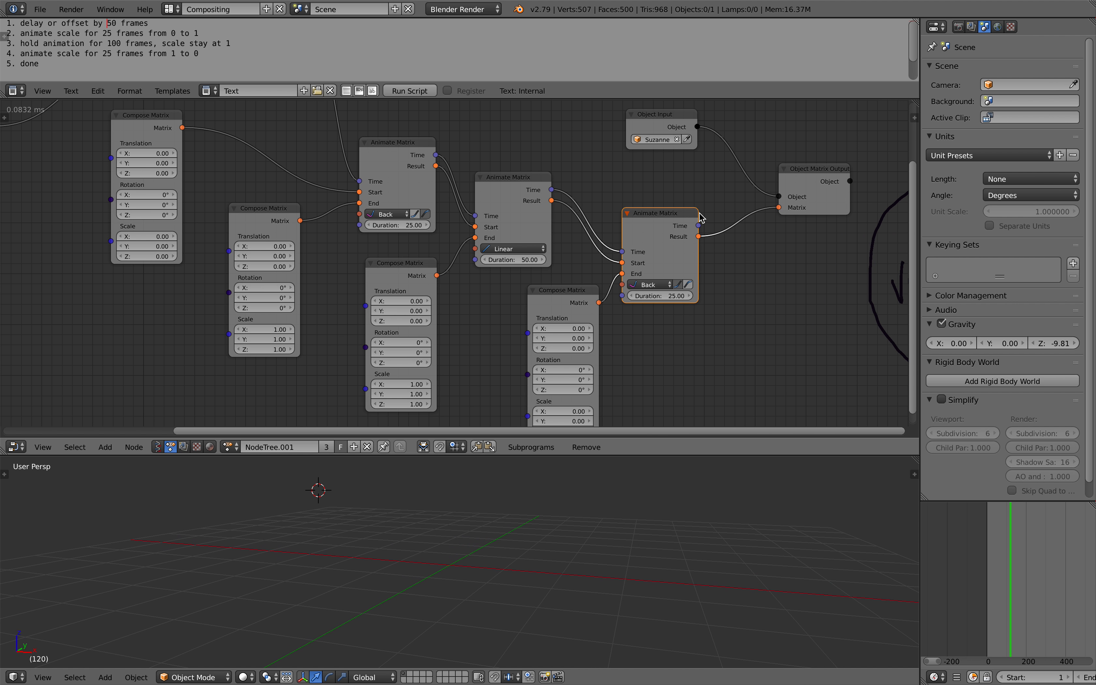
drag(720, 455, 721, 520)
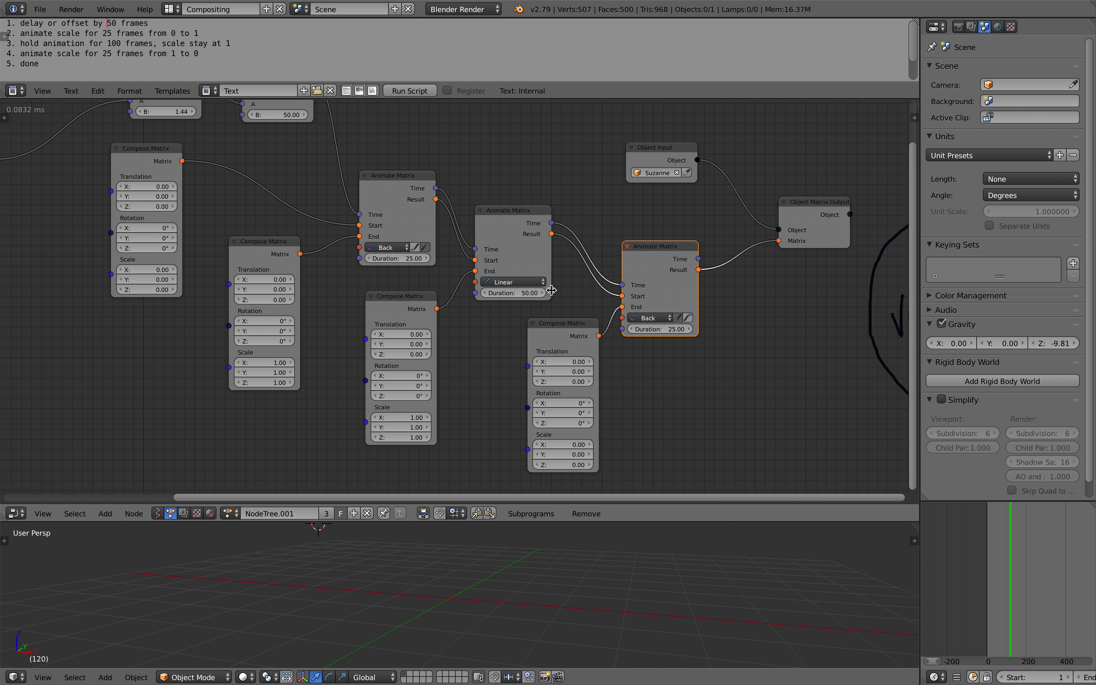
- Add an Offset Matrices node in the empty space below the last Animate Matrix node
middle_drag(683, 382, 599, 328)
key(shift+a)
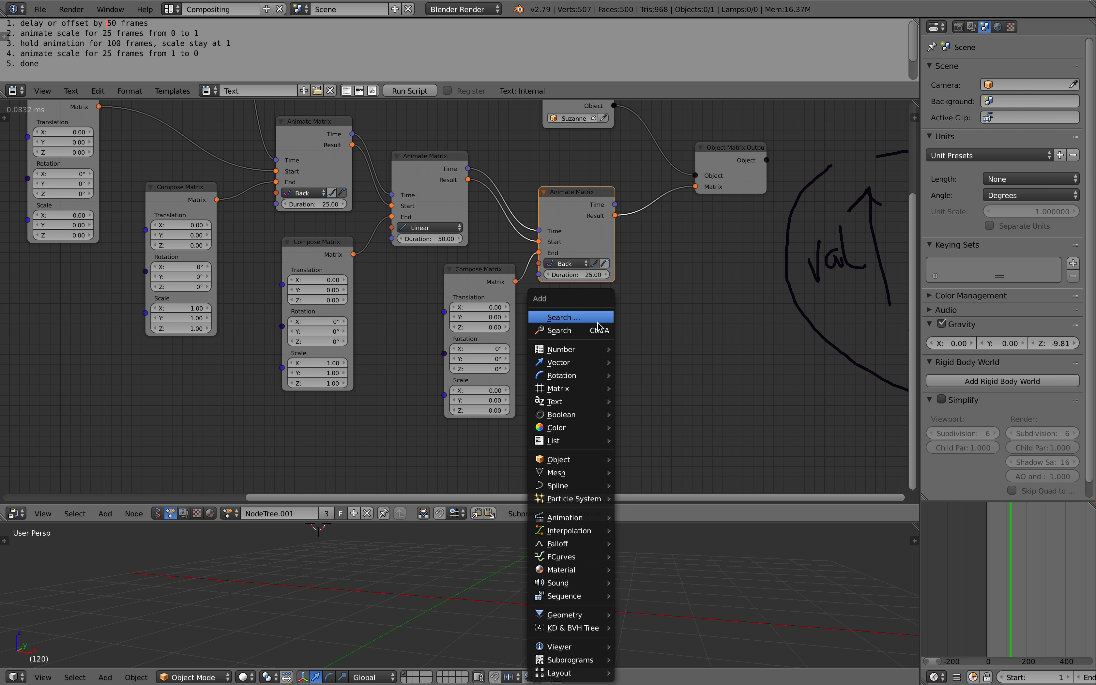
click(598, 327)
text(a)
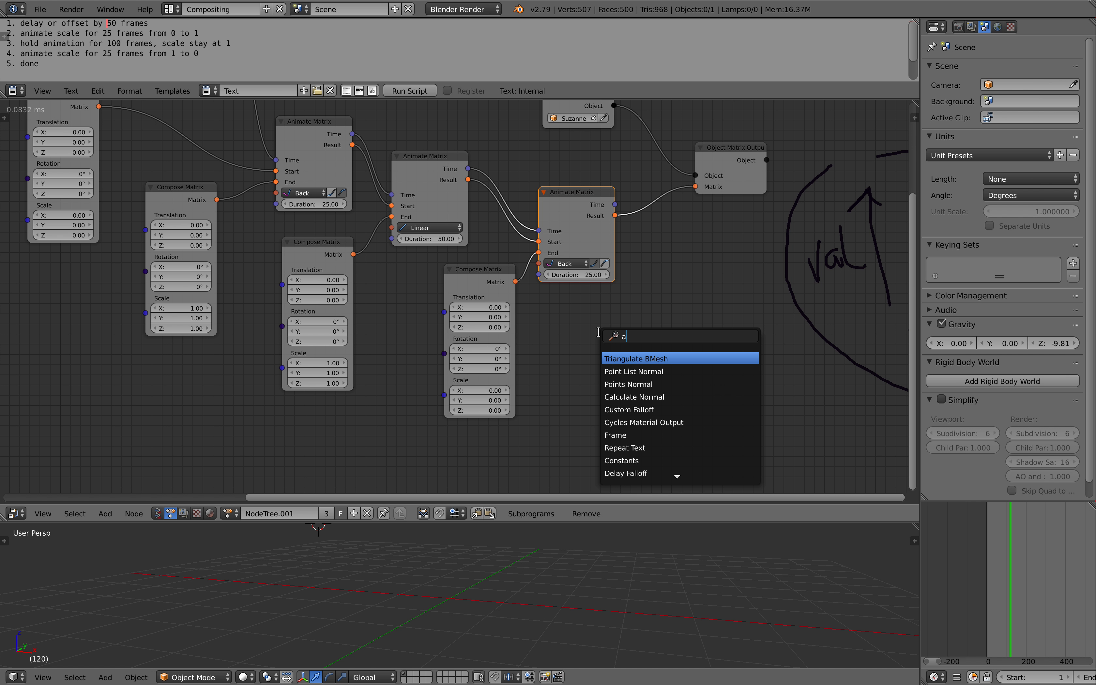
text(nimoffset)
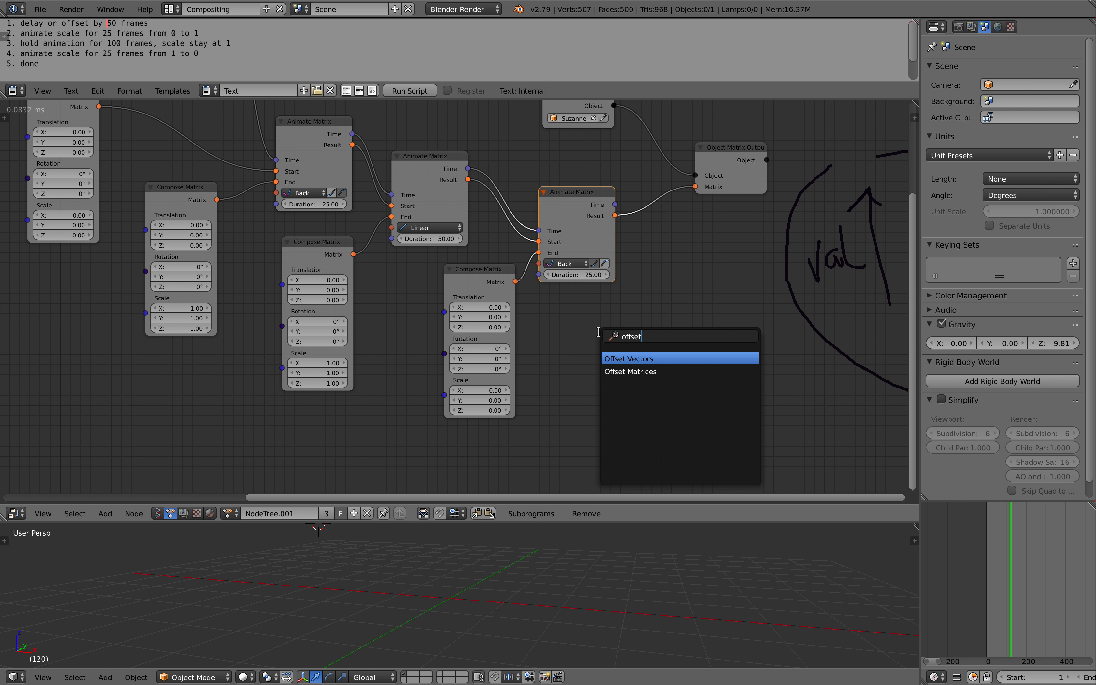
click(647, 373)
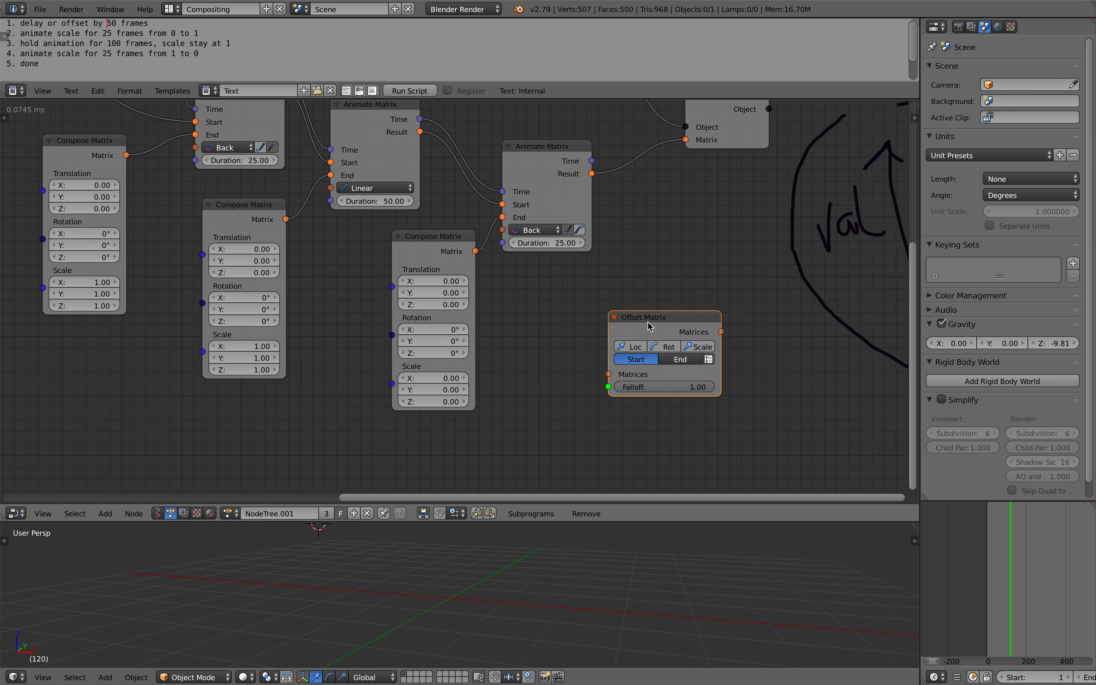
scroll(647, 330, down, 1)
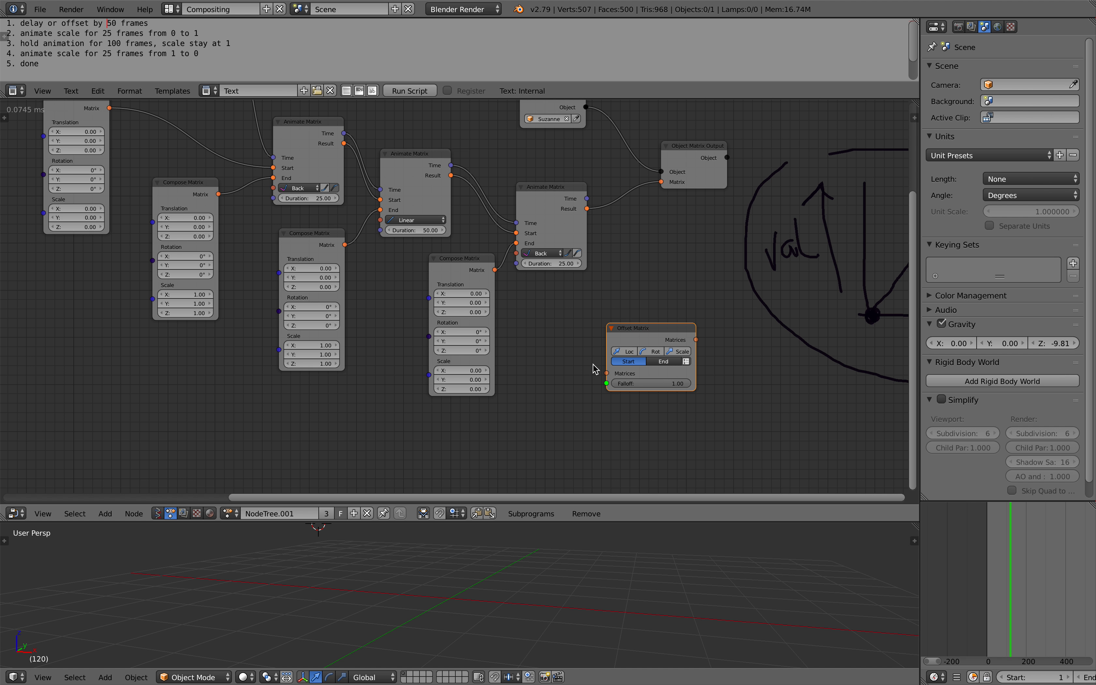
- Enable the Loc, Rot and Scale offsets on the Offset Matrix node
scroll(684, 361, up, 2)
middle_drag(661, 346, 530, 325)
scroll(538, 304, up, 7)
scroll(530, 325, down, 5)
middle_drag(424, 280, 615, 359)
scroll(615, 359, down, 5)
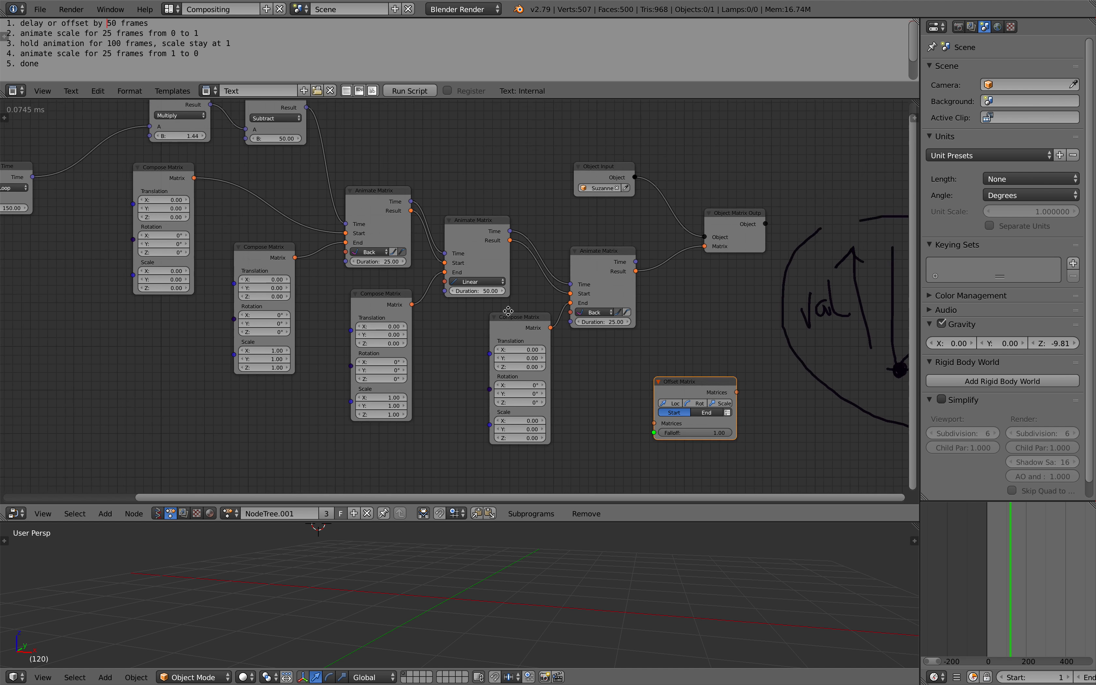
middle_drag(508, 311, 613, 339)
middle_drag(697, 389, 356, 253)
scroll(355, 253, up, 4)
scroll(448, 294, up, 2)
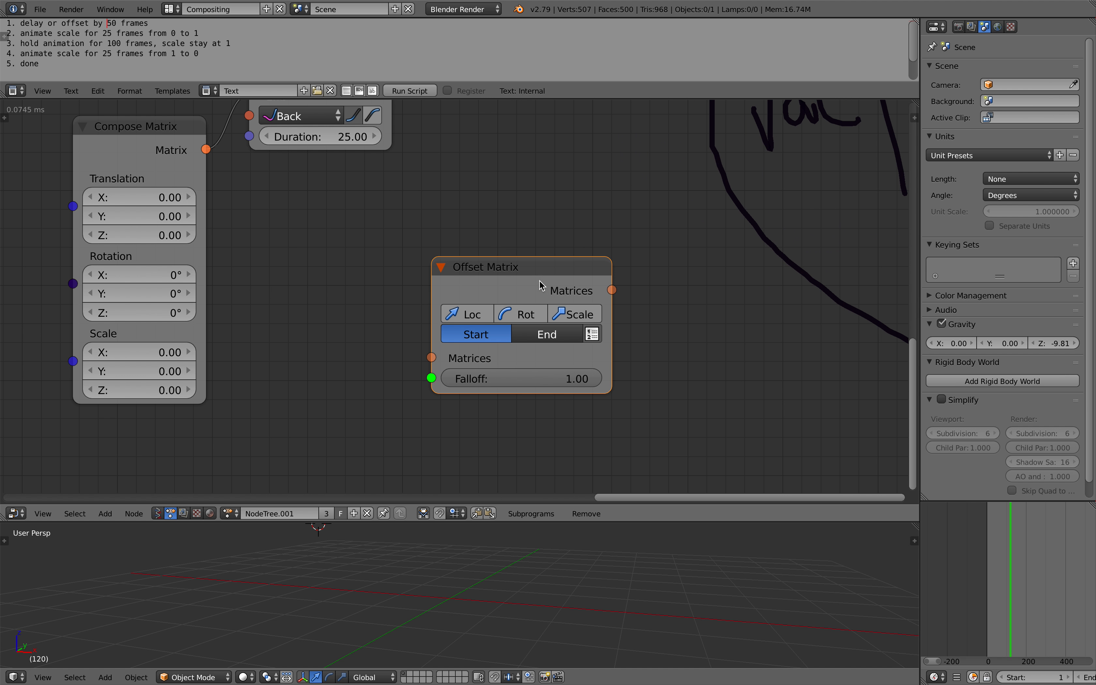
click(466, 314)
click(521, 314)
click(575, 313)
scroll(574, 314, down, 1)
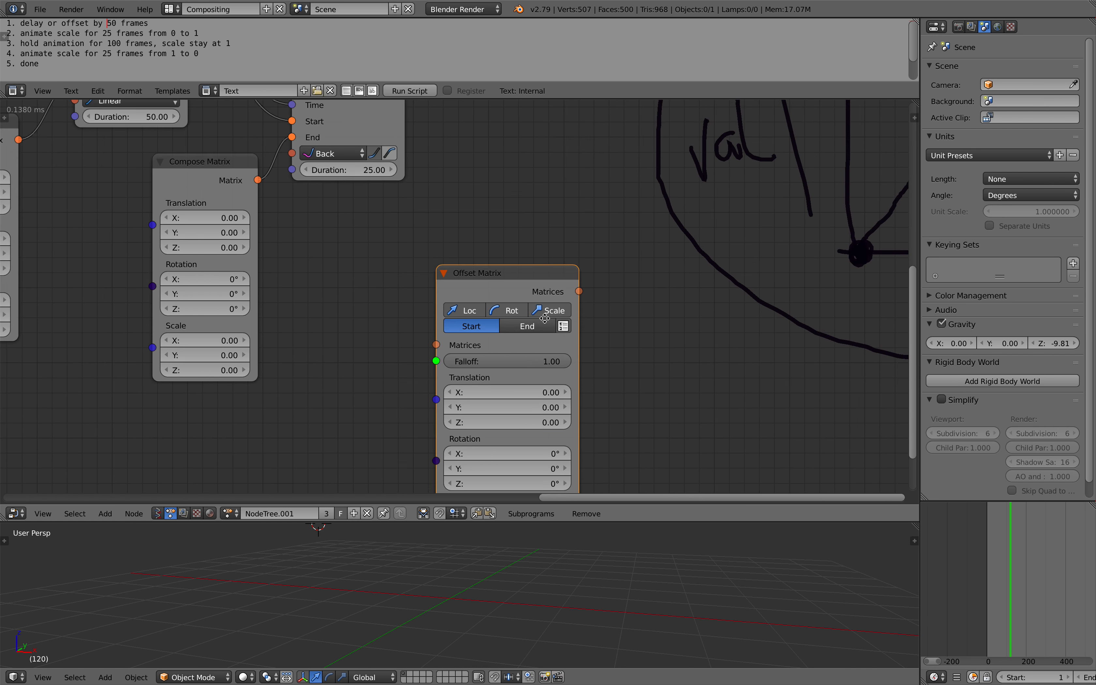
- Switch the Offset Matrix node from Start to End and set its falloff to 0.50
middle_drag(518, 279, 449, 174)
drag(447, 176, 495, 206)
click(503, 245)
scroll(489, 206, down, 2)
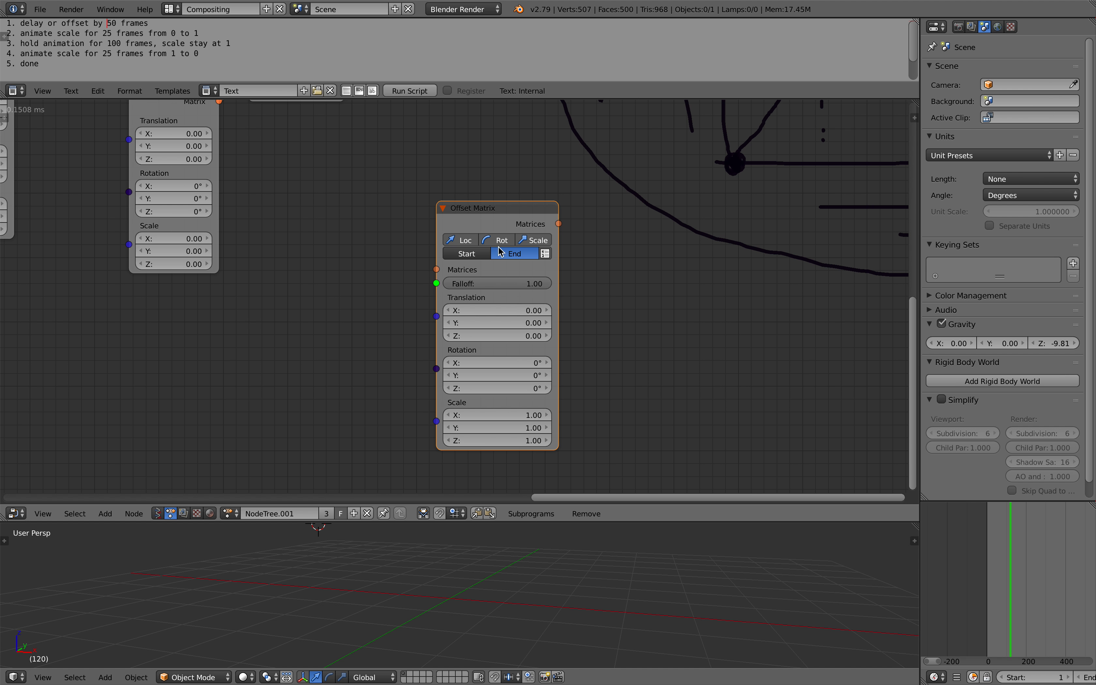
drag(486, 303, 446, 279)
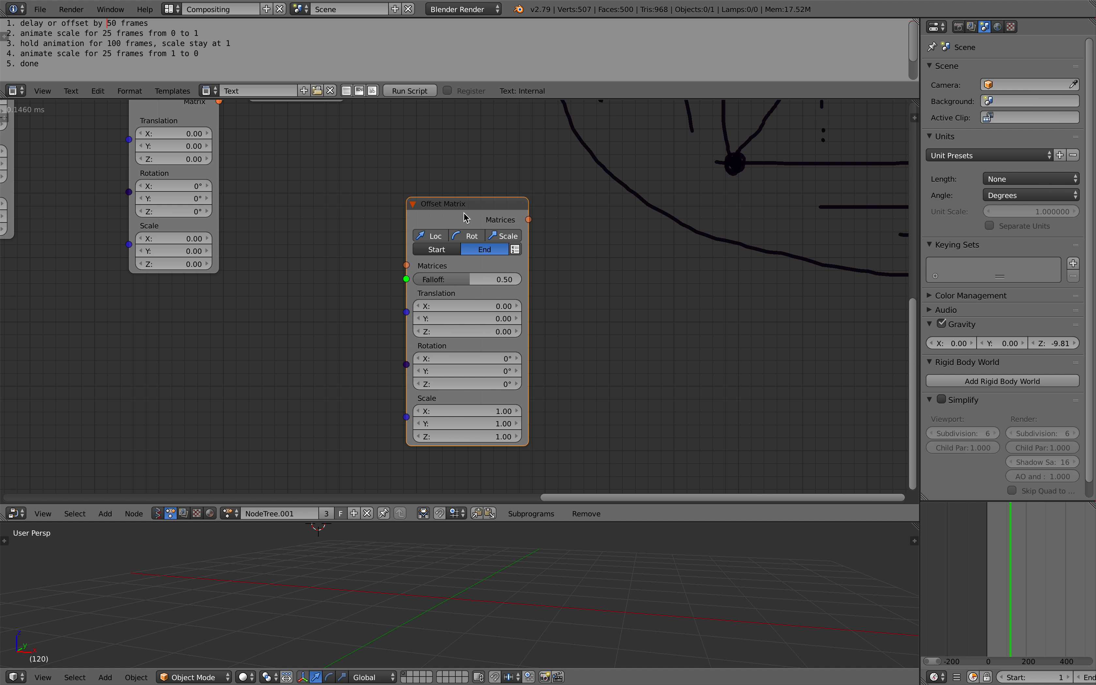
mouse_move(464, 217)
mouse_down()
mouse_move(479, 225)
mouse_move(480, 211)
mouse_up()
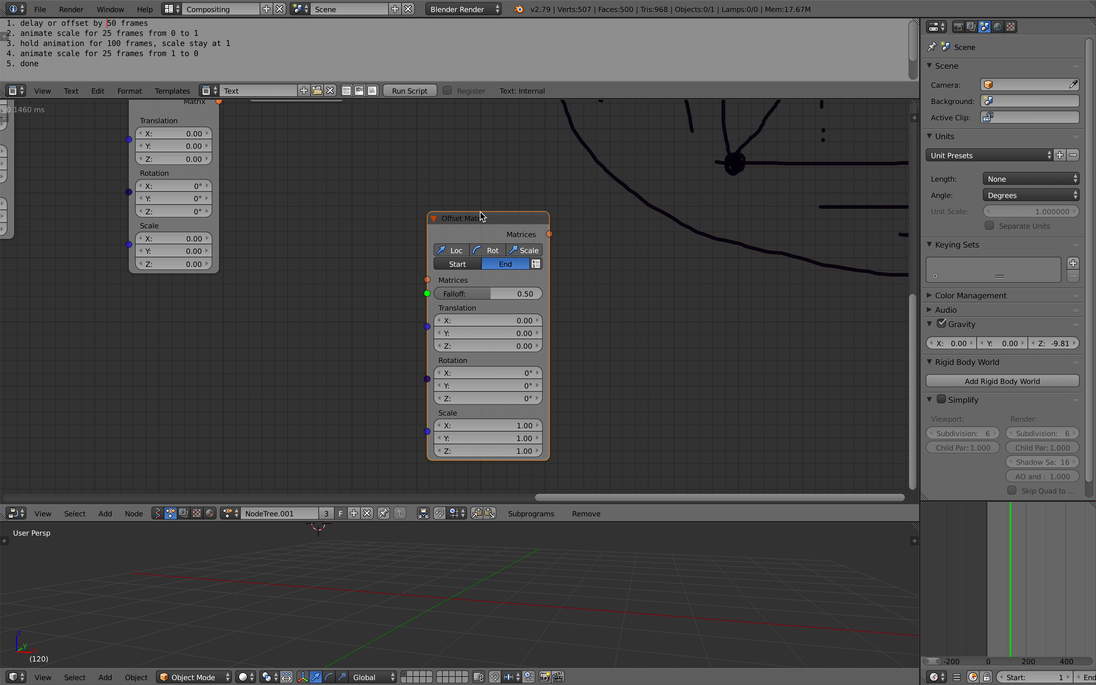
- Delete the Offset Matrix node from the node tree
key(x)
scroll(479, 210, down, 1)
middle_drag(327, 222, 375, 305)
middle_drag(288, 190, 514, 345)
scroll(514, 345, up, 1)
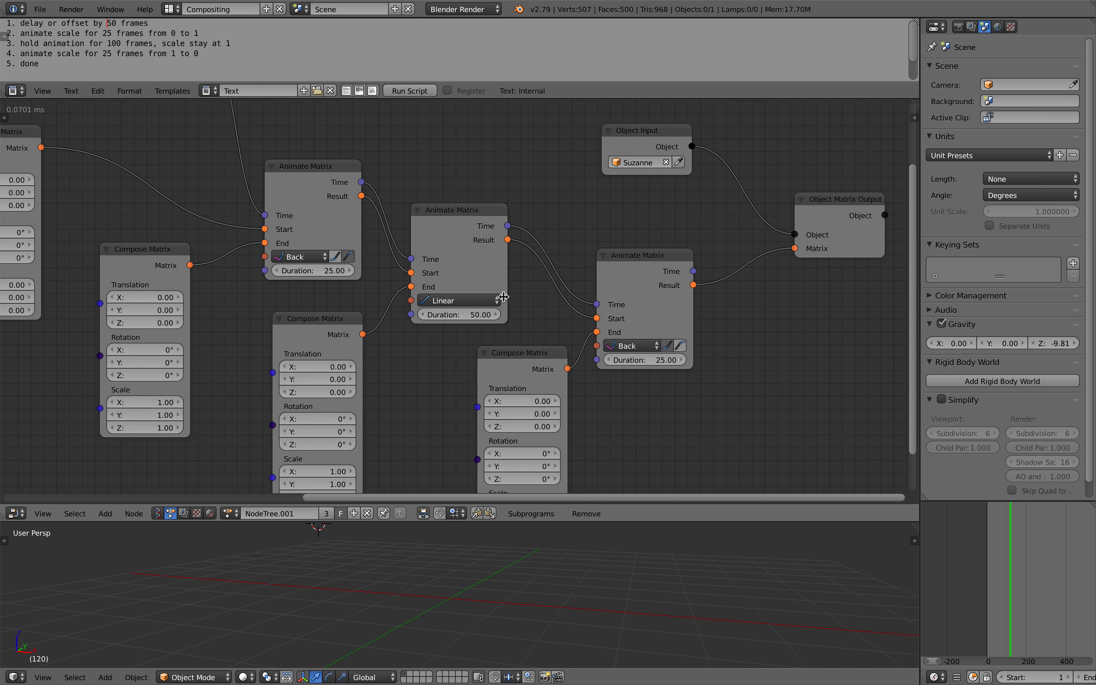
- Compare the three Animate Matrix nodes with the phases of the hand-drawn value-over-time hold curve
middle_drag(432, 233, 446, 221)
middle_drag(349, 220, 346, 218)
scroll(384, 227, down, 4)
mouse_move(638, 235)
middle_down()
mouse_move(452, 251)
mouse_move(321, 221)
middle_up()
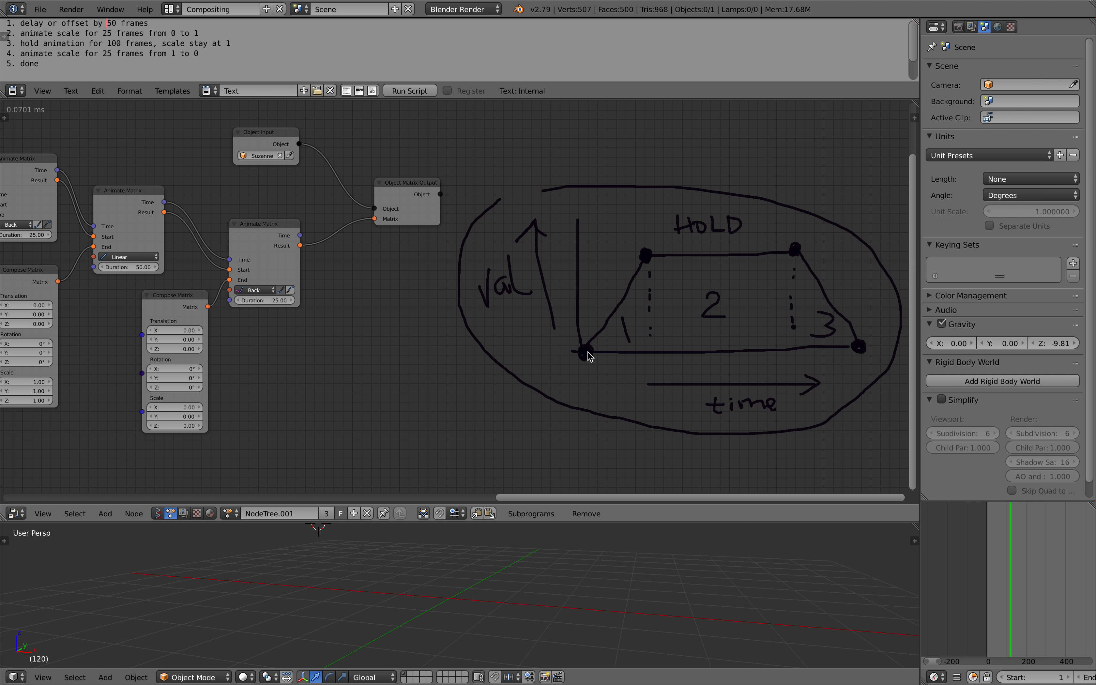
scroll(588, 356, down, 2)
middle_drag(256, 313, 399, 276)
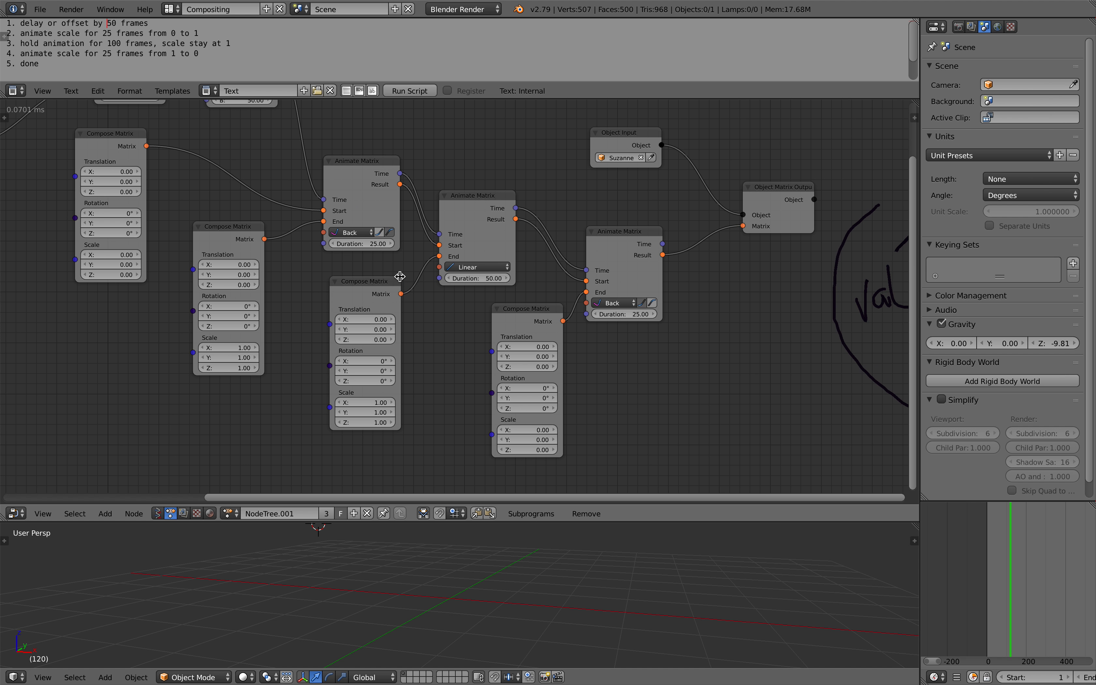
scroll(369, 252, up, 1)
middle_drag(355, 243, 354, 247)
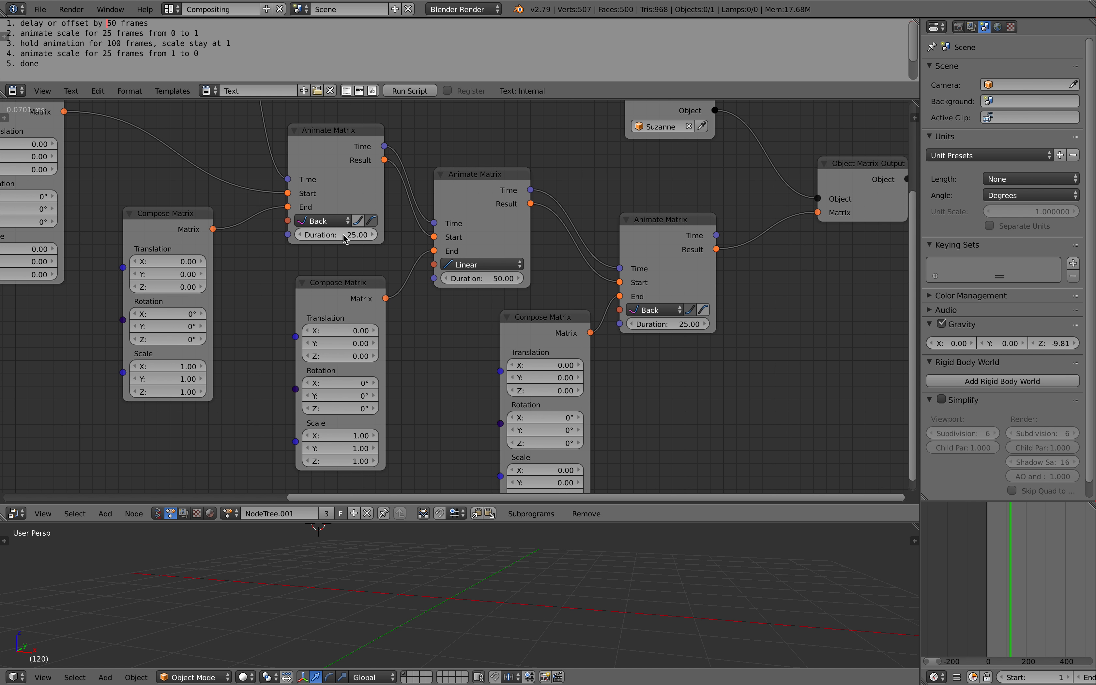
- Nudge each of the three Animate Matrix nodes slightly within the chain
drag(353, 242, 347, 239)
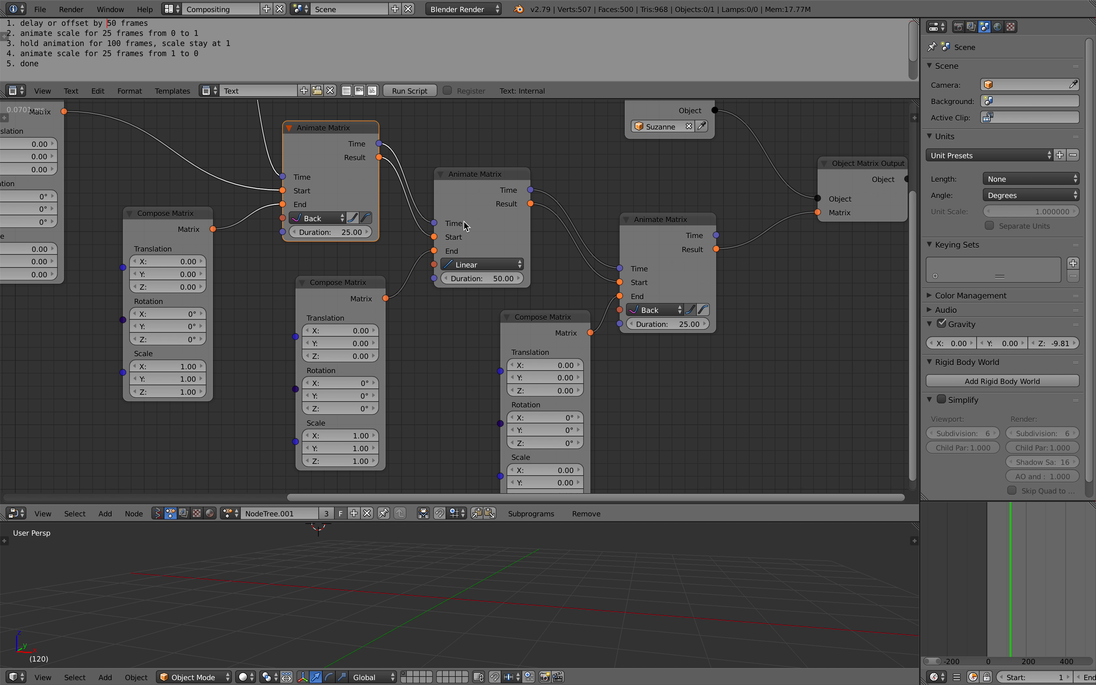
drag(464, 225, 468, 220)
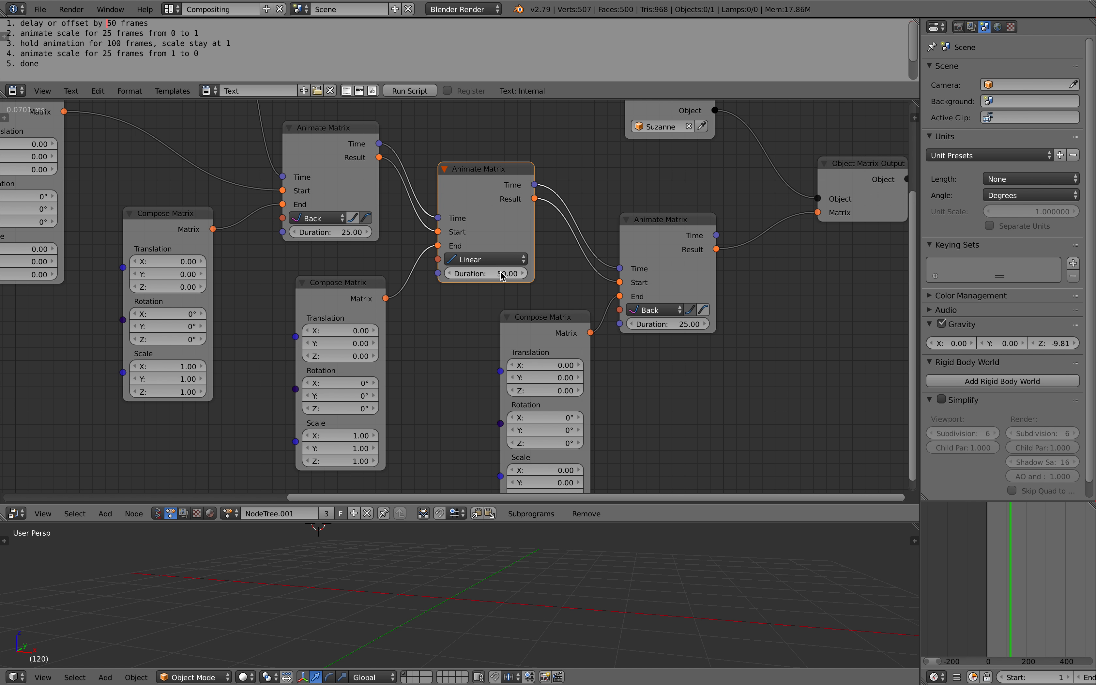
drag(678, 253, 679, 248)
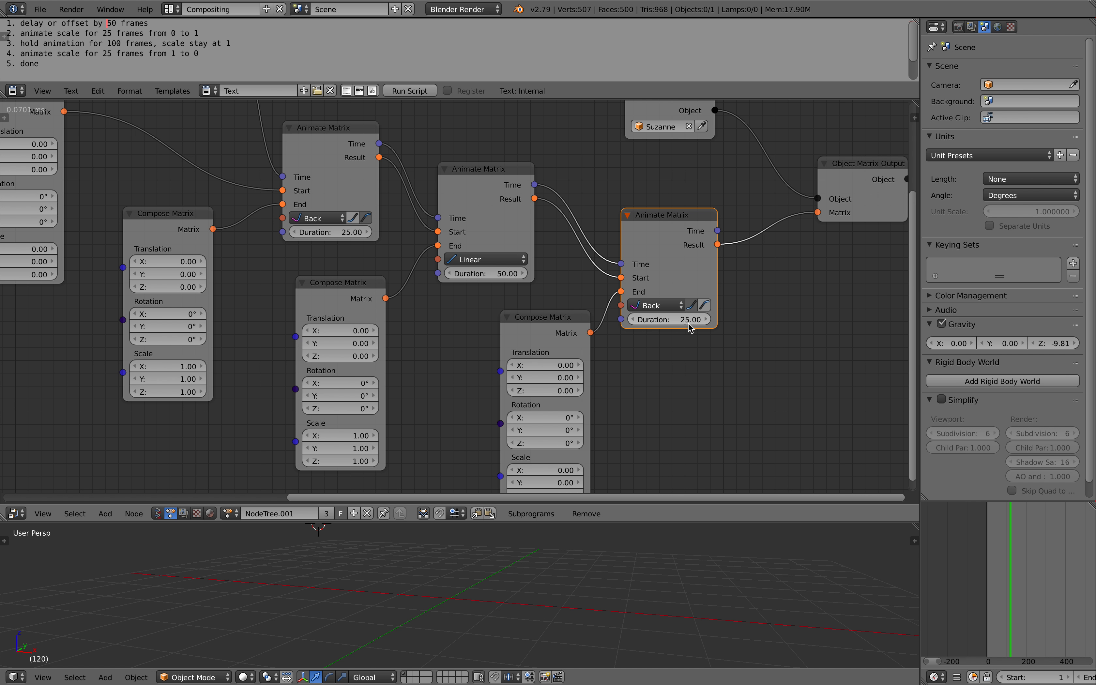
scroll(688, 329, down, 2)
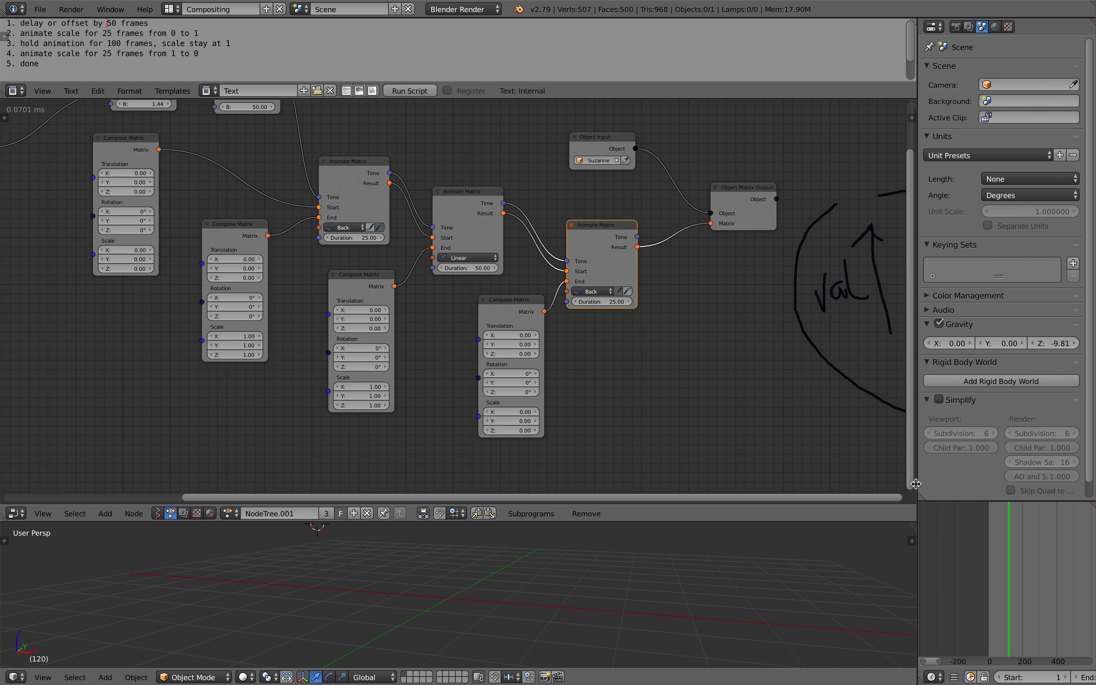
- Widen the properties and timeline areas and scrub the timeline to frame 55
drag(920, 558, 806, 558)
drag(916, 560, 890, 562)
middle_drag(566, 342, 581, 348)
- Move the third Animate Matrix node closer to the second one
drag(553, 245, 540, 243)
scroll(540, 243, up, 2)
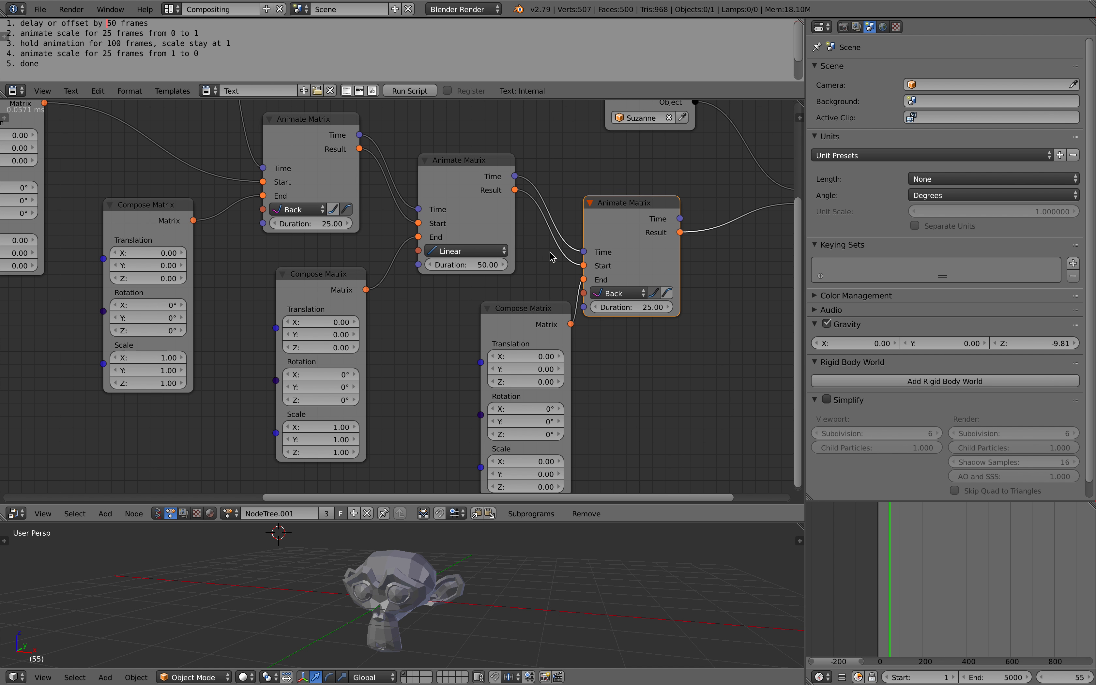
scroll(296, 201, down, 1)
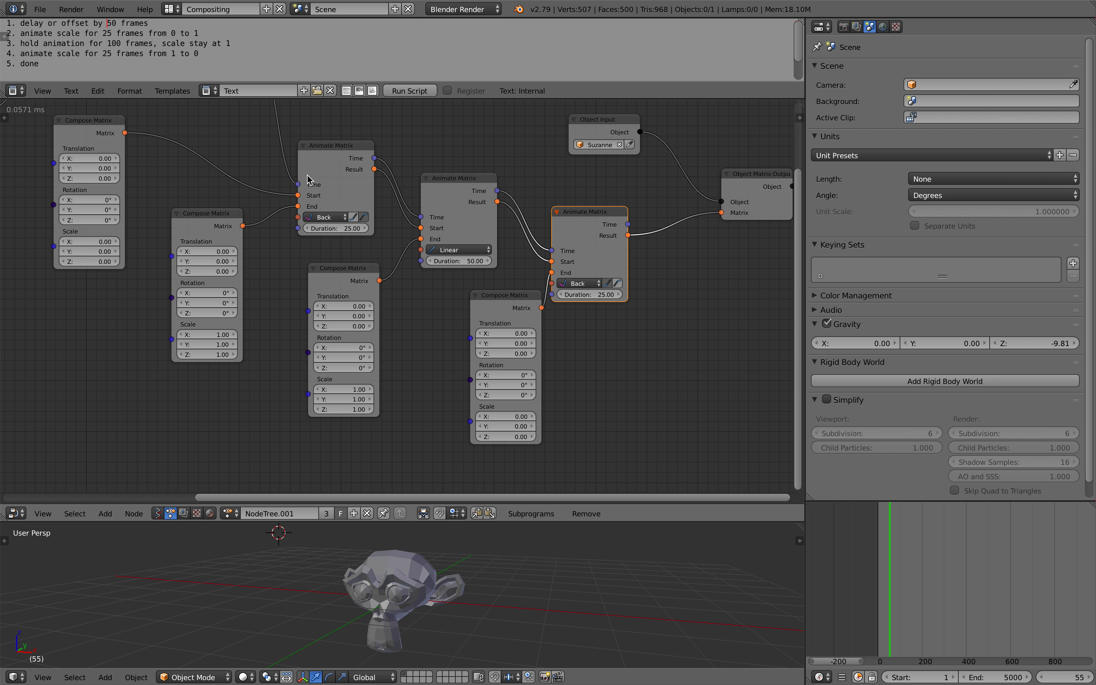
- Arrange the Time Info, Repeat Time, Multiply and Subtract nodes in a compact row above the Compose Matrix nodes
middle_drag(308, 179, 310, 201)
click(310, 202)
key(KP_Decimal)
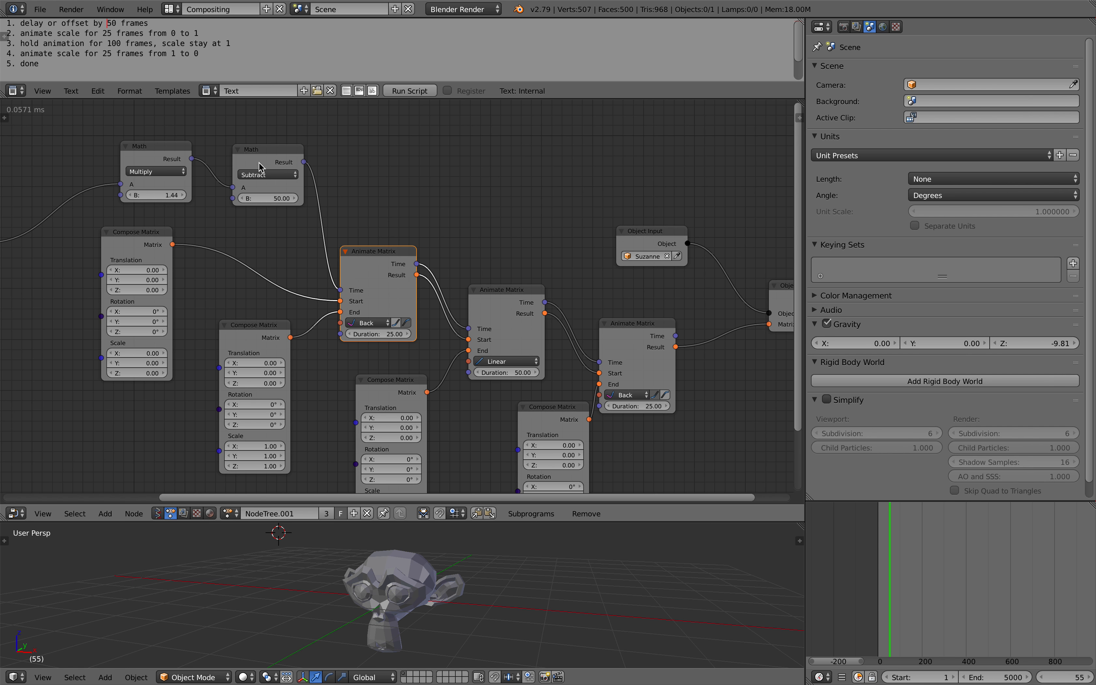
drag(259, 162, 243, 149)
middle_drag(207, 200, 378, 244)
drag(351, 209, 331, 176)
drag(431, 195, 402, 165)
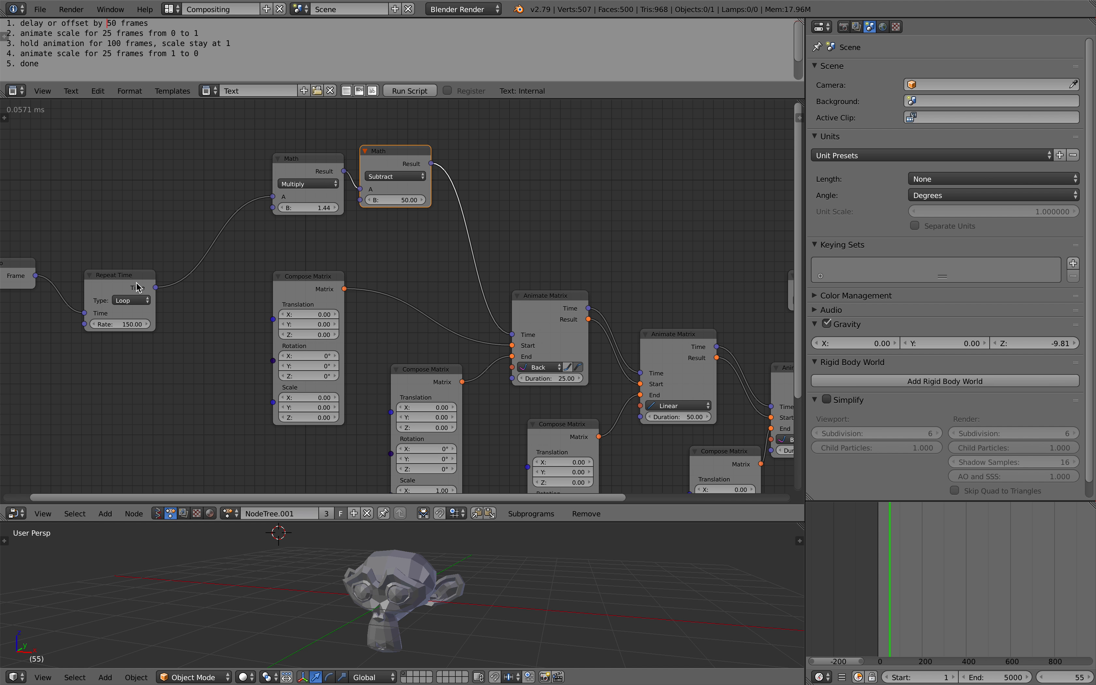
drag(138, 287, 223, 168)
middle_drag(126, 214, 213, 196)
drag(91, 247, 185, 152)
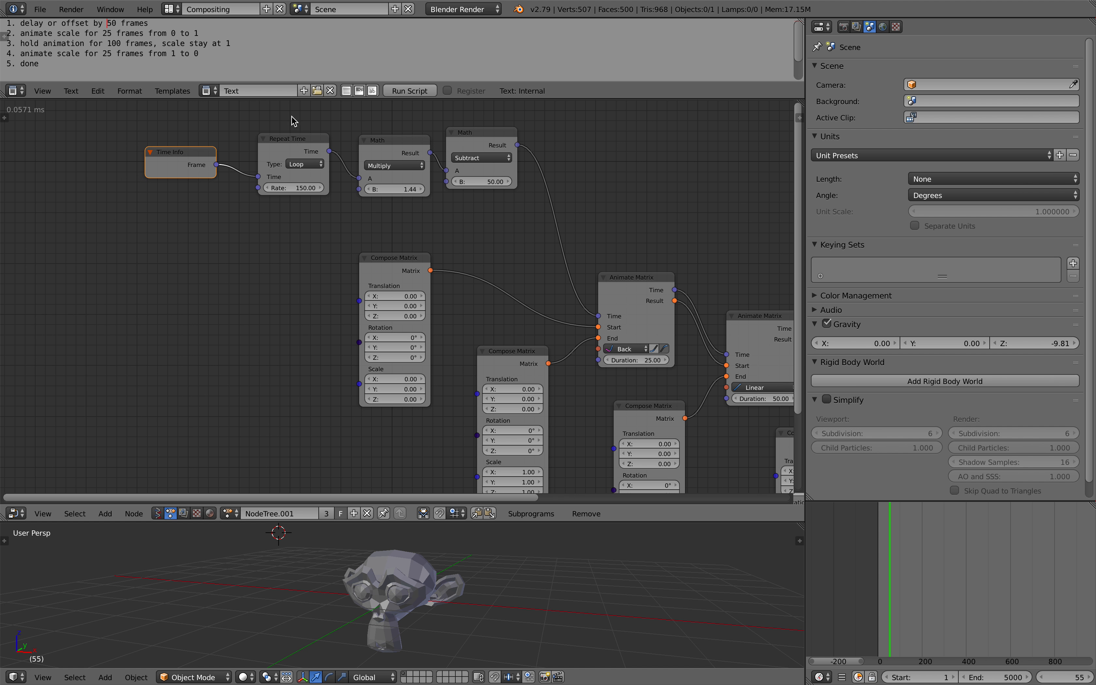
- Set B to 1 on the Multiply Math node and B to 0 on the Subtract Math node
scroll(394, 184, up, 2)
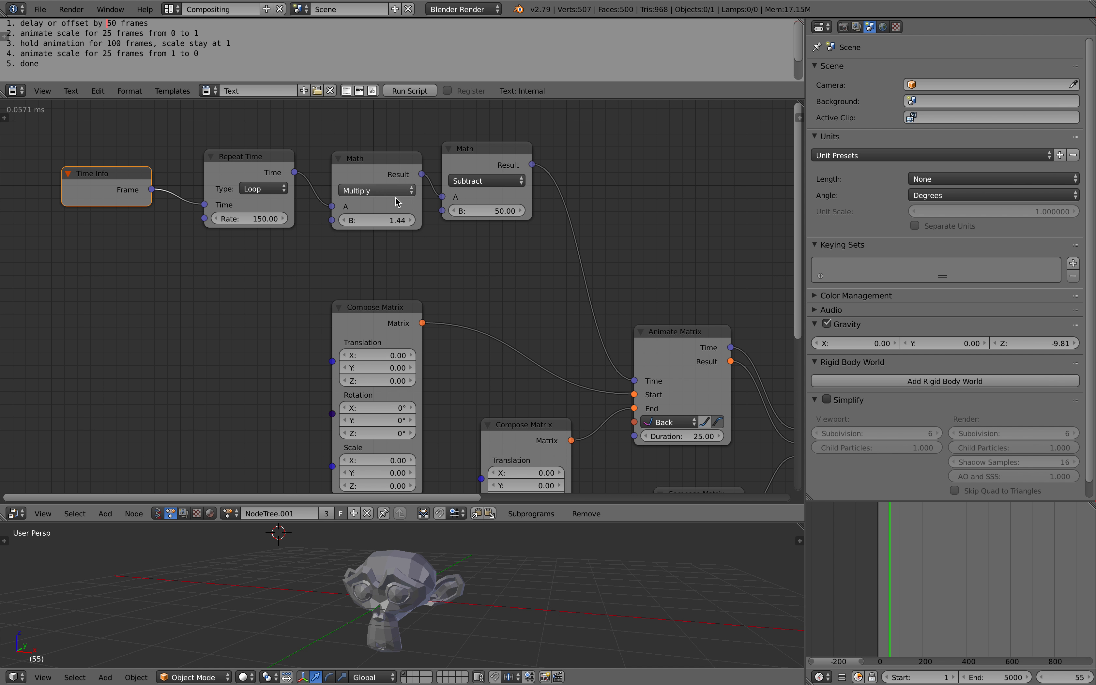
click(386, 220)
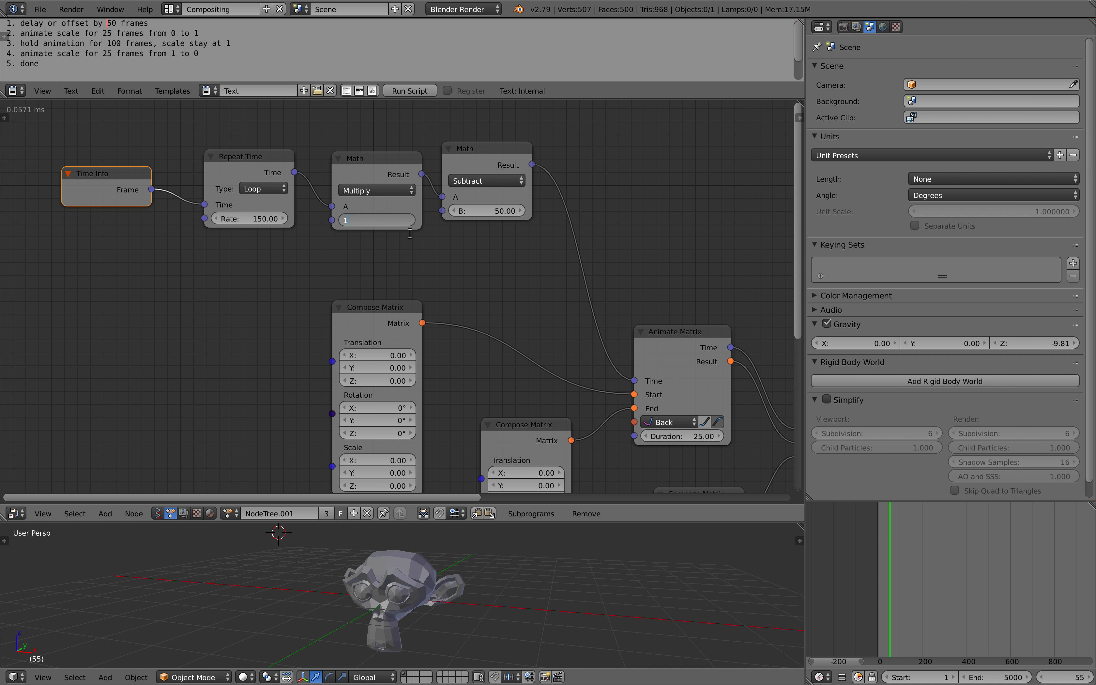
key(Return)
click(494, 216)
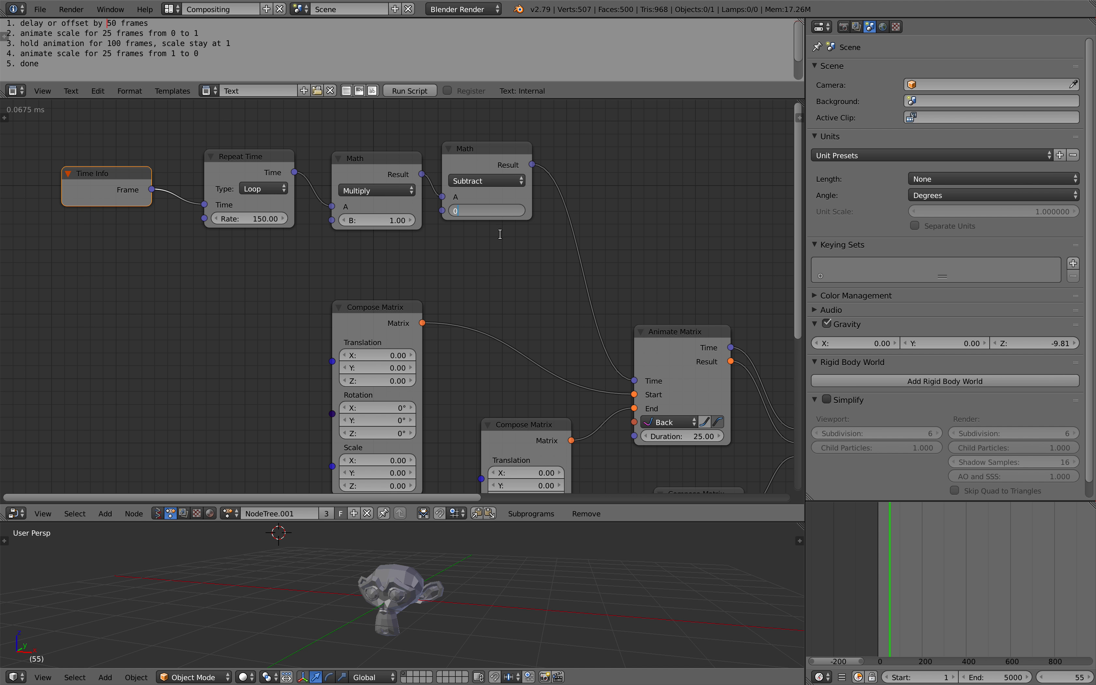
key(Return)
drag(484, 204, 489, 202)
middle_drag(303, 253, 247, 233)
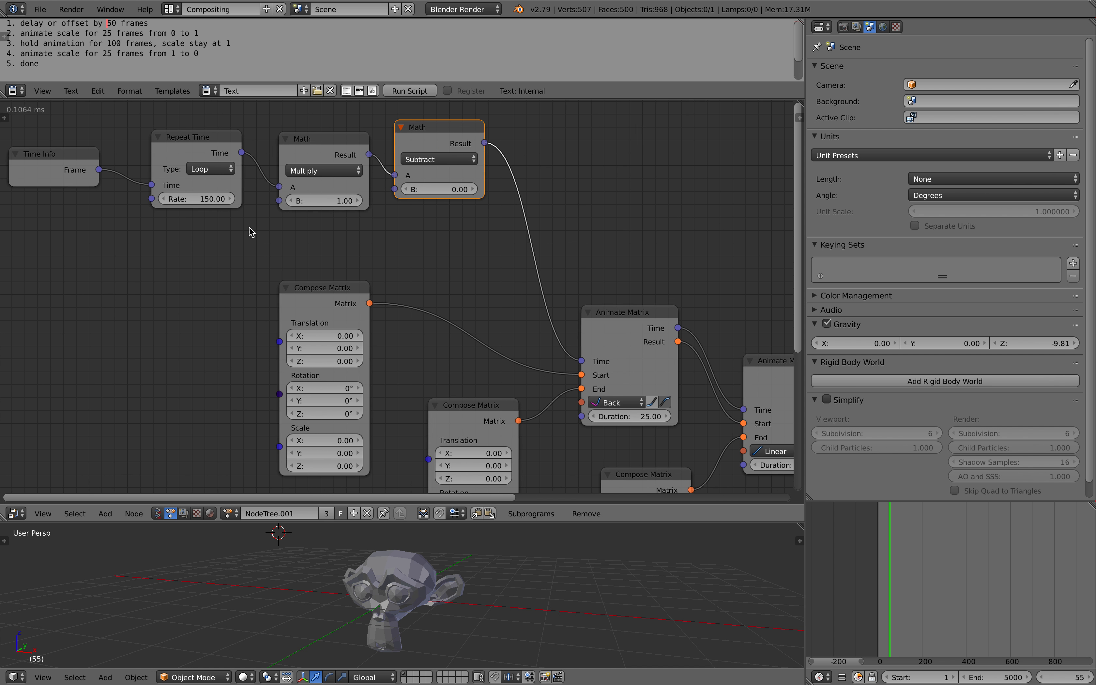
- Scrub the timeline to frame 26 and inspect the easing settings of the first Animate Matrix node
drag(881, 514, 880, 548)
scroll(880, 555, down, 1)
scroll(661, 343, down, 3)
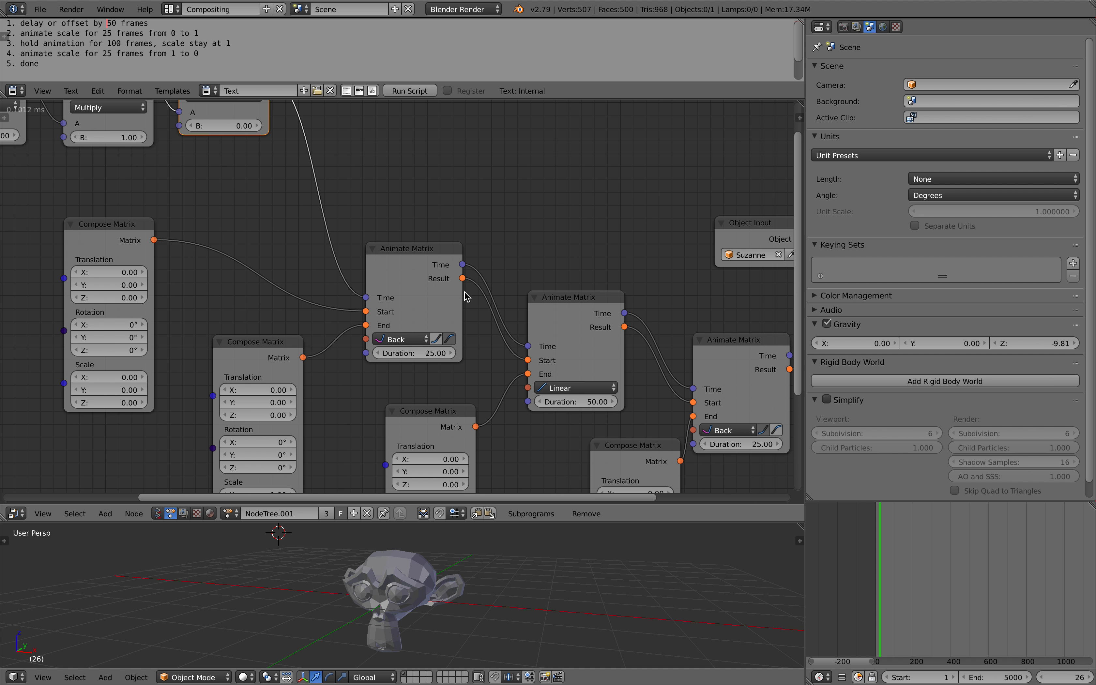
scroll(476, 355, up, 4)
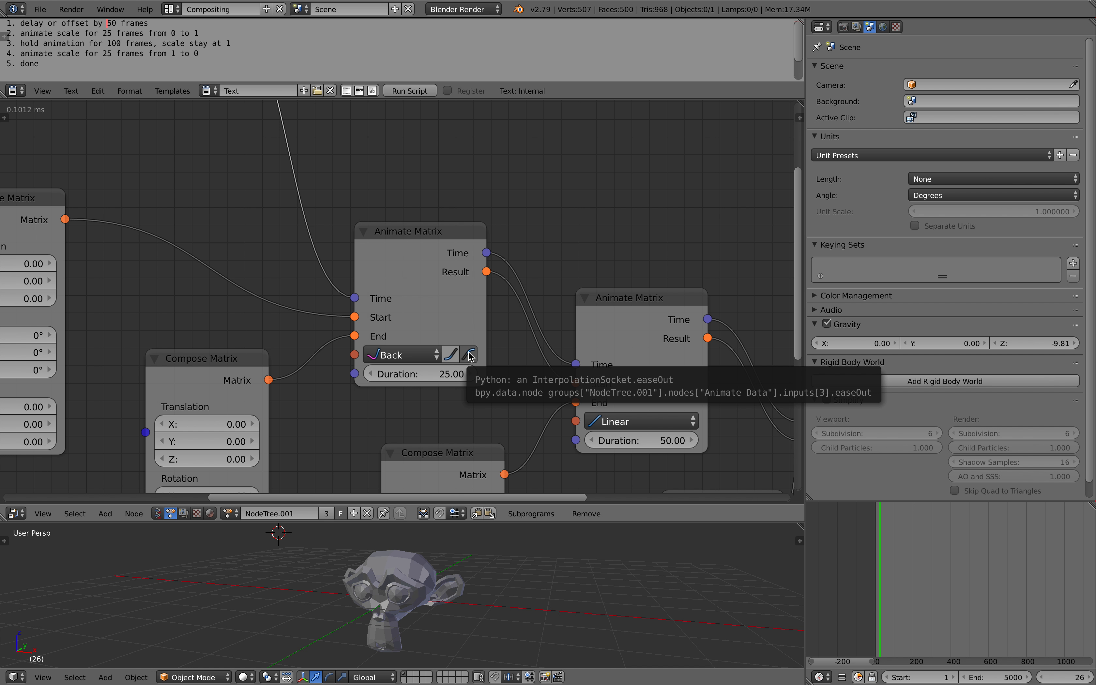
scroll(481, 365, down, 3)
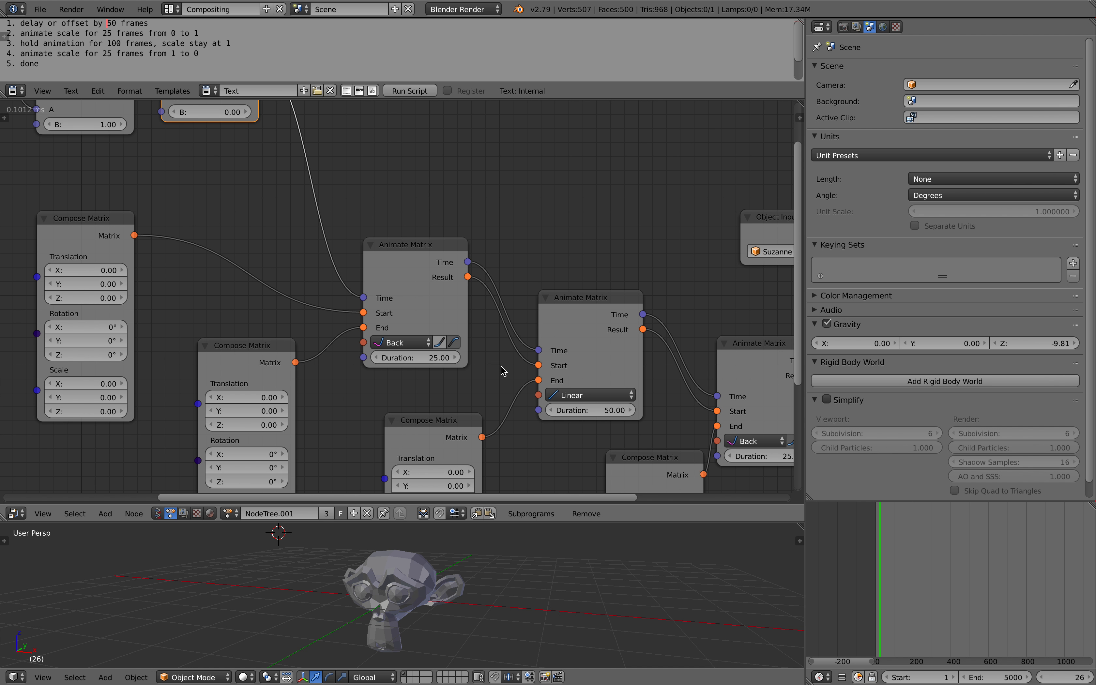
- Scrub the timeline to frame 105 and on to frame 295 to check how Suzanne's scale animation plays out
click(877, 577)
drag(877, 576, 898, 576)
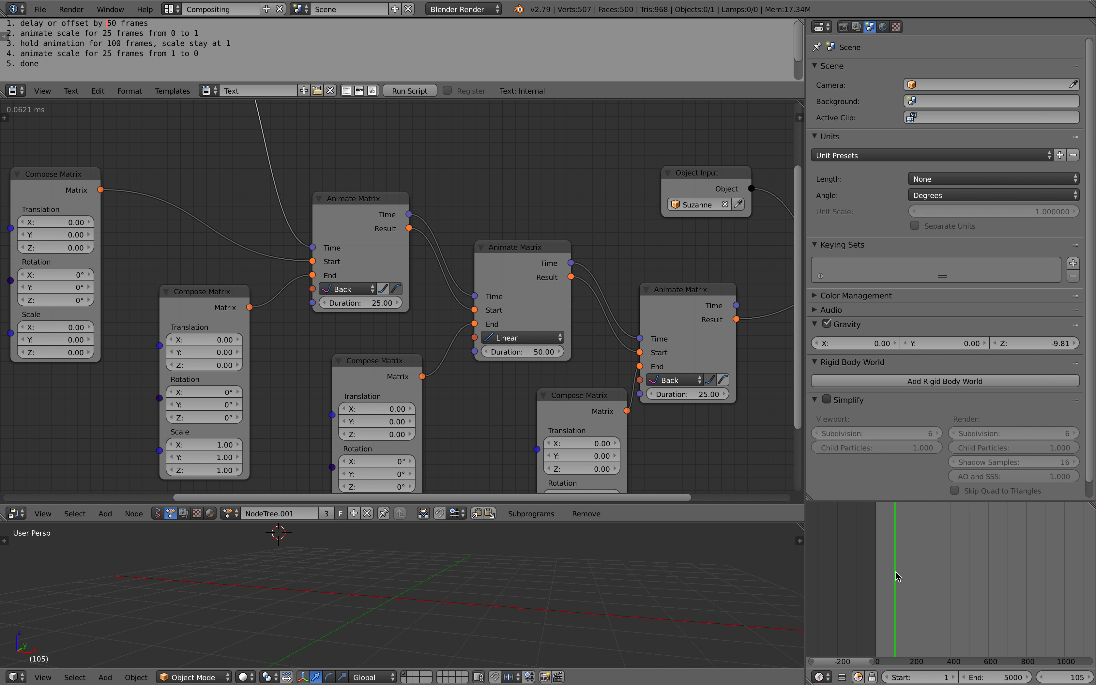
middle_drag(429, 319, 345, 297)
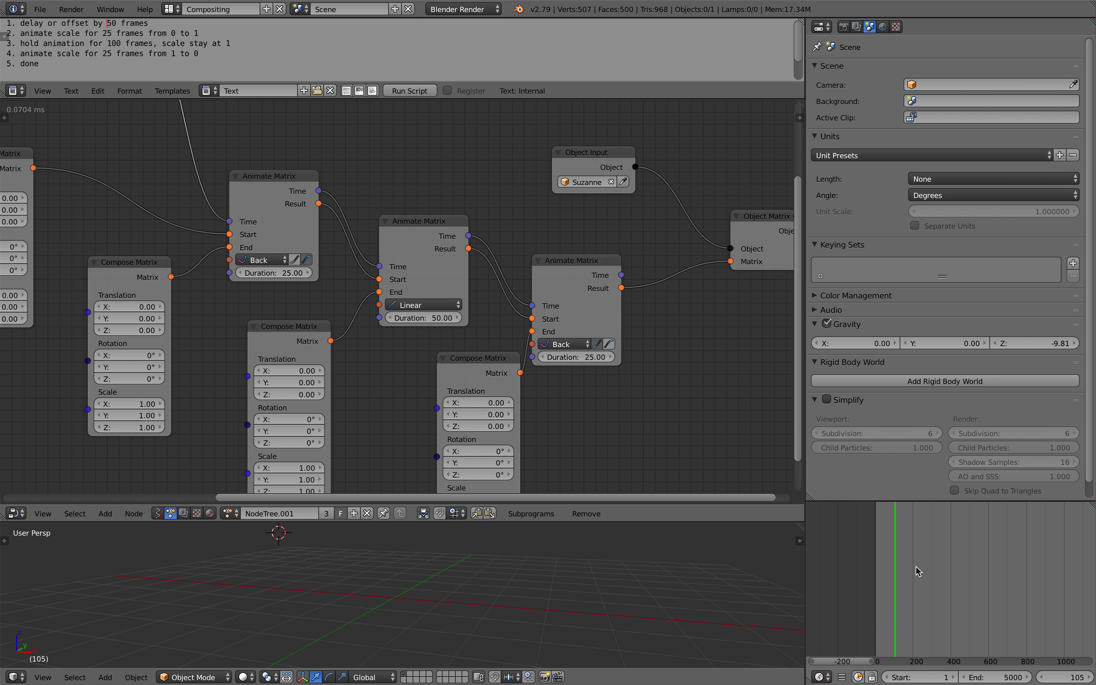
mouse_move(915, 575)
mouse_down()
mouse_move(885, 574)
mouse_move(931, 573)
mouse_up()
- Pack the Time Info, Repeat Time, Multiply and Subtract nodes into a tighter row farther from the Compose Matrix nodes
scroll(217, 308, down, 2)
middle_drag(217, 307, 485, 425)
scroll(370, 316, up, 2)
middle_drag(280, 281, 306, 292)
drag(270, 202, 244, 191)
drag(176, 216, 157, 212)
drag(237, 196, 233, 198)
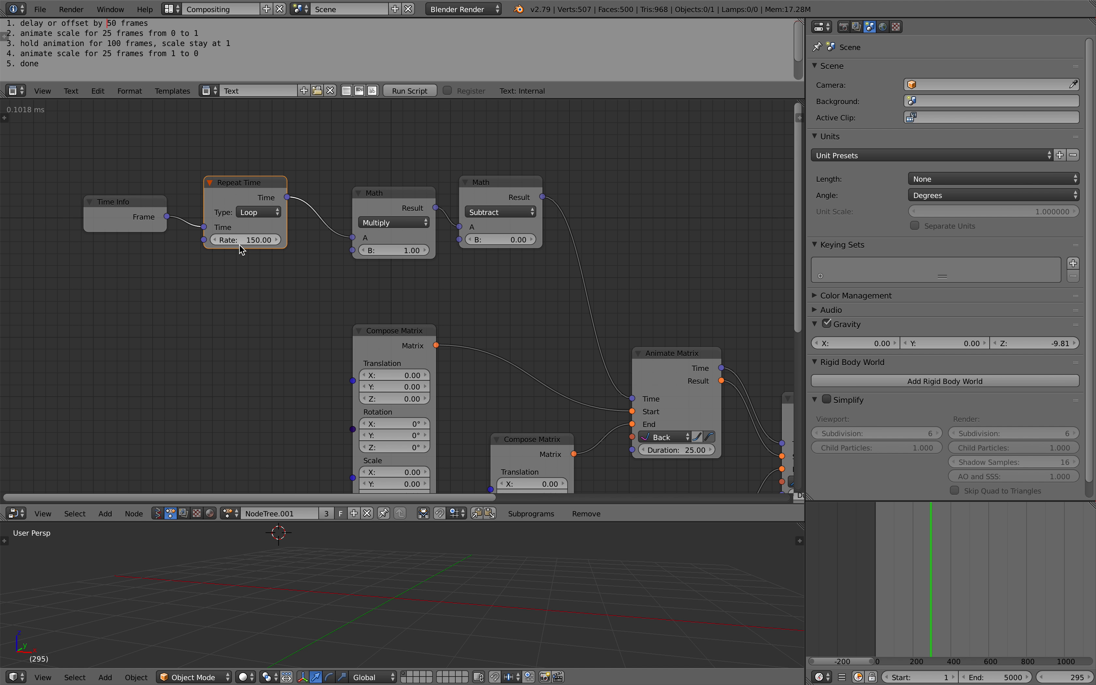
scroll(238, 244, up, 1)
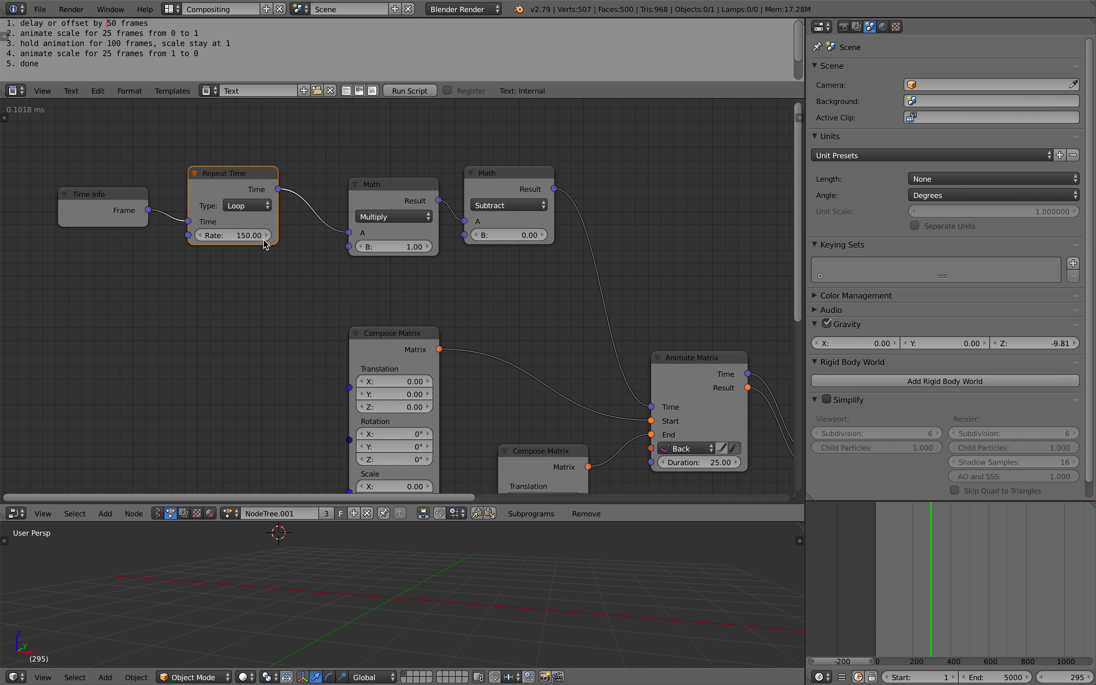
drag(104, 196, 89, 180)
drag(227, 177, 197, 152)
drag(375, 185, 295, 150)
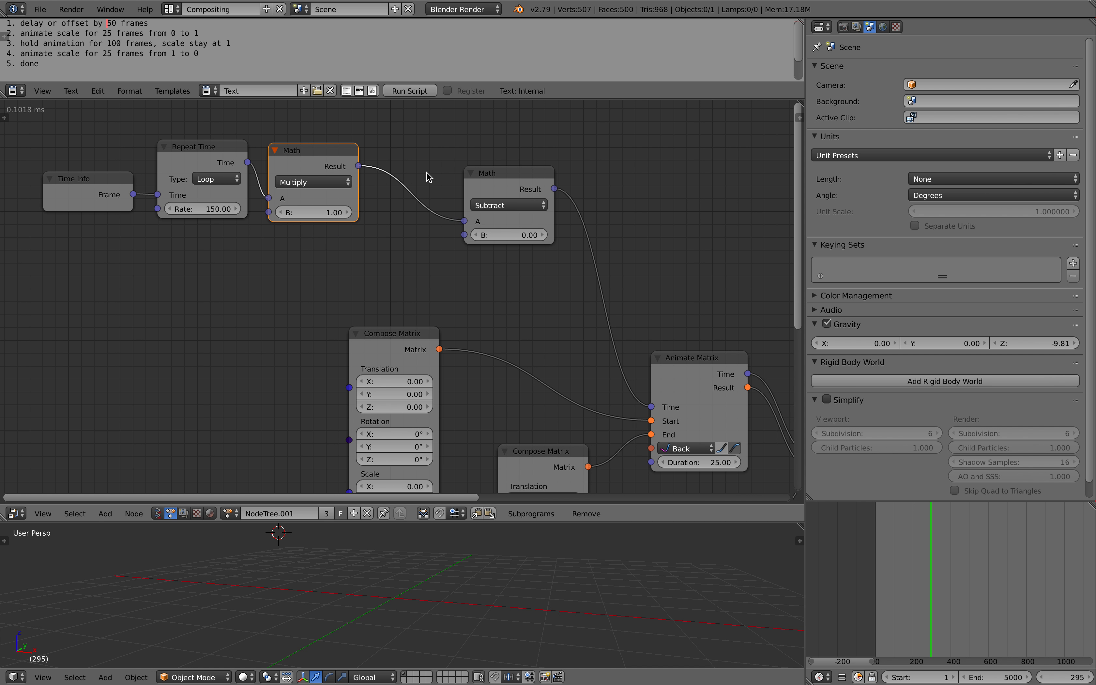
drag(488, 185, 415, 163)
- Tidy the second, third and fourth Compose Matrix nodes beside their Animate Matrix nodes and nudge the first Animate Matrix node closer to the second
scroll(498, 252, down, 2)
middle_drag(498, 252, 186, 125)
middle_drag(351, 206, 313, 194)
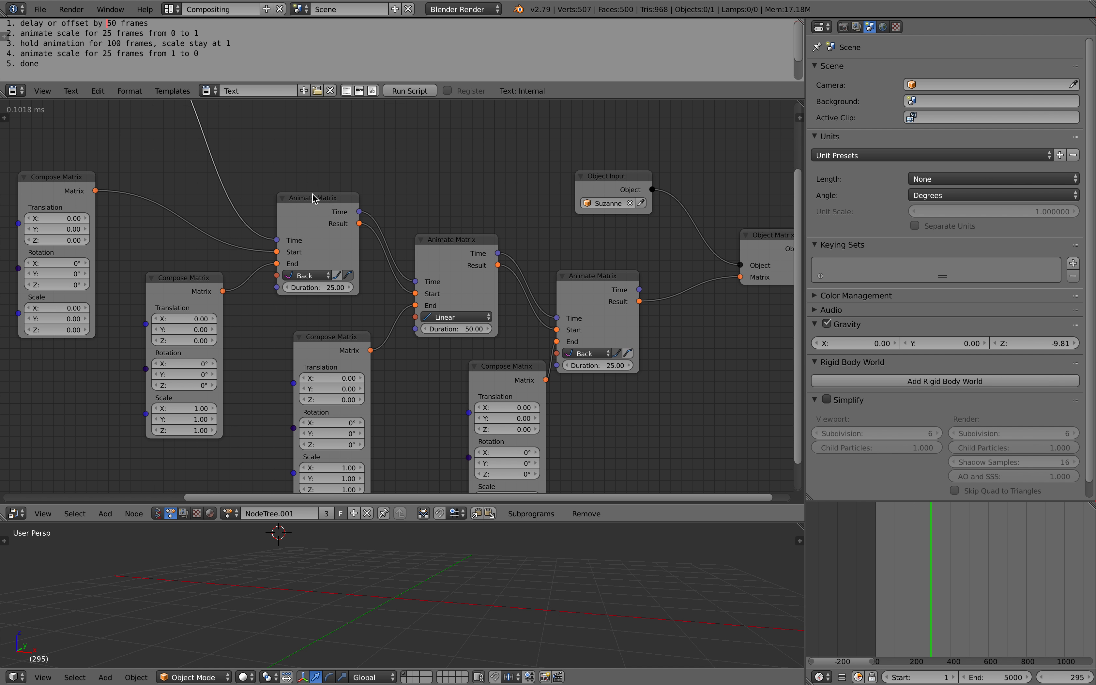
middle_drag(338, 275, 335, 225)
drag(339, 296, 347, 303)
drag(493, 316, 485, 318)
middle_drag(396, 307, 424, 330)
drag(367, 320, 378, 319)
drag(228, 256, 255, 265)
middle_drag(381, 241, 310, 243)
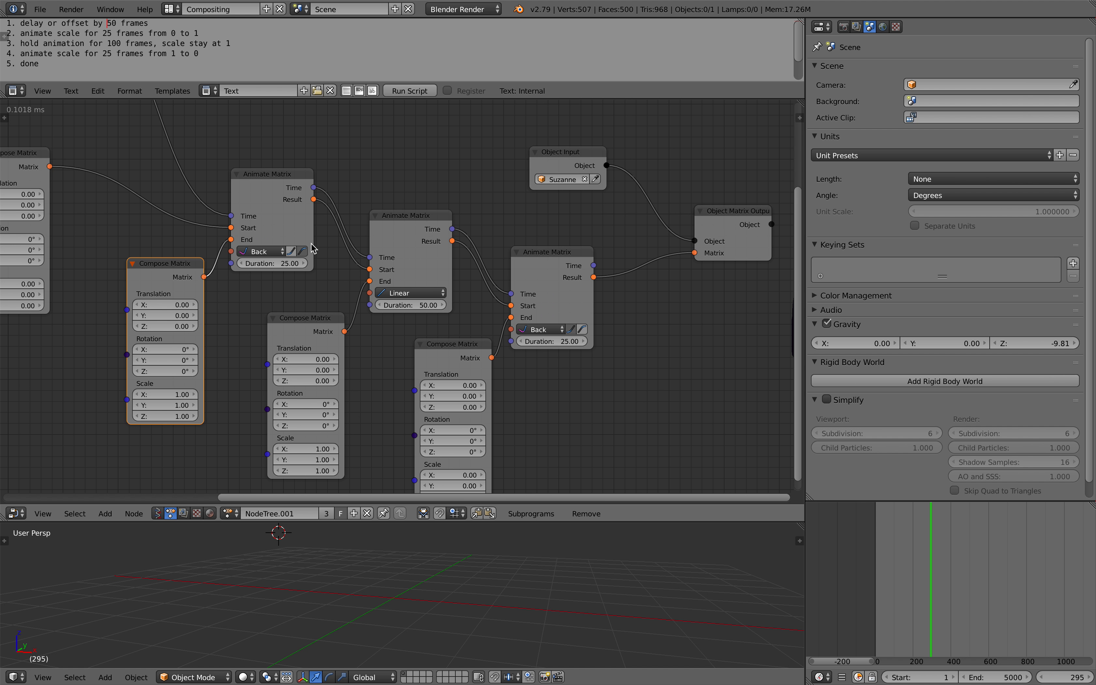
drag(278, 180, 289, 182)
- Reposition the Object Input node and the Object Matrix Output node beyond the end of the Animate Matrix chain
scroll(377, 227, down, 3)
middle_drag(378, 226, 369, 239)
drag(534, 200, 553, 185)
middle_drag(550, 211, 455, 213)
scroll(455, 213, up, 3)
drag(581, 253, 585, 251)
middle_drag(543, 256, 482, 269)
scroll(520, 237, down, 2)
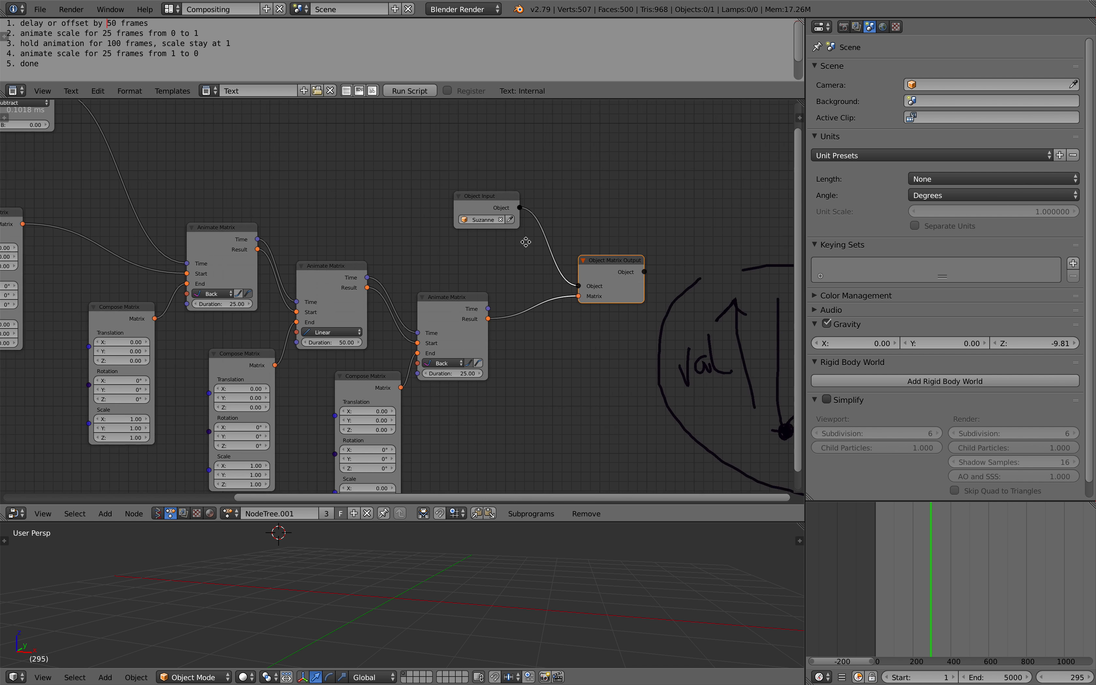
- Raise the Object Matrix Output node so it sits closer to the Object Input node
scroll(465, 227, up, 1)
middle_drag(464, 227, 352, 245)
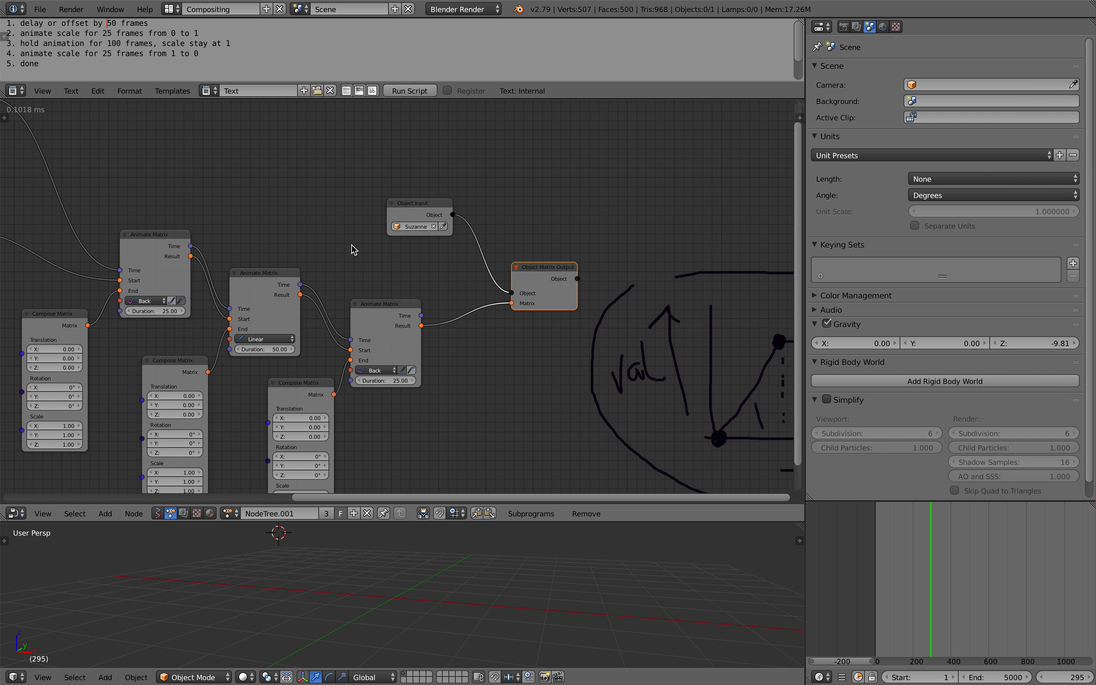
scroll(380, 256, up, 2)
drag(580, 264, 573, 235)
drag(419, 173, 424, 180)
scroll(533, 223, down, 1)
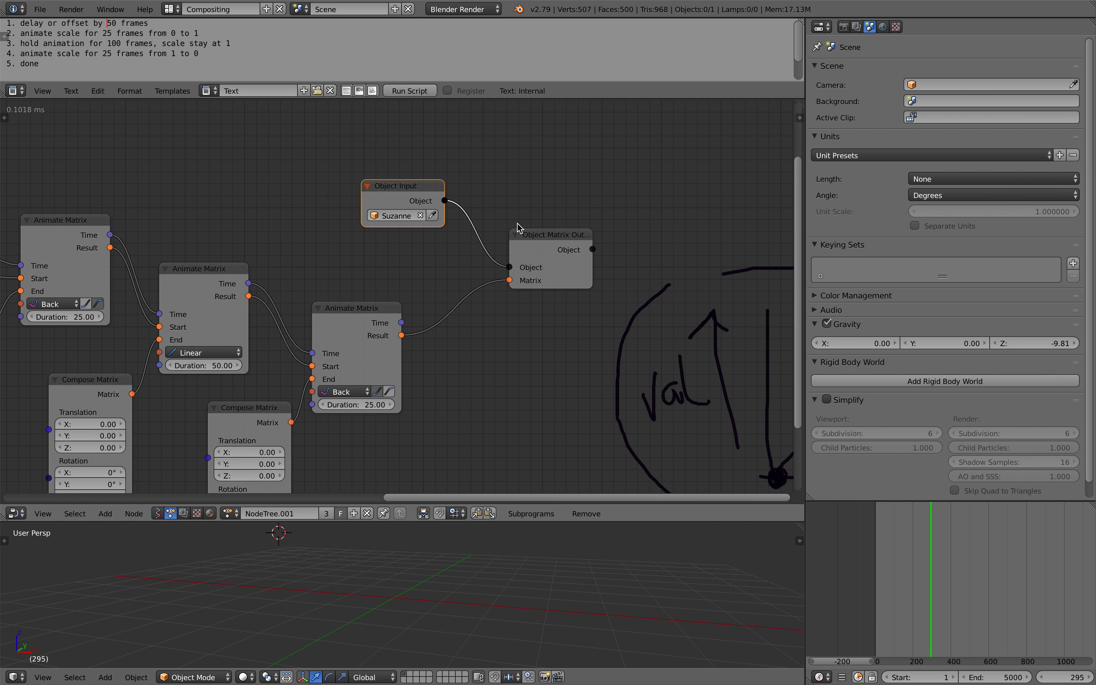
- Scrub the timeline to frame 39 and widen the Object Input and Object Matrix Output nodes
mouse_move(872, 569)
mouse_down()
mouse_move(891, 567)
mouse_move(872, 566)
mouse_move(883, 566)
mouse_up()
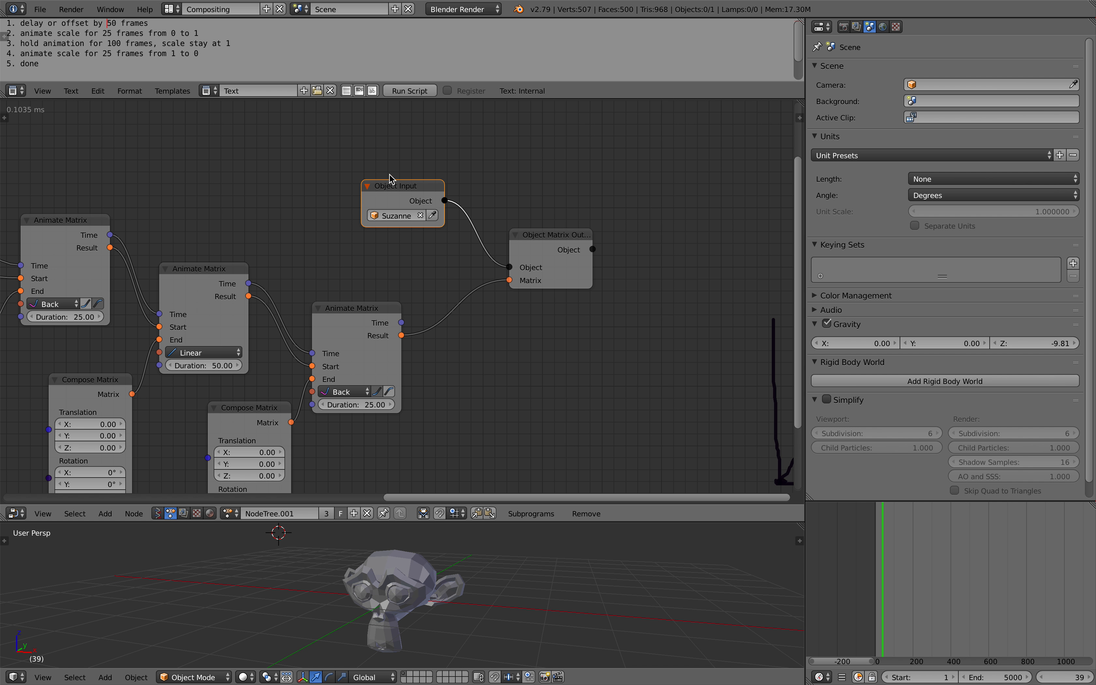
drag(362, 195, 349, 184)
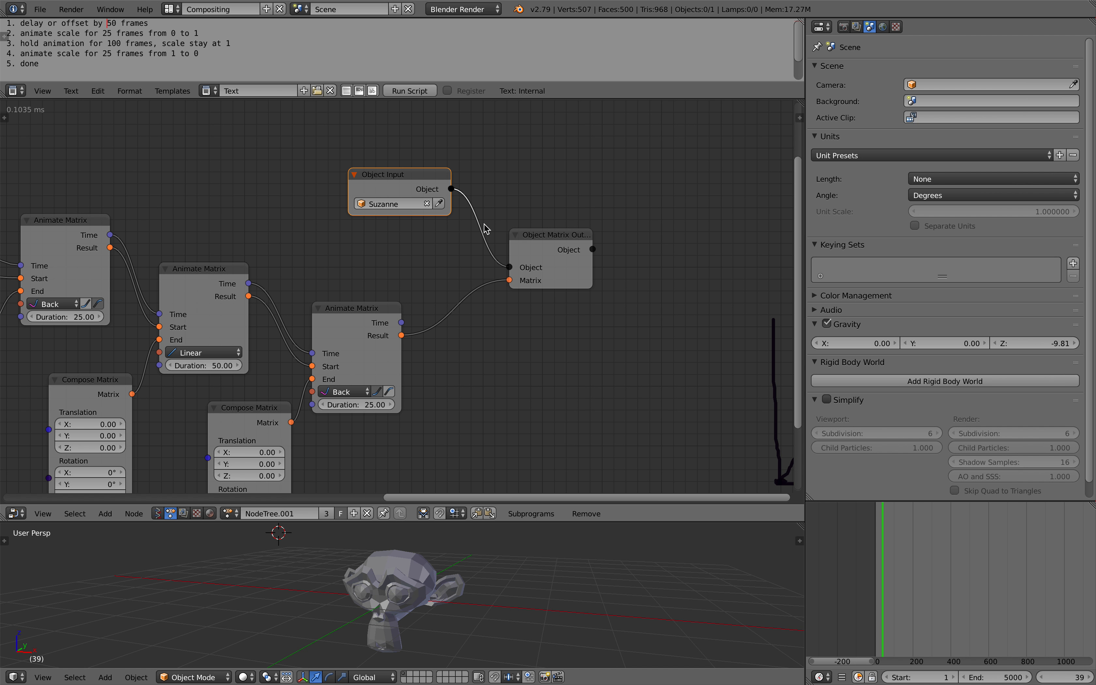
drag(543, 236, 637, 243)
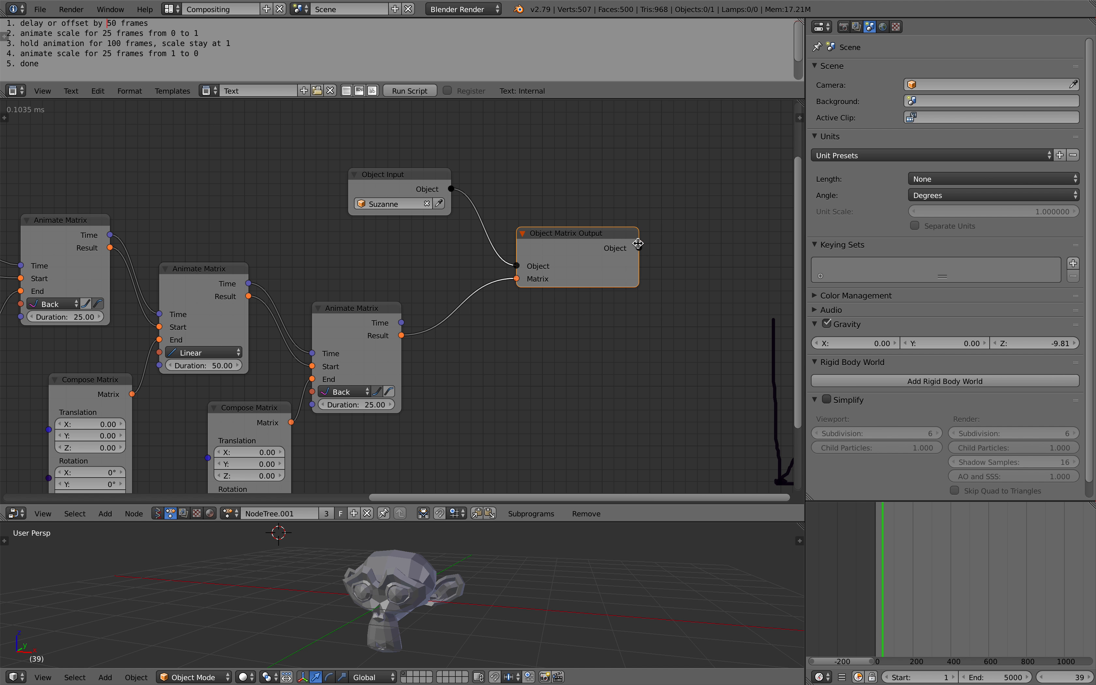
middle_drag(542, 219, 456, 222)
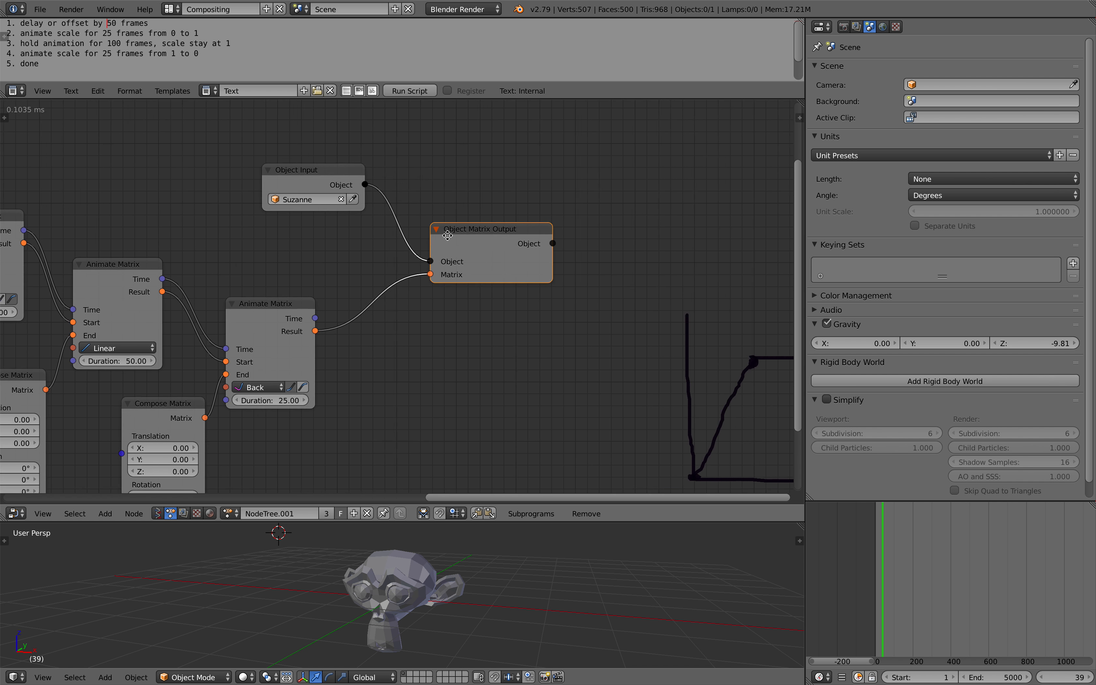
scroll(479, 237, up, 3)
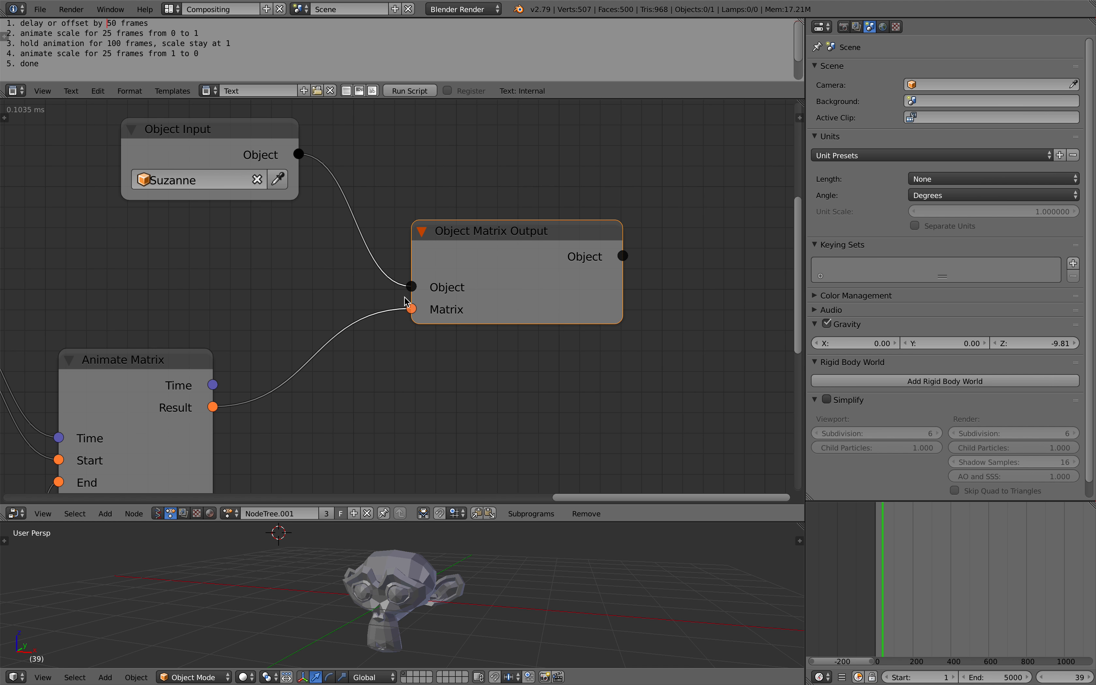
scroll(349, 312, down, 1)
middle_drag(445, 342, 483, 332)
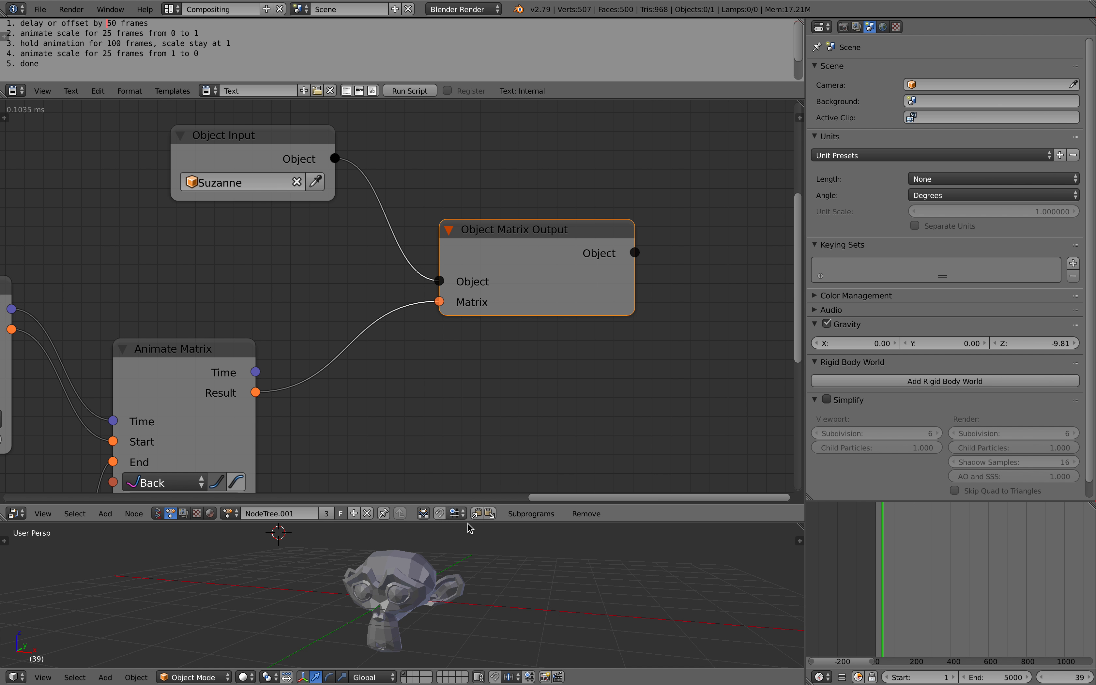
- Nudge the fourth and third Compose Matrix nodes slightly lower below the Animate Matrix chain and select the second Compose Matrix node
scroll(445, 372, down, 2)
middle_drag(445, 371, 485, 367)
scroll(498, 268, down, 1)
middle_drag(498, 268, 570, 277)
middle_drag(372, 403, 438, 334)
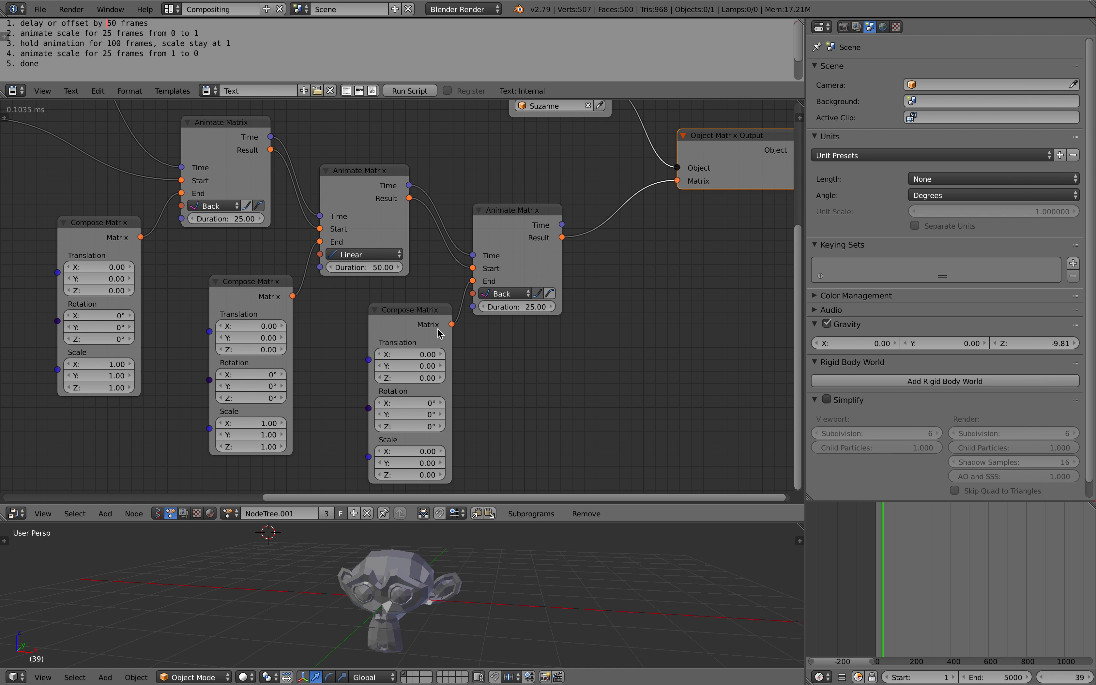
drag(407, 316, 409, 321)
middle_drag(266, 306, 365, 289)
drag(358, 286, 354, 296)
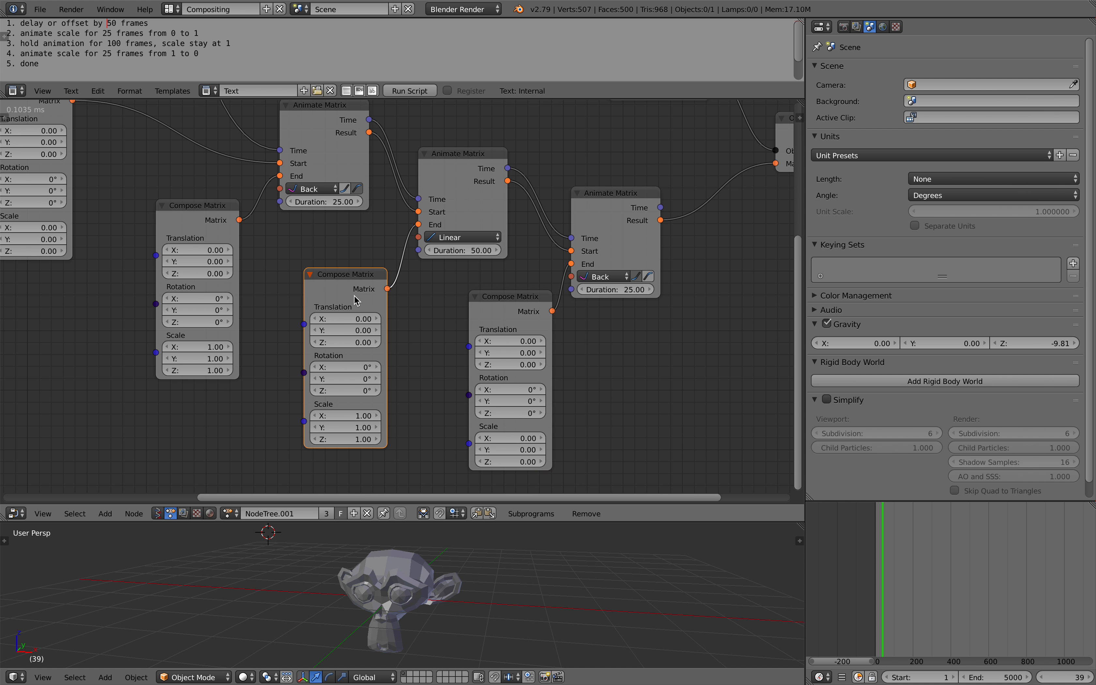
click(201, 222)
middle_drag(201, 223, 245, 218)
scroll(245, 218, up, 1)
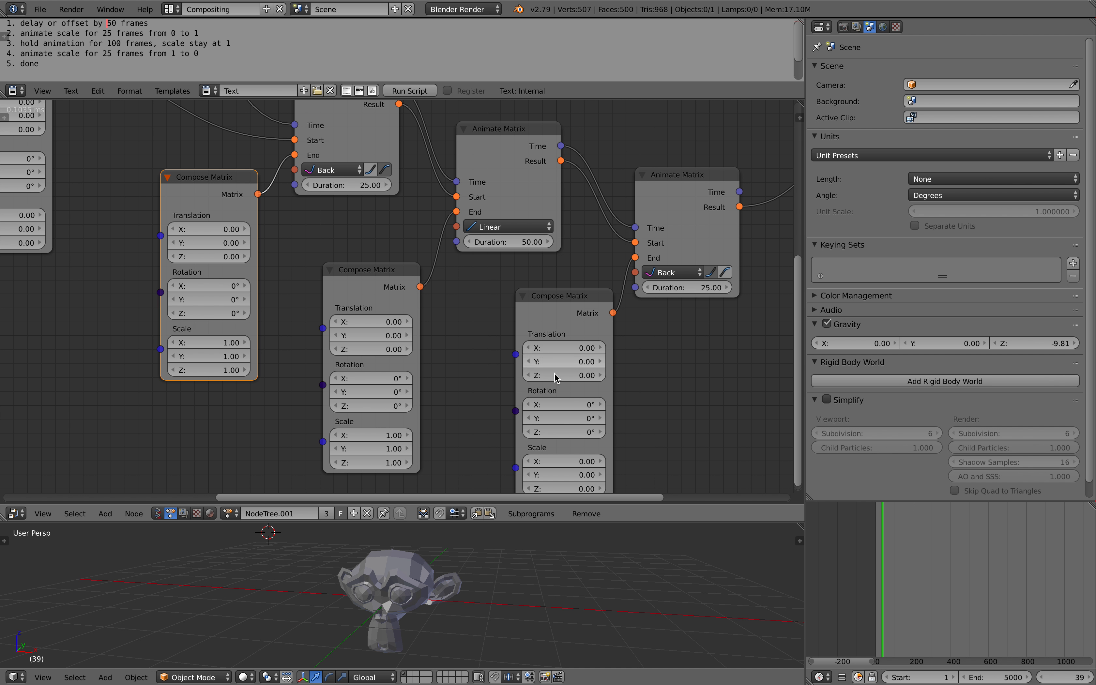
- Bring the first and second Compose Matrix nodes closer together in front of the first Animate Matrix node
scroll(289, 330, down, 2)
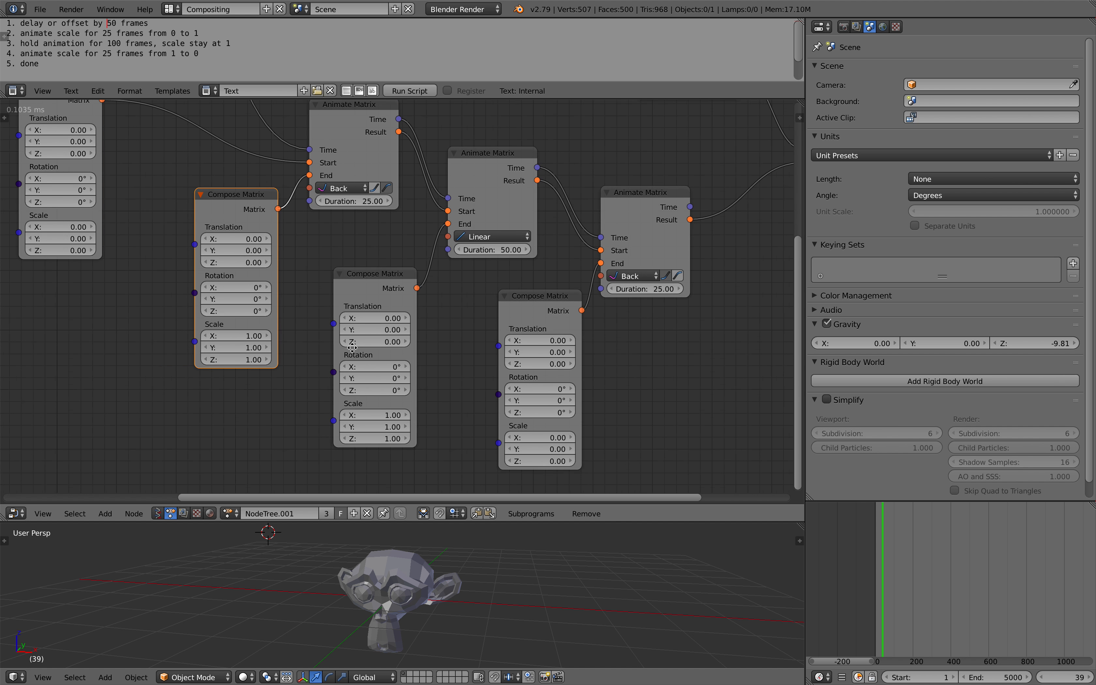
middle_drag(279, 324, 431, 369)
scroll(288, 312, up, 1)
scroll(221, 297, down, 2)
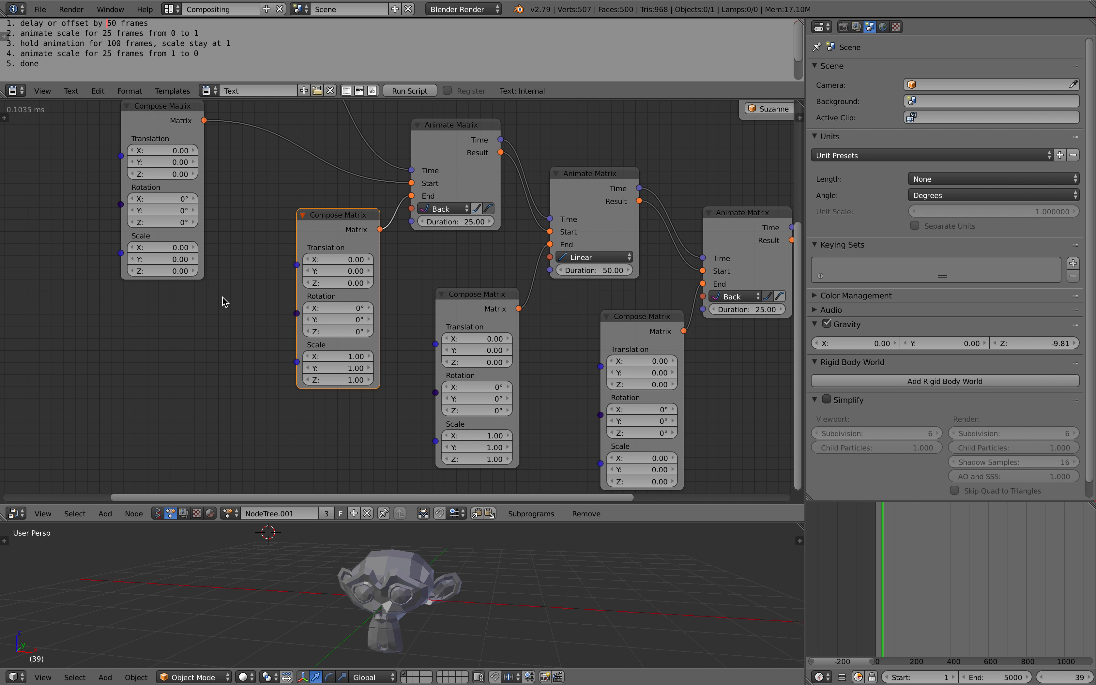
middle_drag(209, 262, 208, 320)
drag(235, 204, 229, 199)
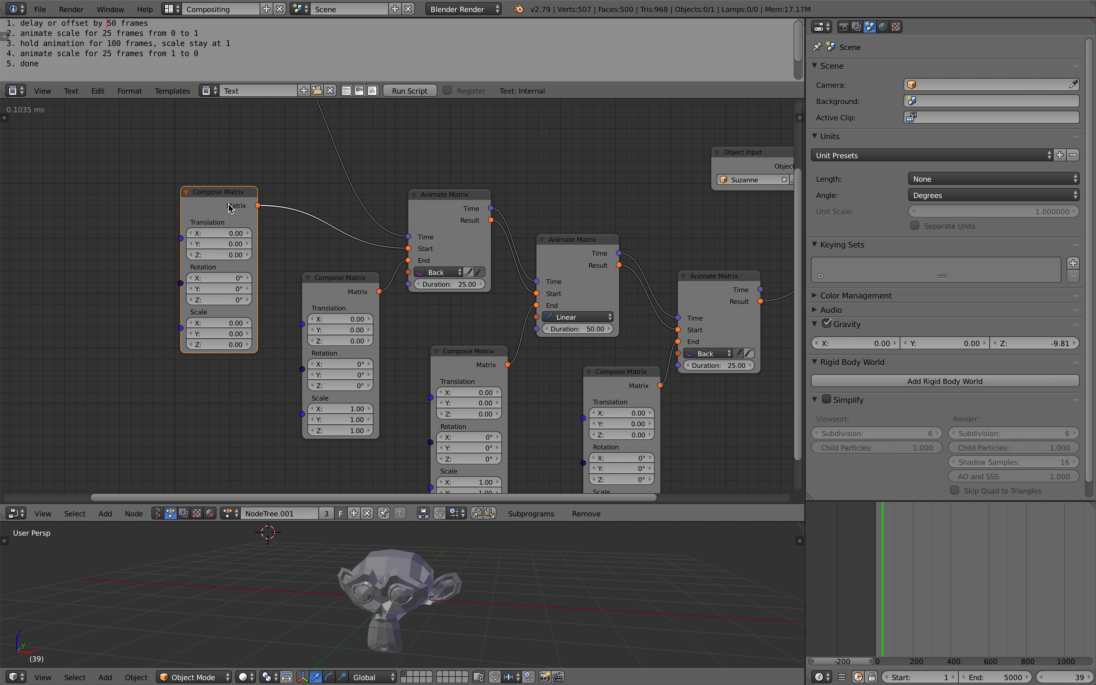
middle_drag(230, 199, 166, 153)
drag(287, 242, 266, 242)
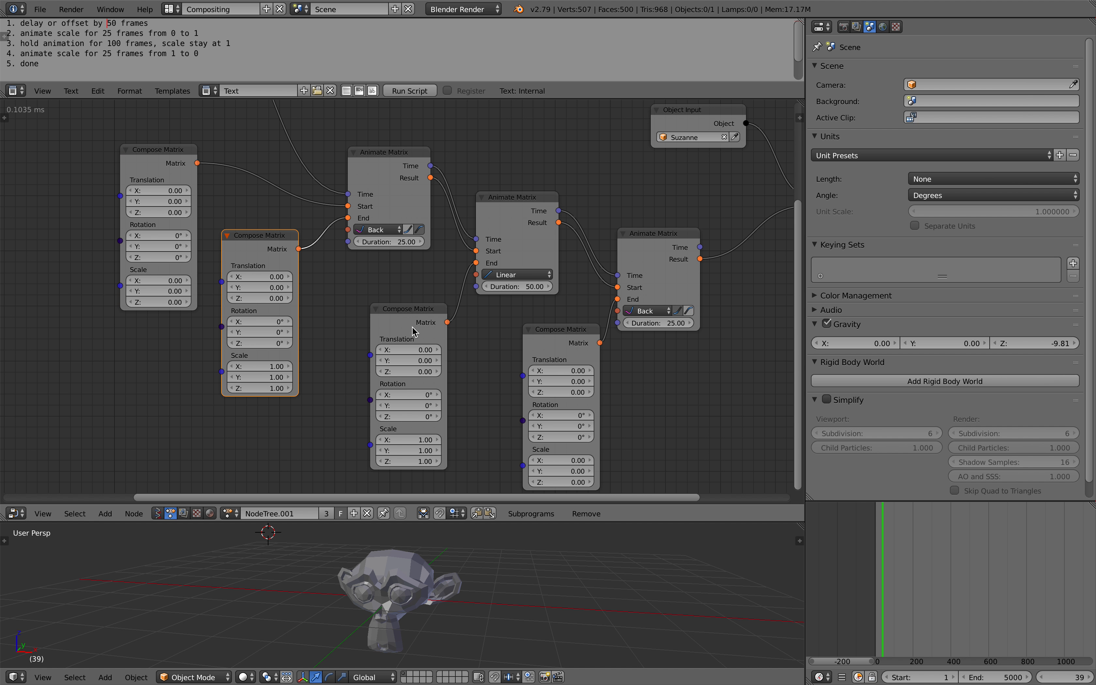
mouse_move(167, 175)
mouse_down()
mouse_move(161, 193)
mouse_move(157, 182)
mouse_up()
drag(262, 254, 253, 264)
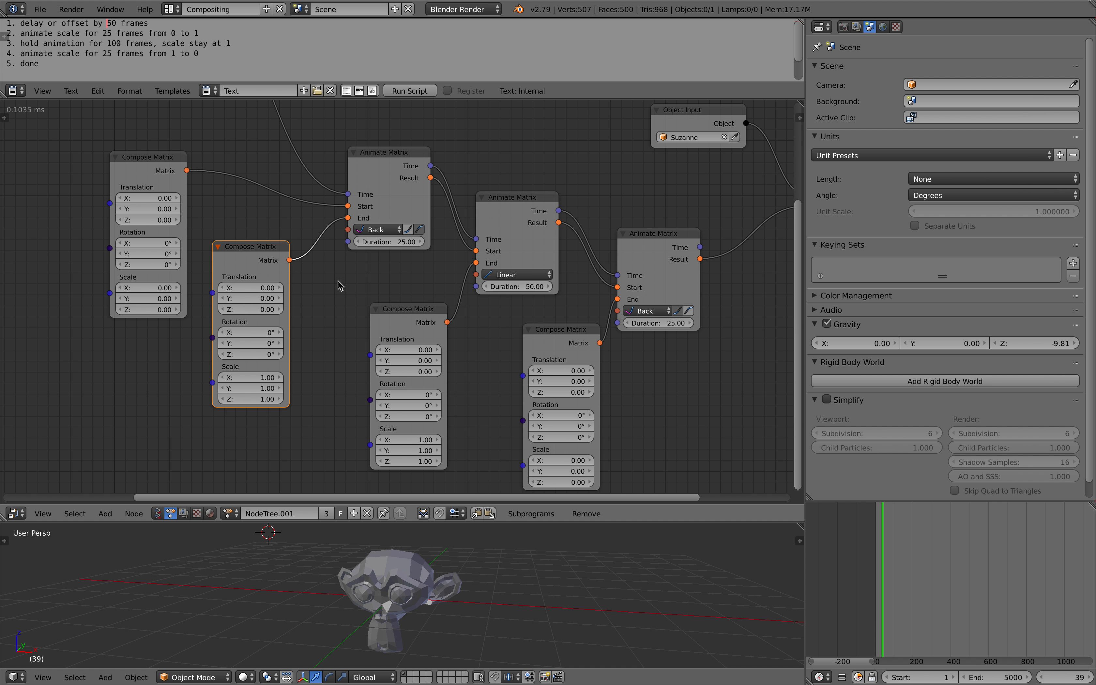
- Shift the third Compose Matrix node up toward the second one and enlarge the 3D view area slightly
drag(402, 313, 381, 308)
drag(588, 482, 606, 500)
scroll(595, 488, down, 1)
middle_drag(381, 310, 387, 304)
drag(387, 304, 386, 293)
middle_drag(386, 292, 390, 288)
scroll(376, 328, up, 3)
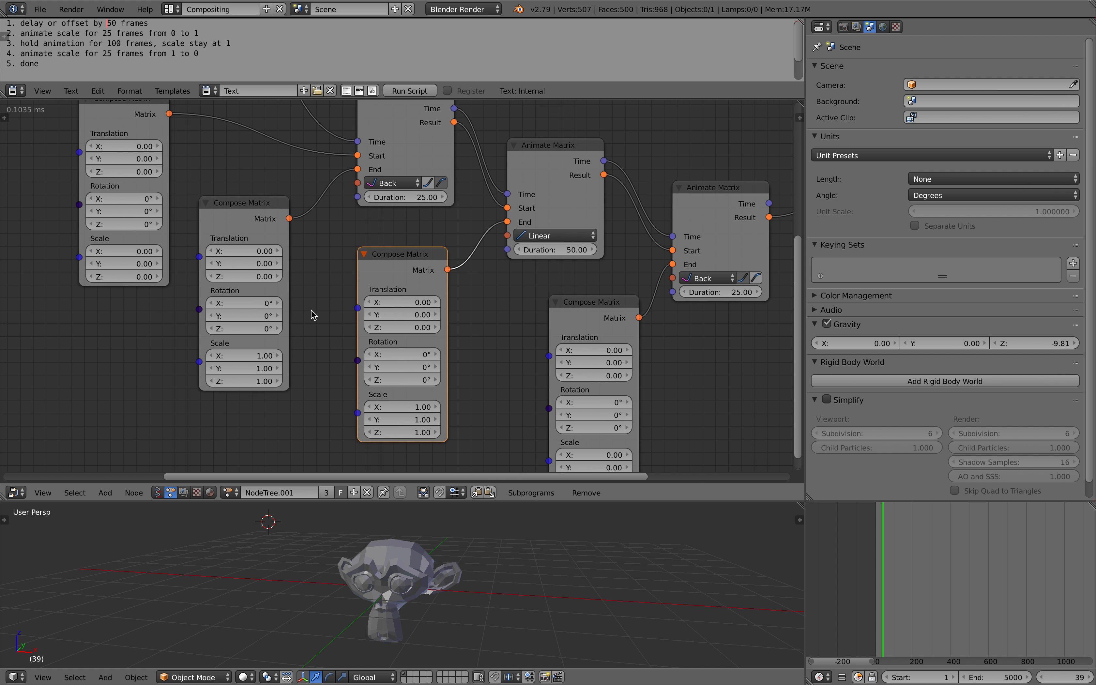
- Orbit the view of Suzanne slightly and move the first and second Compose Matrix nodes closer to the first Animate Matrix node
scroll(317, 313, down, 1)
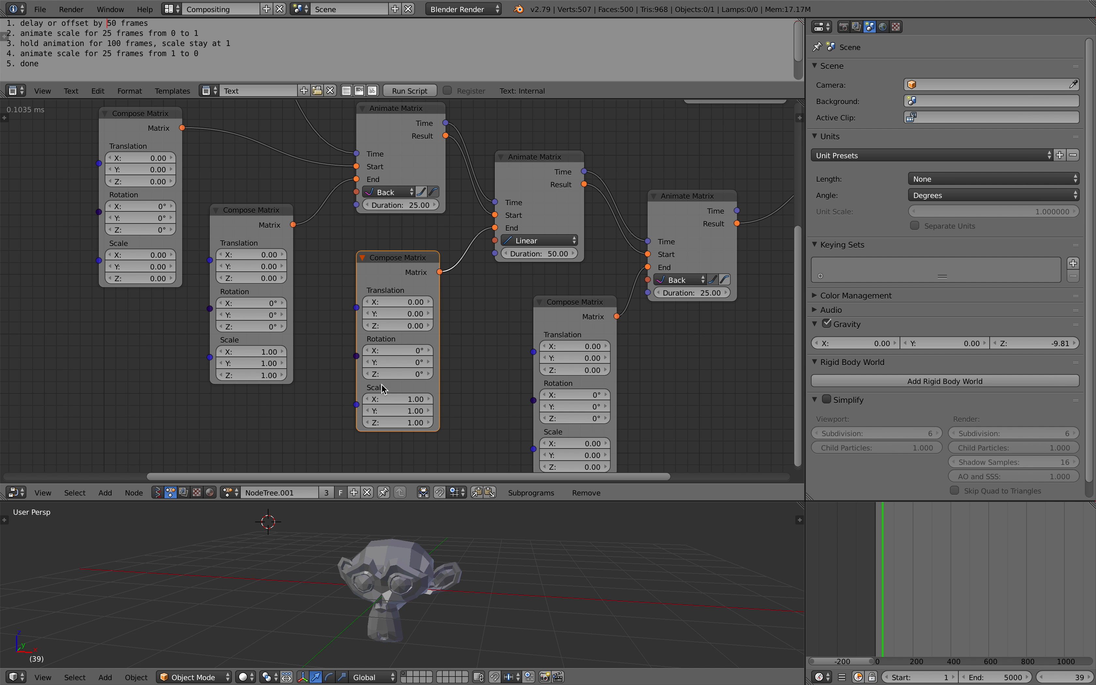
middle_drag(421, 426, 349, 378)
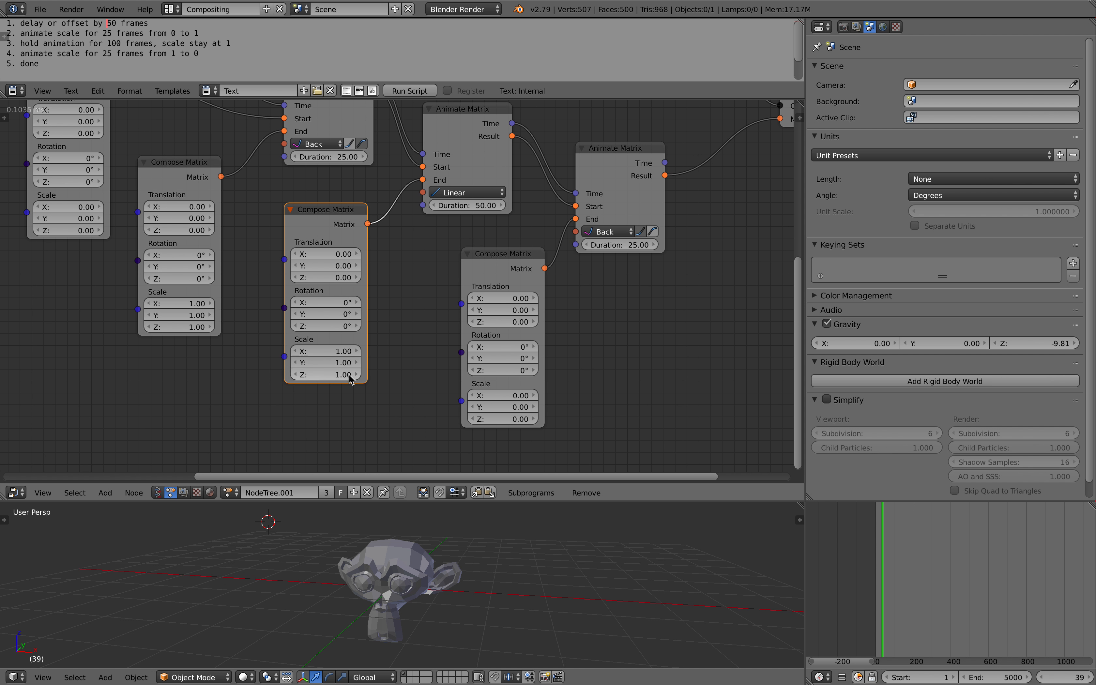
scroll(480, 365, down, 2)
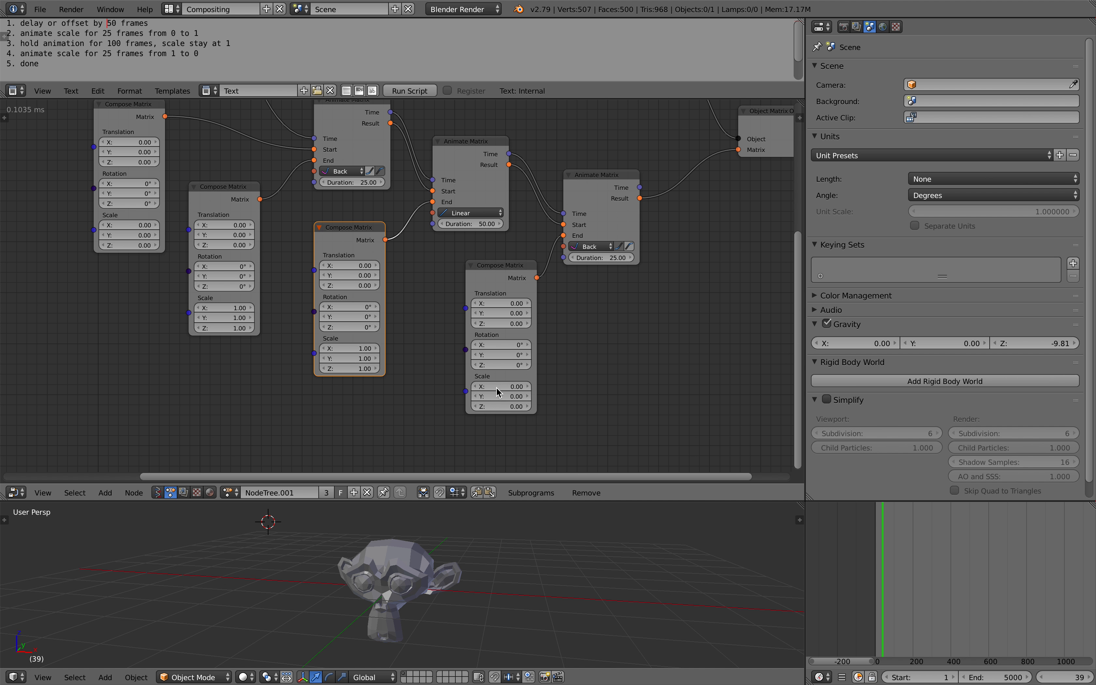
middle_drag(558, 526, 524, 531)
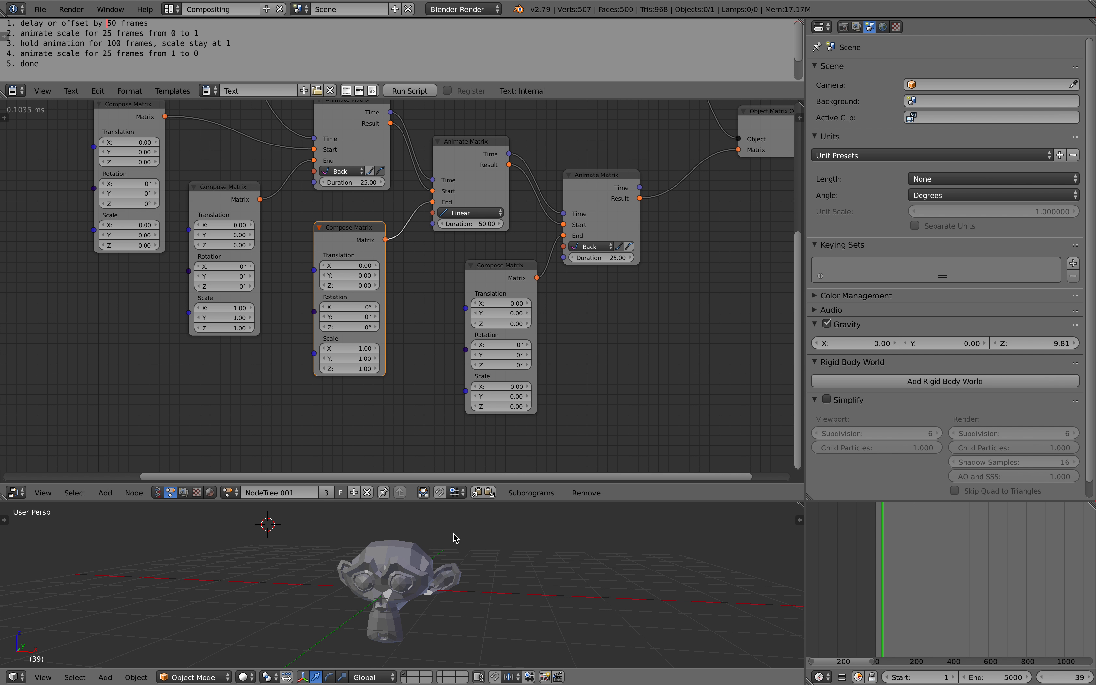
middle_drag(455, 538, 435, 544)
middle_drag(277, 301, 297, 314)
drag(145, 127, 148, 130)
middle_drag(180, 172, 180, 191)
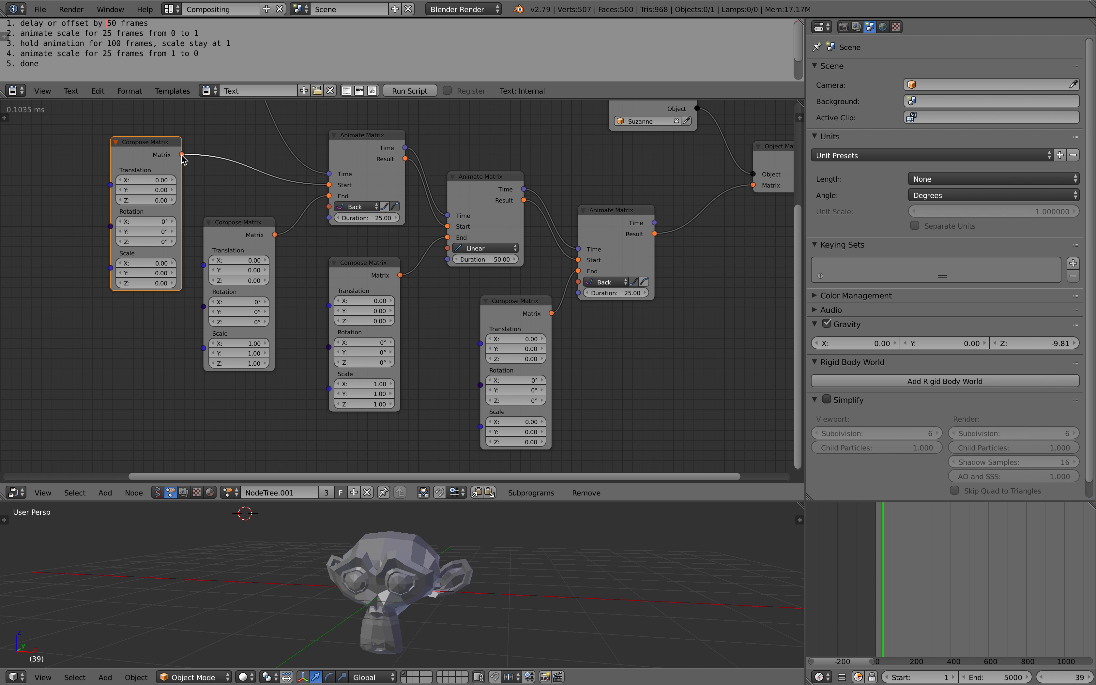
drag(182, 156, 198, 157)
drag(237, 222, 245, 223)
middle_drag(245, 210, 253, 225)
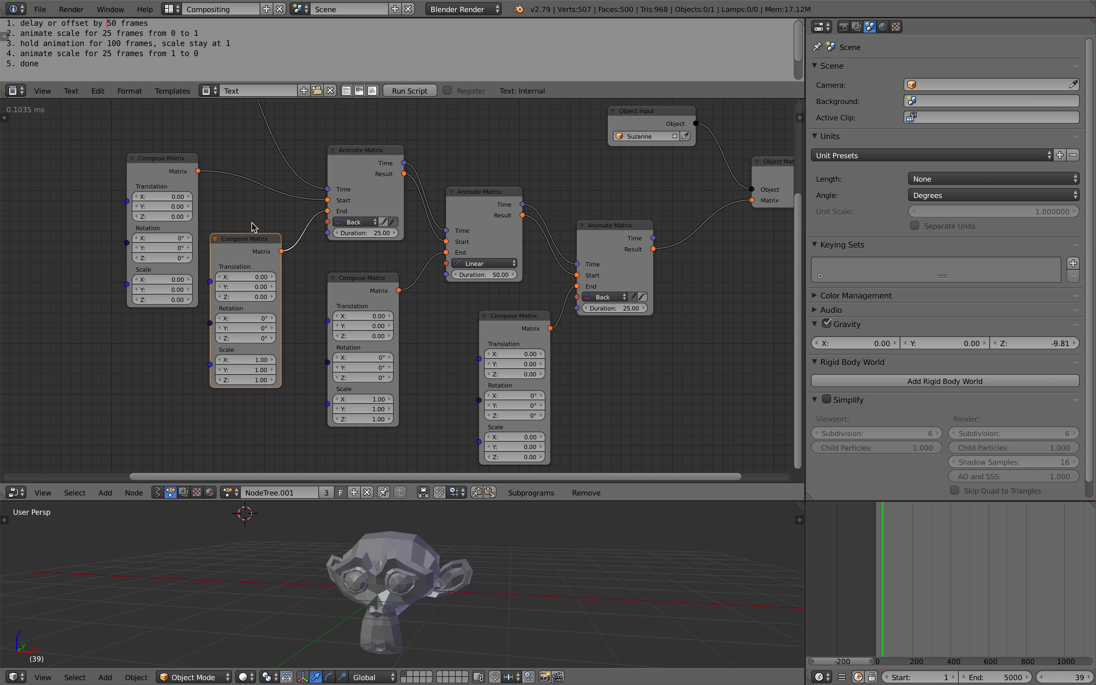
- Nudge the third and fourth Compose Matrix nodes lower, raise the first Animate Matrix node slightly and select the third Animate Matrix node
drag(347, 278, 351, 282)
drag(489, 329, 494, 332)
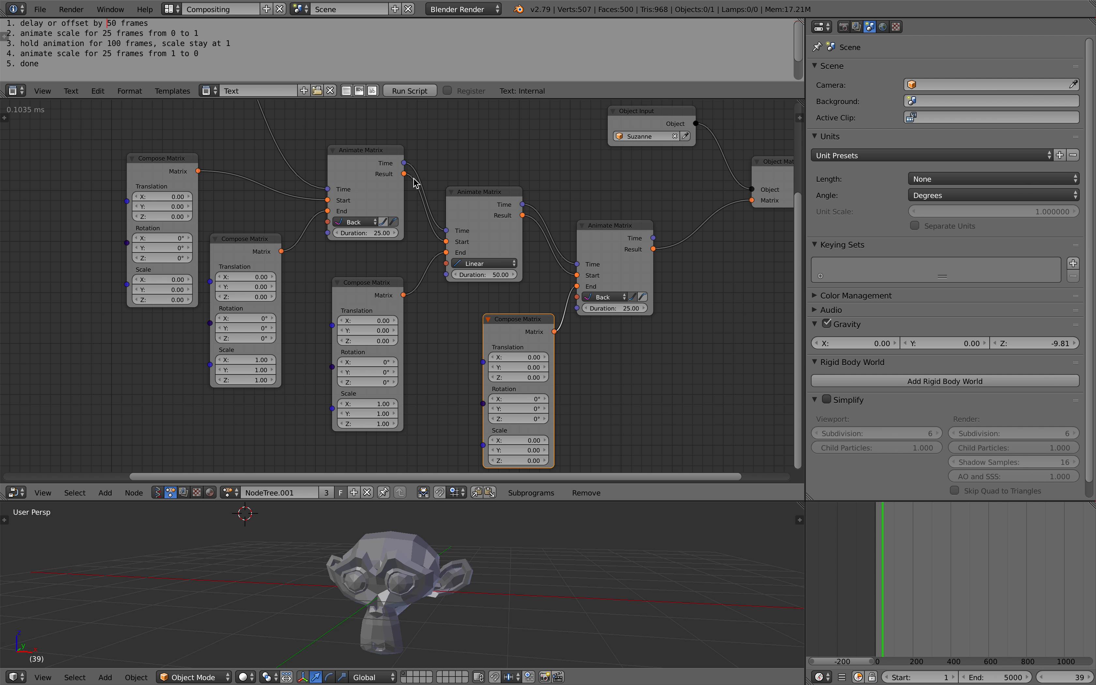
drag(378, 161, 377, 156)
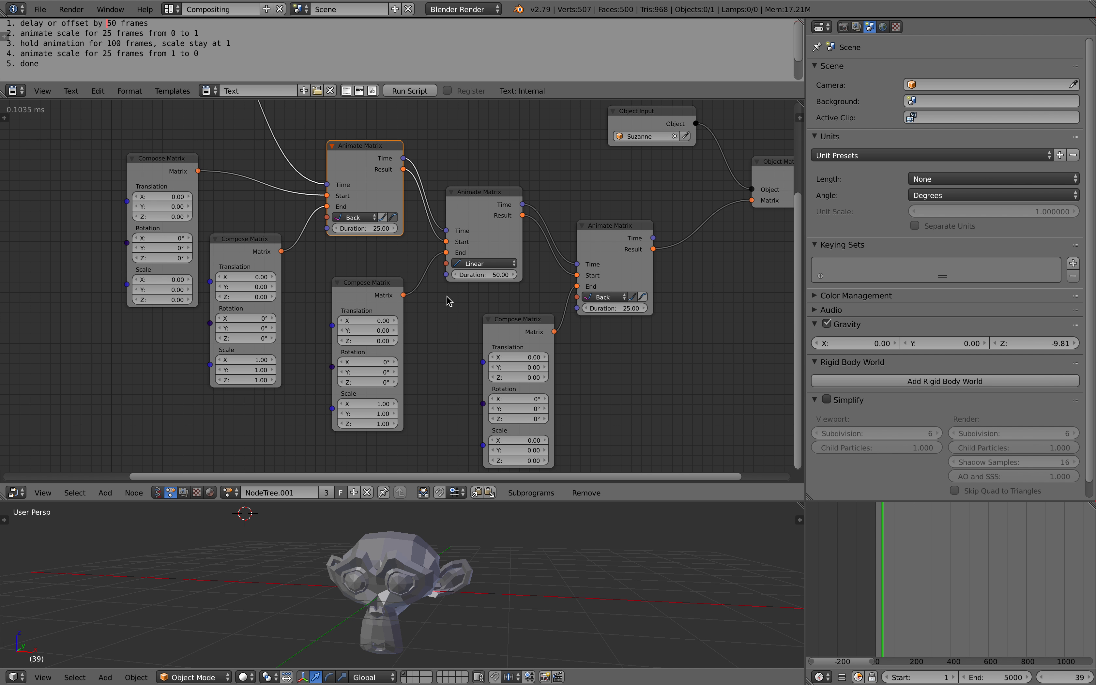
click(551, 214)
click(603, 237)
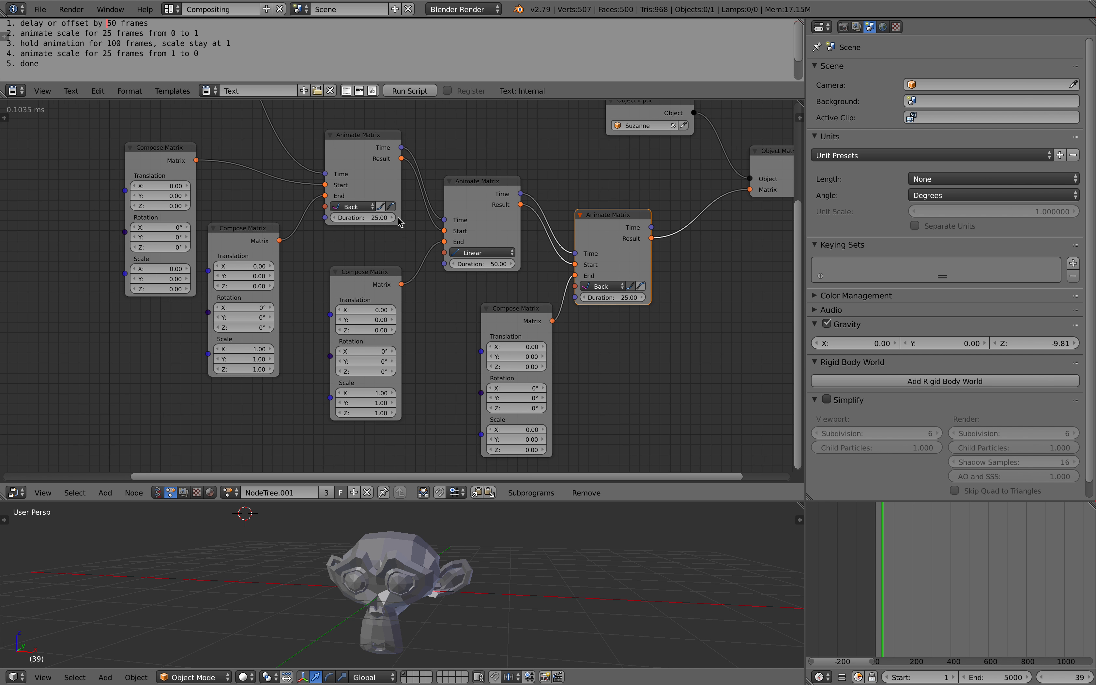
scroll(389, 246, up, 1)
scroll(424, 287, up, 1)
middle_drag(401, 302, 405, 290)
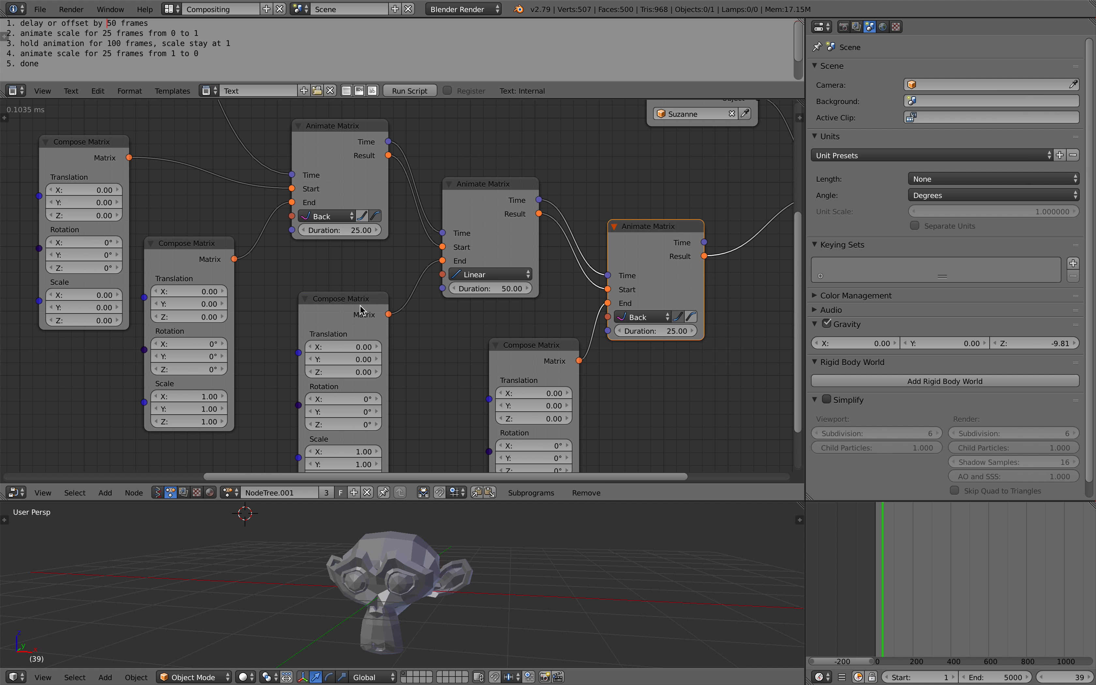
- Nudge the third Compose Matrix node slightly up and to the left, below the first Animate Matrix node
click(366, 309)
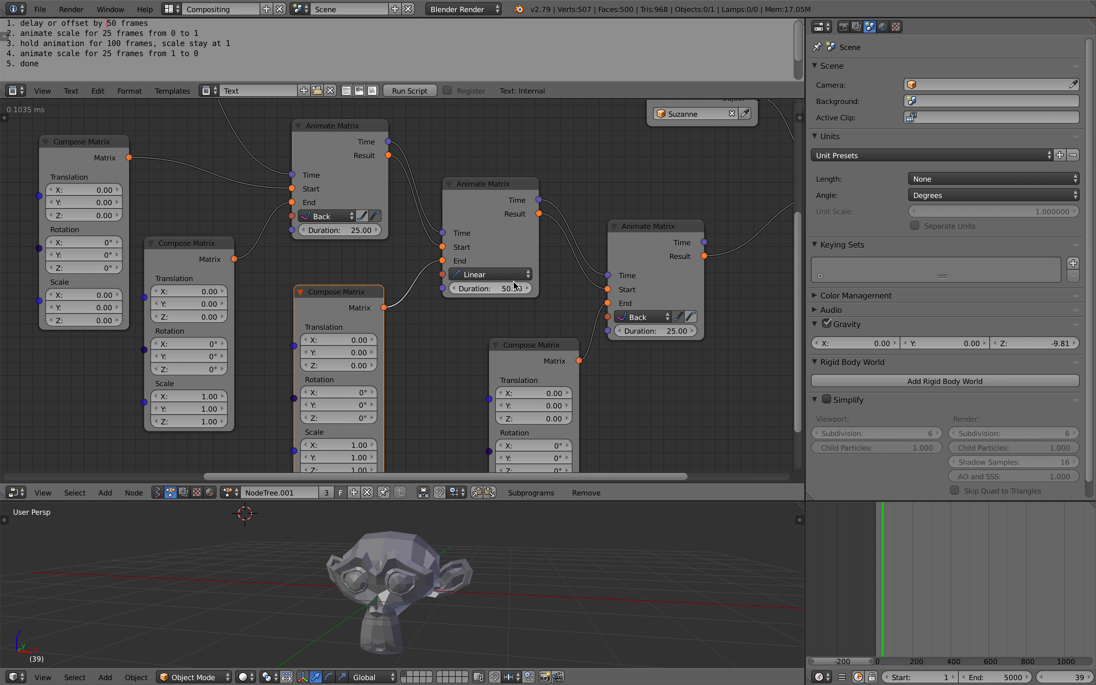
scroll(487, 278, up, 2)
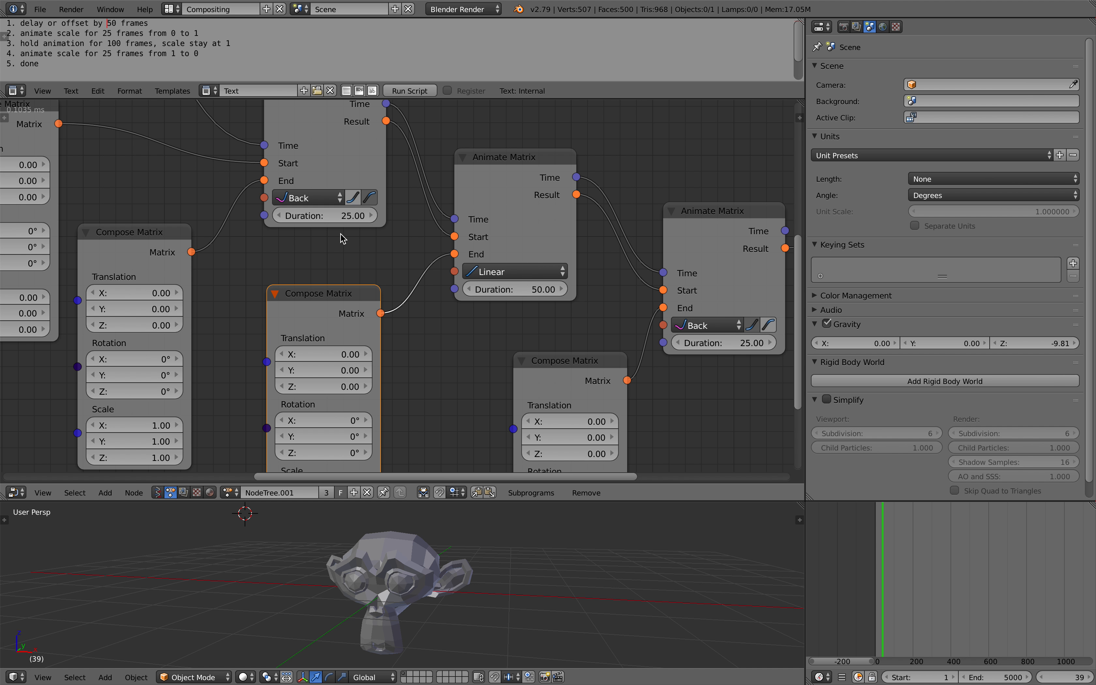
scroll(474, 277, down, 1)
- Scrub the timeline to frame 167 and back to frame 81 to check Suzanne's scale animation
click(874, 579)
drag(874, 579, 908, 580)
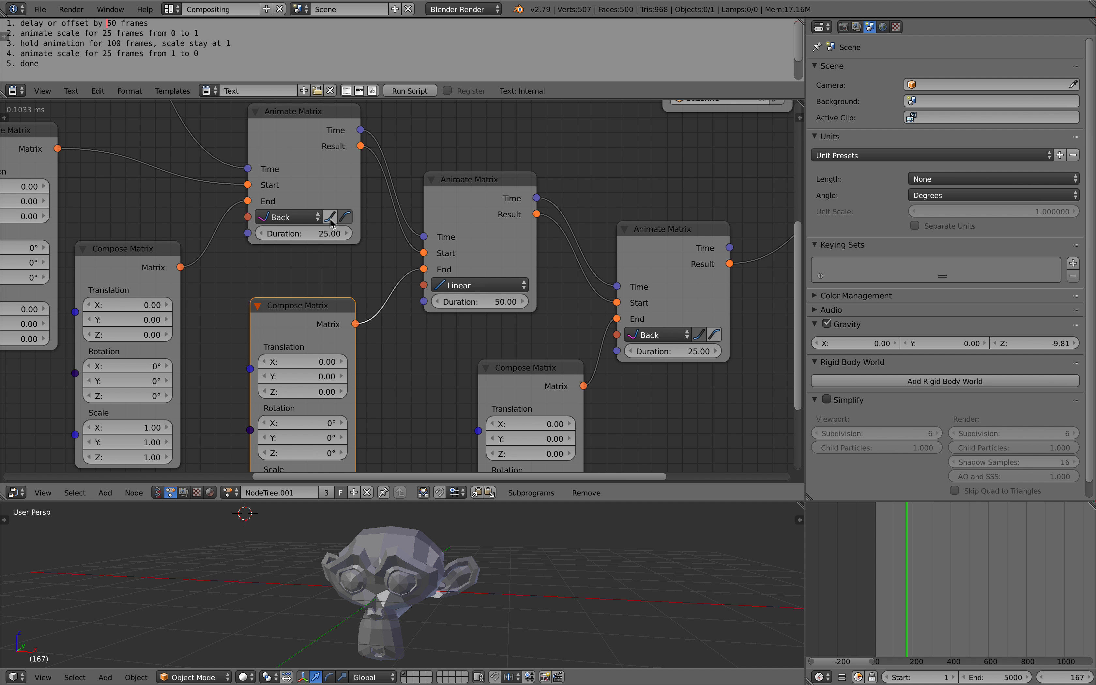
scroll(684, 332, down, 2)
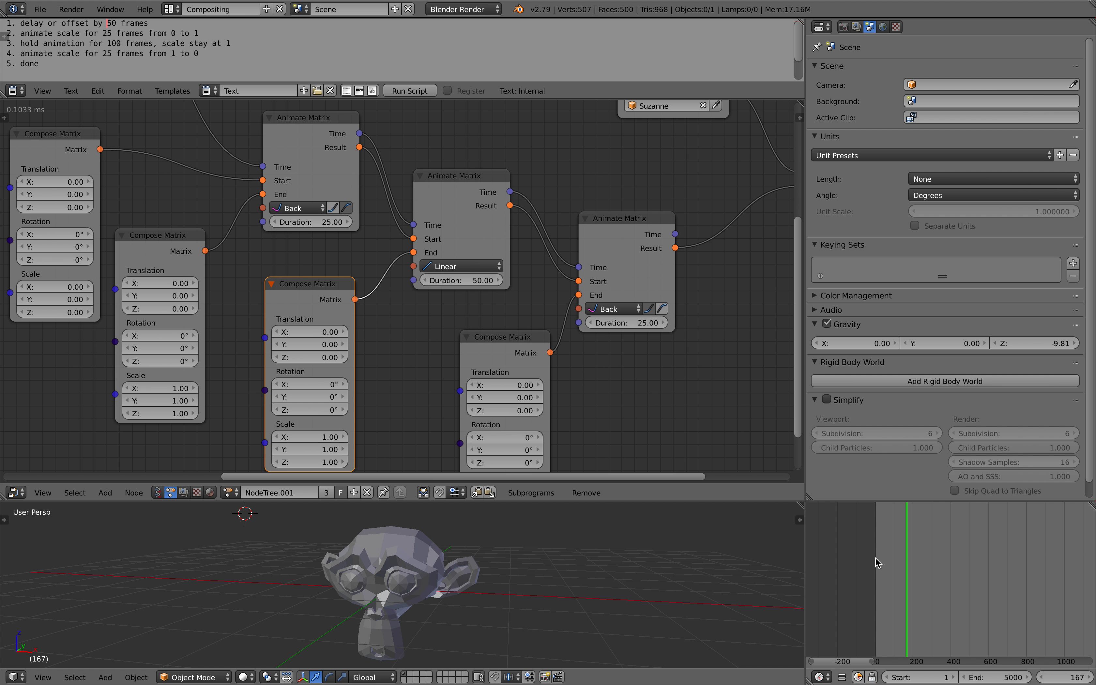
mouse_move(875, 563)
mouse_down()
mouse_move(927, 566)
mouse_move(891, 565)
mouse_up()
scroll(370, 283, down, 4)
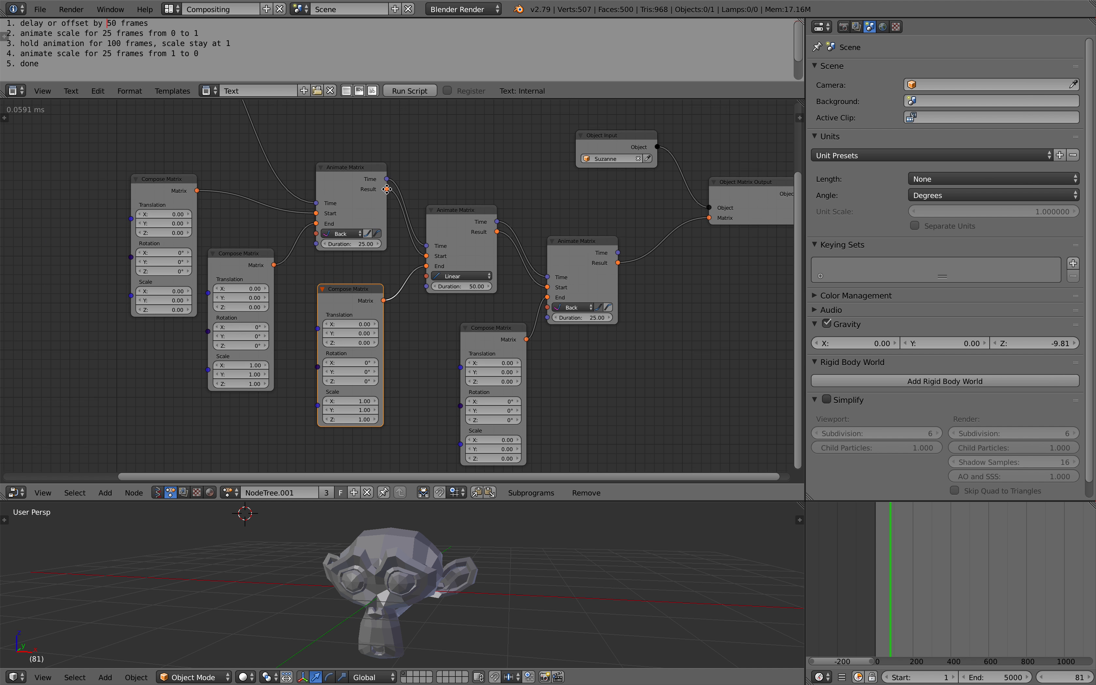
- Enlarge the node editor area and nudge the three Animate Matrix nodes into a tighter diagonal row
drag(583, 499, 582, 540)
scroll(331, 184, up, 2)
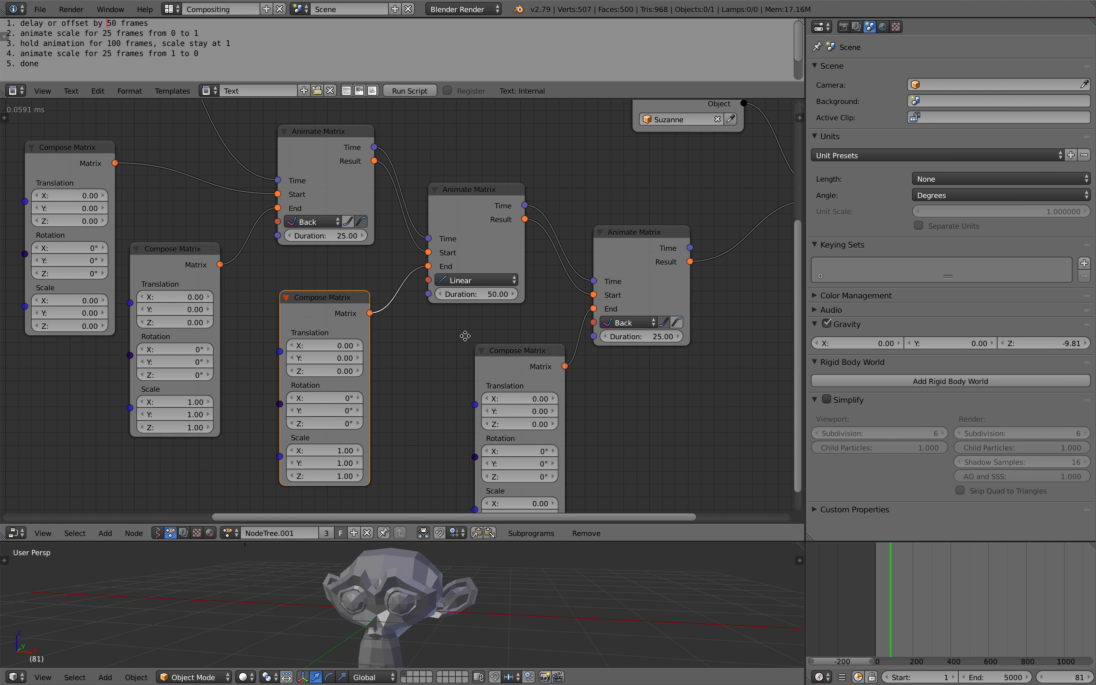
drag(330, 184, 324, 187)
drag(470, 236, 464, 223)
drag(643, 277, 645, 269)
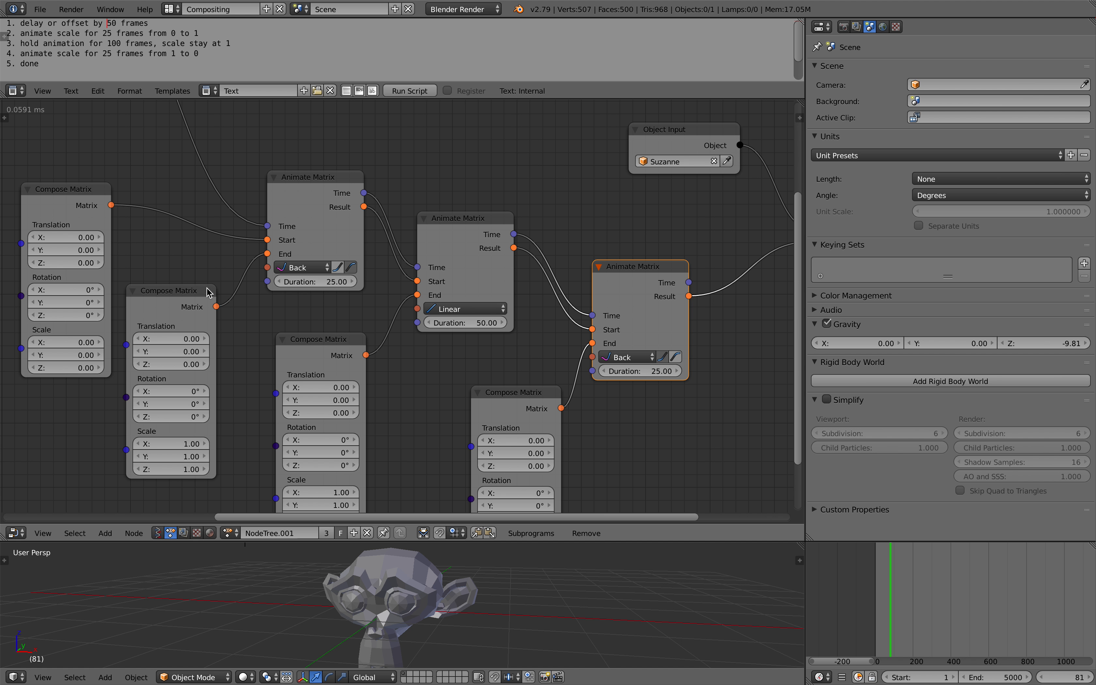
- Scrub the timeline to frame 102 to check Suzanne's scale through the animation
scroll(262, 262, down, 2)
scroll(286, 232, up, 1)
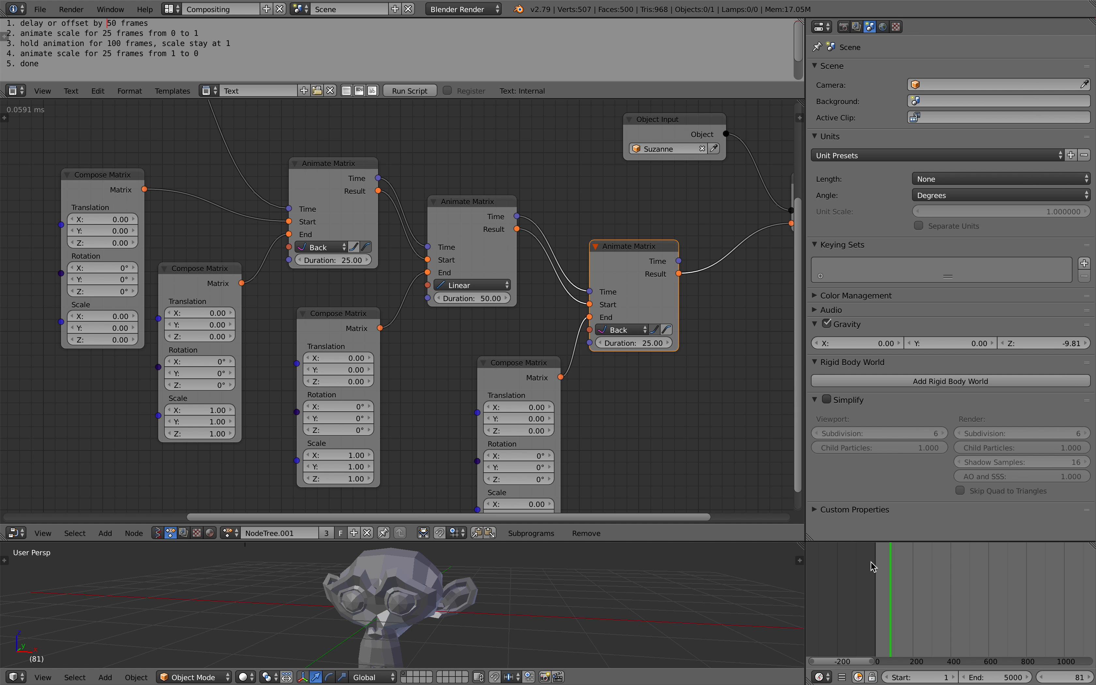
drag(877, 570, 894, 566)
scroll(342, 243, down, 1)
scroll(551, 198, up, 4)
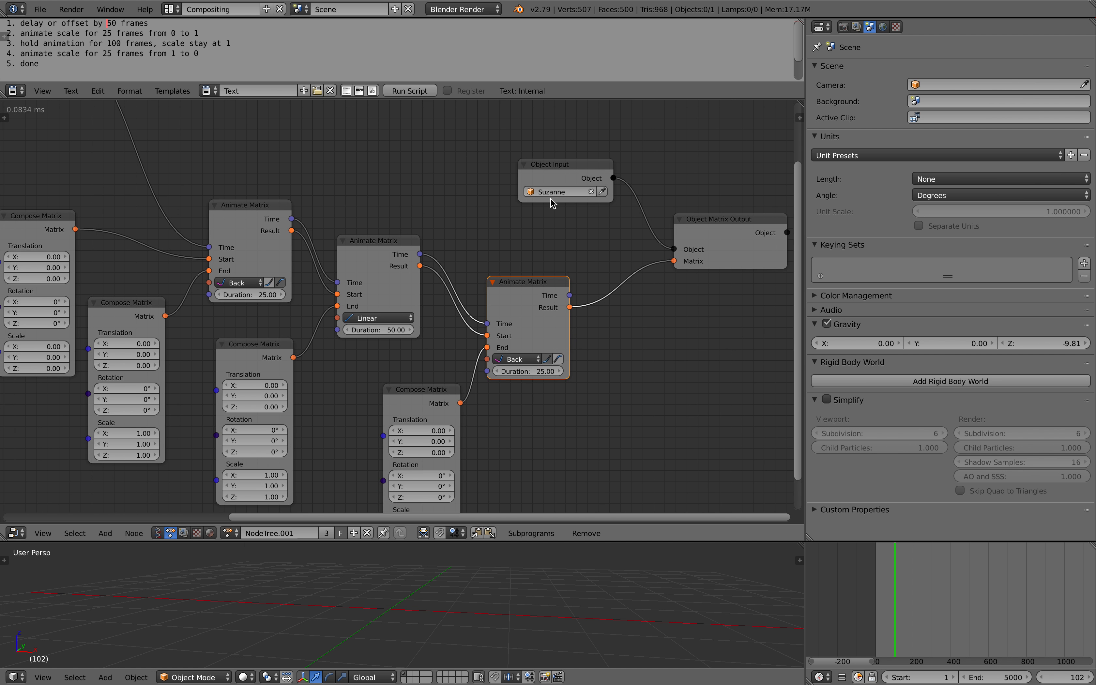
- Move the Object Matrix Output node slightly closer to the third Animate Matrix node
drag(481, 287, 465, 284)
middle_drag(461, 311, 513, 300)
middle_drag(567, 338, 573, 265)
key(shift+a)
click(515, 326)
text(ani)
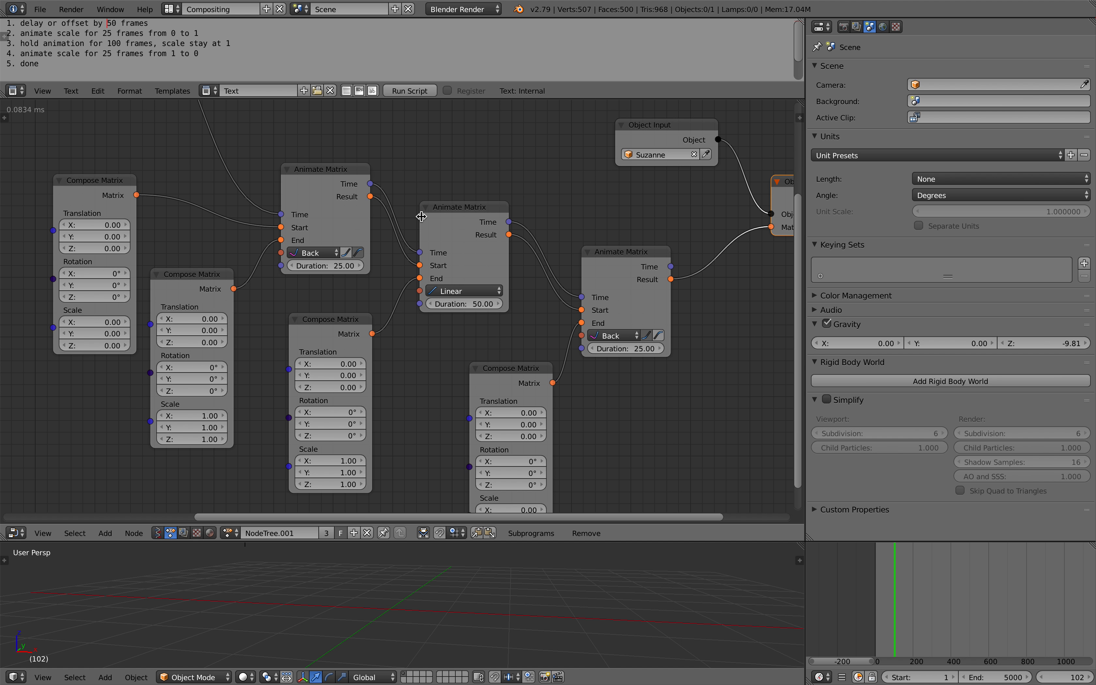
- Scrub the timeline back to frame 67 and enlarge the 3D view area
middle_drag(422, 211, 419, 198)
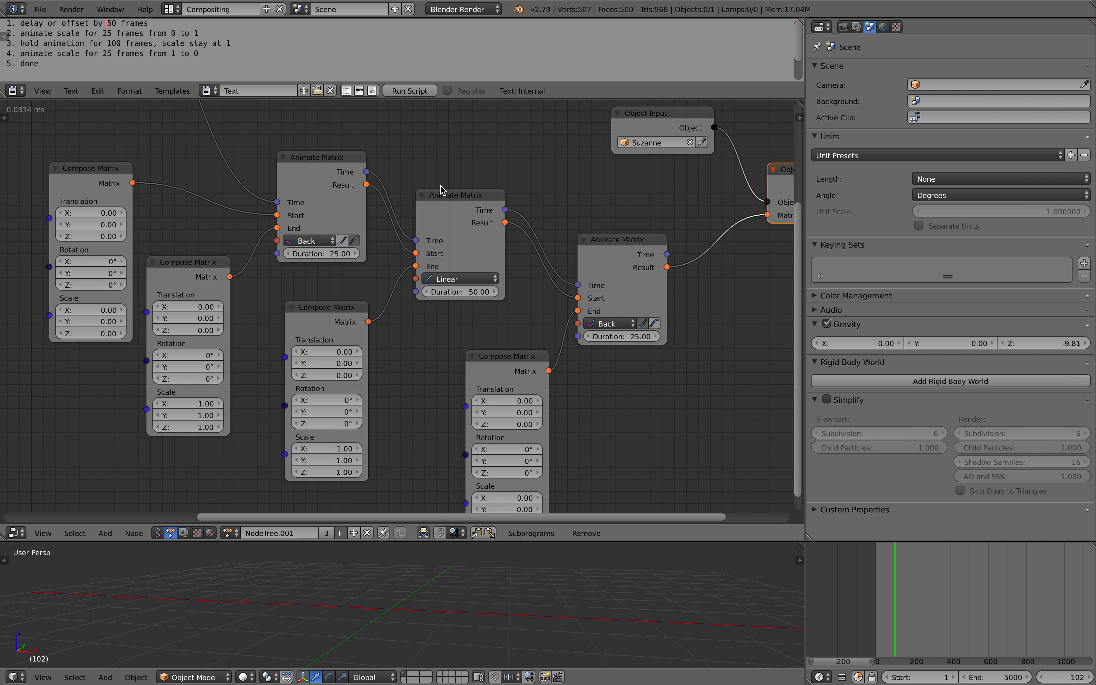
scroll(441, 190, down, 1)
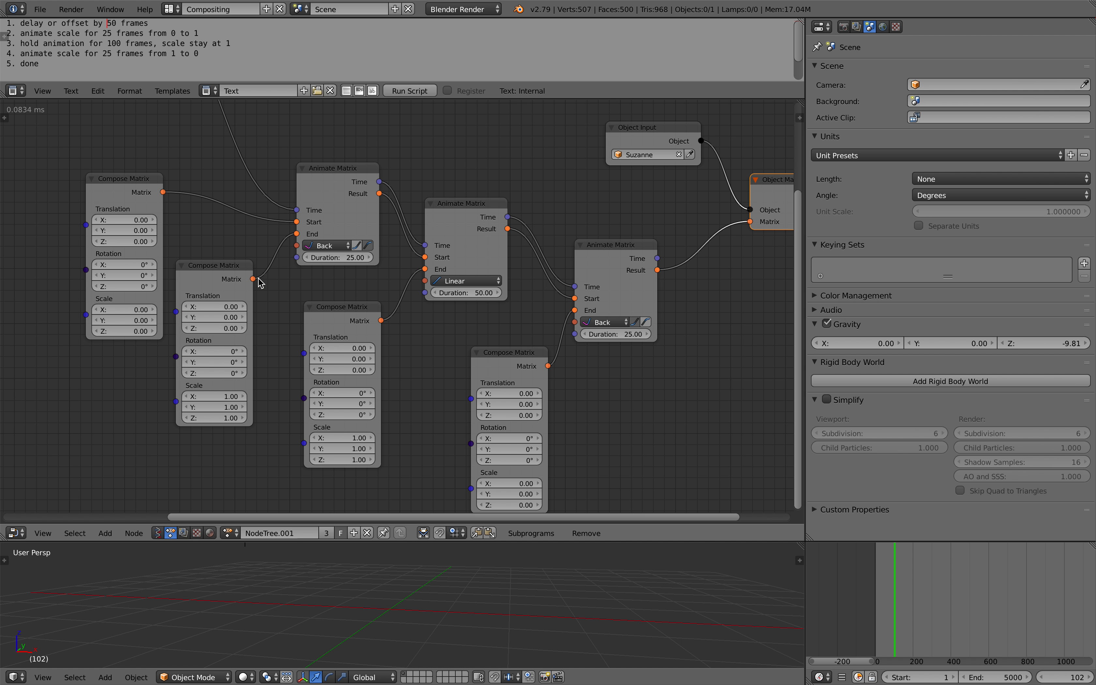
scroll(317, 297, down, 2)
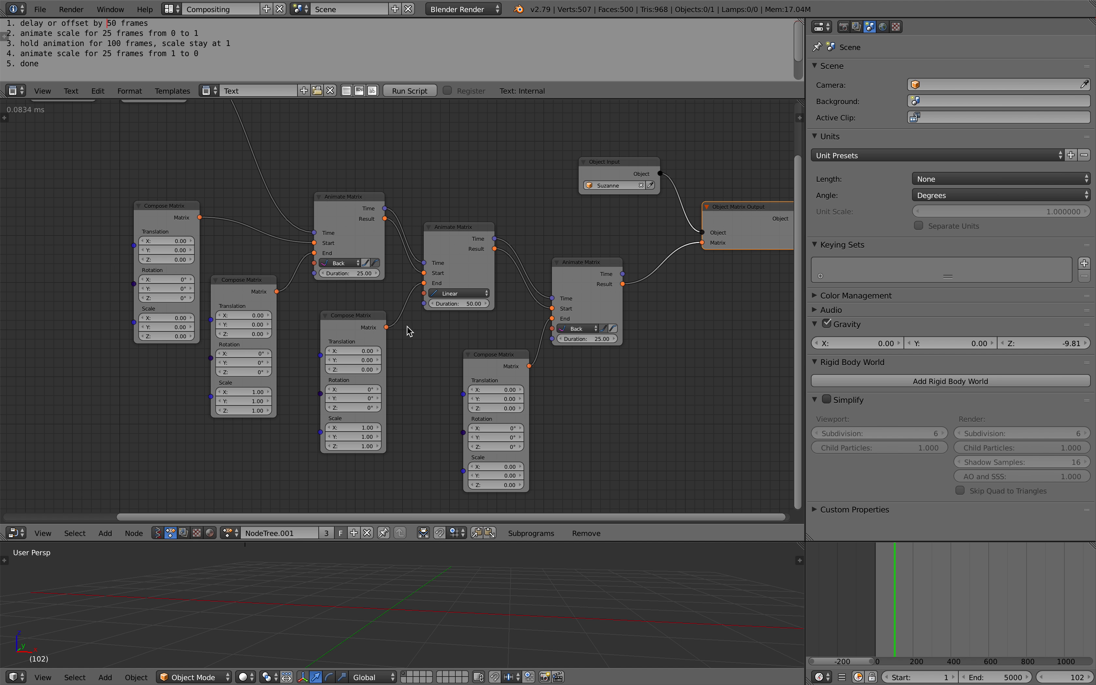
mouse_move(884, 598)
mouse_down()
mouse_move(904, 598)
mouse_move(889, 598)
mouse_up()
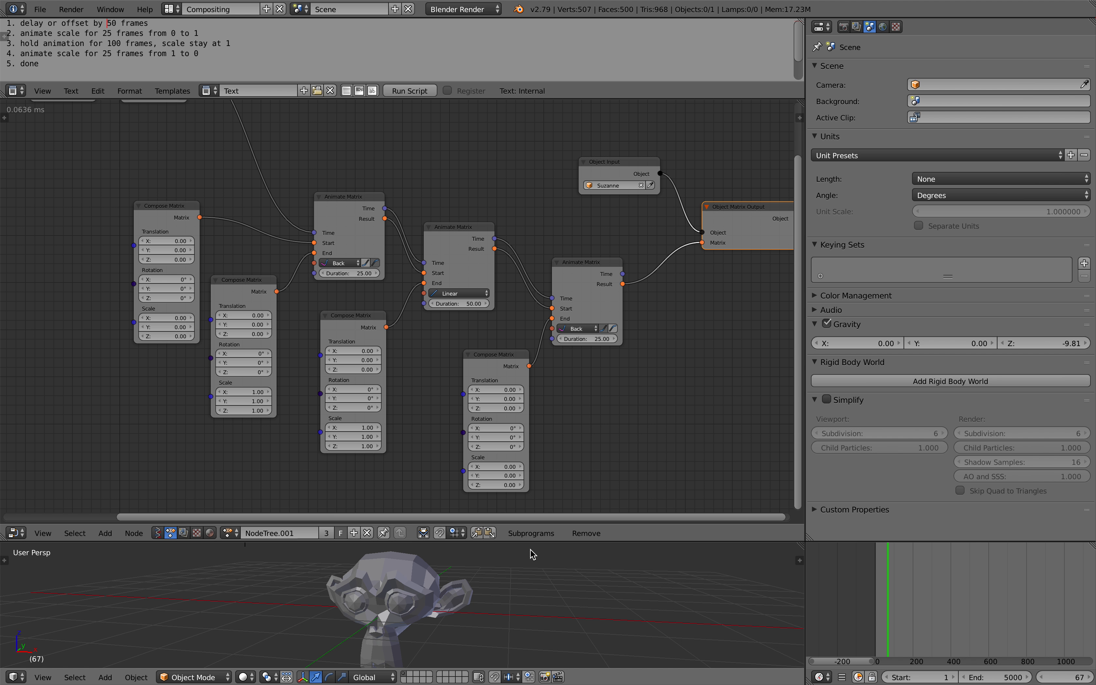
drag(532, 542, 533, 410)
- Add a torus mesh, place it to the right of Suzanne and rotate it freely so its hole faces the view
key(shift+a)
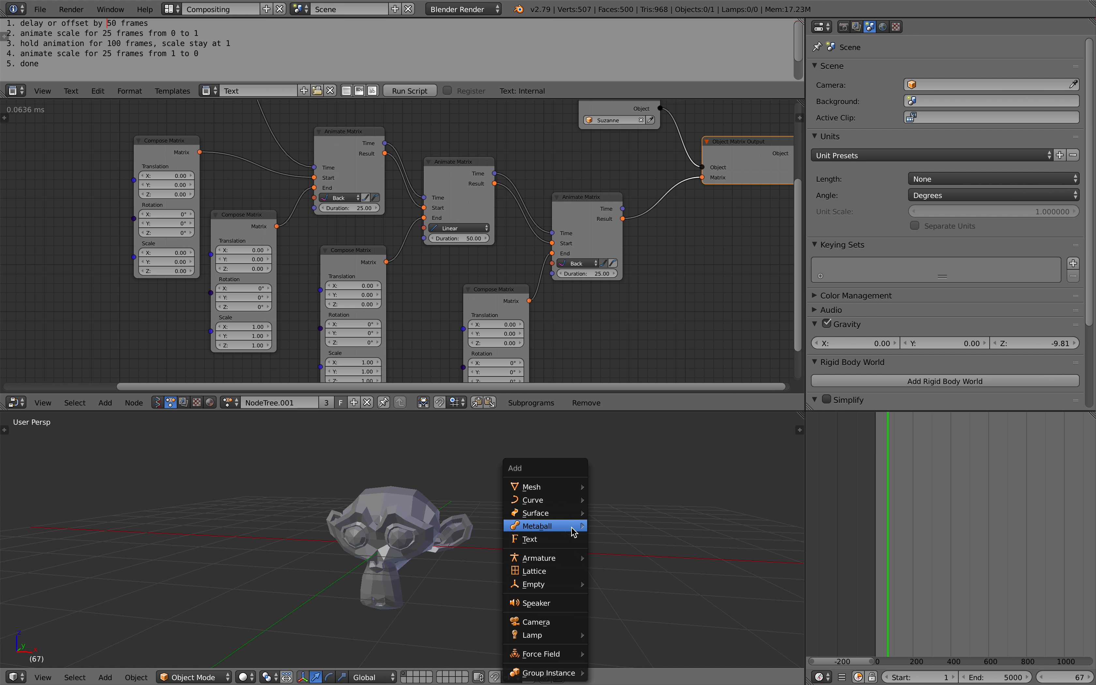
mouse_move(573, 485)
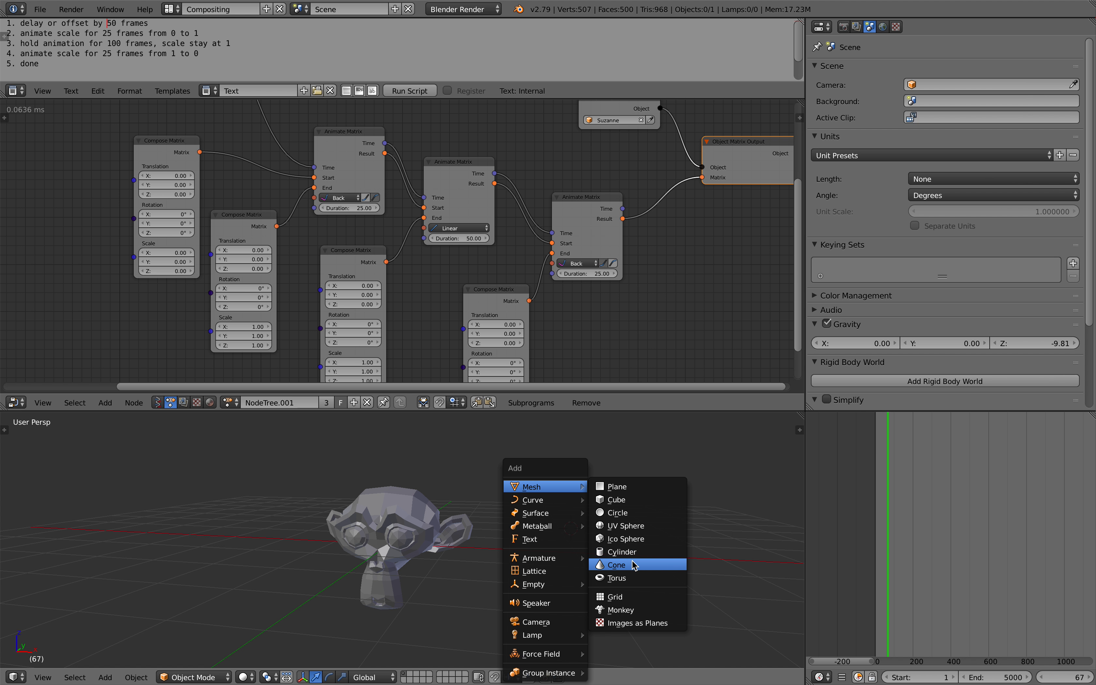
click(616, 577)
key(g)
click(575, 500)
key(r)
key(r)
click(613, 550)
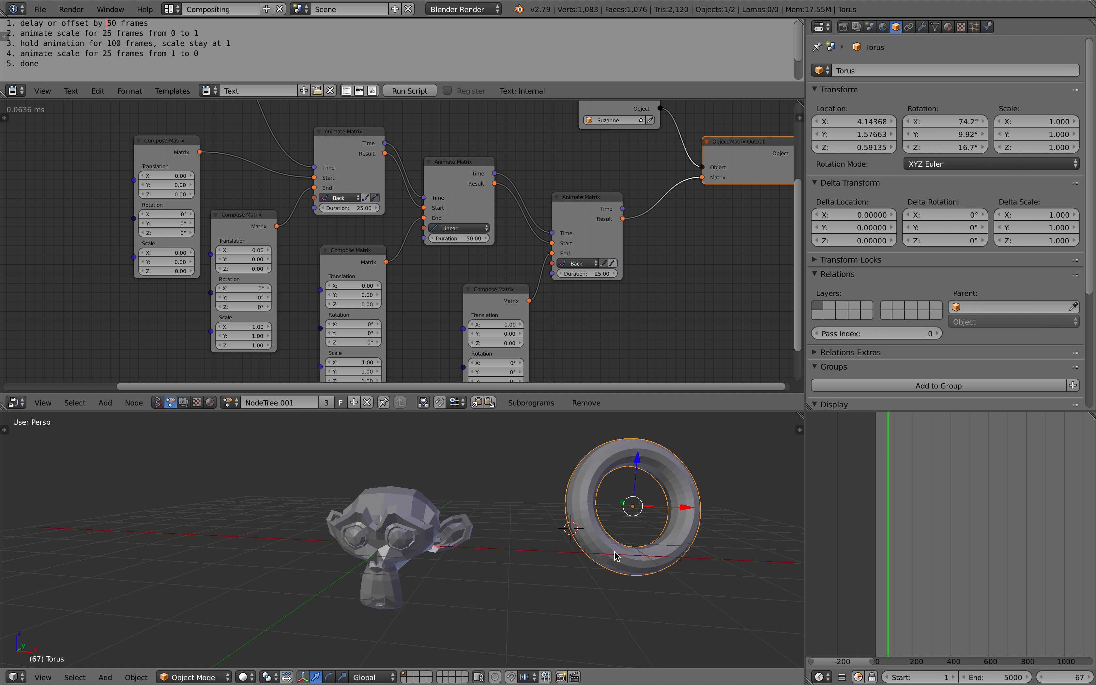
- Change the object in the Object Input node to Torus
middle_drag(600, 143, 393, 229)
scroll(393, 229, up, 3)
click(405, 199)
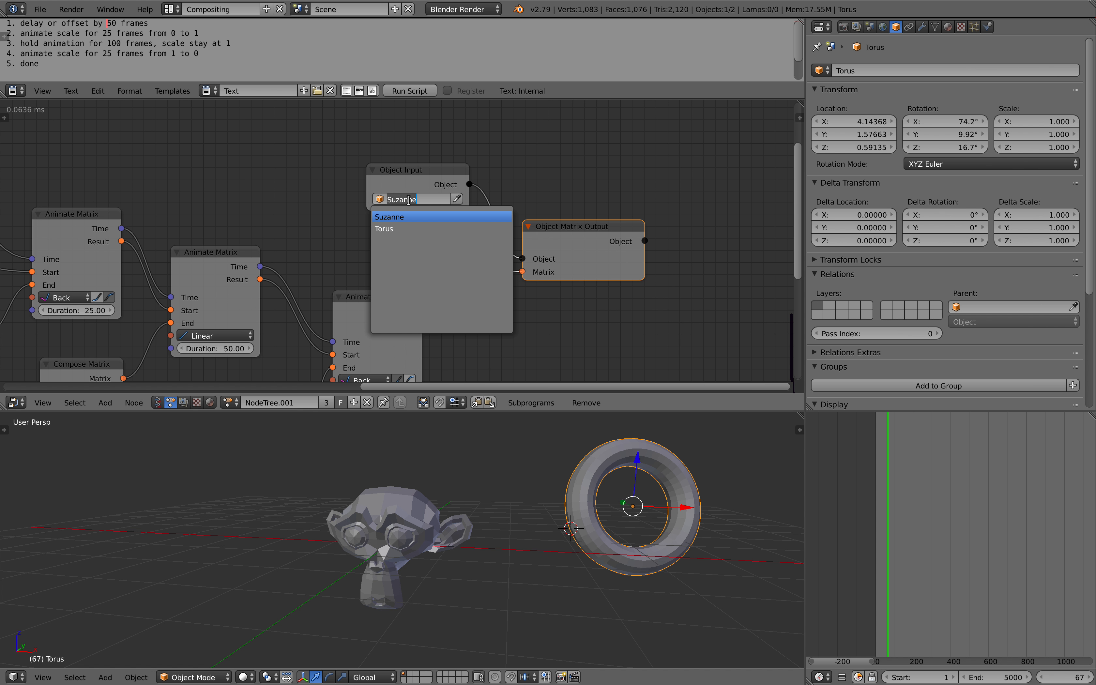
click(409, 227)
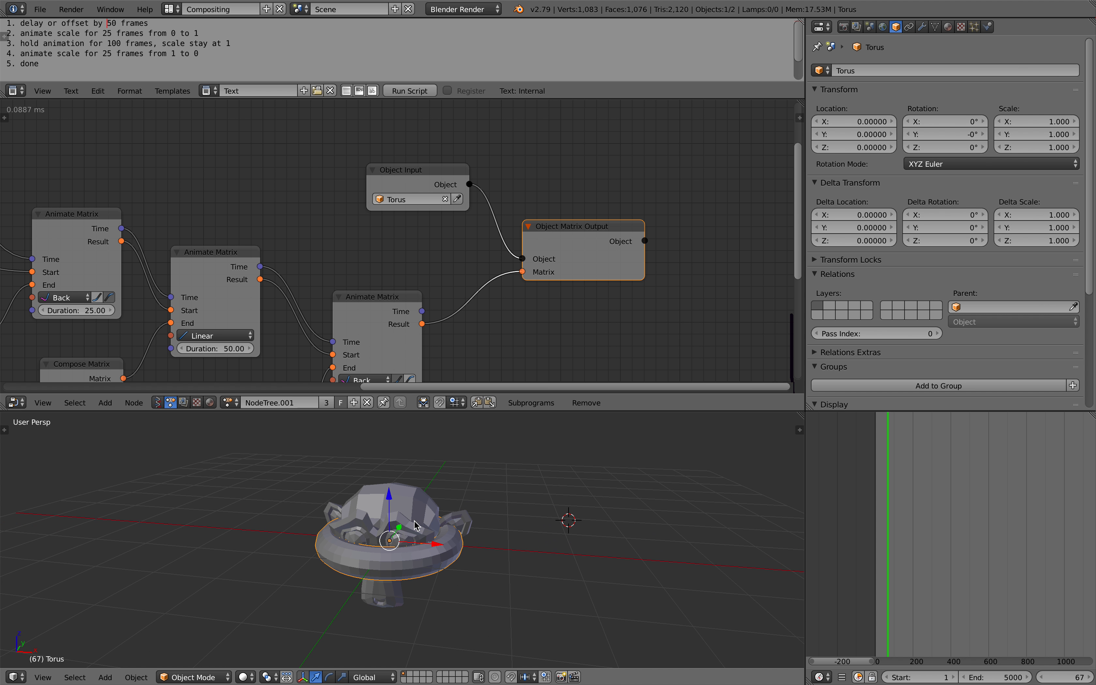
- Move Suzanne left, clear of the torus, to about X -3.18, Y -0.57, Z 0.33, and scrub the timeline to frame 323
right_click(408, 494)
shift+middle_drag(414, 500, 514, 475)
middle_drag(227, 145, 401, 303)
middle_drag(58, 174, 204, 180)
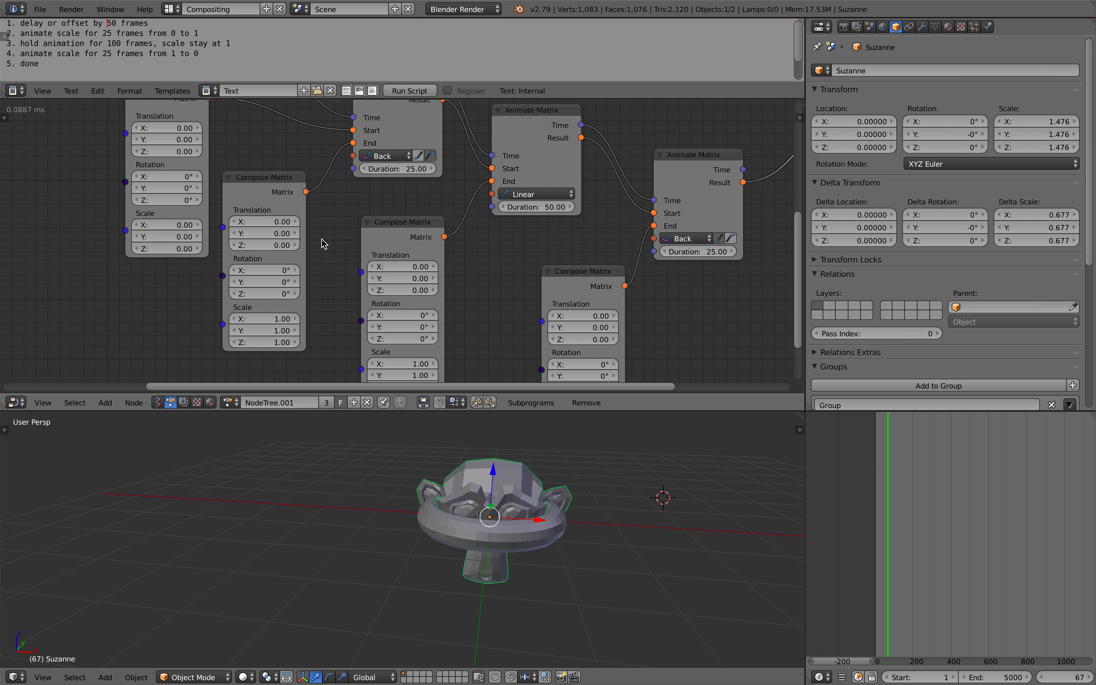
scroll(580, 317, down, 1)
key(g)
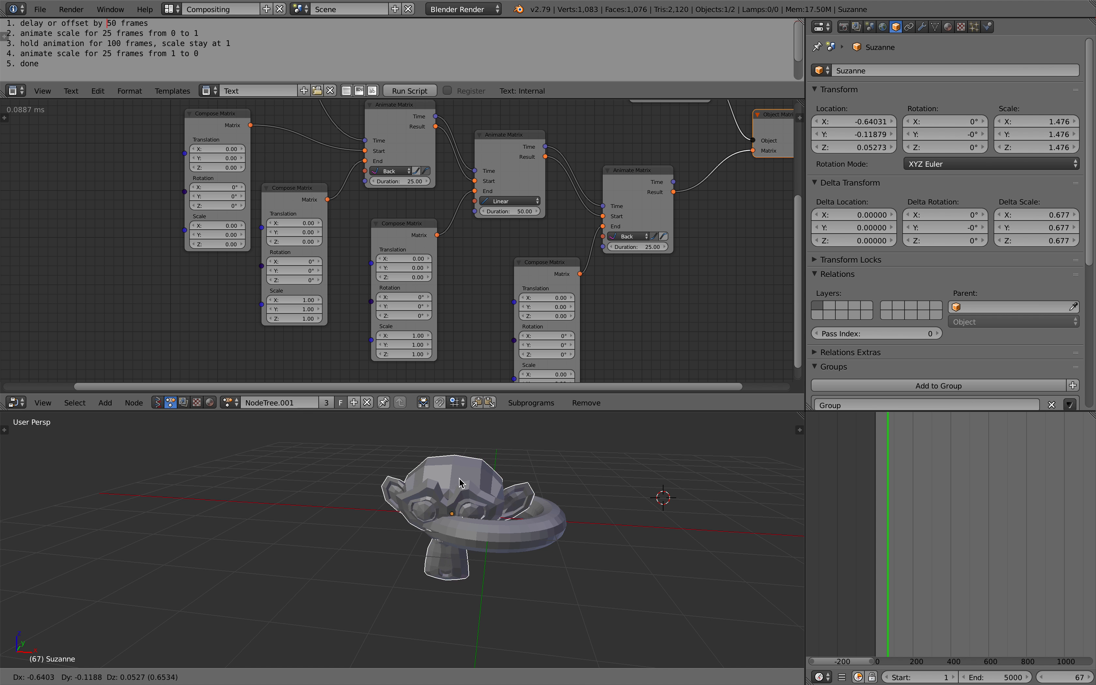
click(309, 466)
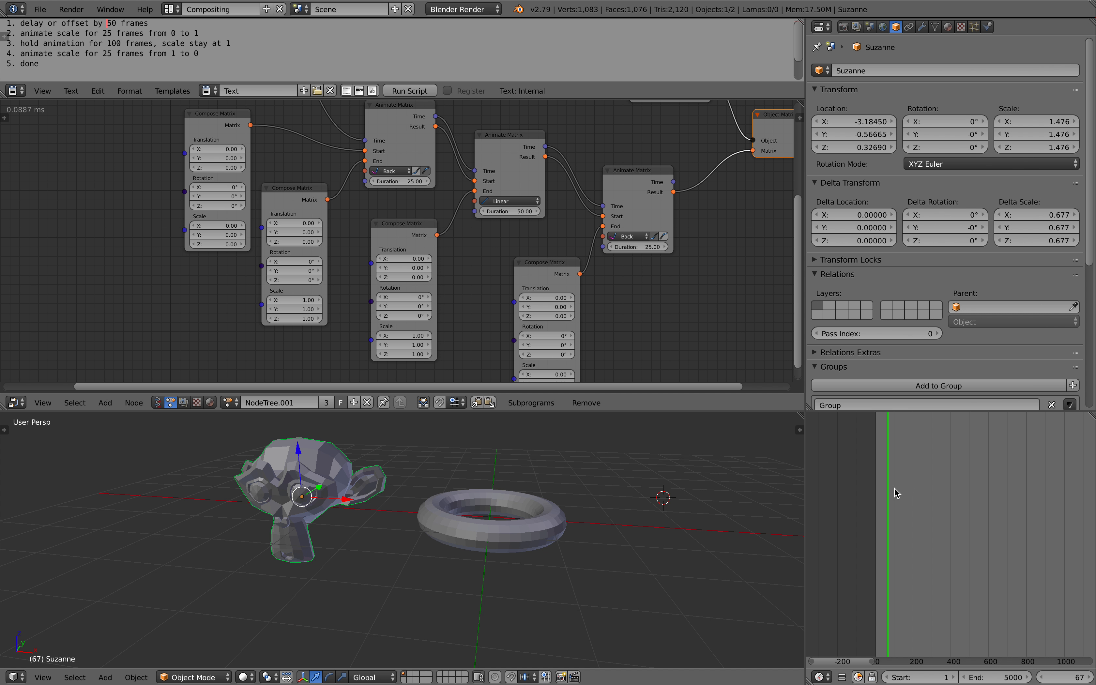
drag(897, 494, 933, 500)
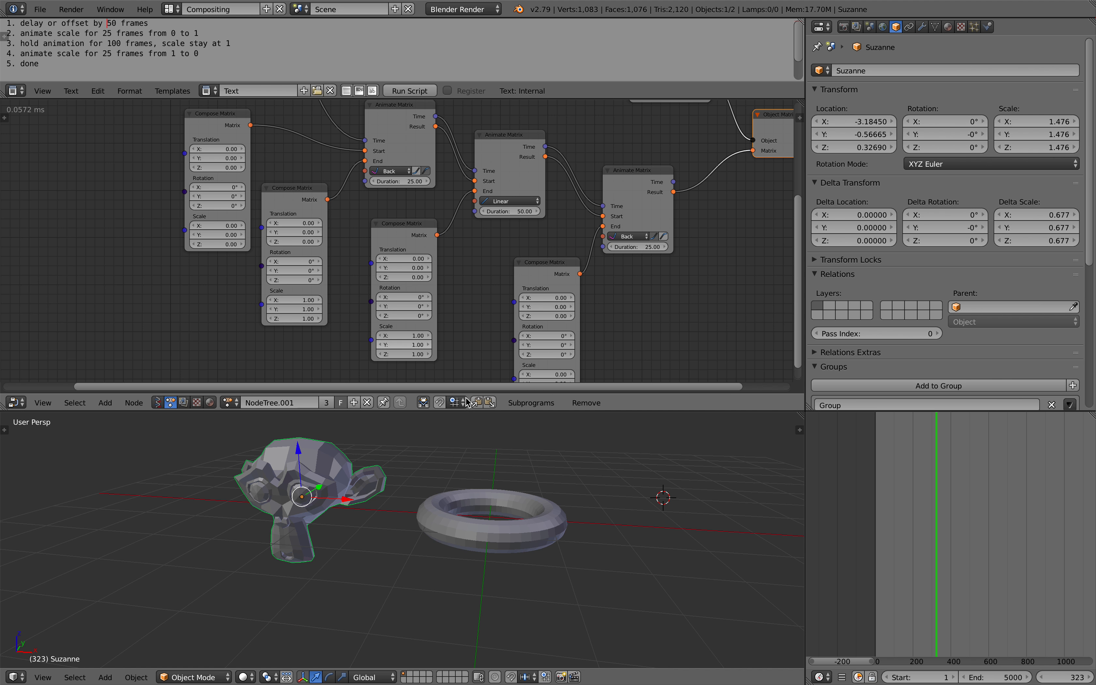
- Enlarge the node editor area and move the four Compose Matrix nodes closer to the Animate Matrix nodes they feed
drag(507, 409, 487, 555)
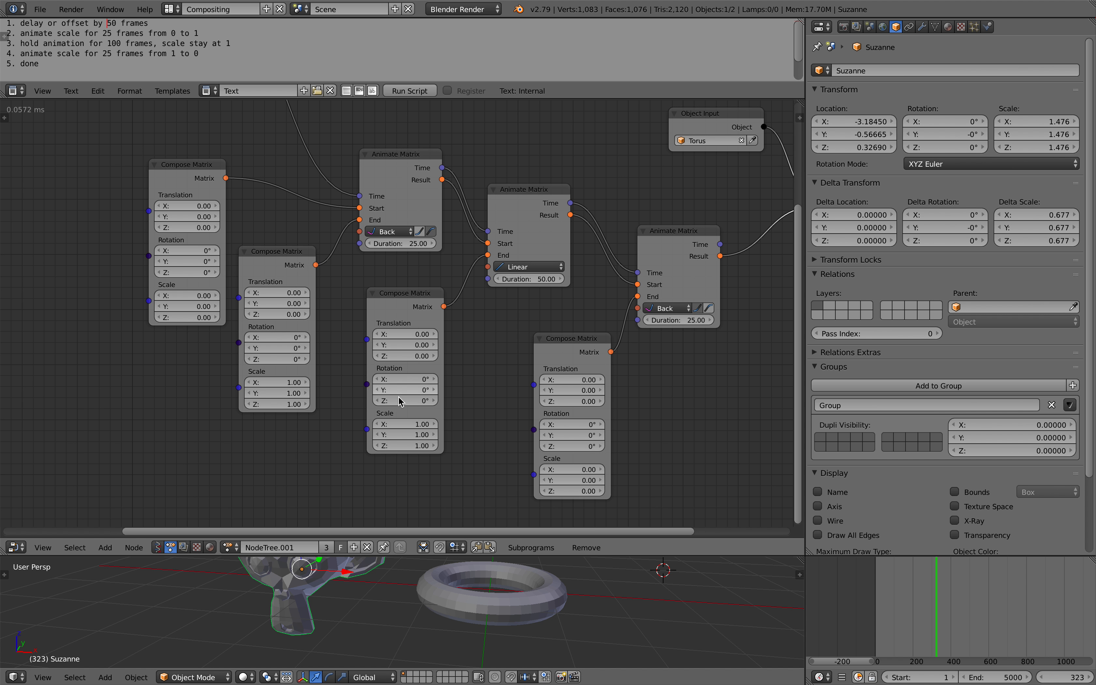
drag(580, 350, 582, 334)
drag(398, 296, 420, 297)
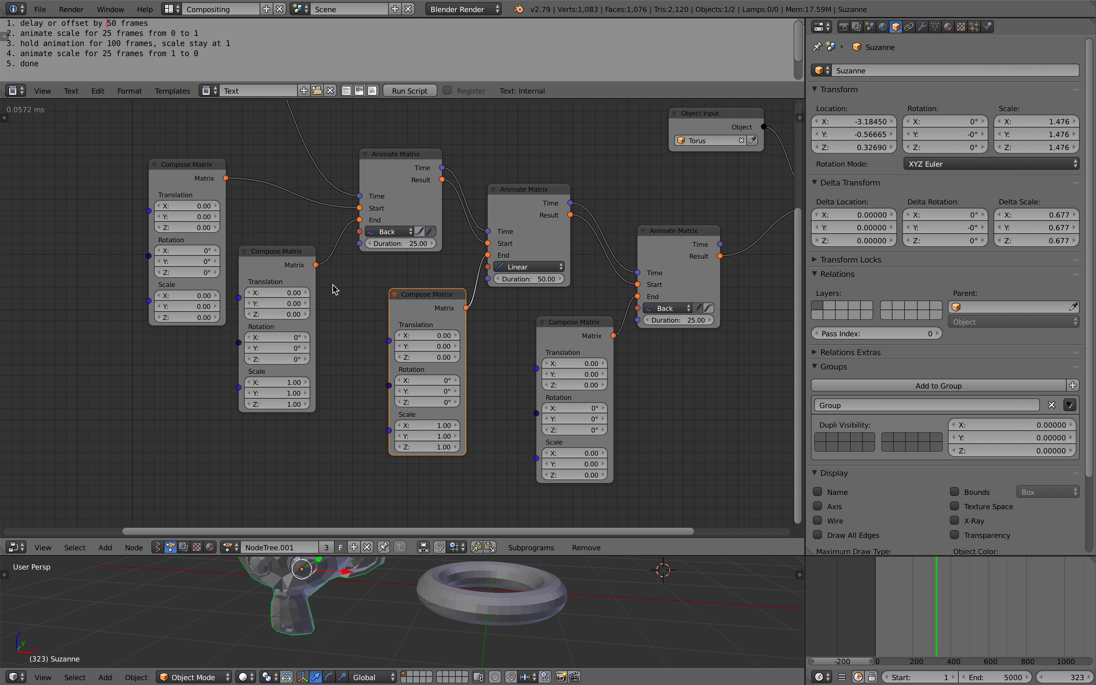
drag(288, 259, 307, 255)
drag(193, 173, 220, 189)
middle_drag(332, 224, 318, 239)
scroll(394, 240, up, 1)
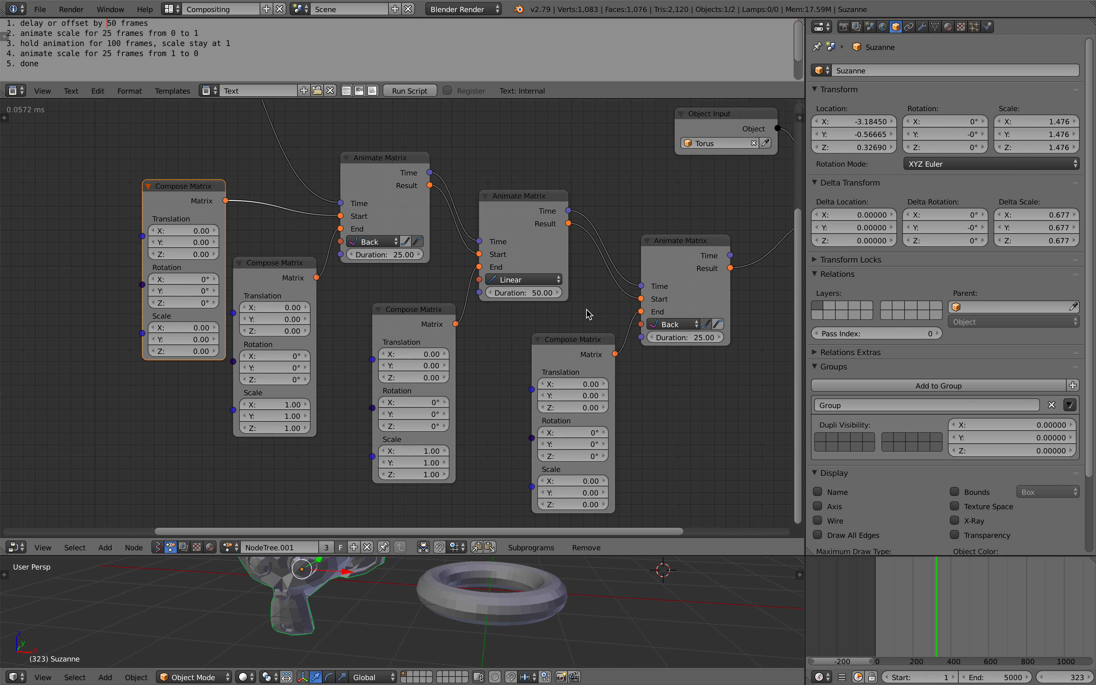
- Set the second Animate Matrix node's duration to 200 and enlarge the 3D view area slightly
scroll(589, 313, down, 1)
middle_drag(523, 300, 486, 279)
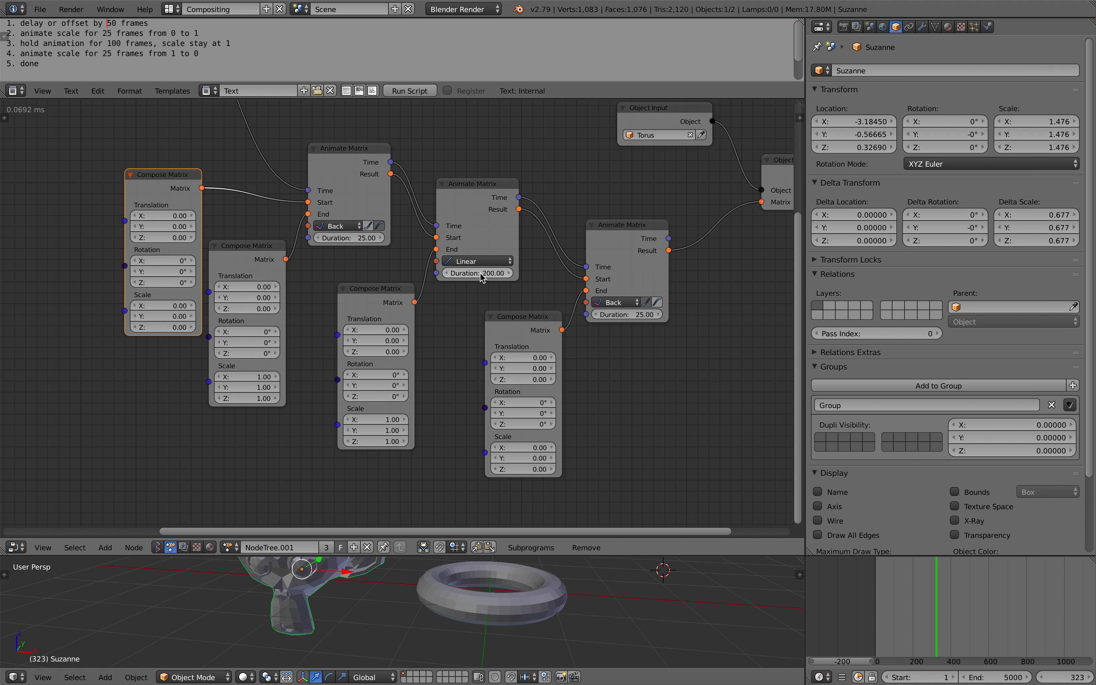
drag(512, 557, 511, 508)
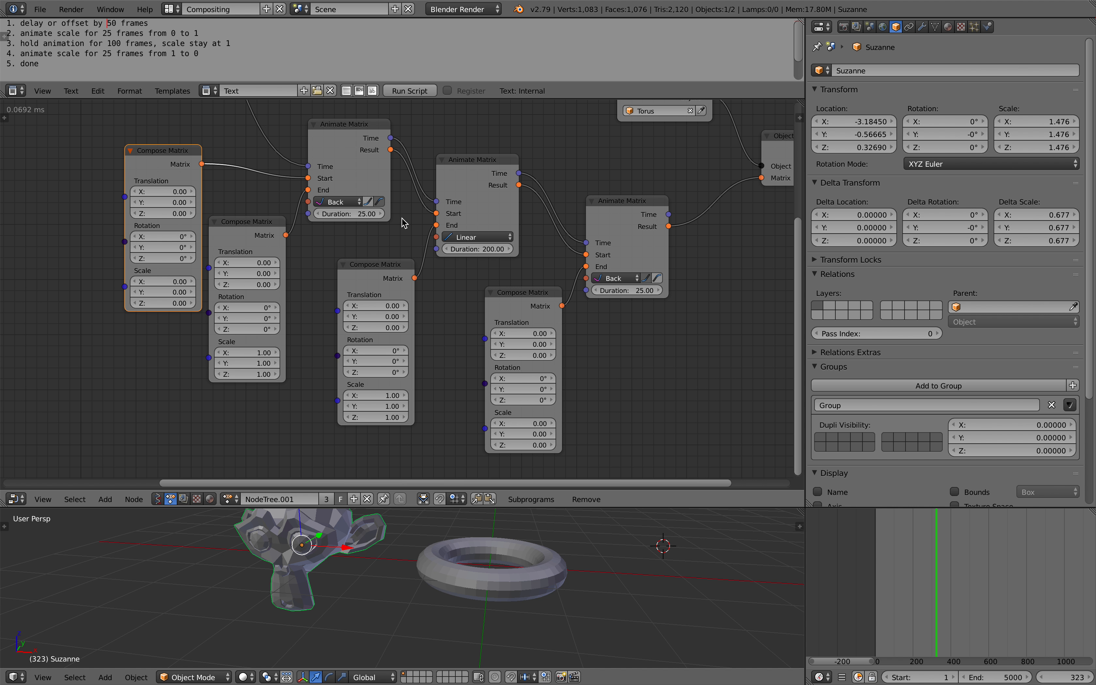
- Examine the Repeat Time node's rate and scrub the timeline to frame 302 to check the torus animation
middle_drag(248, 184, 673, 447)
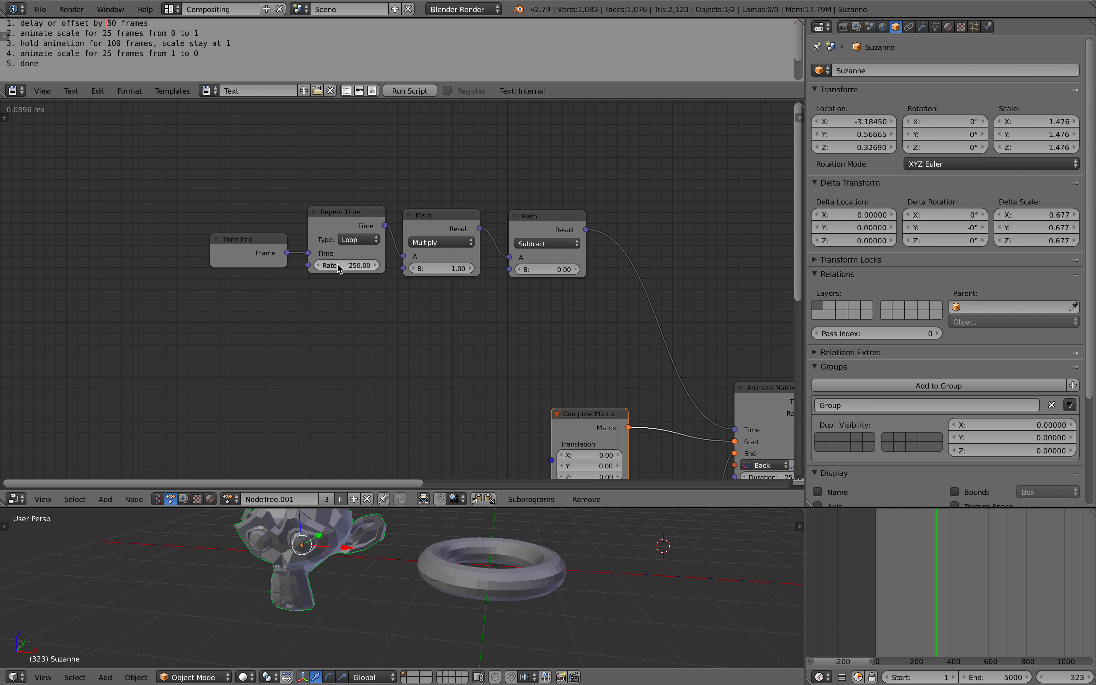
key(Home)
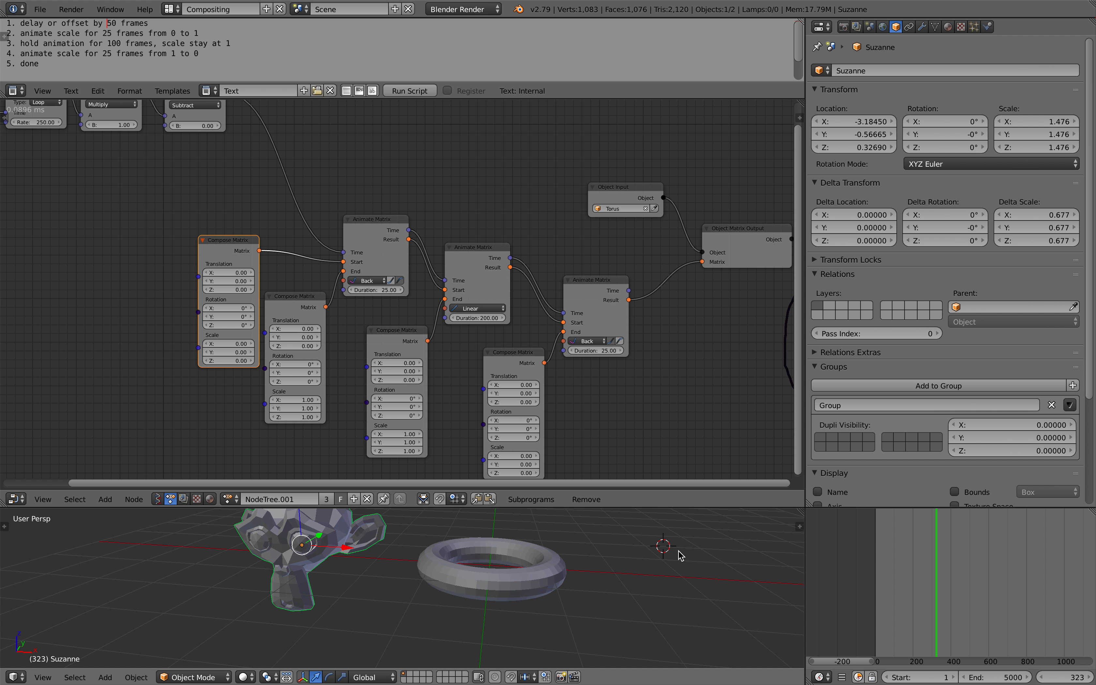
drag(878, 570, 929, 582)
- Set the Repeat Time node's rate to 300
middle_drag(61, 250, 372, 302)
scroll(320, 274, up, 2)
click(303, 228)
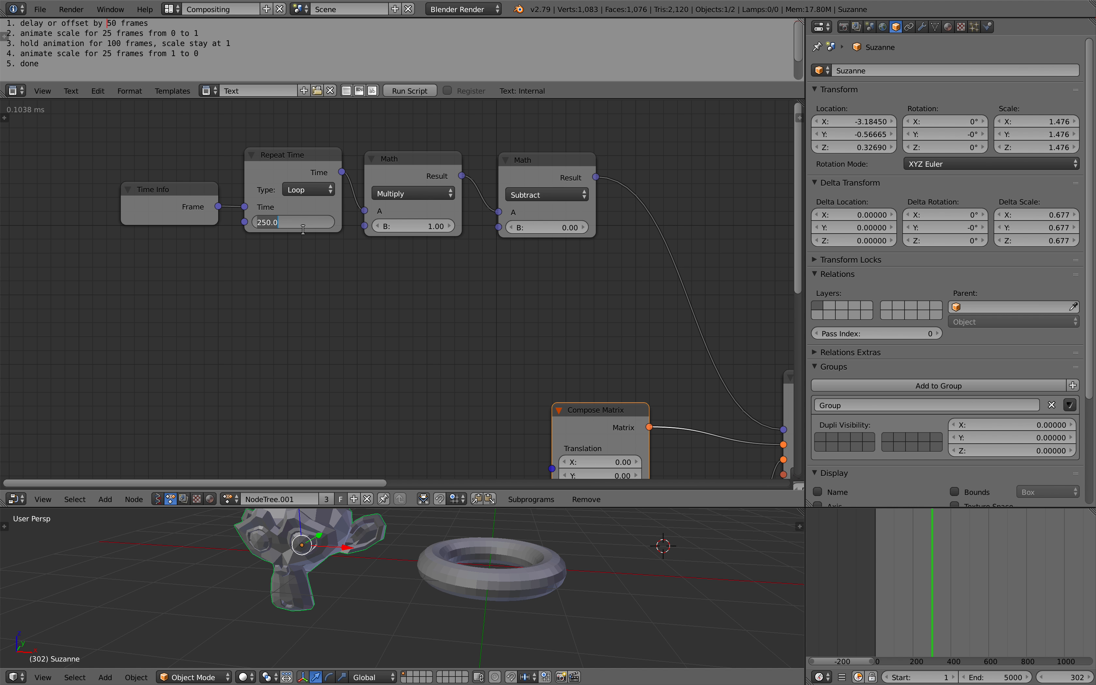
text(300)
key(Return)
- Scrub the timeline to frame 305 to check the torus animation across the loop
middle_drag(326, 242, 218, 199)
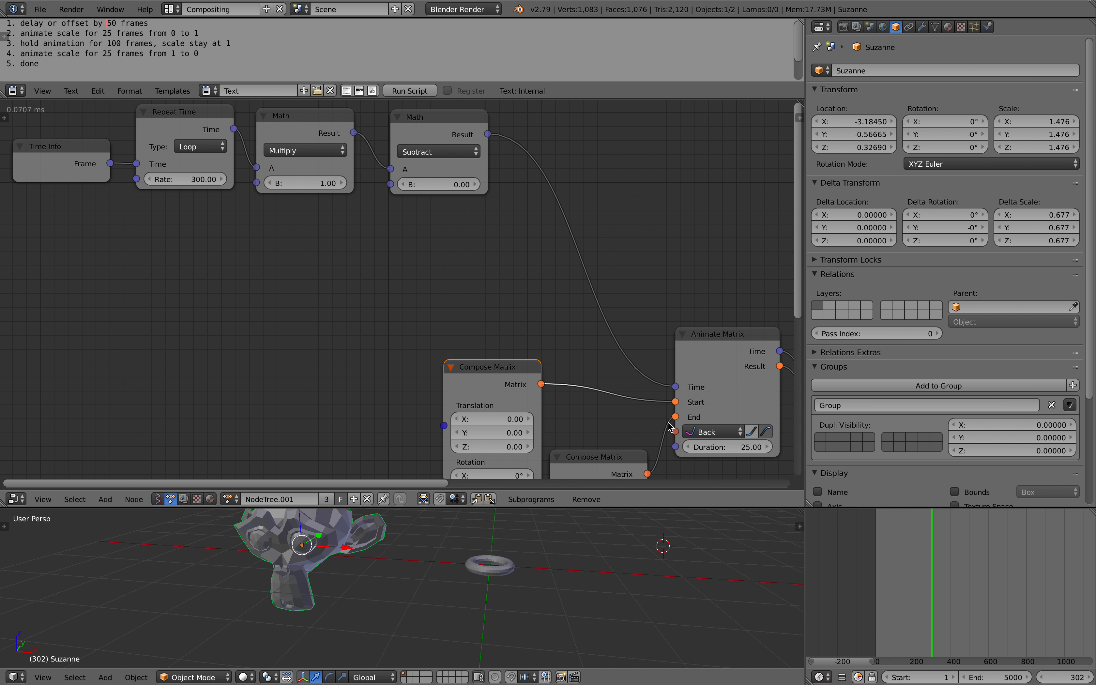
drag(880, 567, 934, 581)
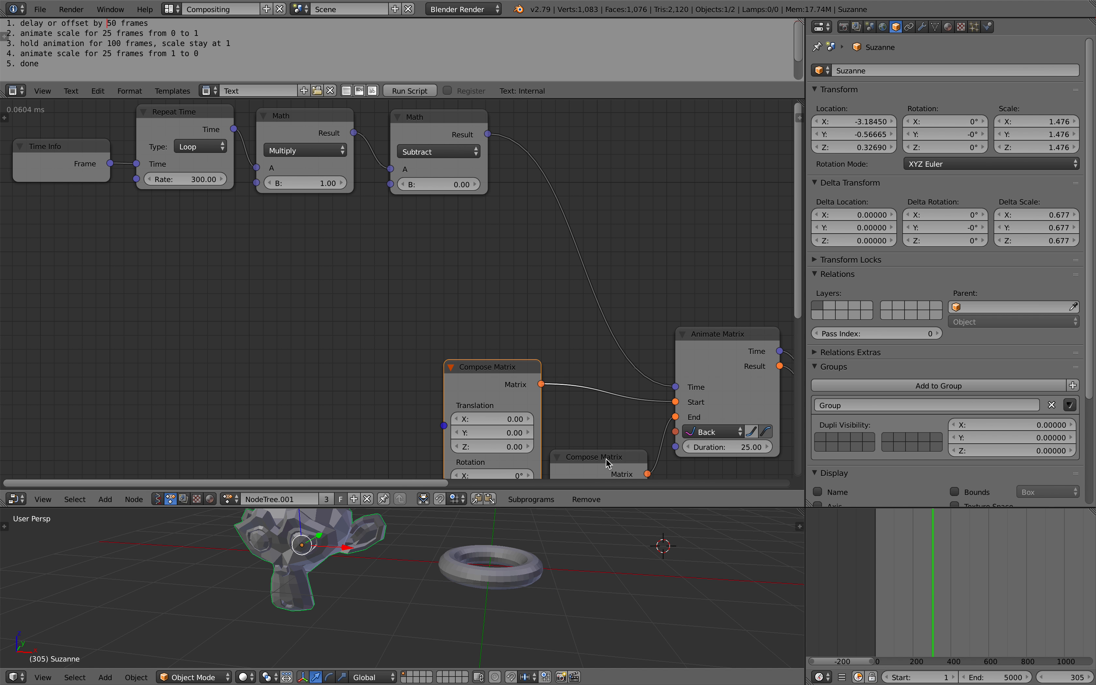
scroll(339, 263, down, 4)
- Save the file over the existing version
middle_drag(338, 261, 348, 260)
key(ctrl+s)
click(348, 261)
- Move the Object Matrix Output node slightly left, closer to the Object Input and third Animate Matrix nodes
middle_drag(473, 290, 366, 261)
middle_drag(566, 340, 328, 187)
middle_drag(475, 232, 432, 269)
middle_drag(512, 260, 432, 280)
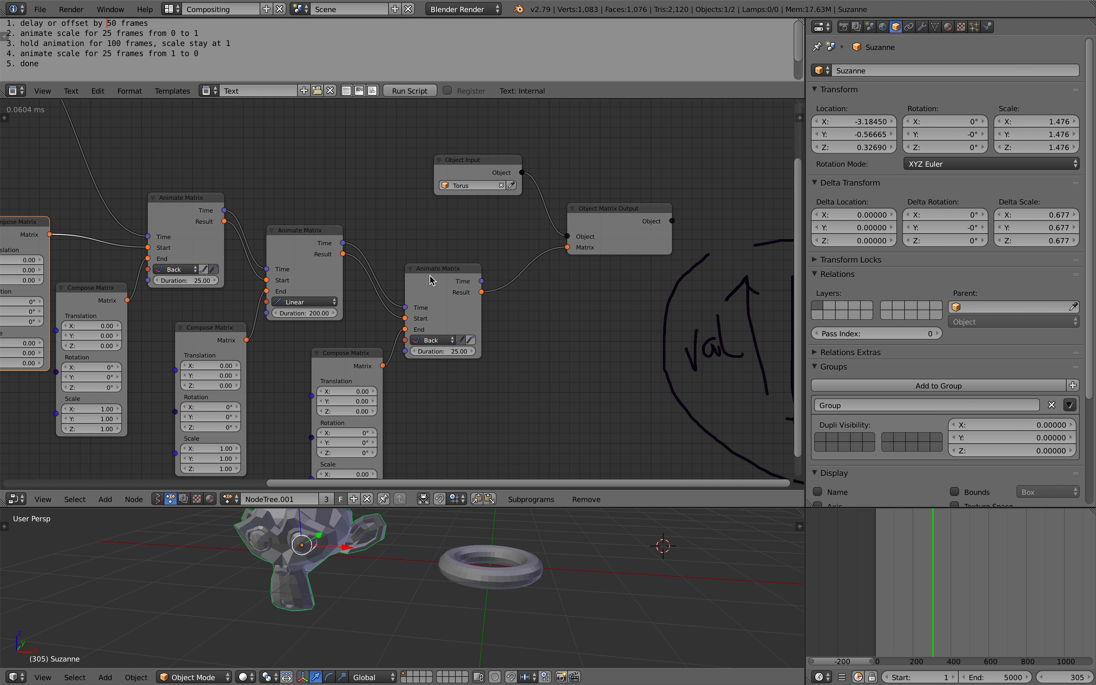
middle_drag(449, 220, 395, 290)
scroll(395, 290, up, 5)
drag(624, 307, 606, 307)
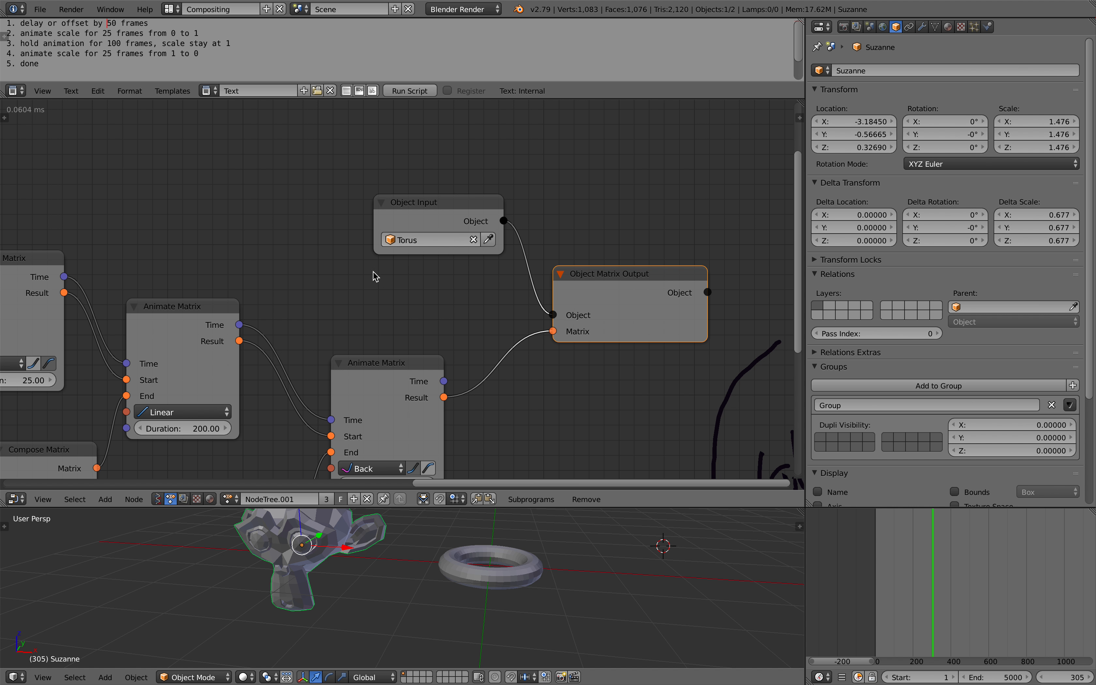
- Move the Time Info node up and away from the Repeat Time node at the start of the node chain
scroll(372, 272, down, 2)
middle_drag(362, 268, 637, 283)
mouse_move(290, 291)
middle_down()
mouse_move(419, 260)
mouse_move(509, 282)
middle_up()
middle_drag(390, 273, 408, 317)
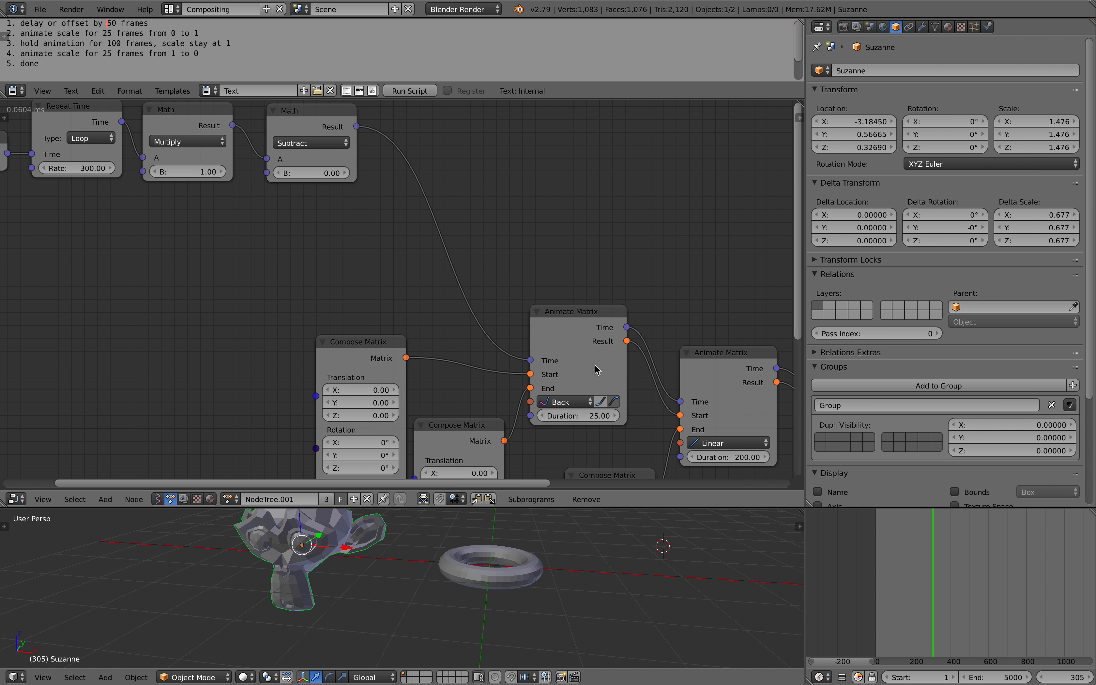
mouse_move(483, 291)
middle_down()
mouse_move(533, 323)
mouse_move(643, 348)
middle_up()
mouse_move(451, 295)
middle_down()
mouse_move(499, 306)
mouse_move(606, 383)
middle_up()
scroll(530, 340, up, 4)
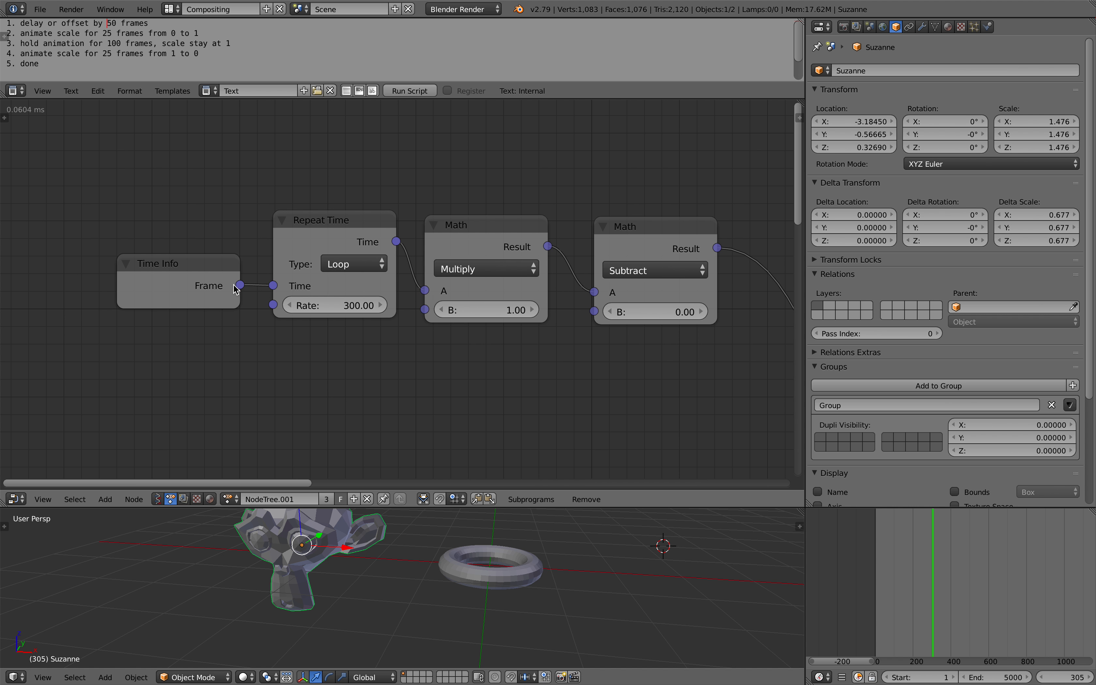
drag(195, 268, 154, 240)
middle_drag(245, 246, 223, 234)
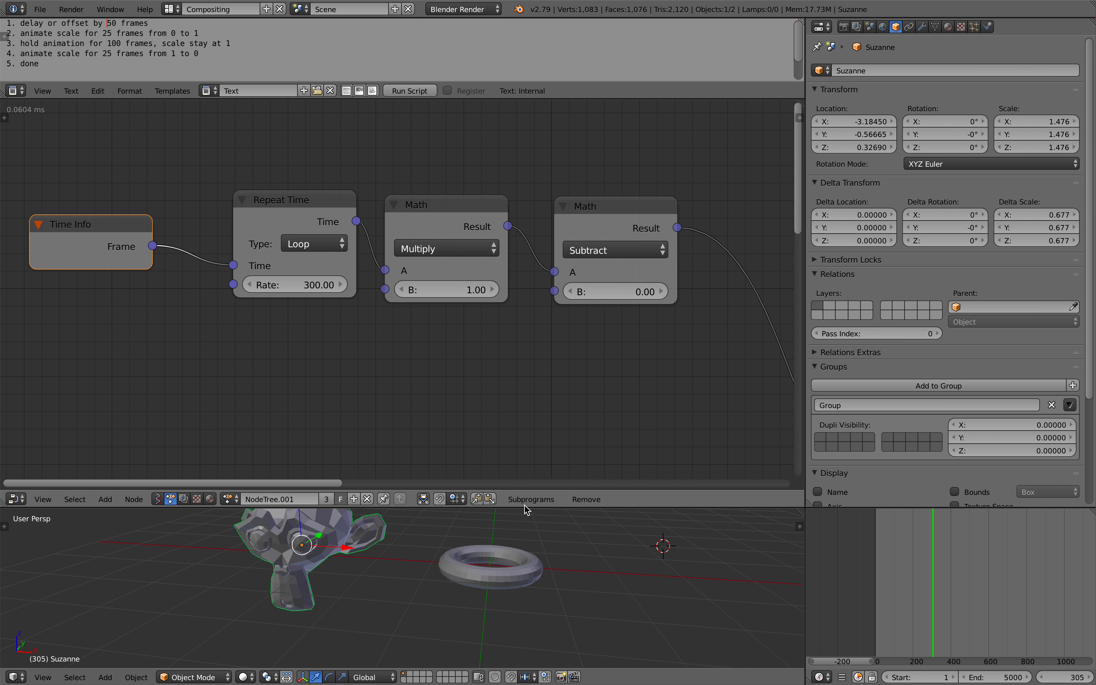
- Enlarge the 3D view and disconnect the Subtract result from the first Animate Matrix node's Time input
drag(524, 506, 520, 438)
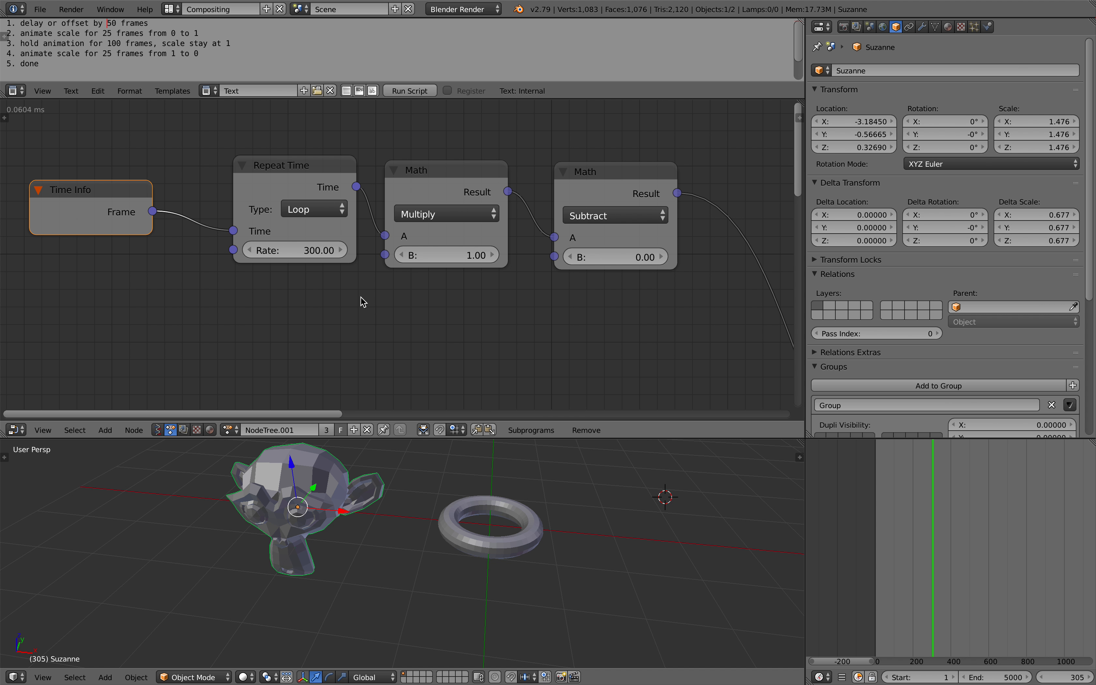
scroll(398, 220, down, 2)
middle_drag(688, 402, 484, 209)
drag(629, 286, 627, 284)
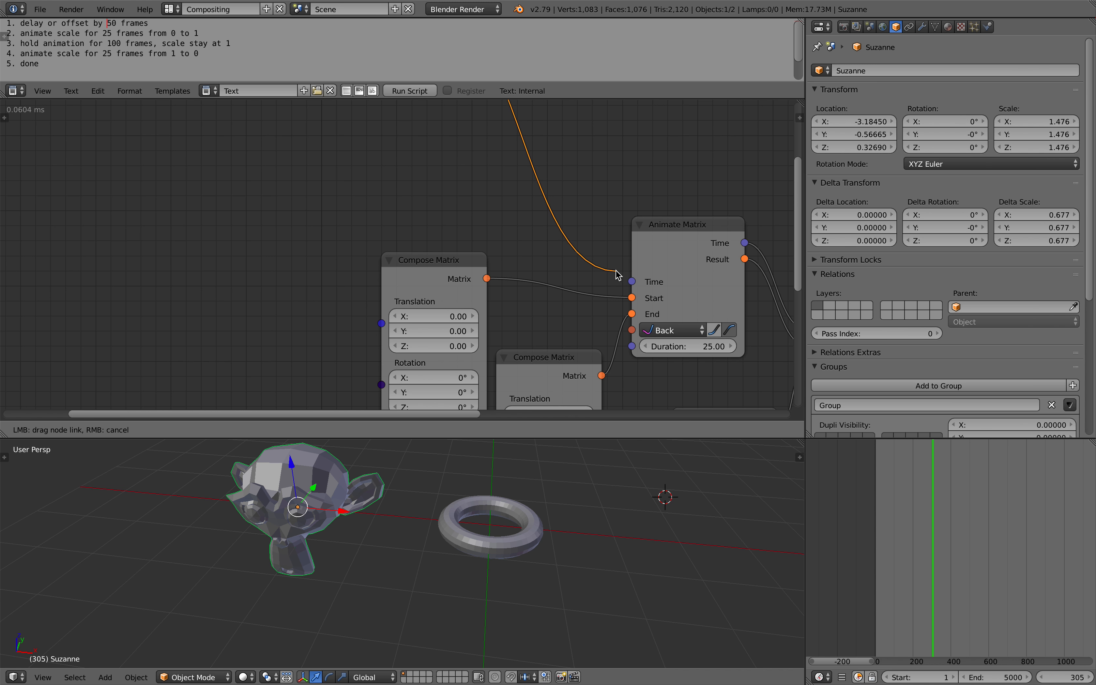
drag(533, 166, 534, 167)
- Scrub the timeline to frame 999 to check the torus with the time link disconnected
drag(890, 536, 933, 534)
scroll(964, 533, down, 4)
scroll(964, 533, down, 1)
middle_drag(964, 532, 888, 528)
drag(872, 526, 927, 514)
- Shrink the text editor to give the node editor more height
middle_drag(406, 150, 377, 197)
scroll(417, 220, down, 4)
middle_drag(292, 170, 435, 231)
scroll(436, 231, up, 3)
middle_drag(558, 235, 481, 222)
drag(529, 98, 528, 56)
- Vary the first Animate Matrix node's Time value by hand, ending at 138.66, to preview the torus scaling
middle_drag(609, 208, 467, 164)
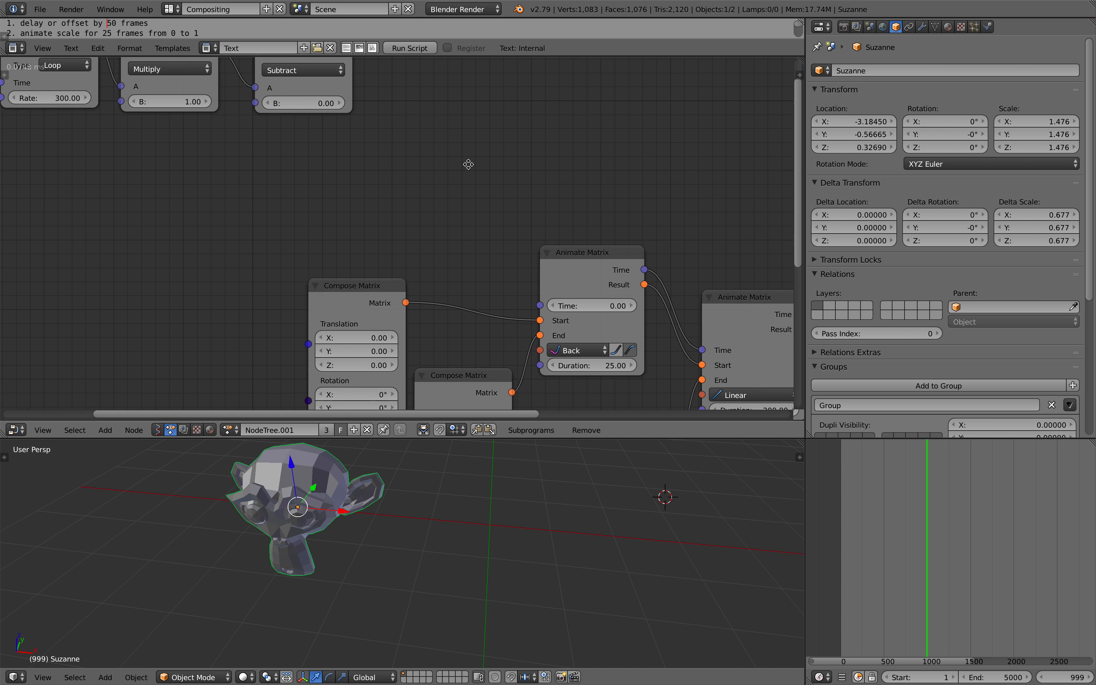
scroll(520, 198, up, 1)
drag(595, 284, 2, 327)
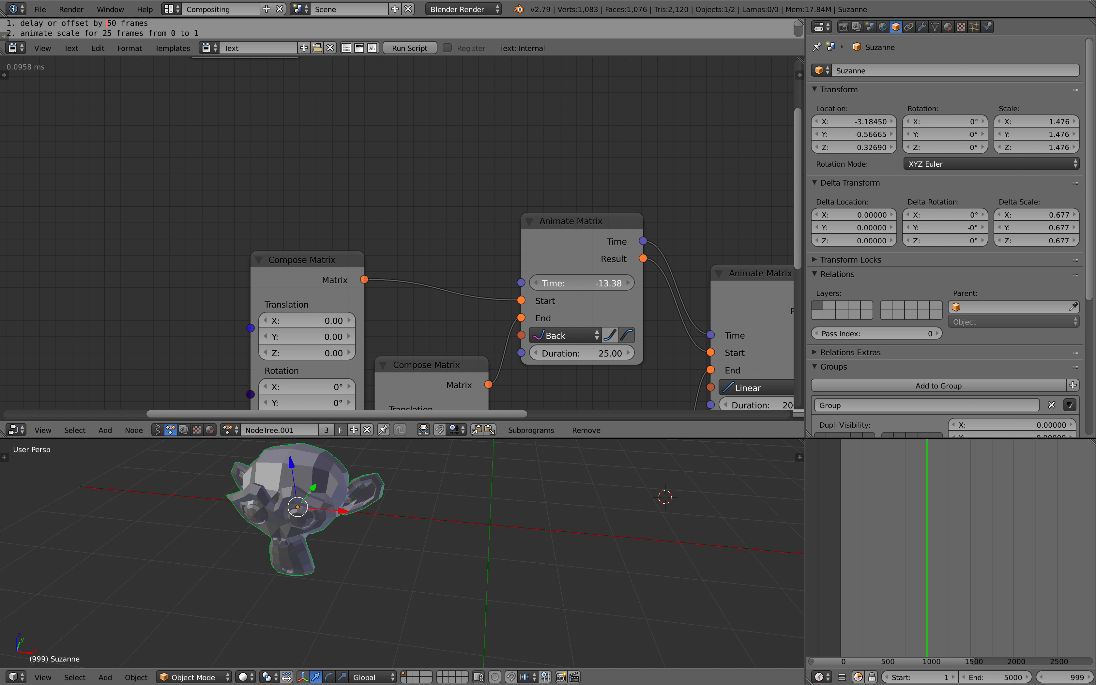
drag(584, 283, 625, 283)
scroll(433, 309, down, 5)
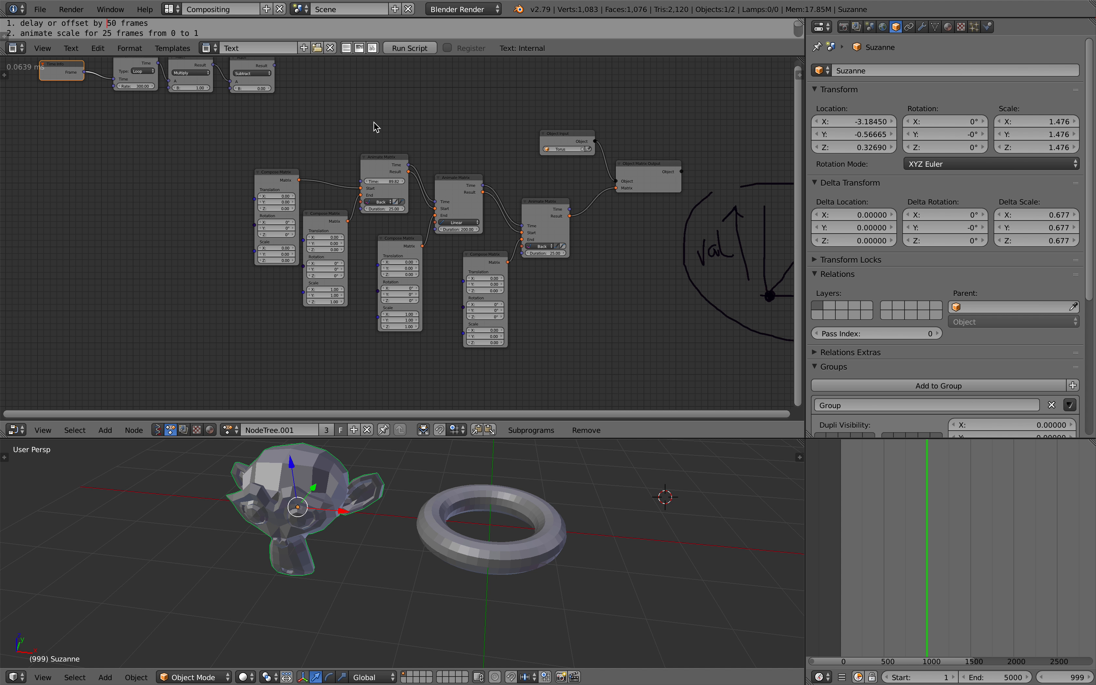
scroll(434, 186, up, 5)
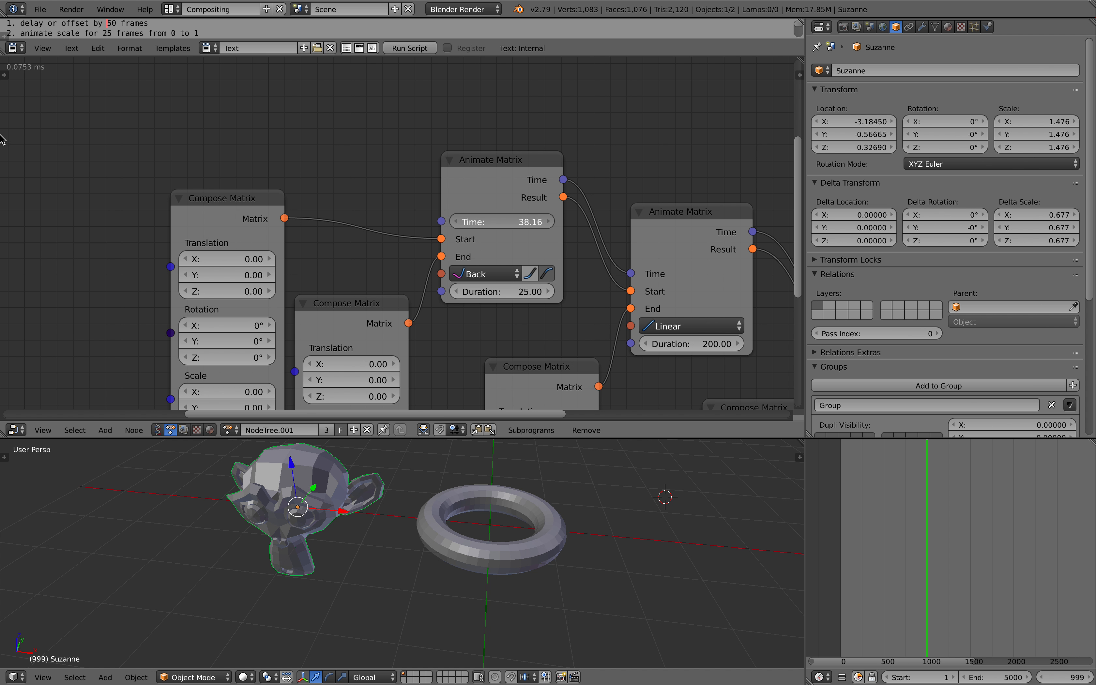
drag(1, 135, 1, 124)
drag(530, 223, 491, 209)
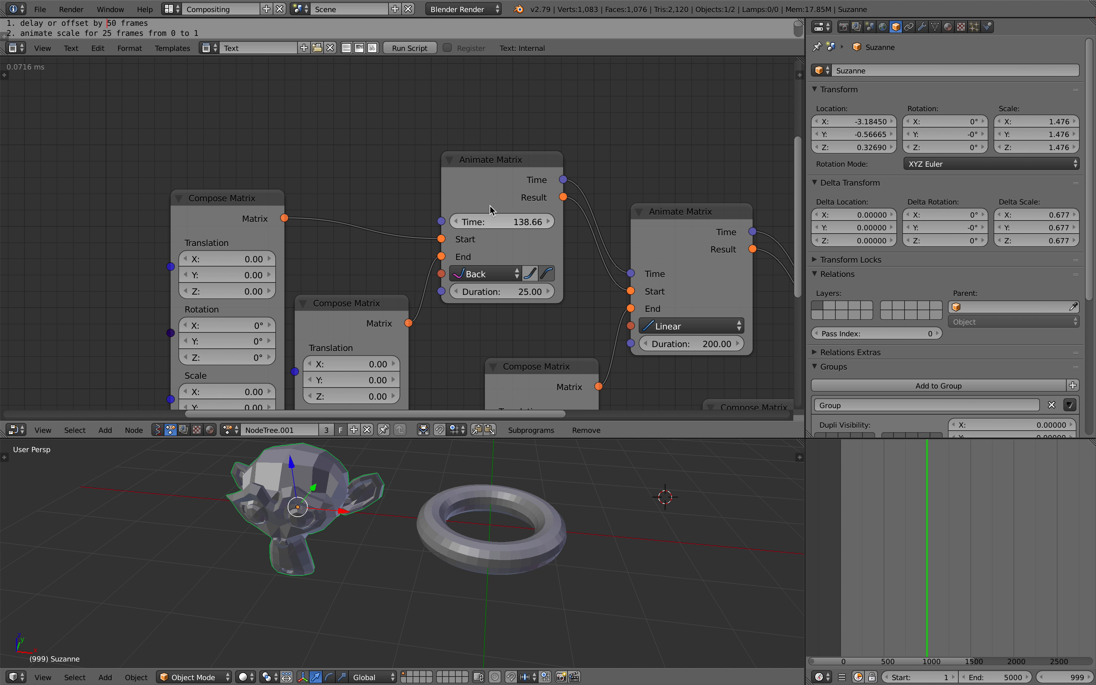
- Nudge the Time Info node closer to Repeat Time and scrub the timeline to frame 1029
scroll(493, 218, down, 5)
scroll(373, 181, up, 4)
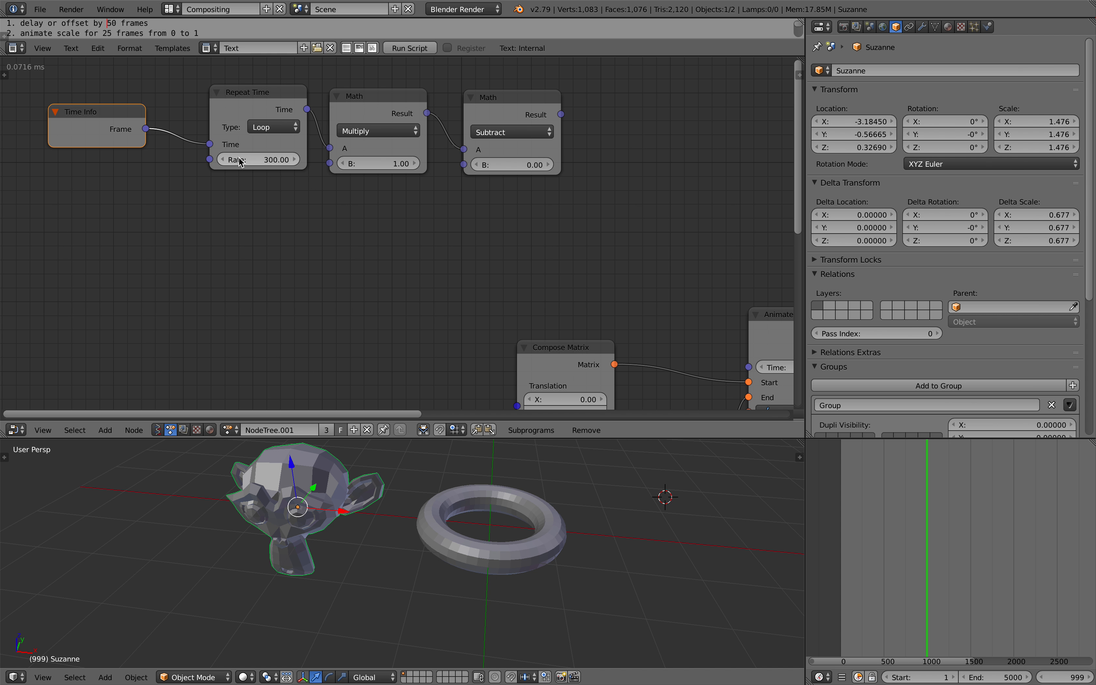
drag(125, 122, 142, 128)
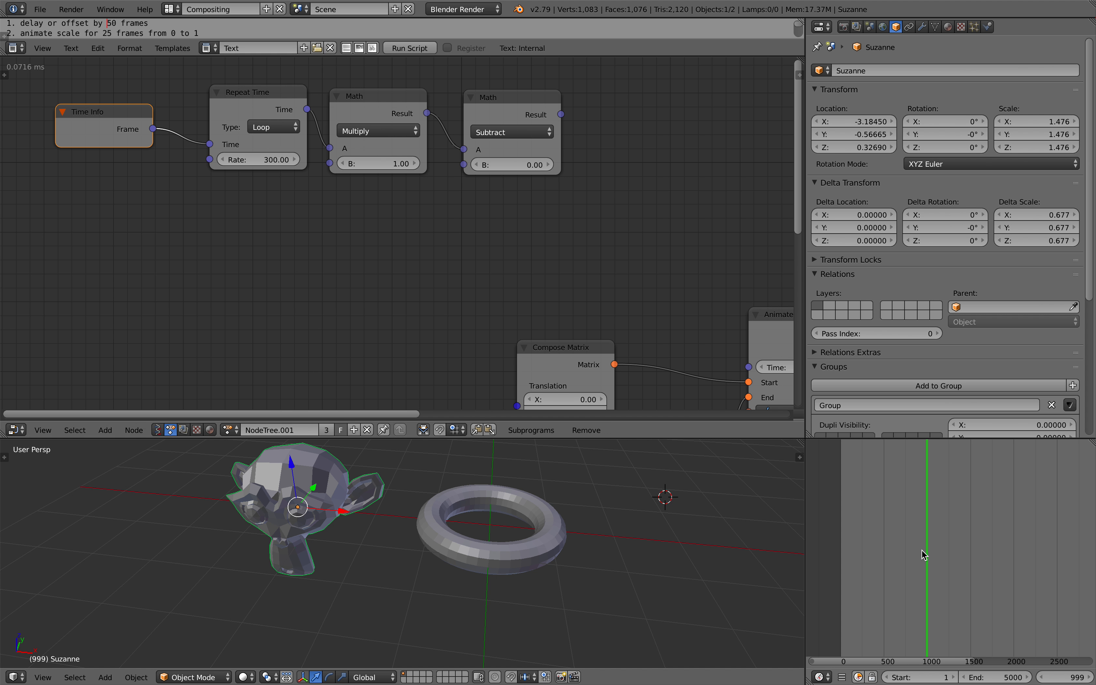
drag(871, 534, 929, 534)
scroll(210, 190, down, 2)
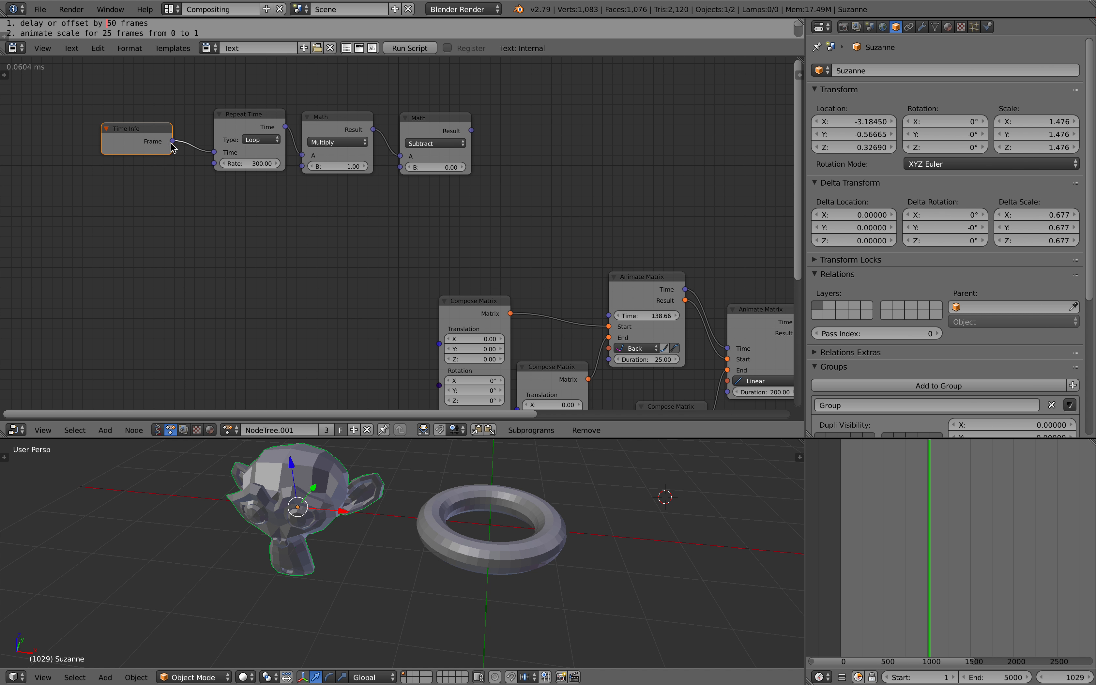
- Connect Time Info's Frame output directly to the first Animate Matrix's Time input, lower the Time Info node, and check the animation by scrubbing to frame 487
drag(172, 142, 608, 316)
drag(900, 508, 865, 502)
drag(148, 144, 164, 211)
drag(862, 502, 882, 521)
drag(187, 192, 167, 183)
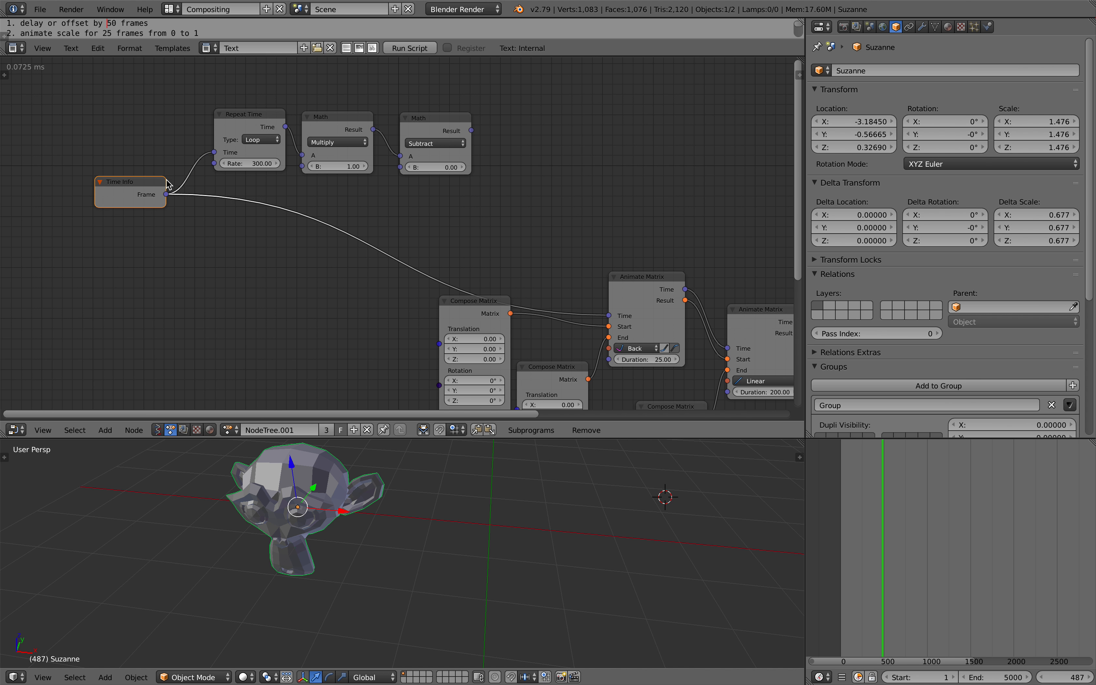
- Move the Repeat Time, Multiply and Subtract nodes up, clear of the direct time link
drag(253, 152, 240, 134)
drag(335, 155, 337, 136)
drag(435, 156, 440, 143)
scroll(316, 132, up, 1)
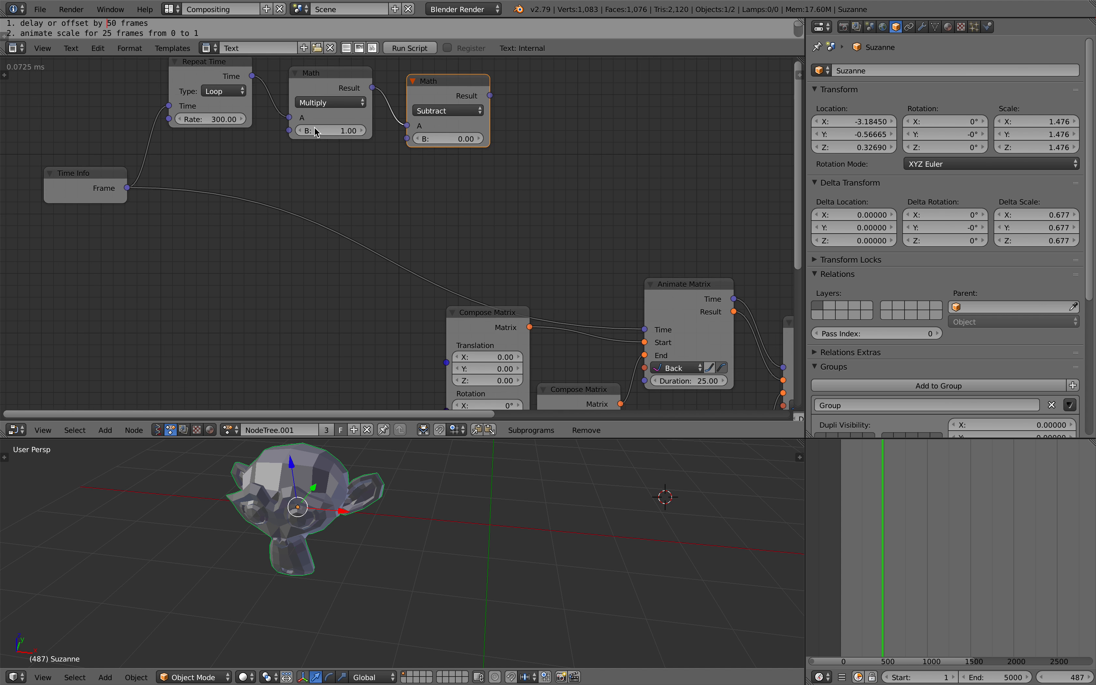
middle_drag(315, 132, 352, 133)
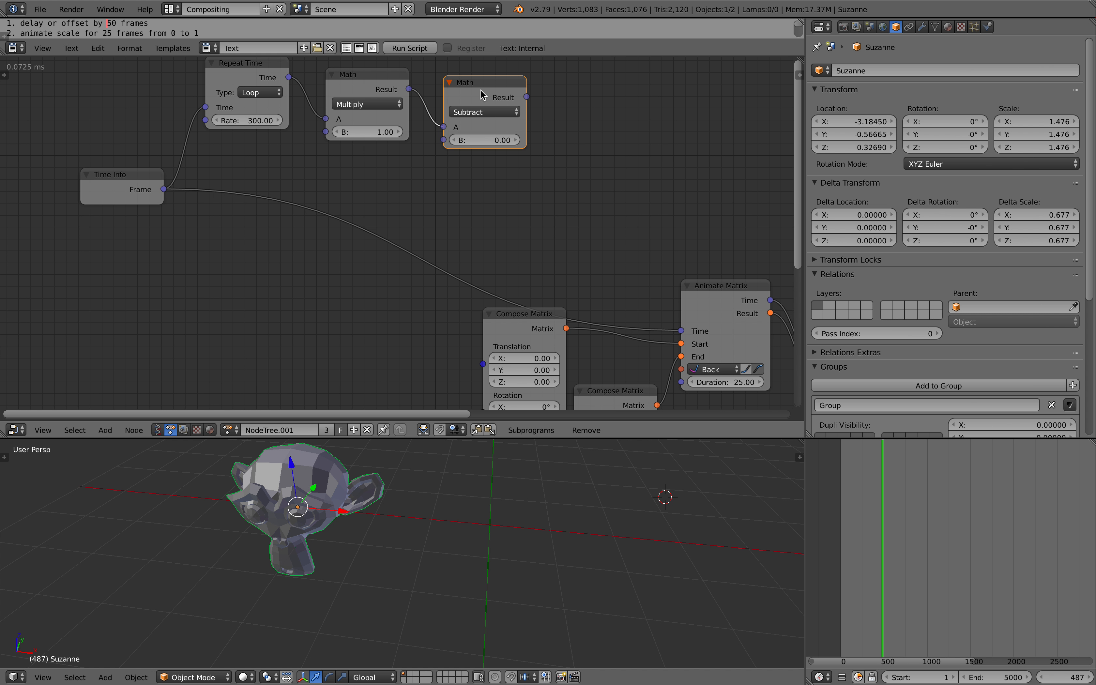
- Insert a Math node set to Add into the link between Time Info and the first Animate Matrix node
key(shift+d)
click(367, 186)
click(358, 221)
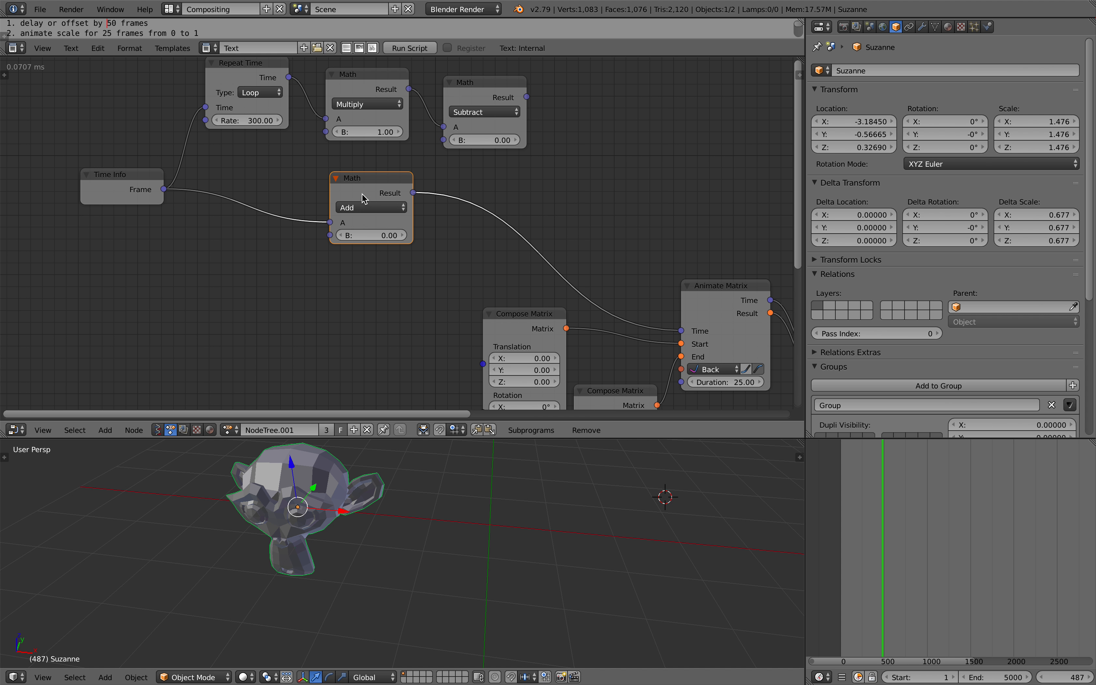
drag(363, 198, 376, 247)
- Try the Subtract and Add operations with different B offsets on the inserted Math node, scrubbing the timeline to frame 540
click(388, 221)
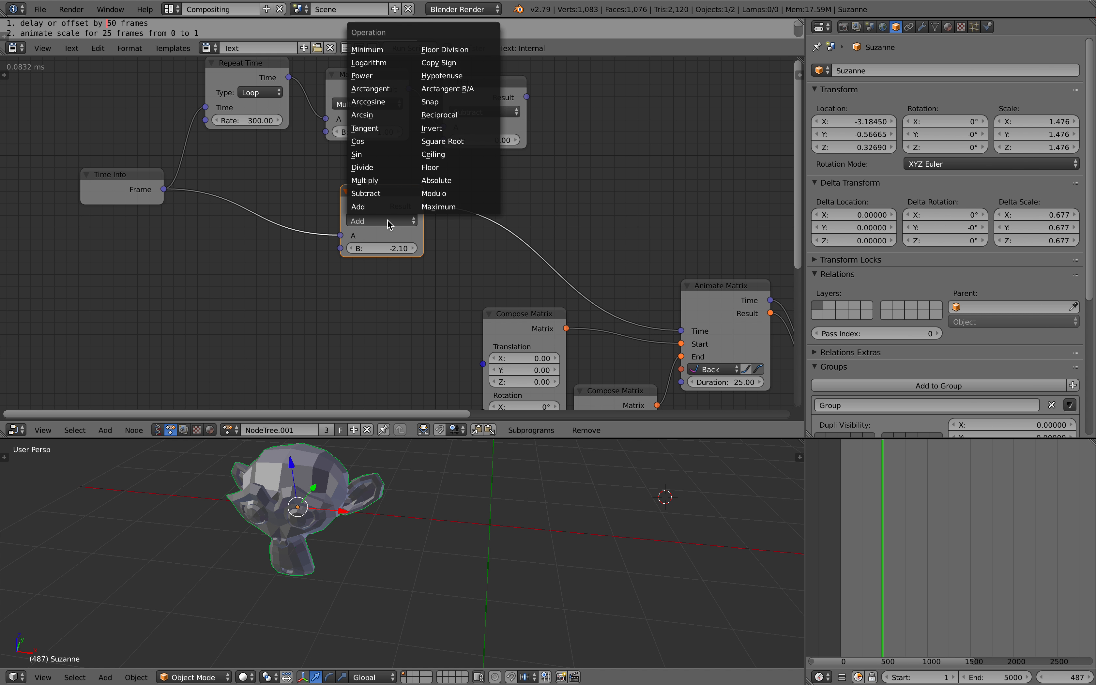
click(383, 194)
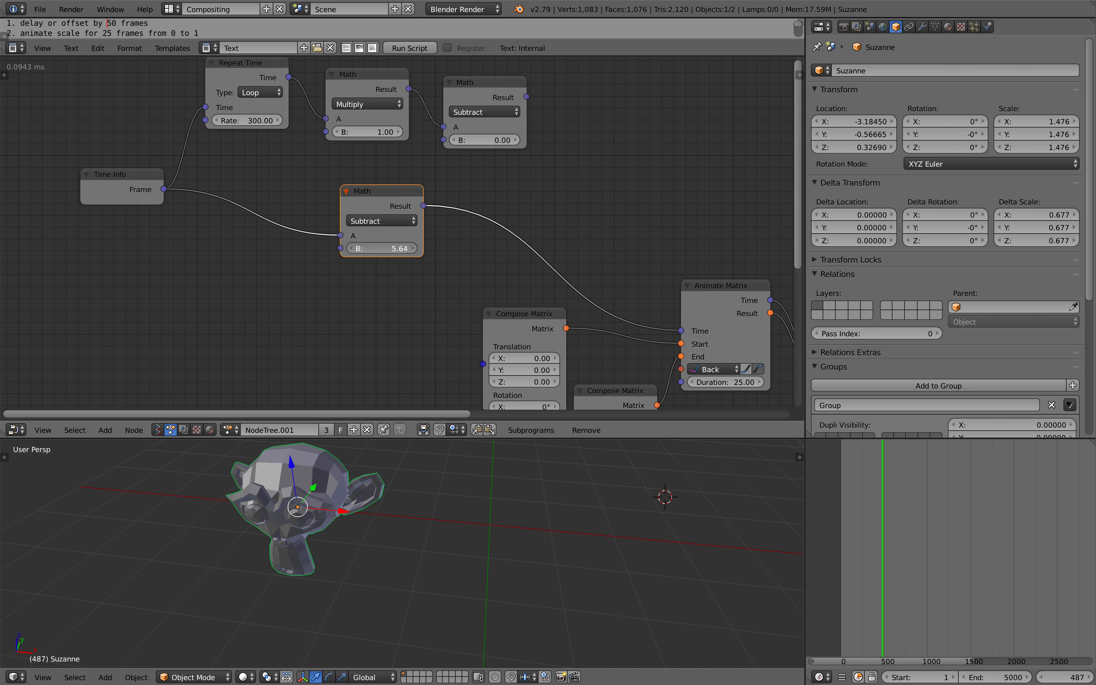
click(381, 221)
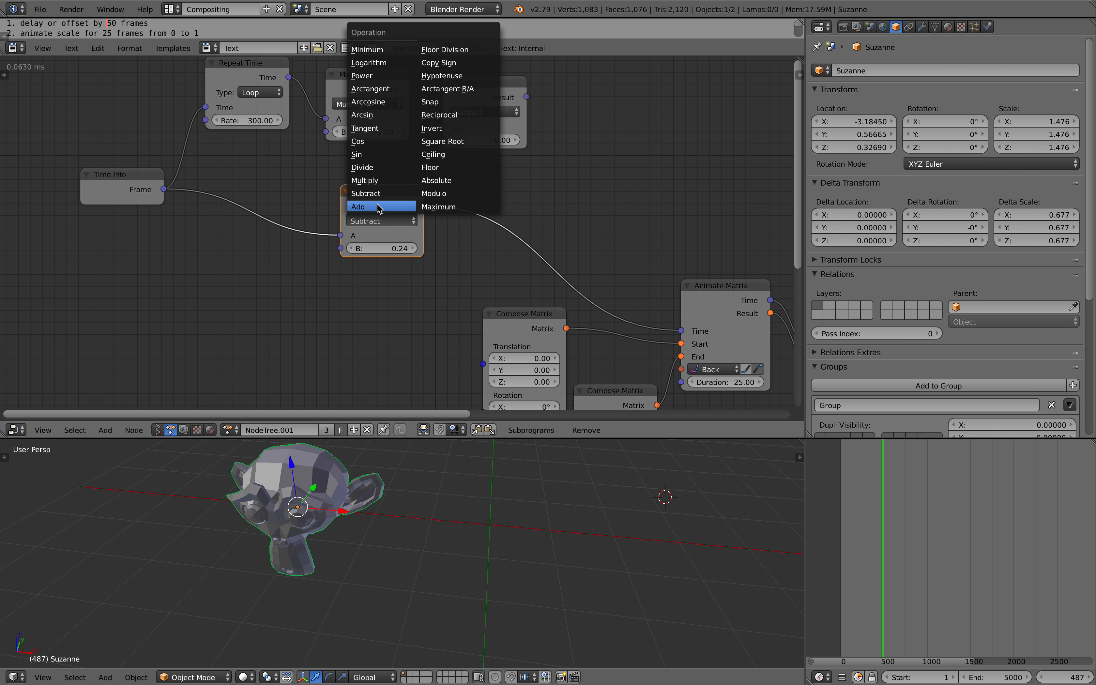
click(363, 222)
drag(385, 248, 334, 248)
drag(855, 507, 887, 507)
- Set the inserted Math node to Subtract with a B value of 100
click(392, 221)
click(376, 193)
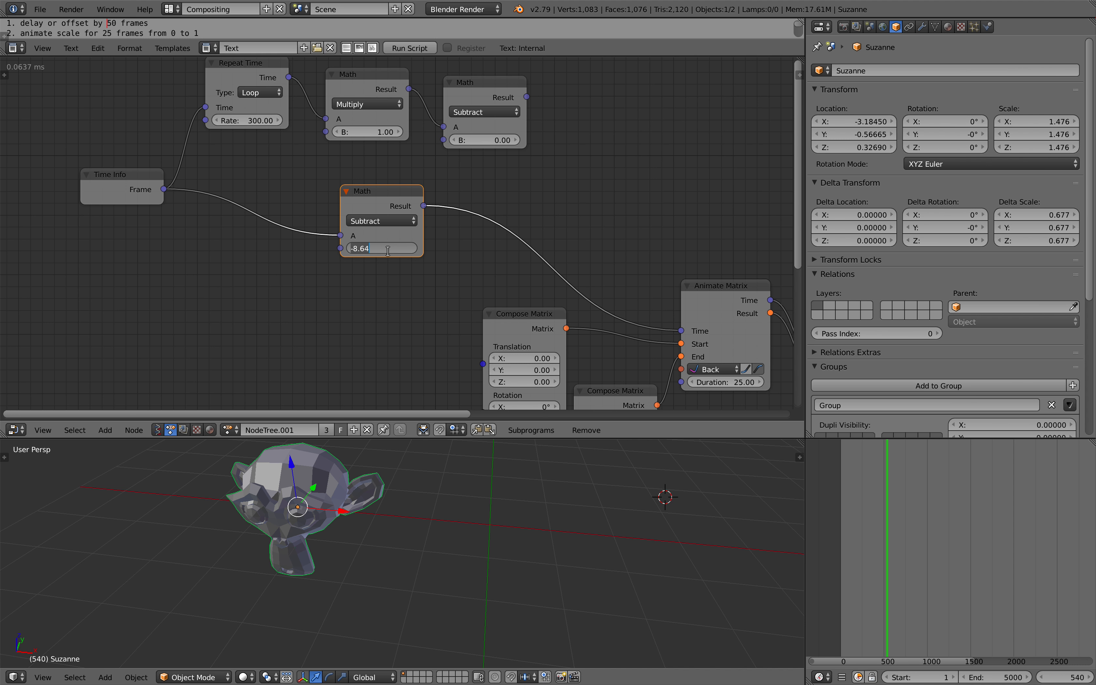
mouse_move(856, 507)
mouse_down()
mouse_move(842, 516)
mouse_move(873, 509)
mouse_up()
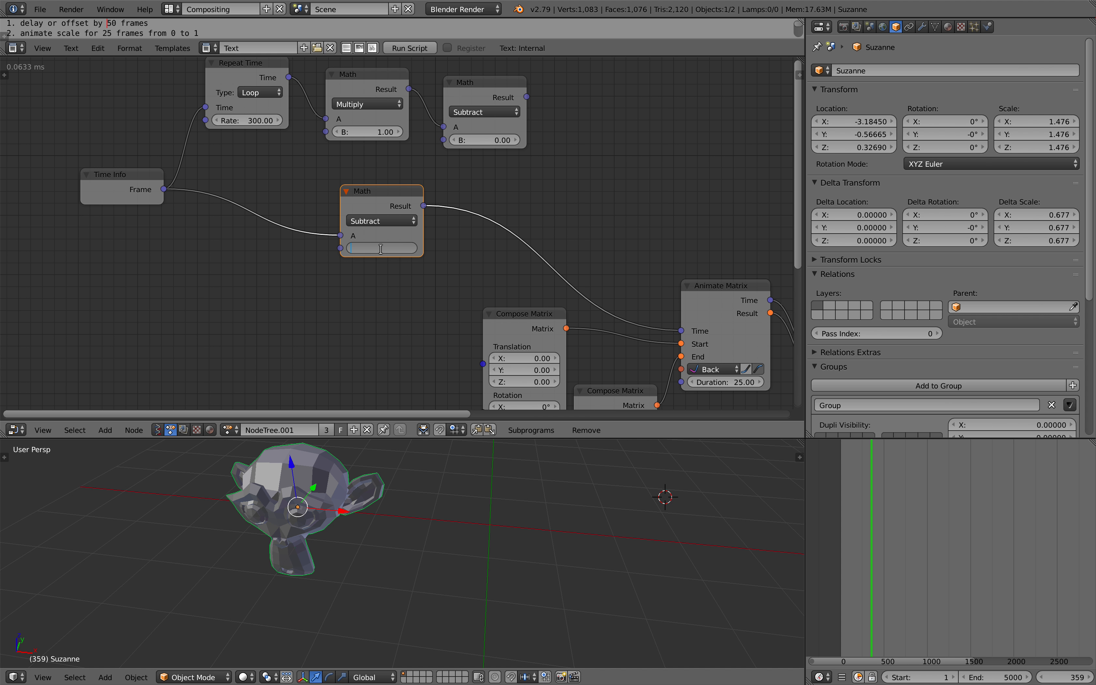
- Scrub the timeline from around frame 103 to frame 431 to check the delayed torus animation
drag(845, 581, 851, 587)
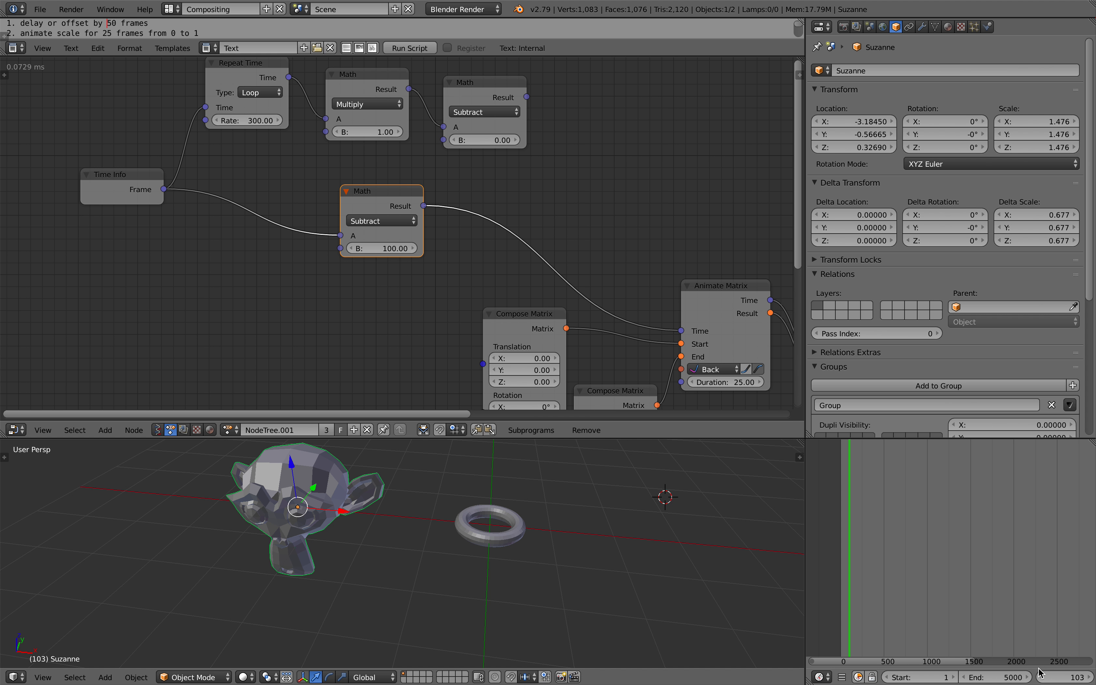
scroll(946, 589, up, 5)
scroll(955, 588, up, 4)
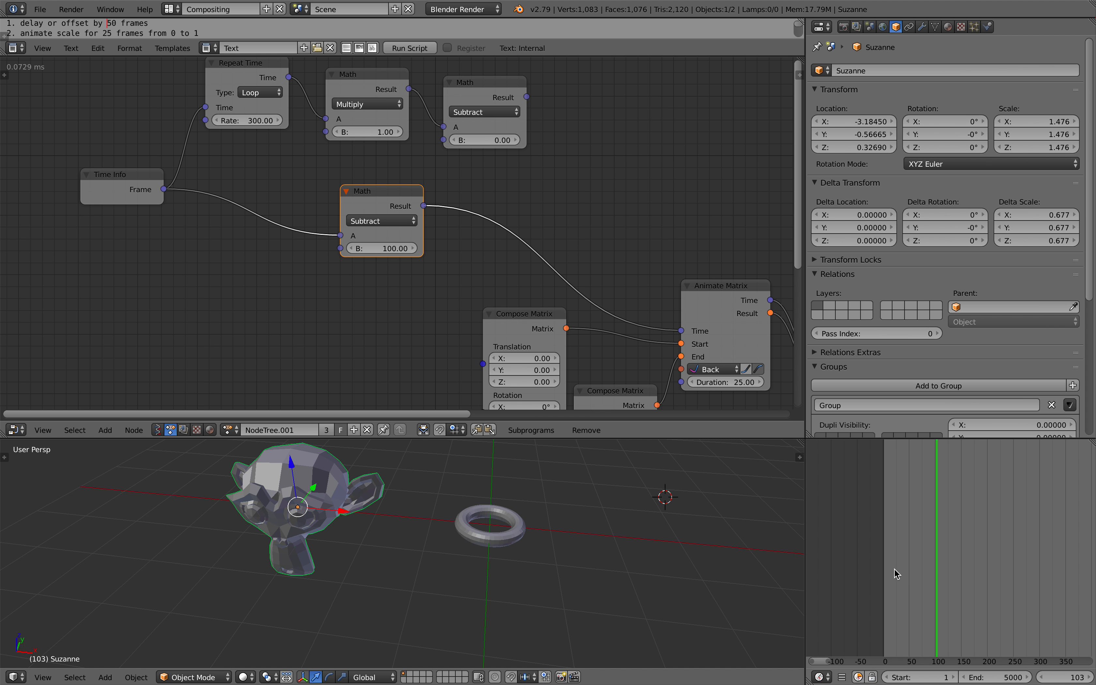
click(931, 571)
drag(932, 570, 1015, 571)
scroll(992, 571, down, 3)
- Set the second, linear Animate Matrix node's duration to 100 and scrub the timeline to about frame 185 to check the torus
middle_drag(616, 324, 312, 270)
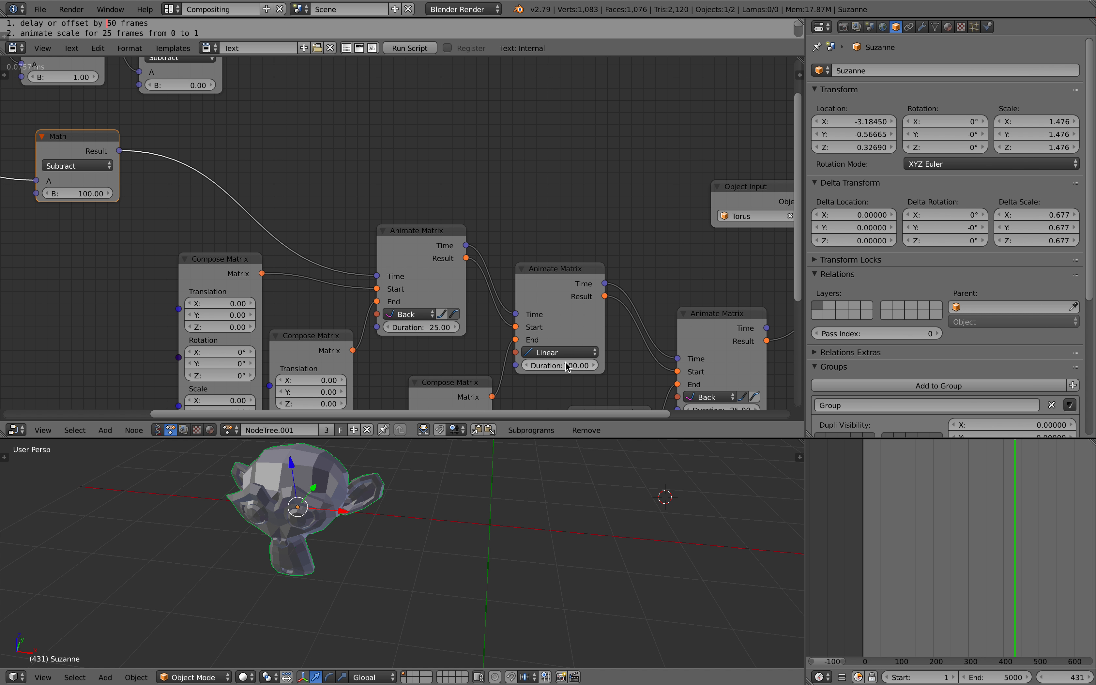
scroll(567, 366, up, 1)
middle_drag(566, 366, 512, 317)
scroll(527, 309, down, 3)
scroll(531, 306, up, 3)
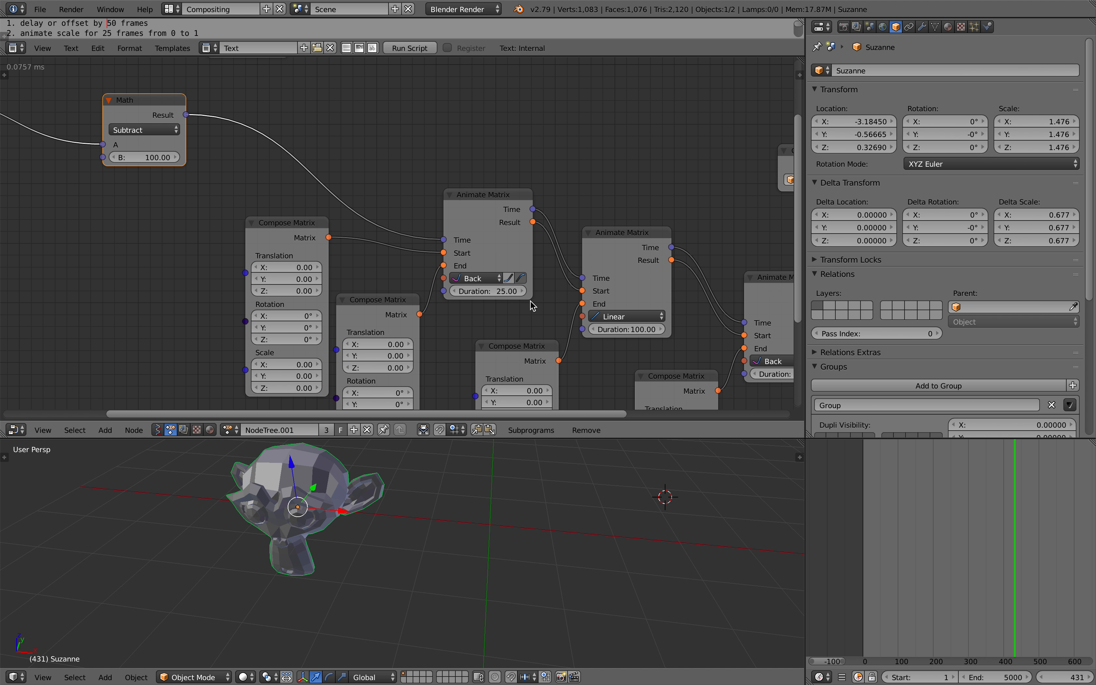
middle_drag(296, 235, 317, 254)
drag(873, 503, 927, 492)
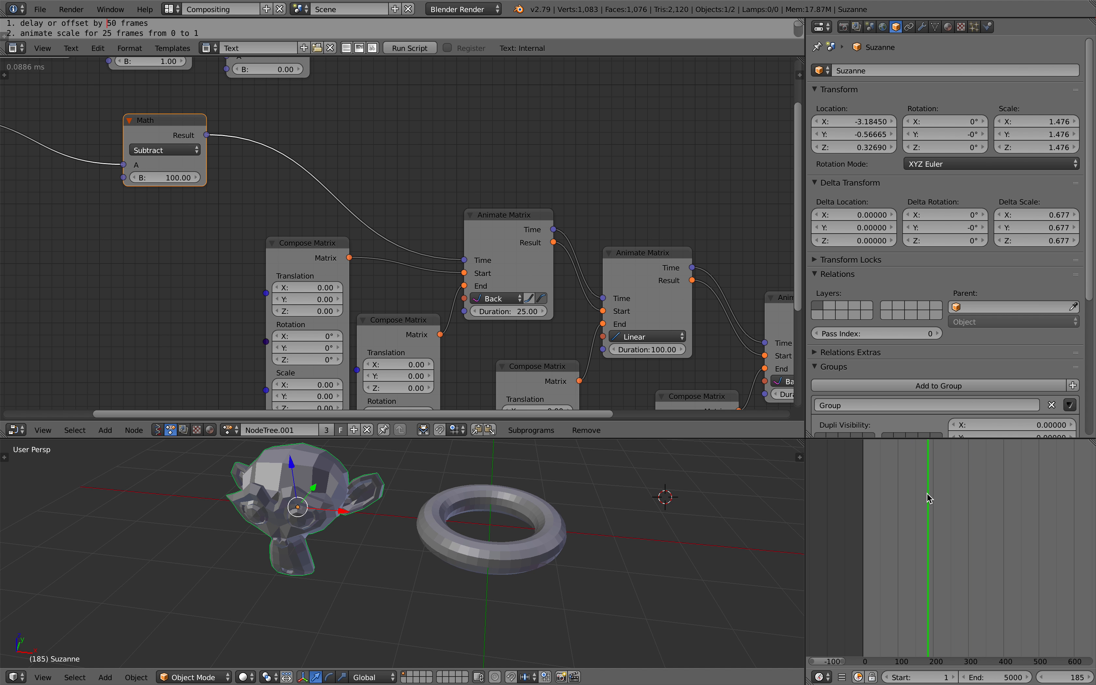
- Spread the Time Info, Repeat Time and connected Subtract nodes apart to make room in the lower link
scroll(351, 163, down, 2)
middle_drag(351, 163, 525, 243)
click(190, 206)
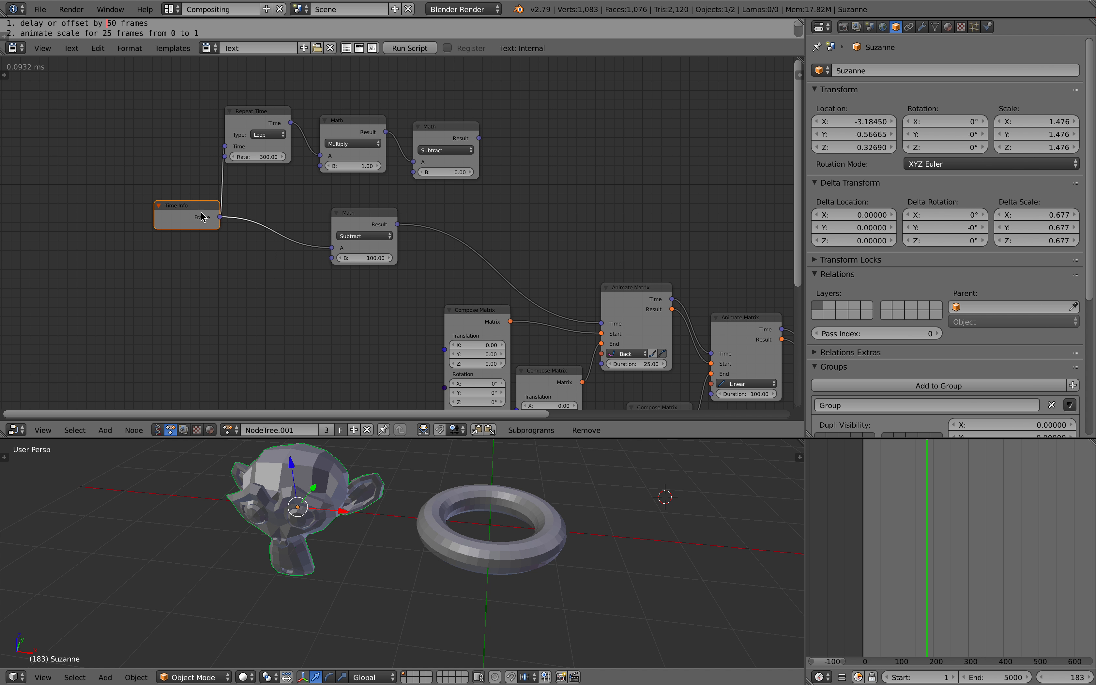
click(364, 227)
scroll(364, 226, up, 1)
middle_drag(298, 260, 334, 266)
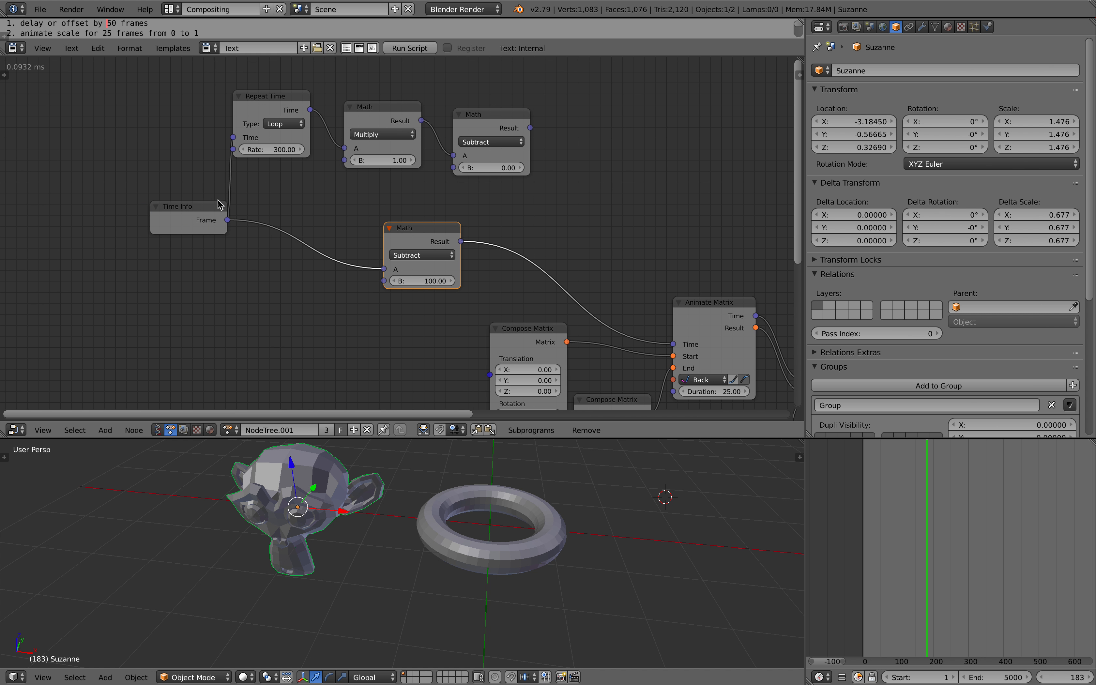
drag(190, 206, 140, 208)
drag(286, 104, 274, 112)
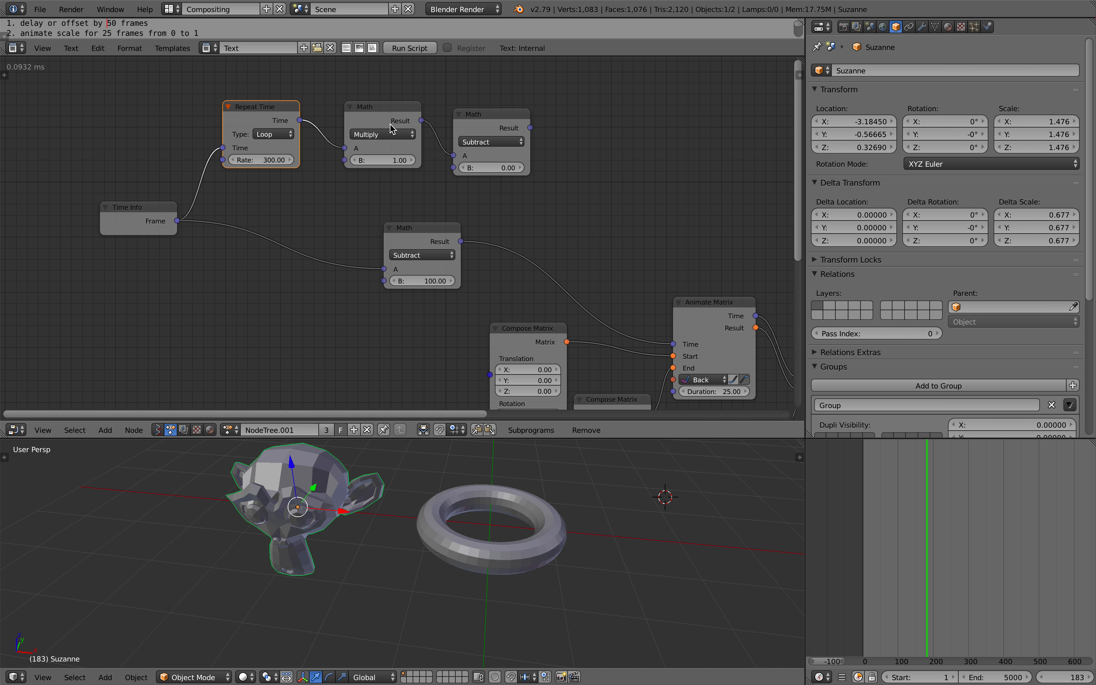
- Delete the unused upper Subtract node and insert a copy of Repeat Time between Time Info and the remaining Subtract node
click(471, 128)
key(x)
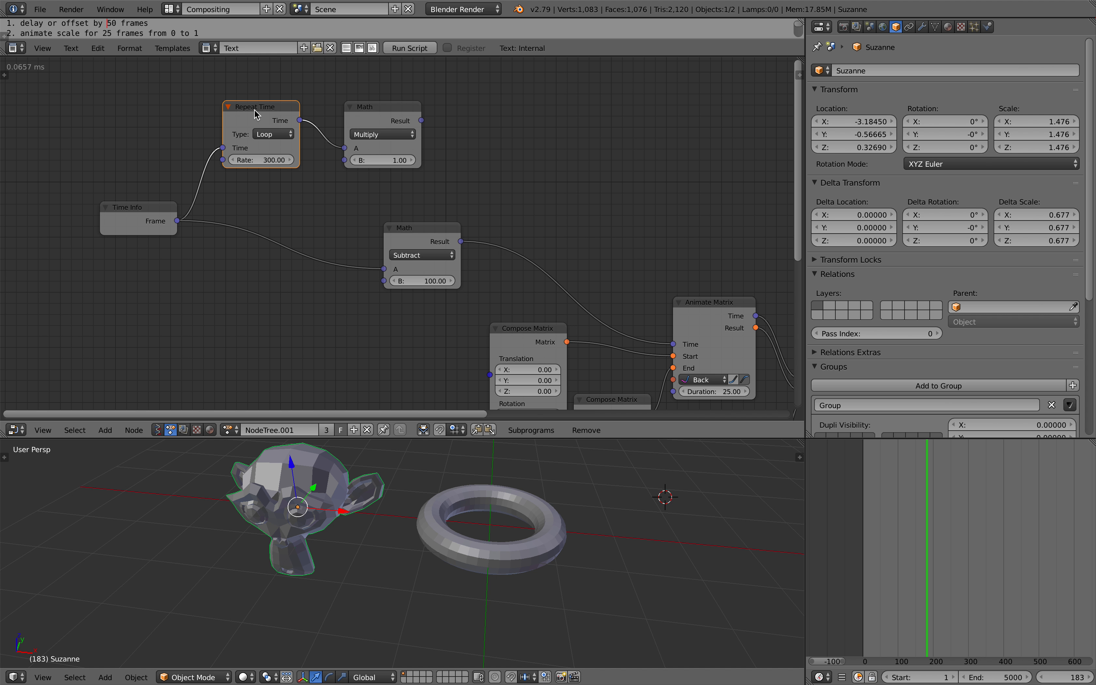
key(shift+d)
click(274, 211)
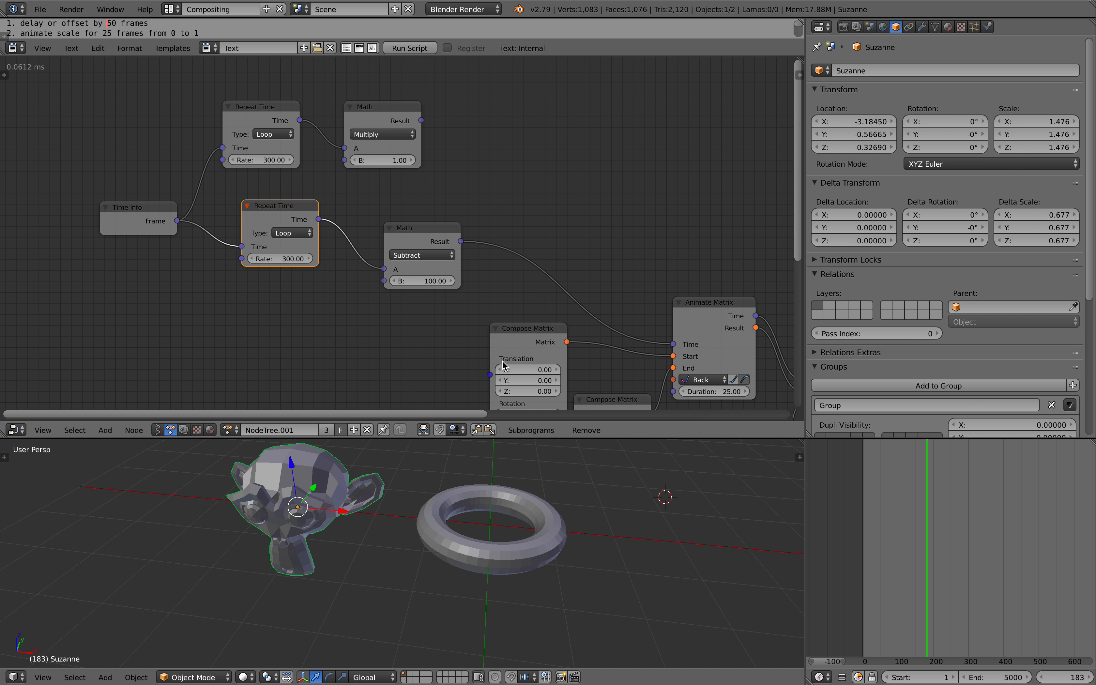
- Scrub the timeline to frames 662 and 673 and examine the node chain to check the looped, delayed torus animation
drag(894, 511, 979, 520)
scroll(1039, 516, down, 3)
scroll(453, 272, down, 2)
middle_drag(437, 265, 309, 200)
scroll(365, 160, down, 3)
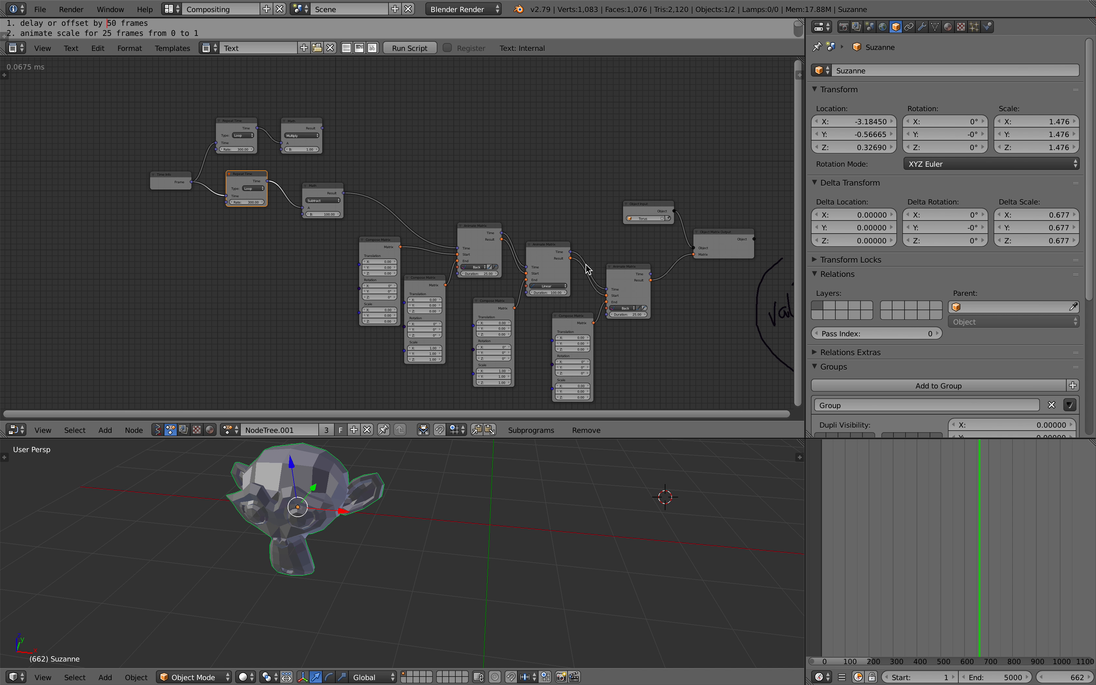
middle_drag(586, 269, 311, 172)
scroll(630, 323, up, 2)
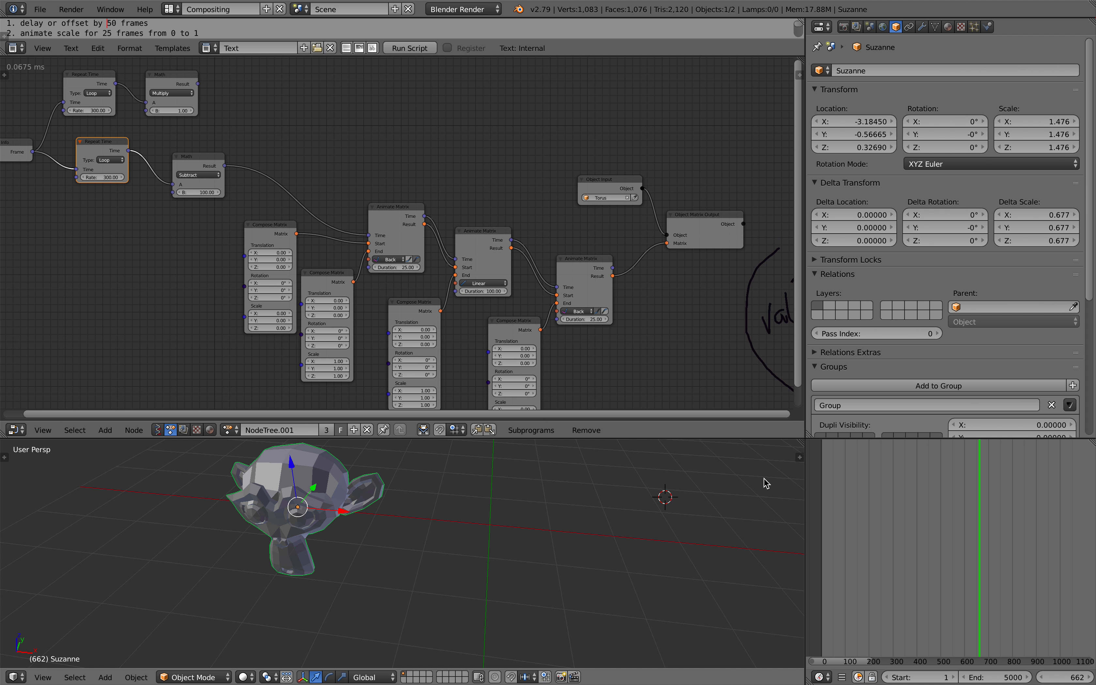
click(872, 502)
drag(880, 502, 985, 525)
middle_drag(265, 211, 332, 211)
scroll(266, 183, up, 3)
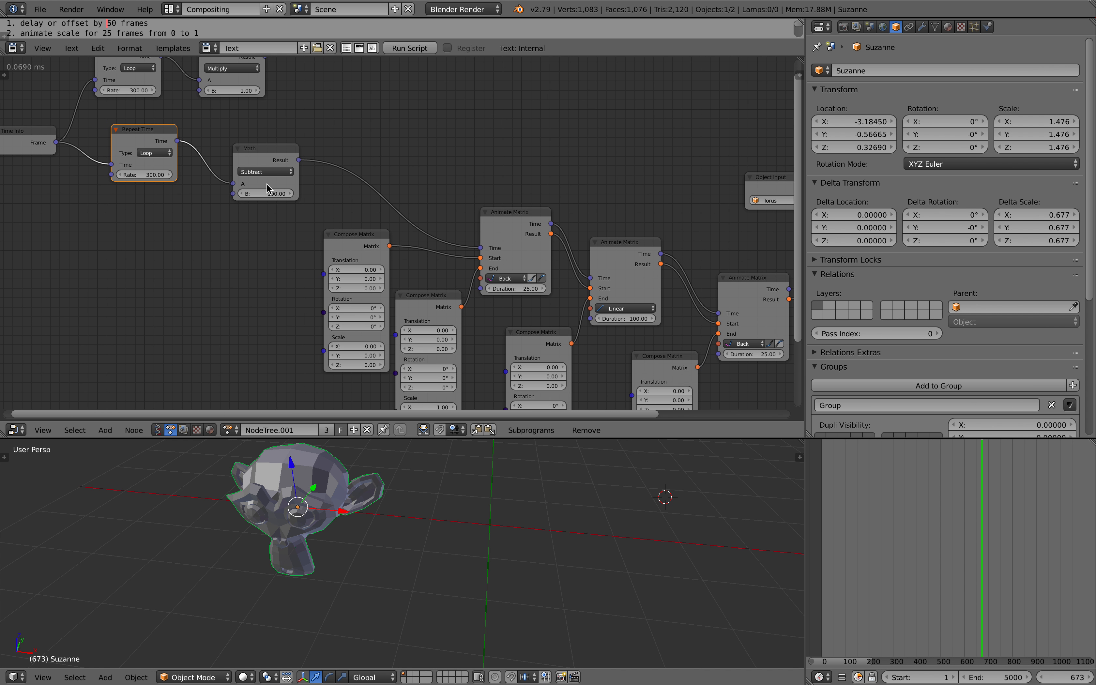
- Nudge the Subtract node and reposition the Compose Matrix nodes to tidy the layout around the Animate Matrix chain
drag(265, 151, 255, 143)
middle_drag(578, 311, 472, 279)
middle_drag(406, 191, 384, 155)
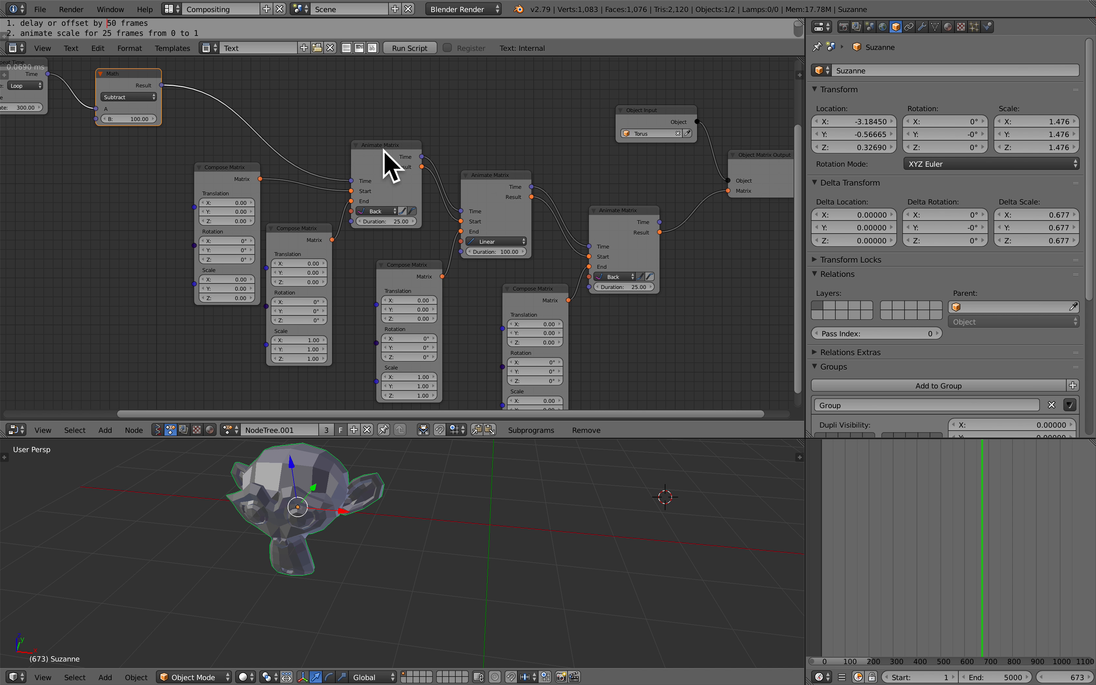
middle_drag(382, 208, 369, 169)
scroll(369, 170, up, 1)
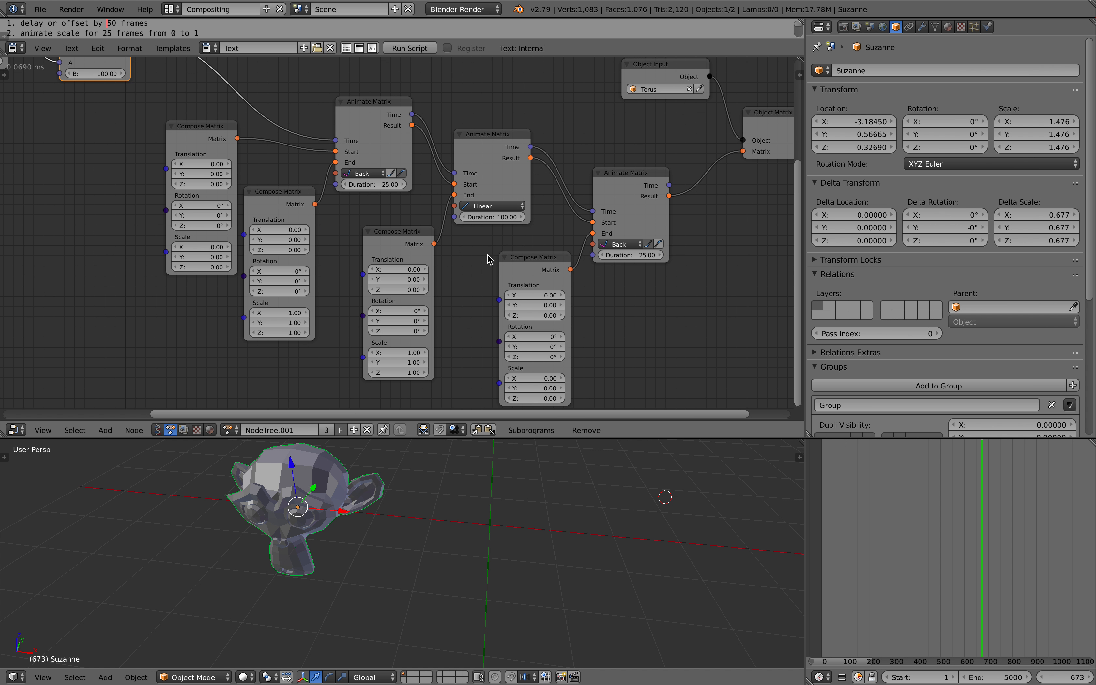
drag(511, 257, 503, 255)
drag(411, 234, 407, 224)
click(283, 202)
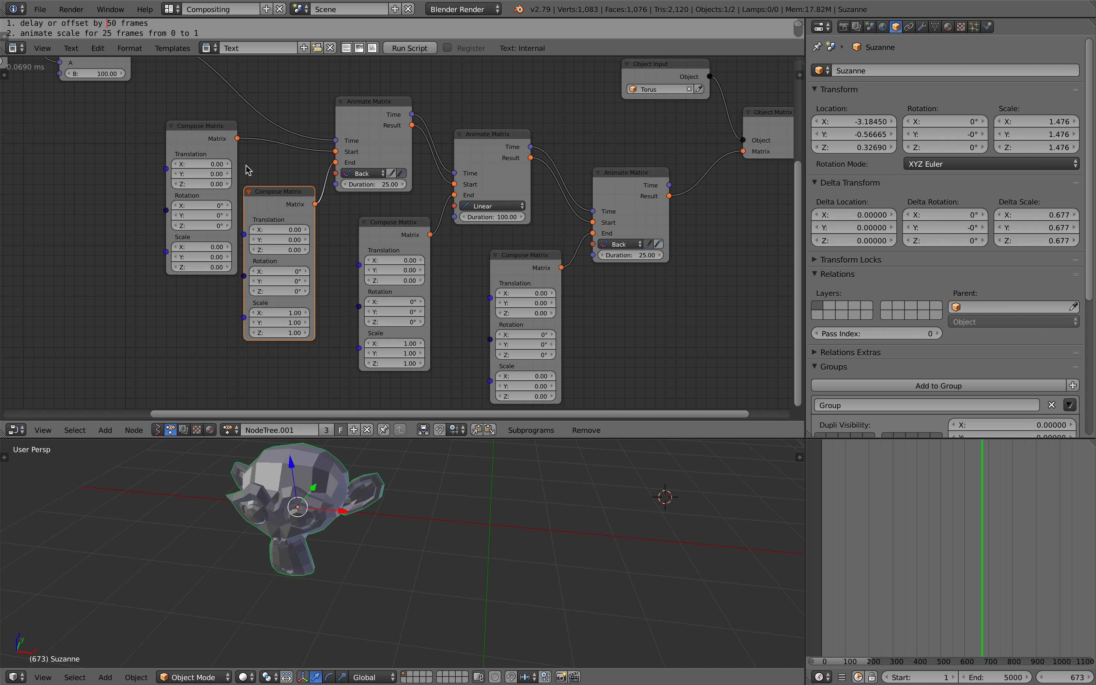
drag(190, 129, 179, 129)
middle_drag(463, 222, 458, 222)
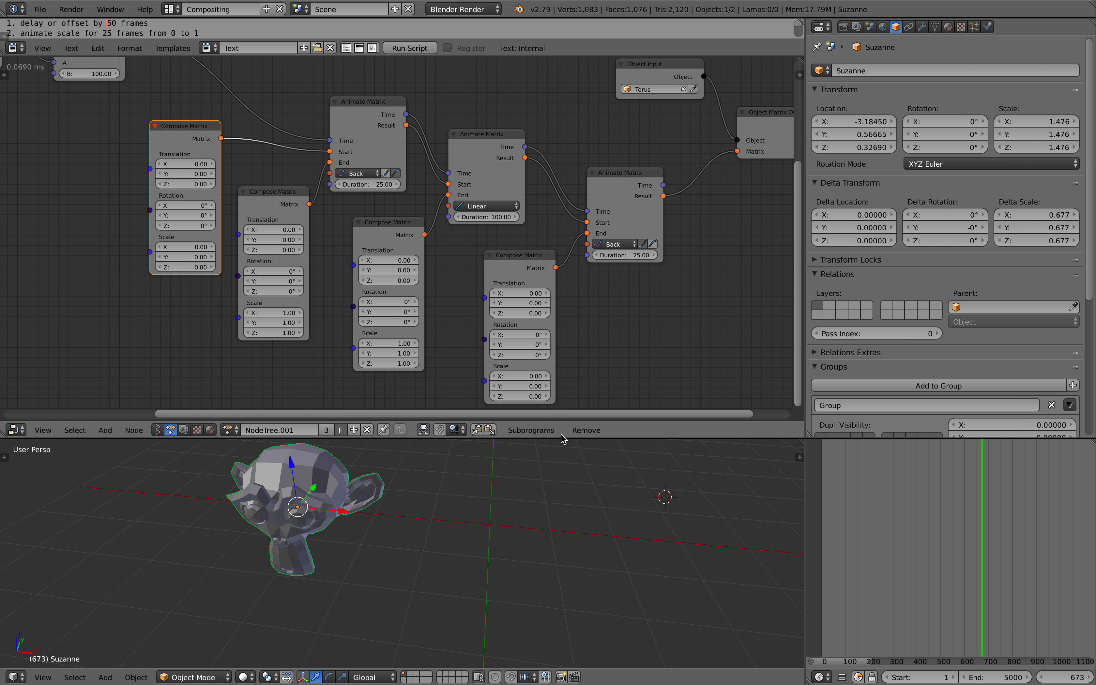
- Enlarge the node editor area slightly and scrub the timeline to frame 599
drag(562, 437, 562, 450)
middle_drag(389, 265, 412, 267)
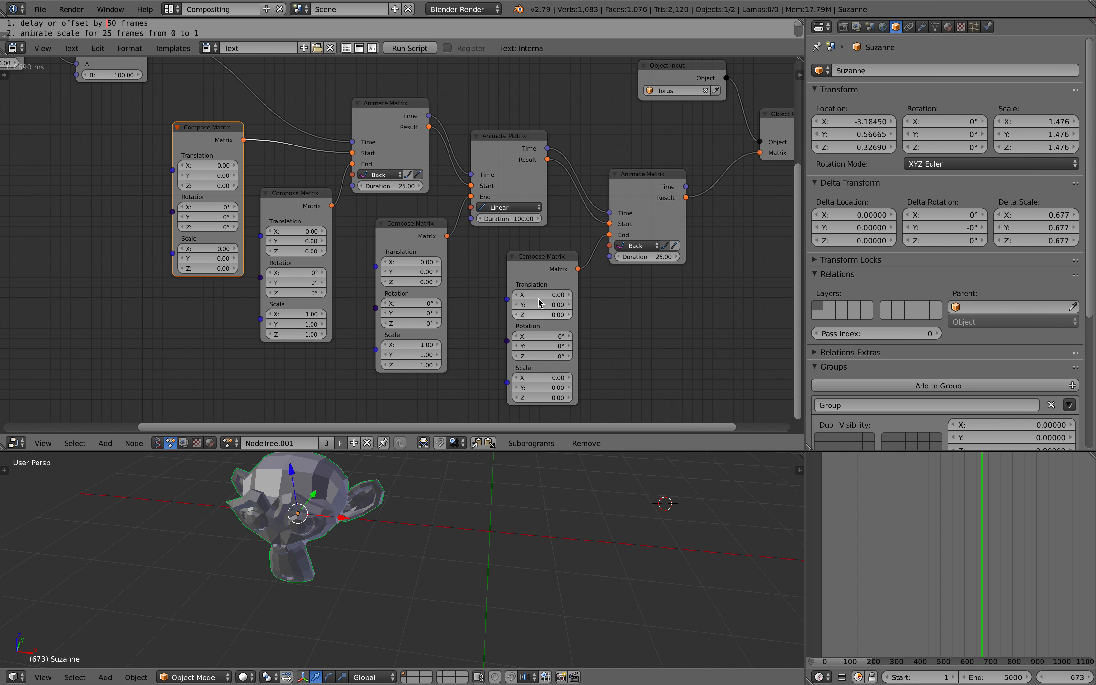
scroll(457, 244, up, 2)
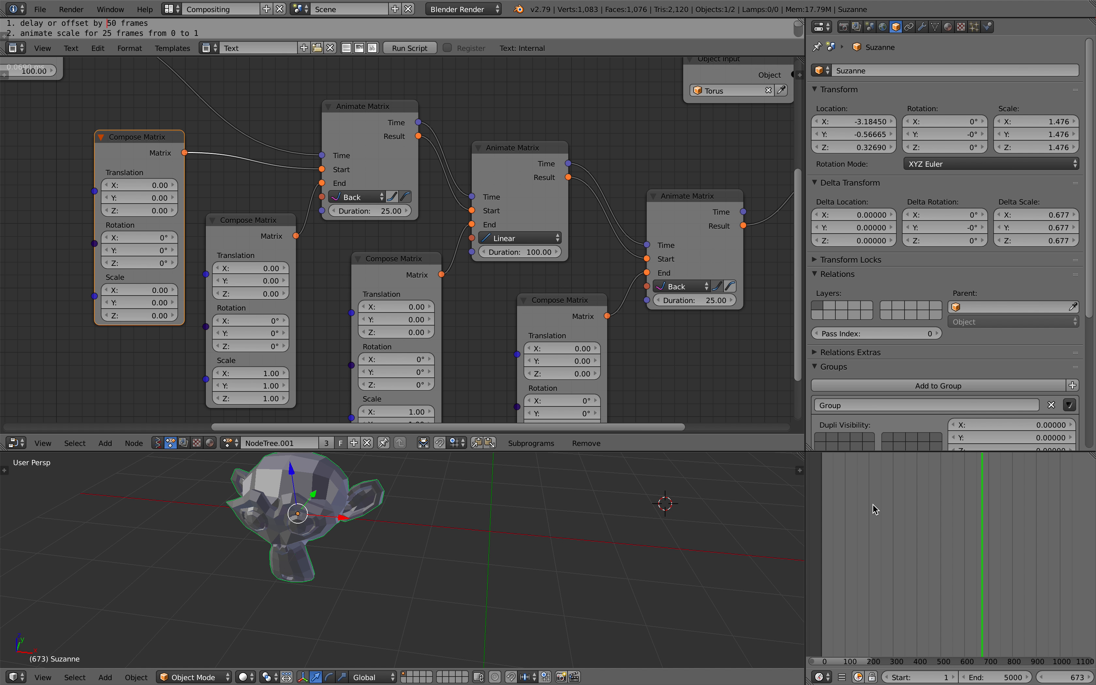
drag(873, 503, 964, 519)
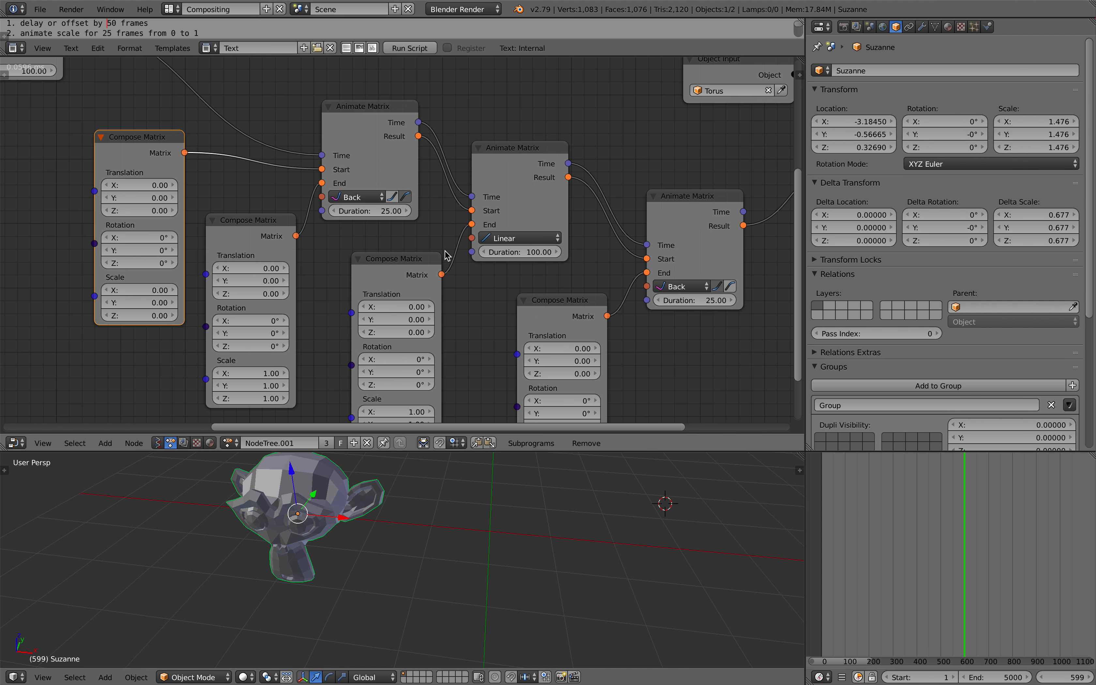
- Move Time Info and the lower Repeat Time node further from Subtract and delete the upper Repeat Time node
scroll(421, 231, down, 3)
middle_drag(415, 228, 464, 233)
middle_drag(200, 180, 486, 281)
scroll(369, 235, up, 1)
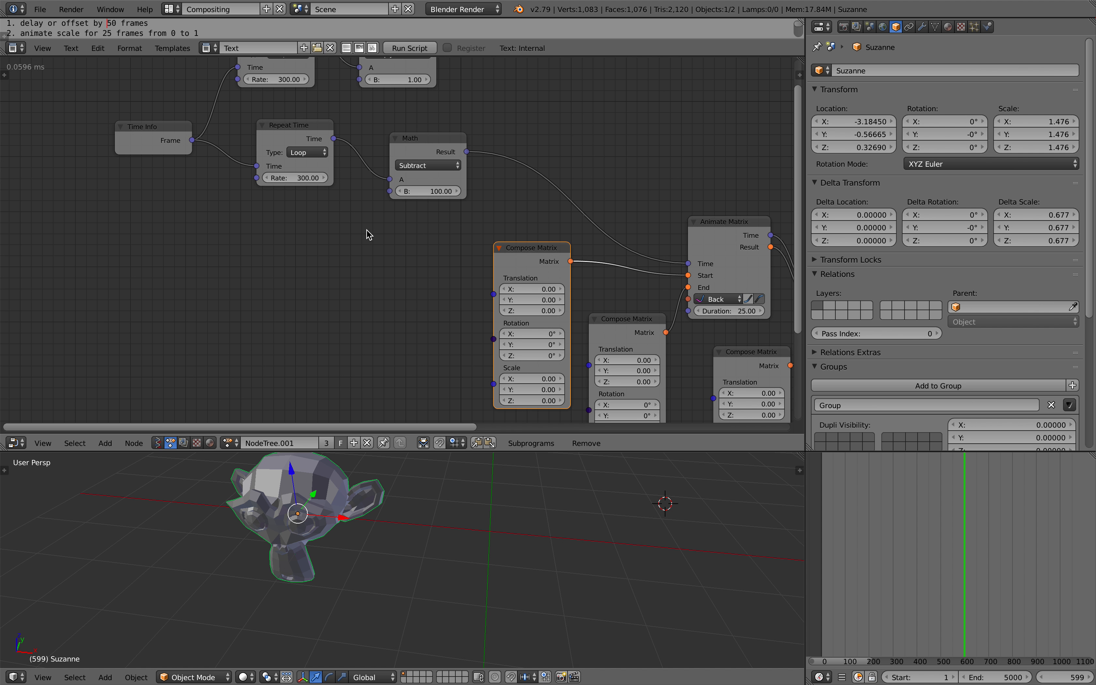
middle_drag(312, 210, 312, 279)
drag(168, 193, 122, 193)
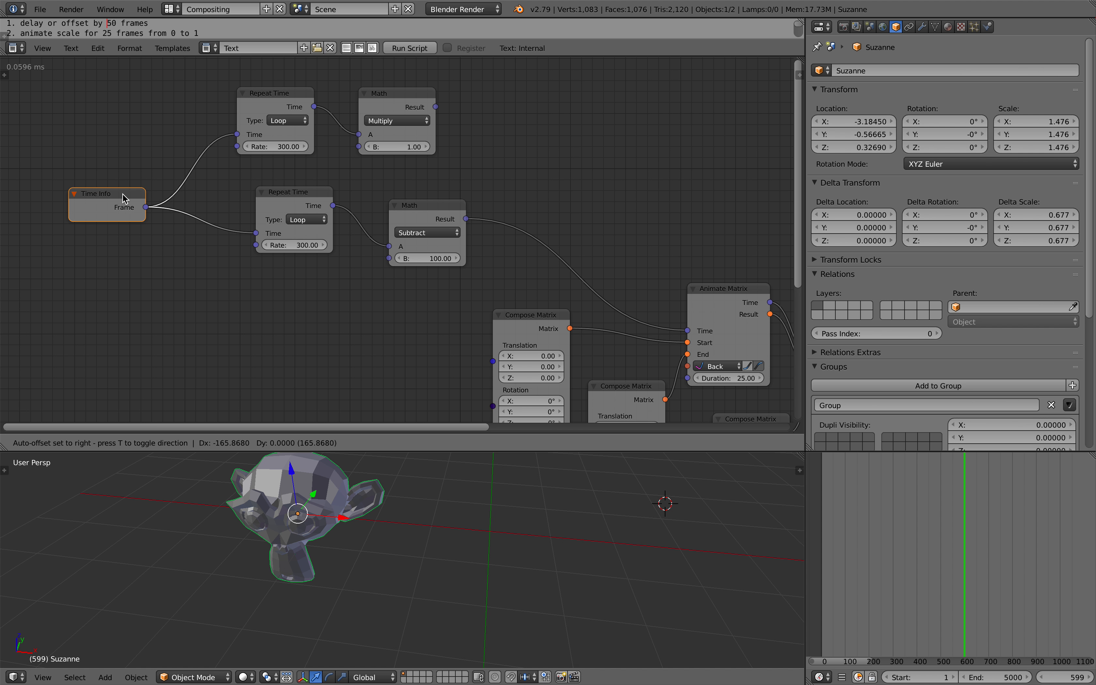
drag(282, 201, 264, 209)
drag(276, 108, 270, 108)
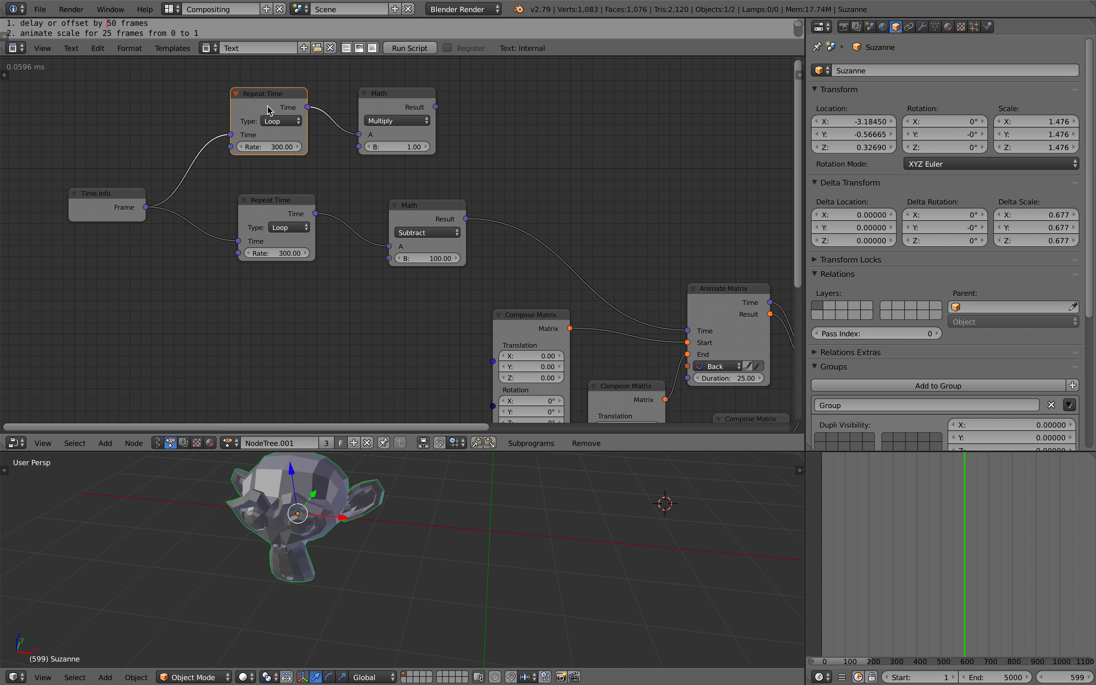
key(x)
- Move Subtract close to Repeat Time and insert a copy of the Multiply node between Time Info and Repeat Time
drag(419, 208, 375, 208)
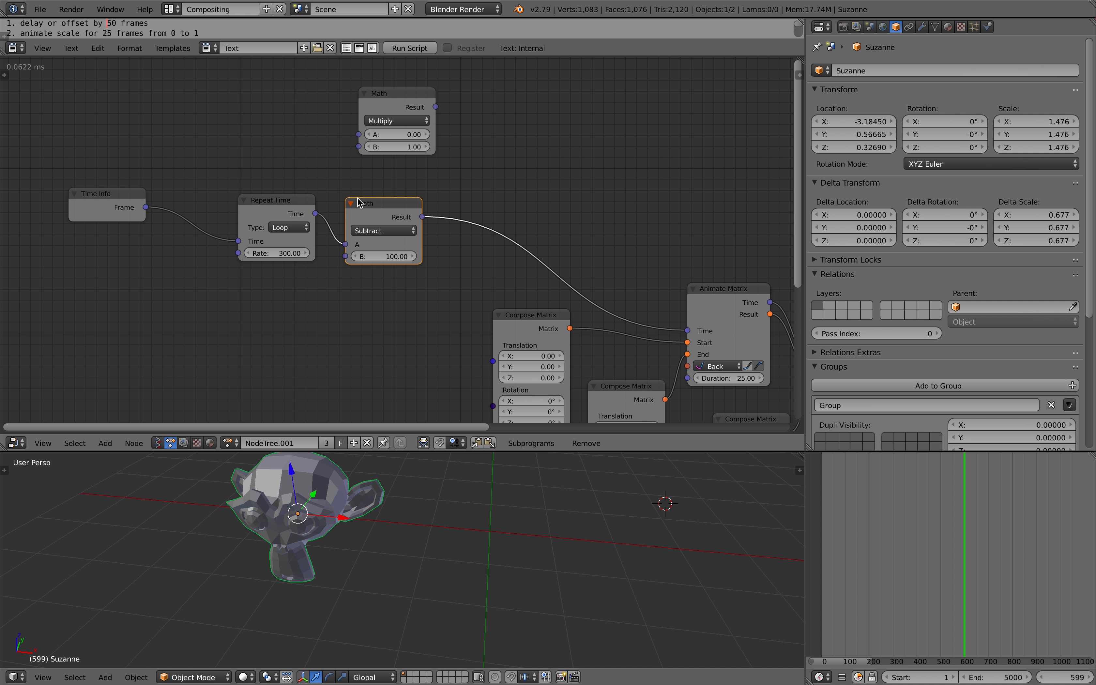
click(375, 231)
click(270, 212)
drag(396, 100, 386, 103)
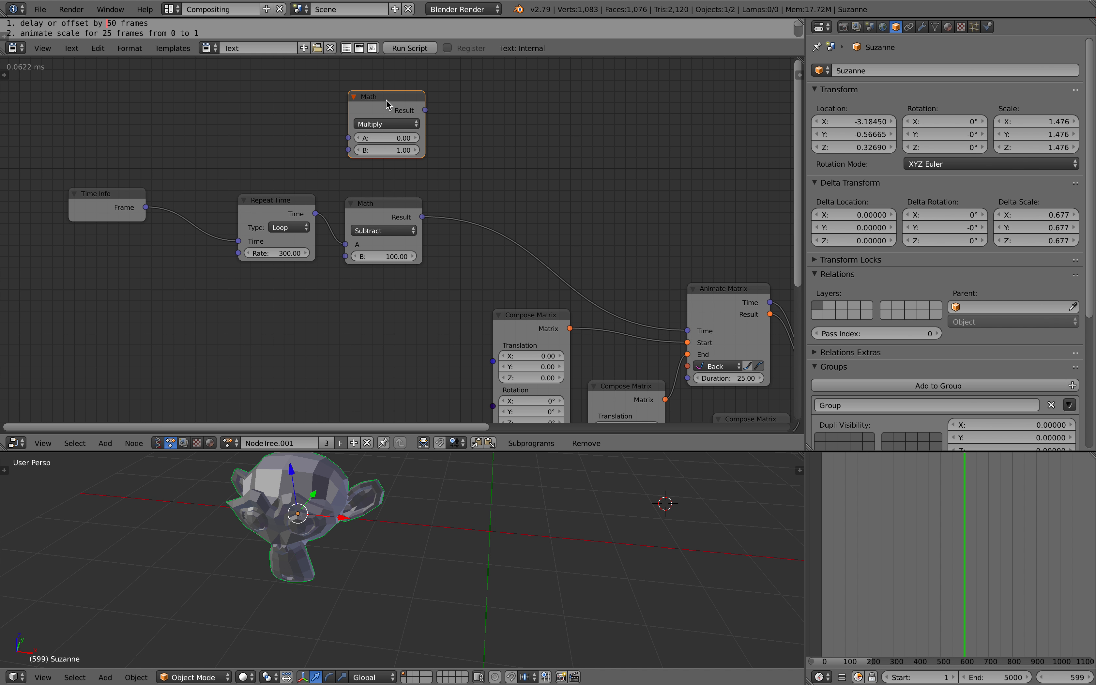
key(shift+d)
click(228, 175)
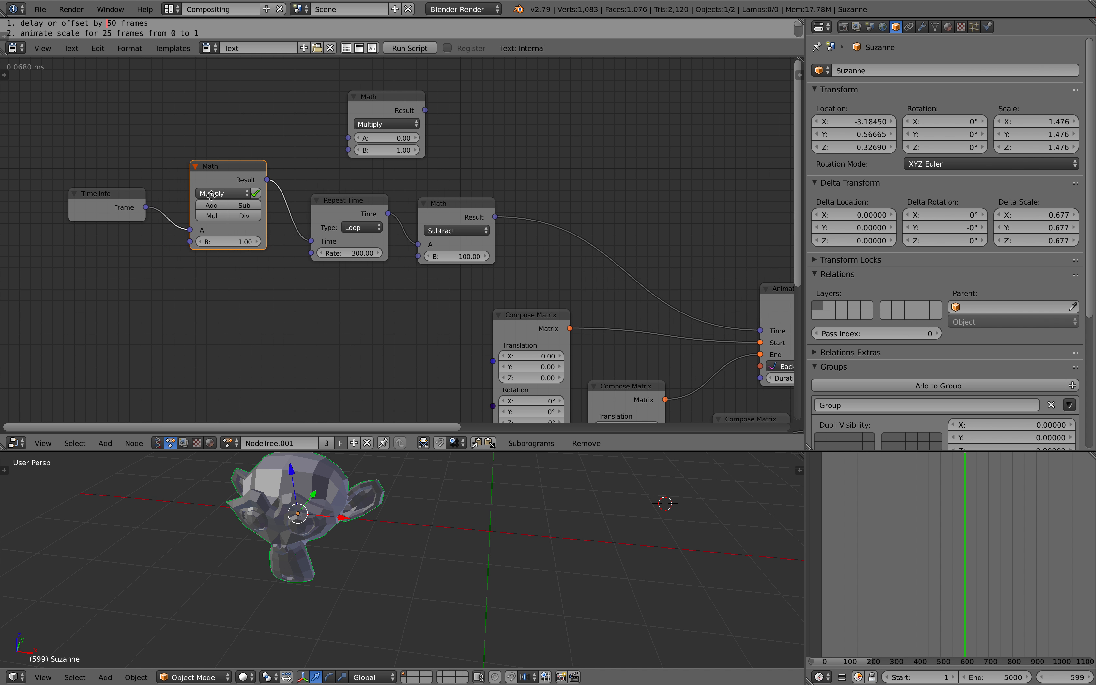
- Set the inserted Multiply node's B value to 2, scrub the timeline back and play the animation
scroll(250, 241, up, 2)
text(2)
key(Return)
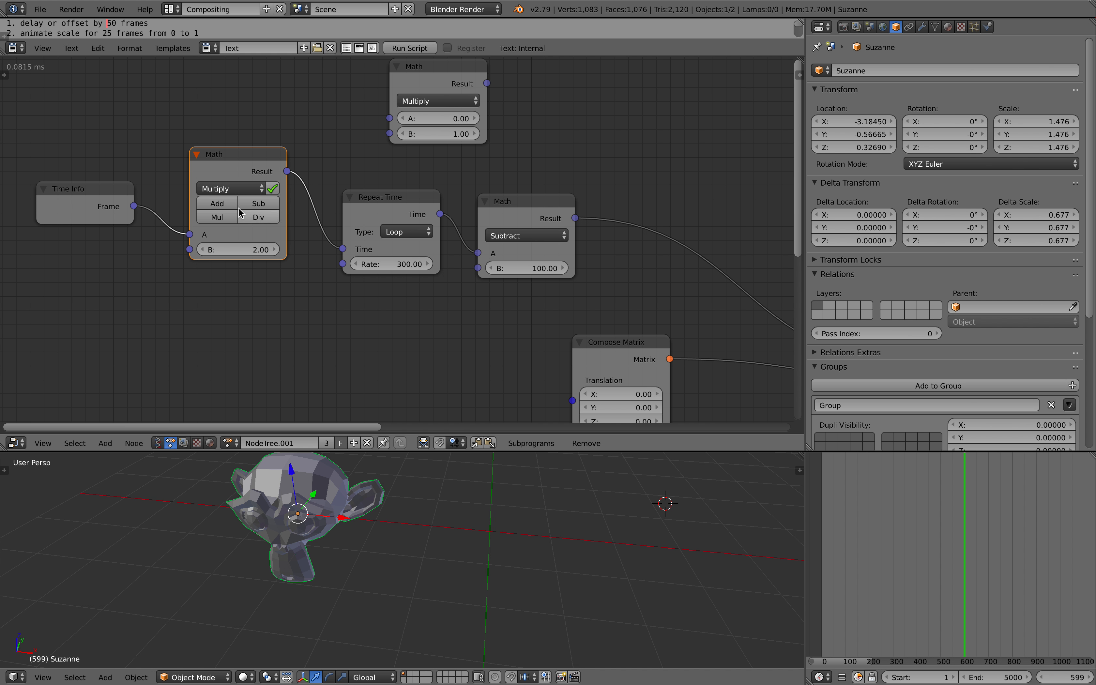
click(223, 217)
drag(852, 508, 880, 542)
key(alt+a)
- Set the connected Multiply node's B value to 0.5 and scrub through the timeline to around frame 500
click(256, 222)
text(0.5)
key(Return)
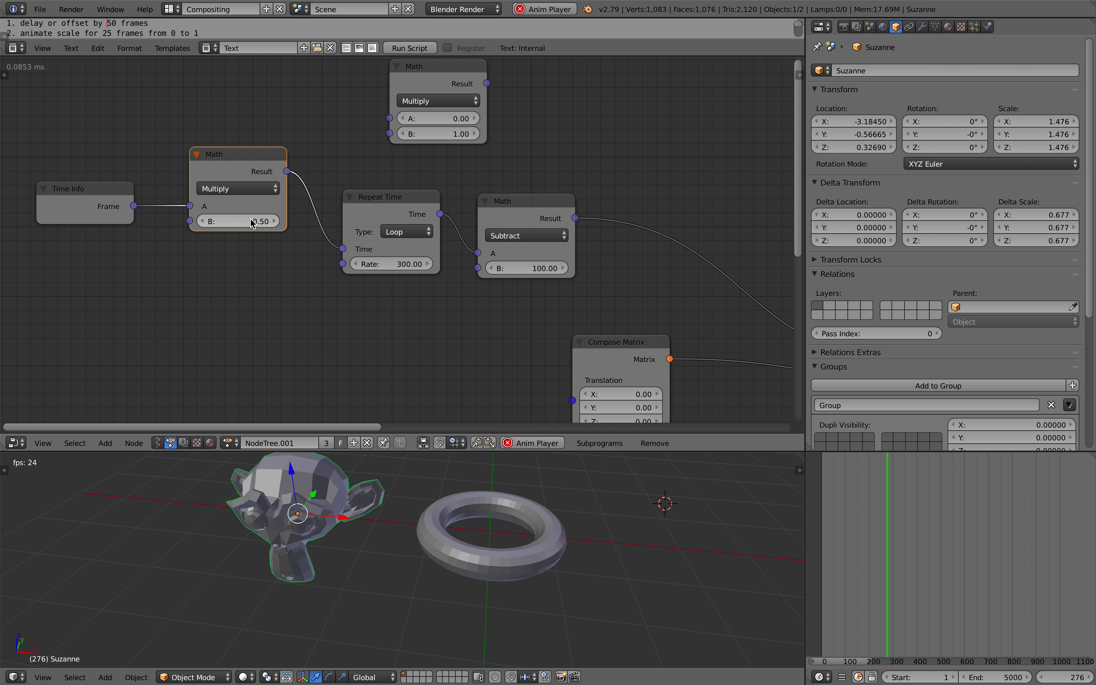
drag(822, 522, 945, 529)
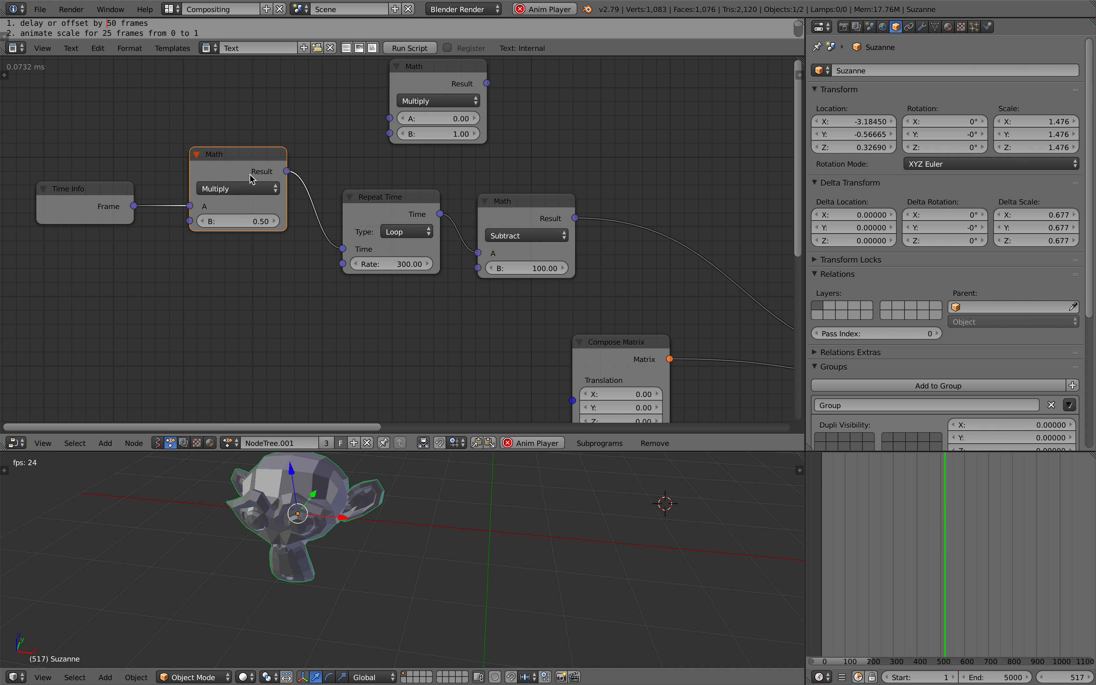
- Arrange the Multiply, Repeat Time and Subtract nodes in a compact row beside Time Info
drag(251, 178, 271, 202)
scroll(358, 255, down, 1)
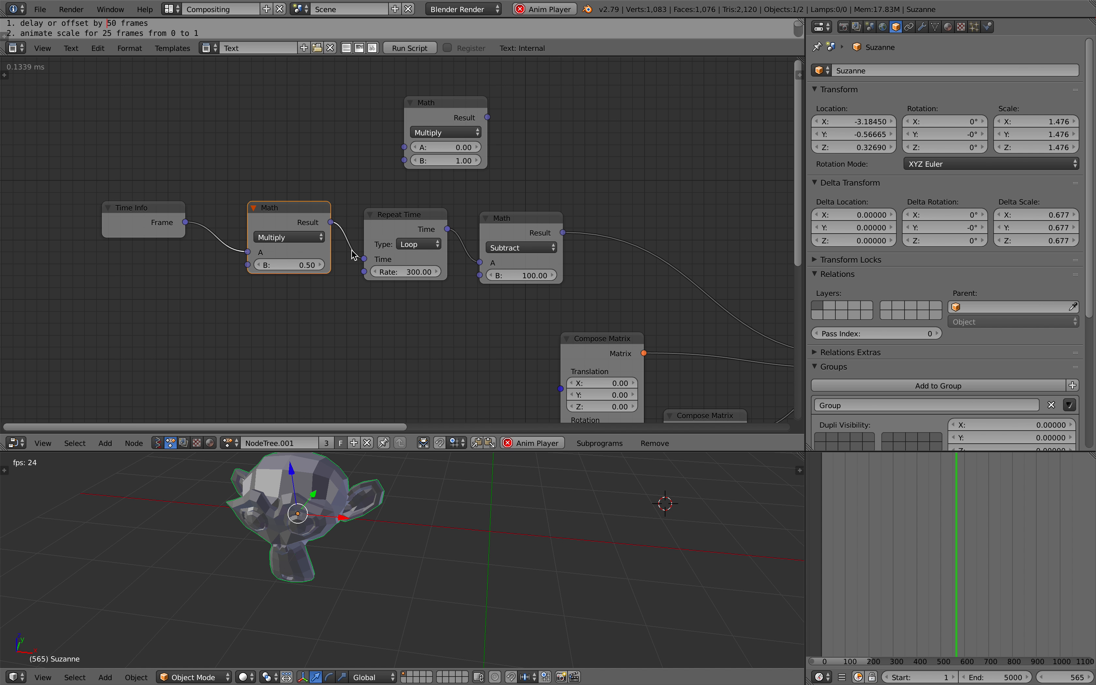
drag(145, 222, 88, 187)
drag(430, 103, 439, 82)
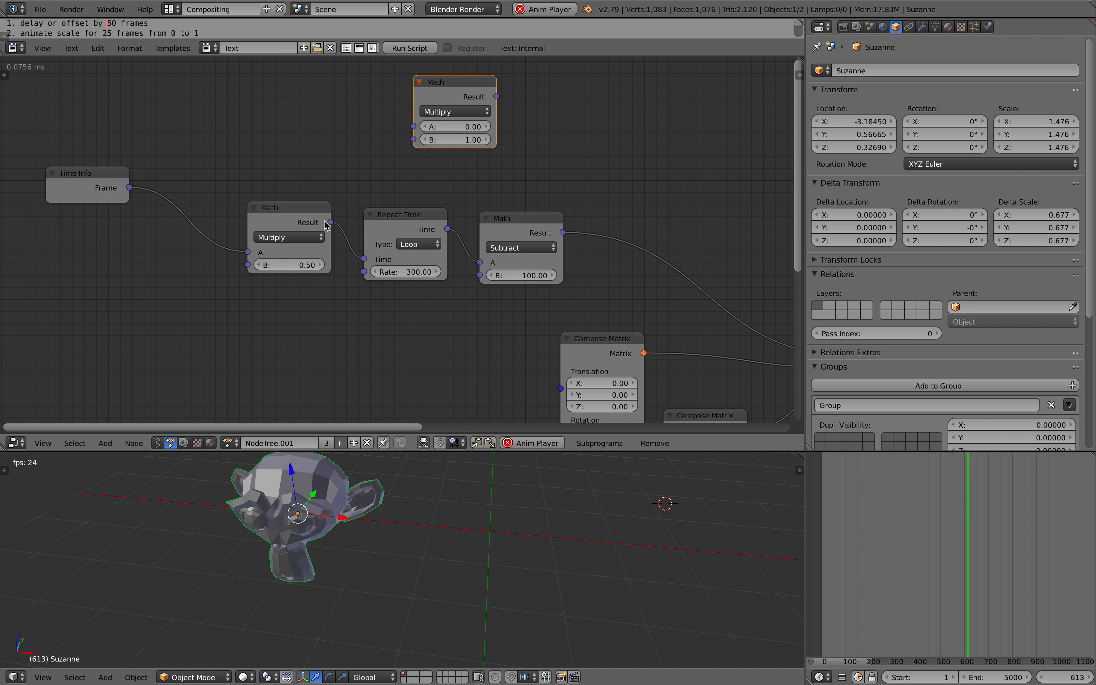
drag(325, 221, 255, 203)
drag(421, 222, 334, 197)
drag(517, 233, 412, 204)
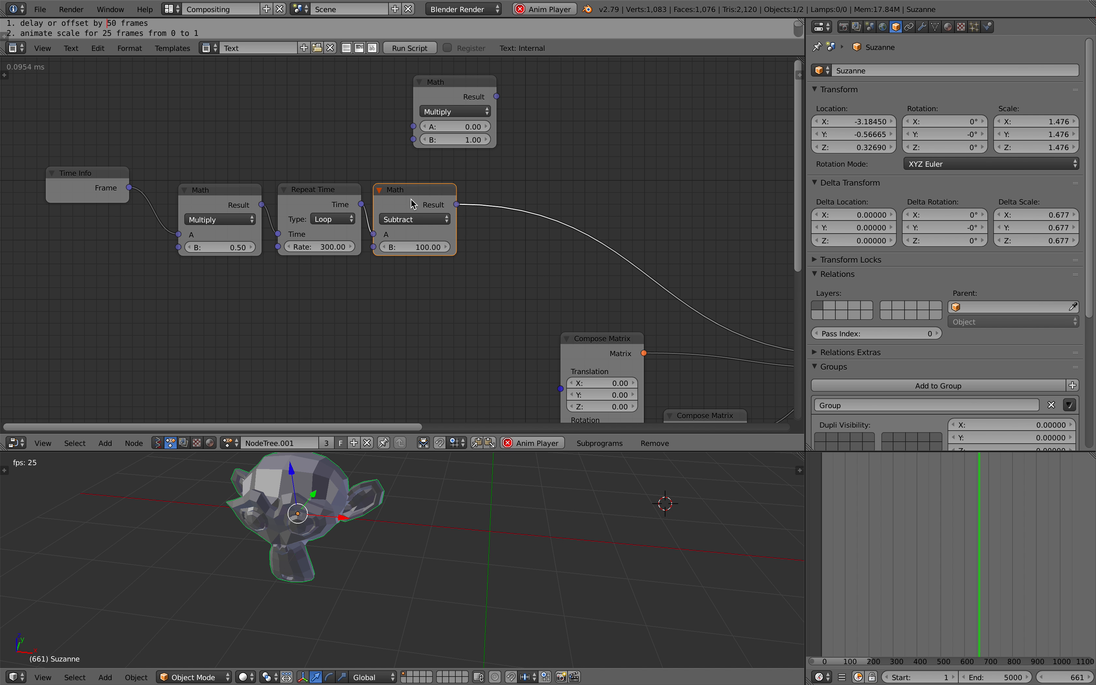
- Delete the unused, unconnected Multiply node above the time chain
middle_drag(464, 118, 271, 153)
click(271, 147)
key(x)
scroll(272, 254, down, 4)
middle_drag(272, 254, 345, 157)
scroll(384, 191, up, 1)
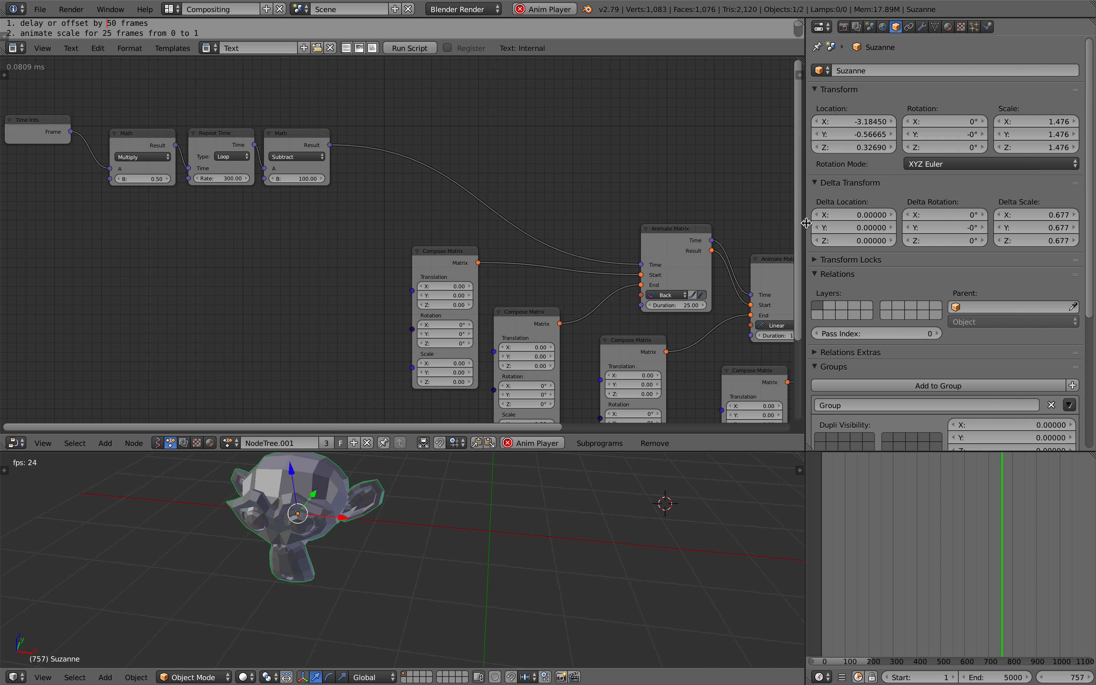
- Widen the node editor at the expense of the properties area and enlarge the text editor to show all five note lines
drag(806, 222, 915, 223)
scroll(707, 213, down, 1)
middle_drag(707, 213, 457, 96)
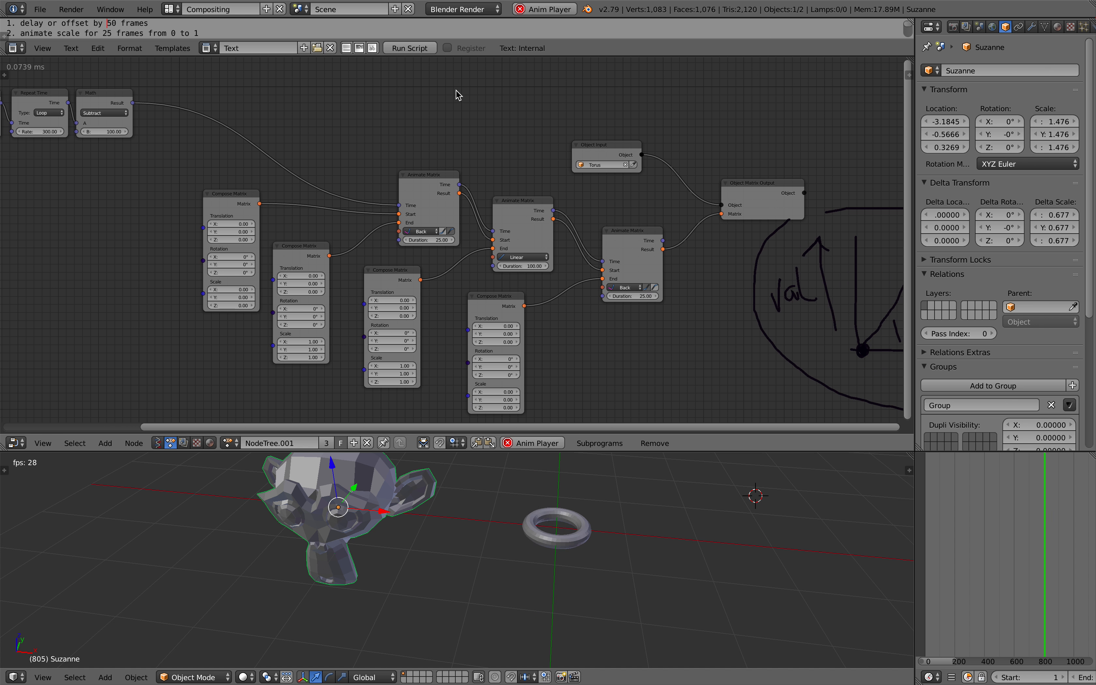
drag(448, 57, 417, 128)
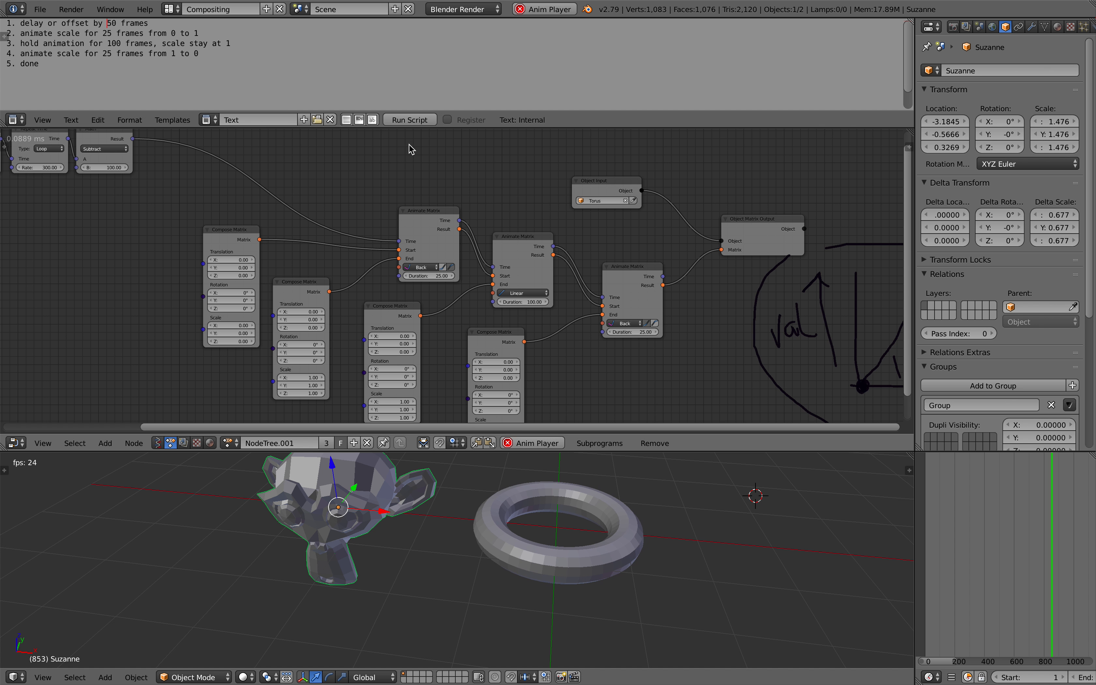
- Set the B value of the Multiply node between Time Info and Repeat Time to 1
middle_drag(133, 162, 330, 226)
scroll(330, 226, up, 2)
click(154, 231)
text(1)
key(Return)
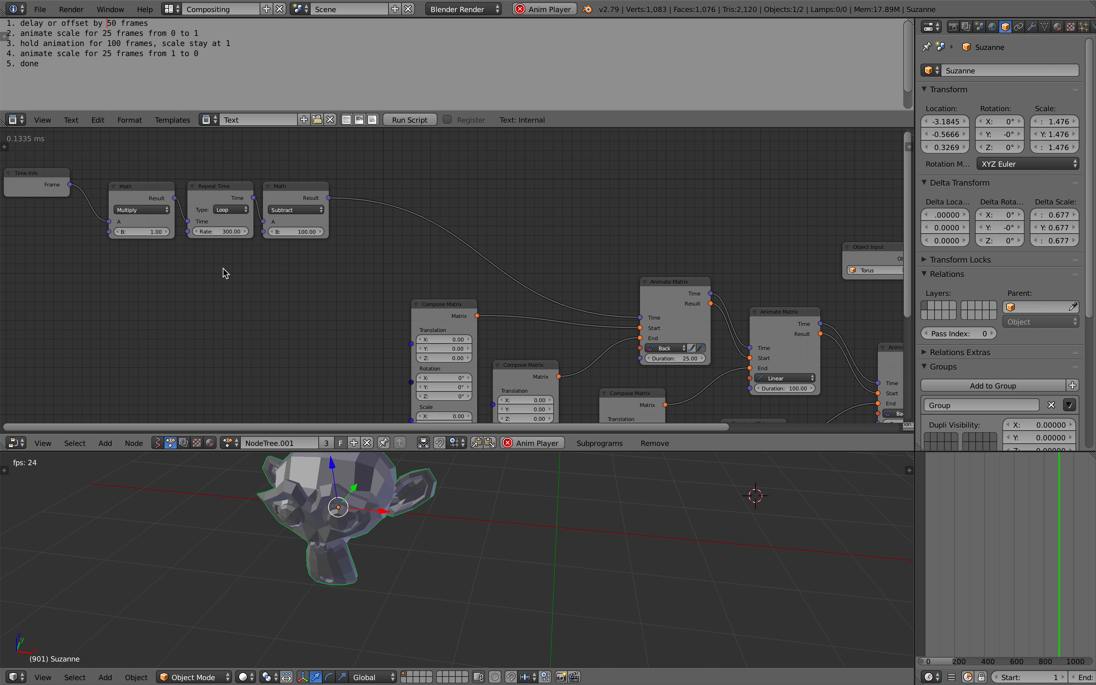
- Enlarge the text editor further and insert the word "ACTION" after "offset" in the first note line
drag(268, 129, 269, 167)
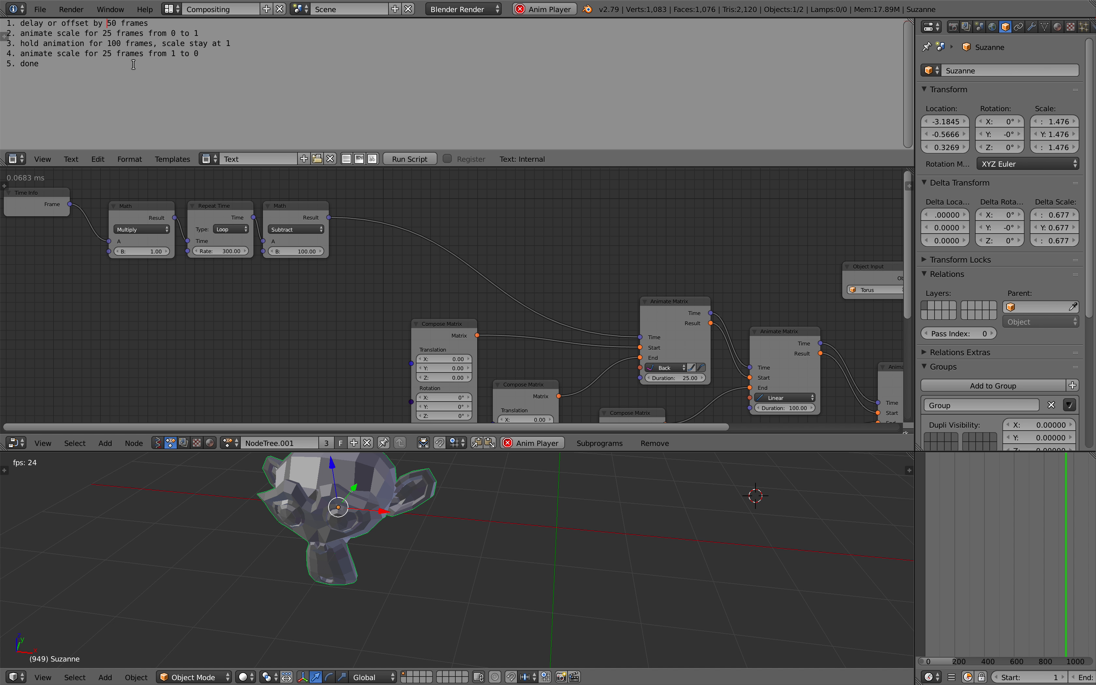
click(61, 50)
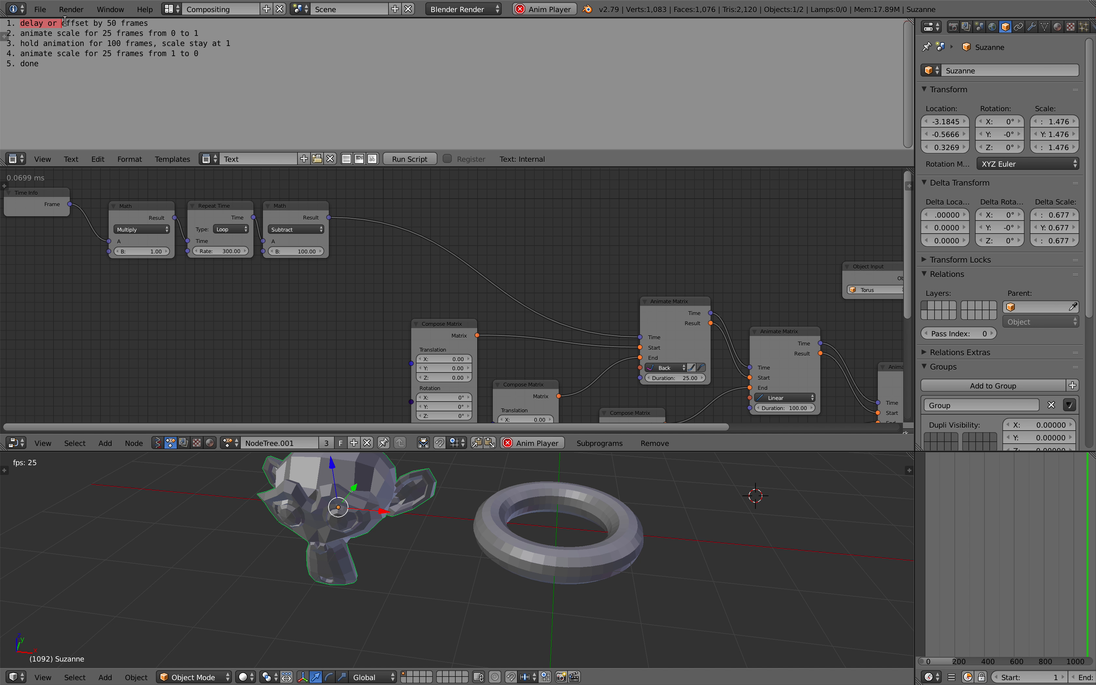
click(88, 22)
text(TIME)
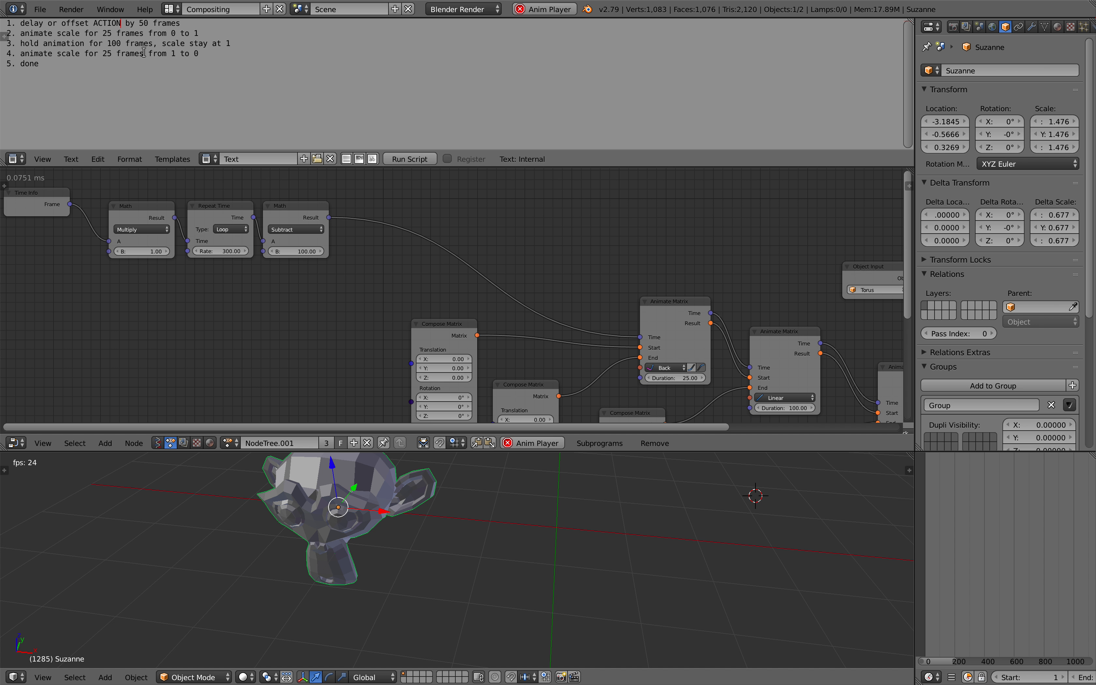
- Highlight note lines 2 to 4 and examine the matching Animate Matrix nodes in the chain
drag(212, 55, 14, 35)
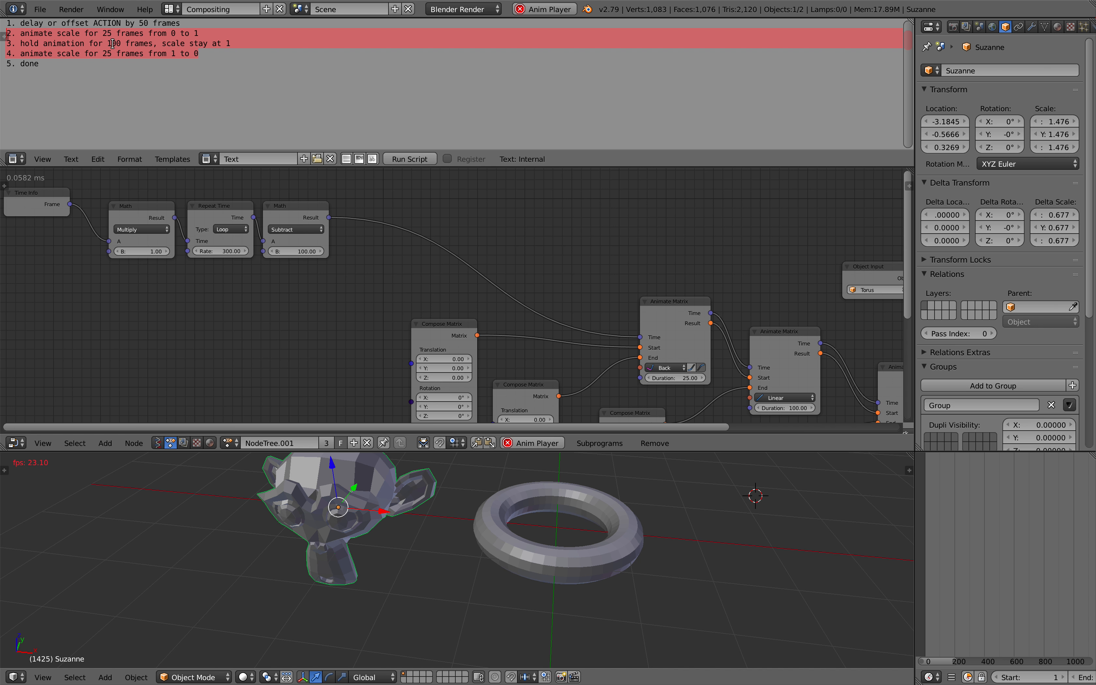
scroll(457, 281, up, 2)
middle_drag(457, 281, 422, 252)
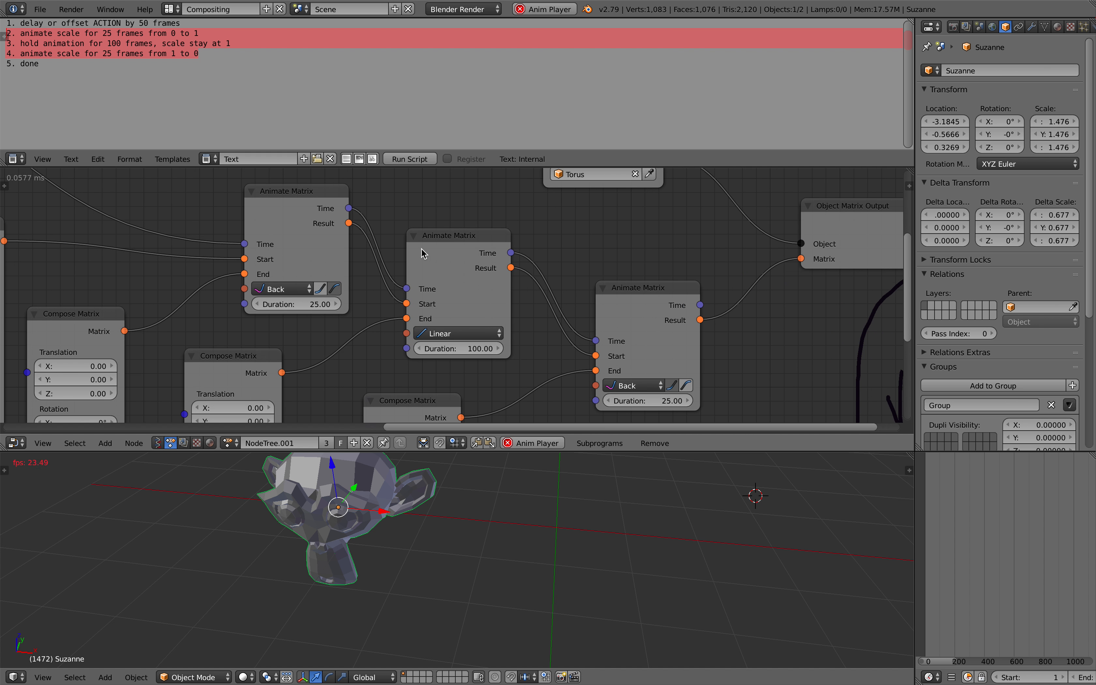
scroll(478, 369, down, 3)
middle_drag(478, 369, 793, 436)
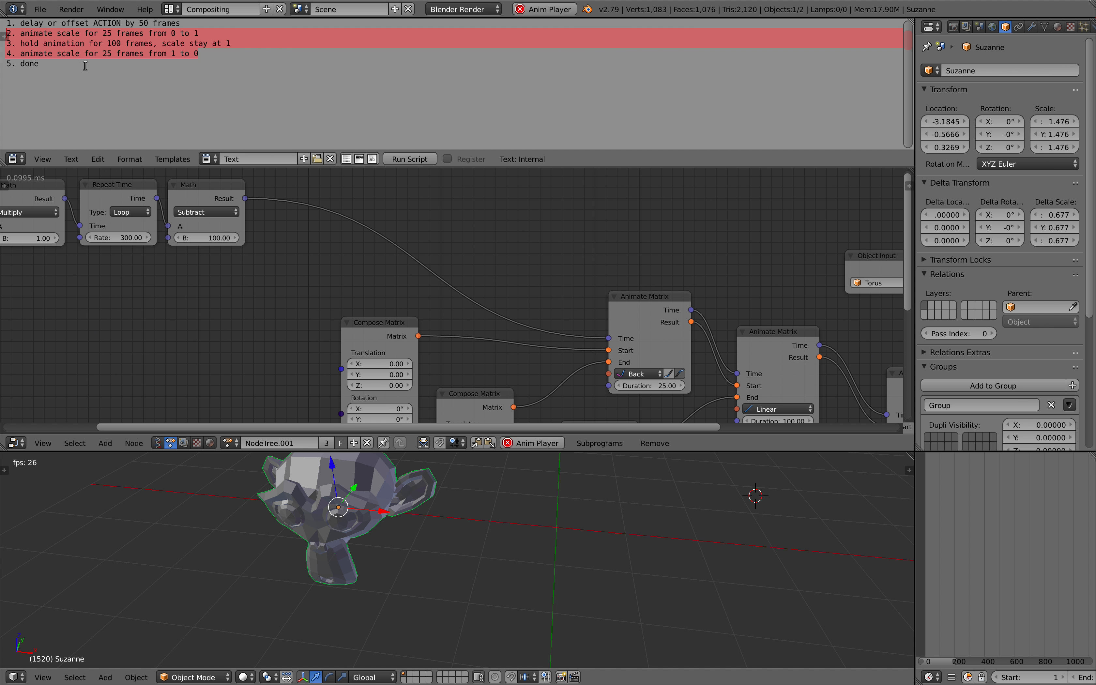
- Edit the notes so line 4 reads "animate scale down" and line 2 reads "animate scale up"
click(81, 54)
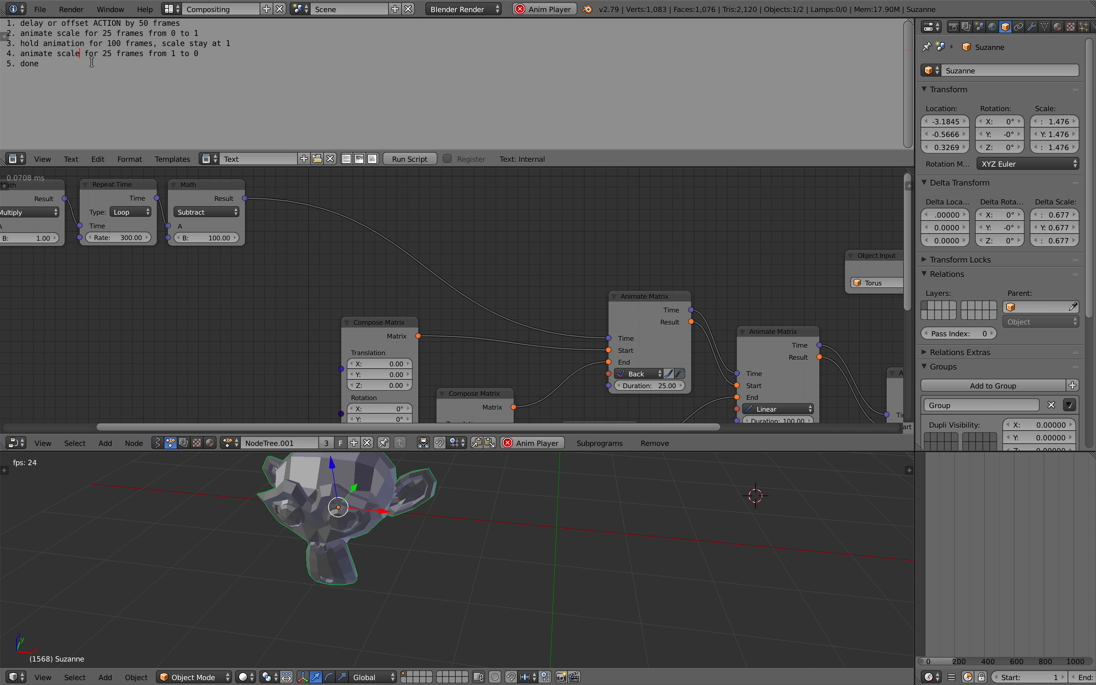
text(own)
key(Up)
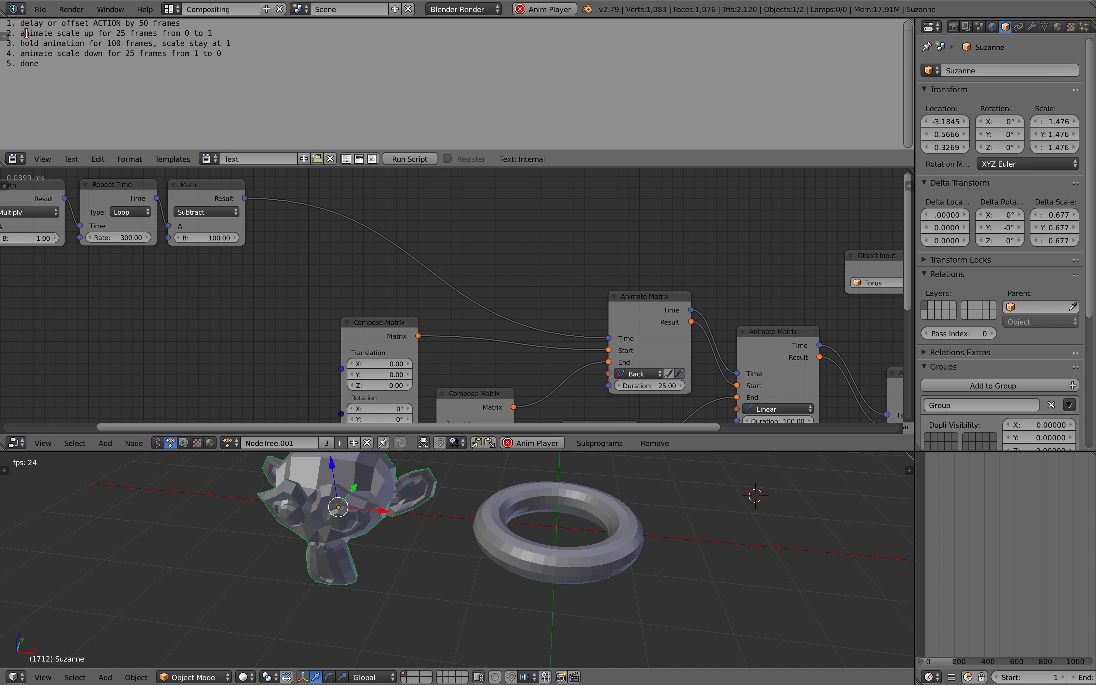
- Highlight the reworded note lines 2 to 4 and compare them with the three Animate Matrix nodes
drag(221, 54, 2, 34)
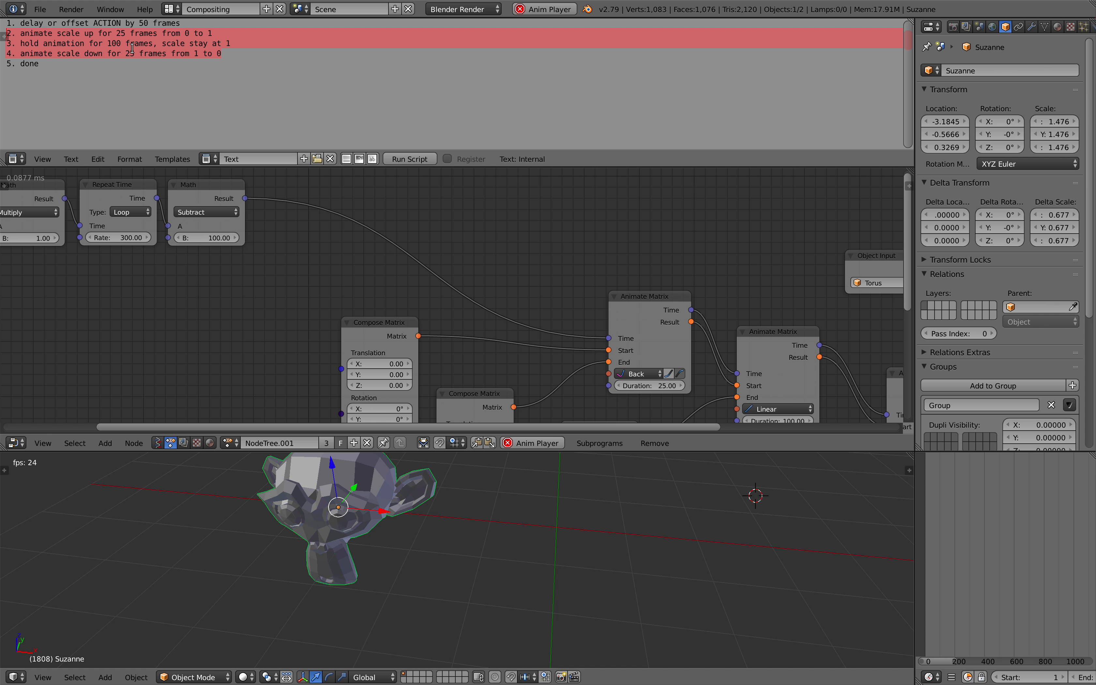
scroll(418, 219, down, 2)
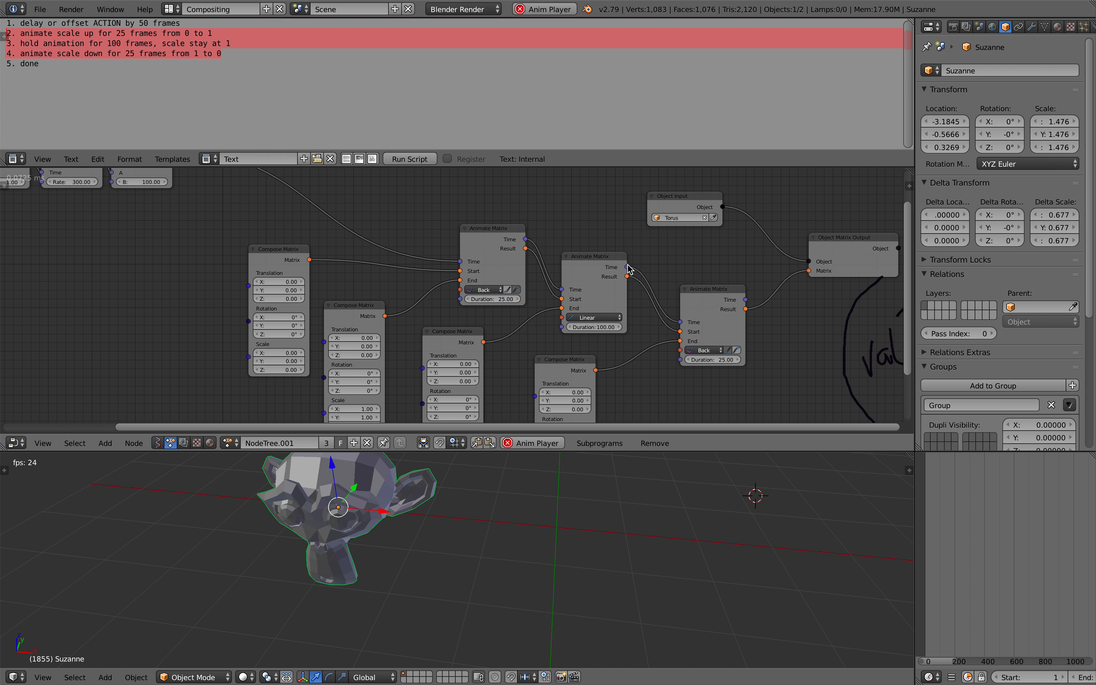
middle_drag(436, 299, 466, 310)
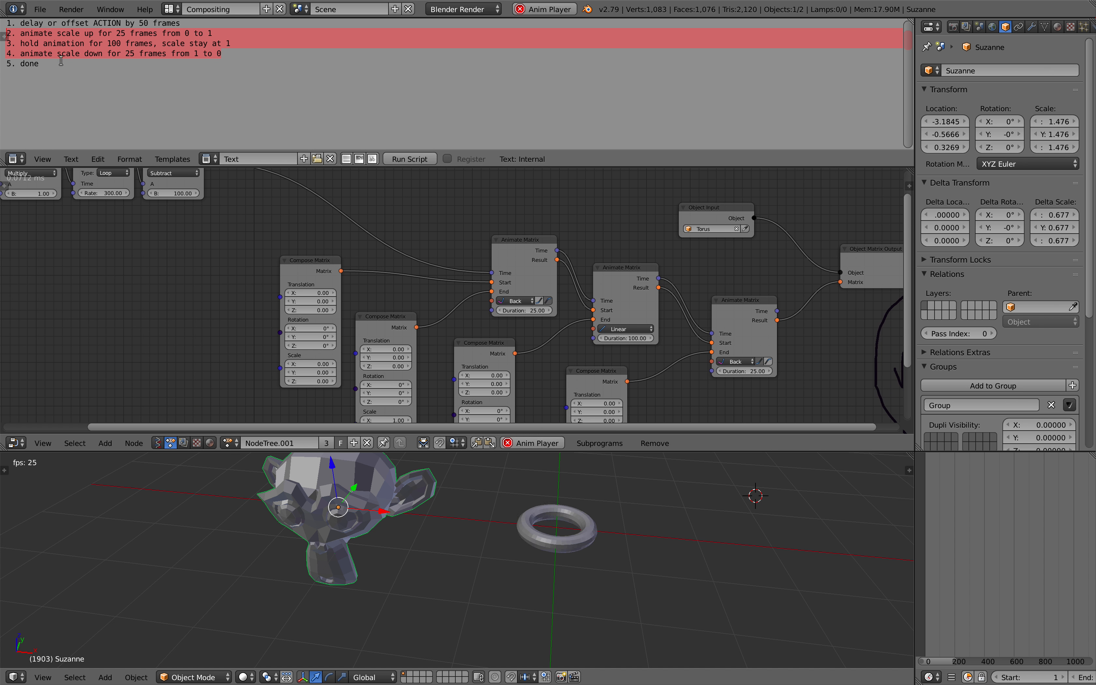
- Highlight the "5. done" note line and shift the Torus Object Input node closer to Object Matrix Output
middle_drag(761, 327, 498, 362)
click(478, 271)
scroll(479, 274, up, 1)
scroll(478, 277, up, 1)
drag(461, 235, 474, 236)
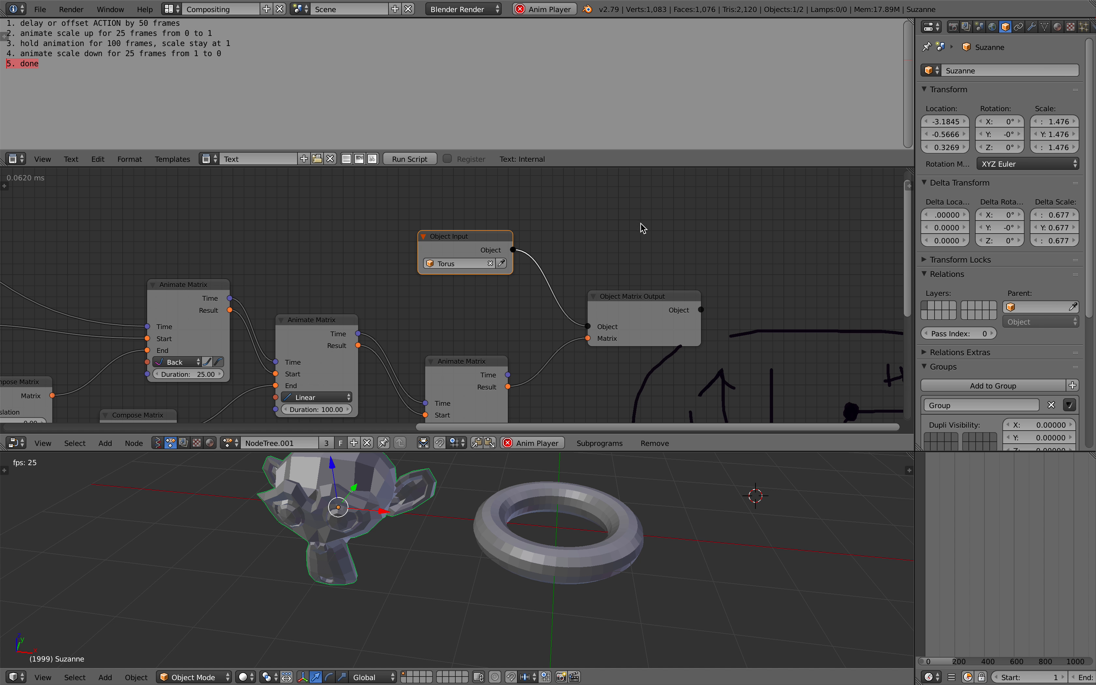
- Shrink the notes area so the node editor gains height and bring the Animate Matrix chain into view
drag(614, 168, 607, 65)
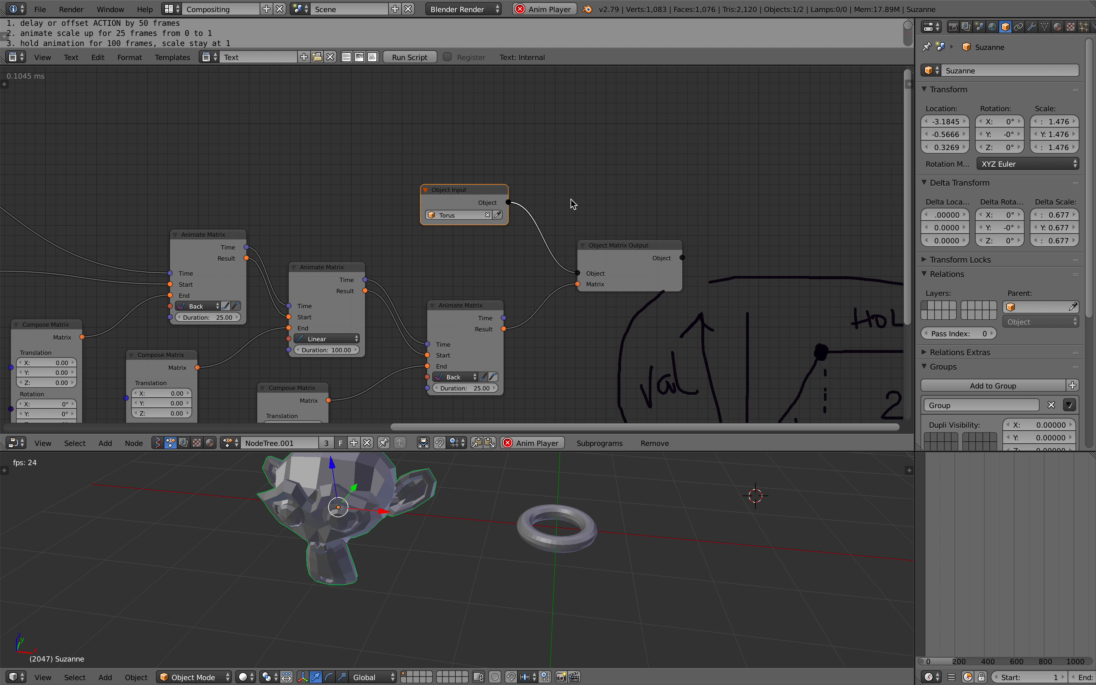
scroll(572, 203, up, 2)
middle_drag(573, 203, 630, 172)
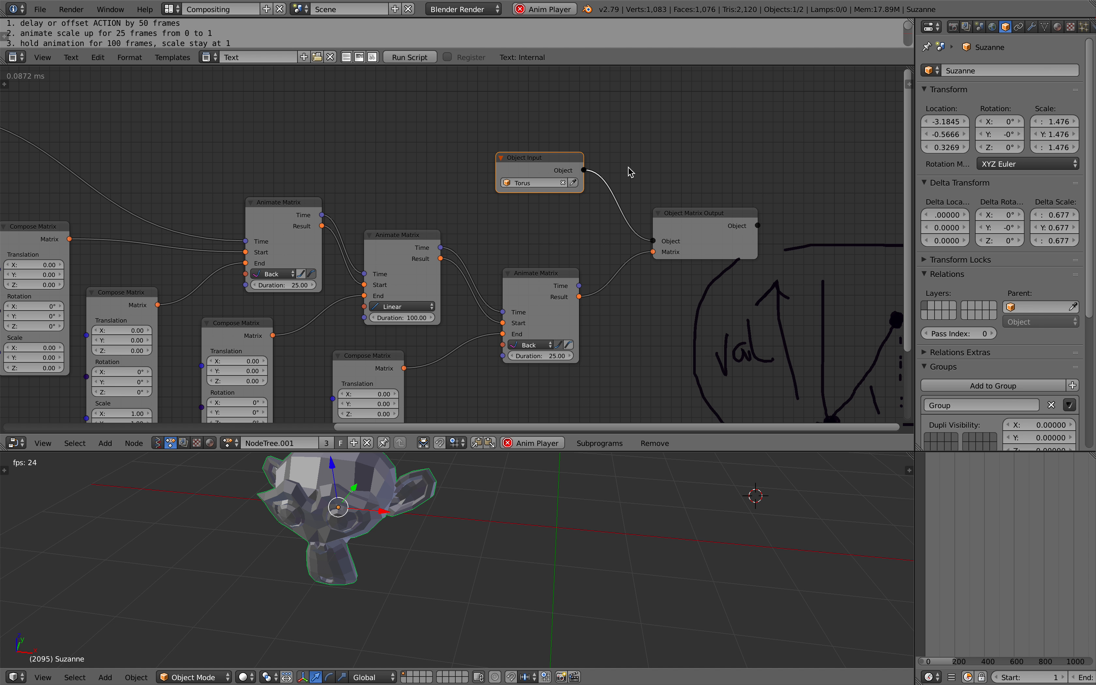
middle_drag(586, 187, 611, 188)
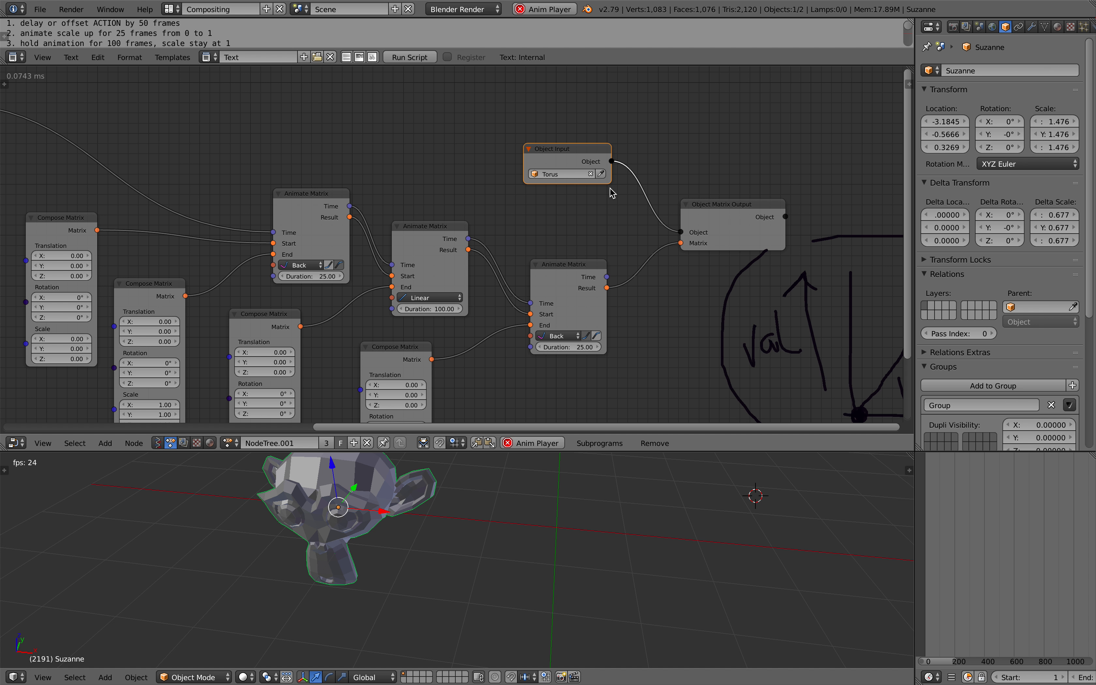
scroll(573, 230, down, 1)
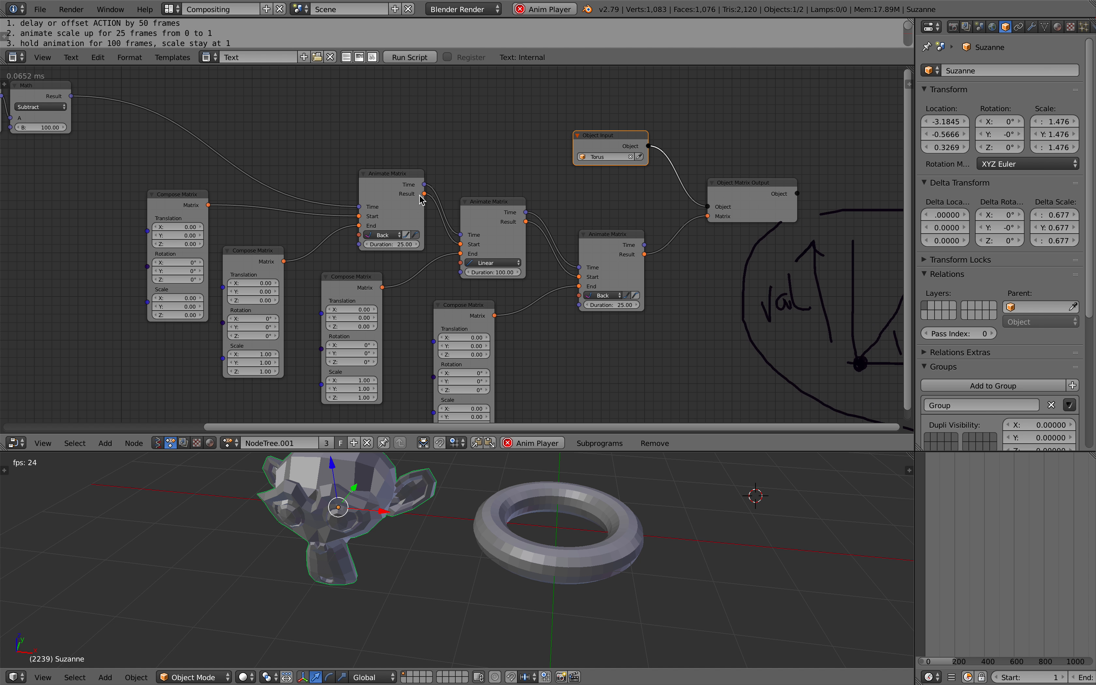
- Assign Suzanne to the Object Input node and delete the torus from the scene
right_click(550, 561)
scroll(549, 389, down, 1)
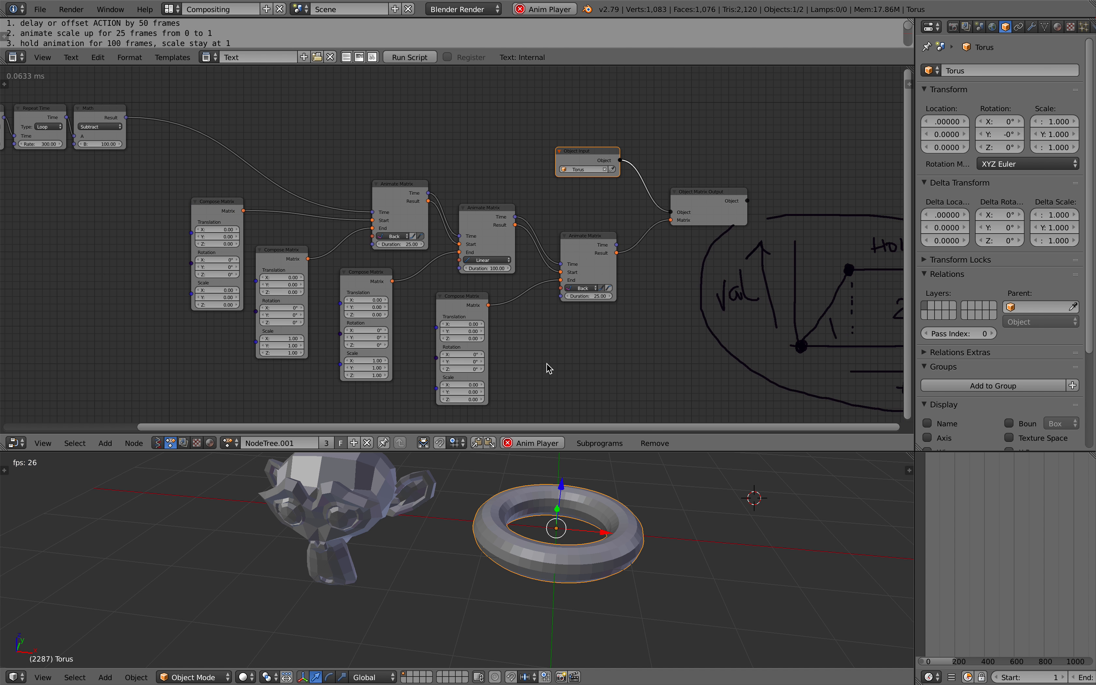
scroll(573, 149, up, 3)
click(588, 194)
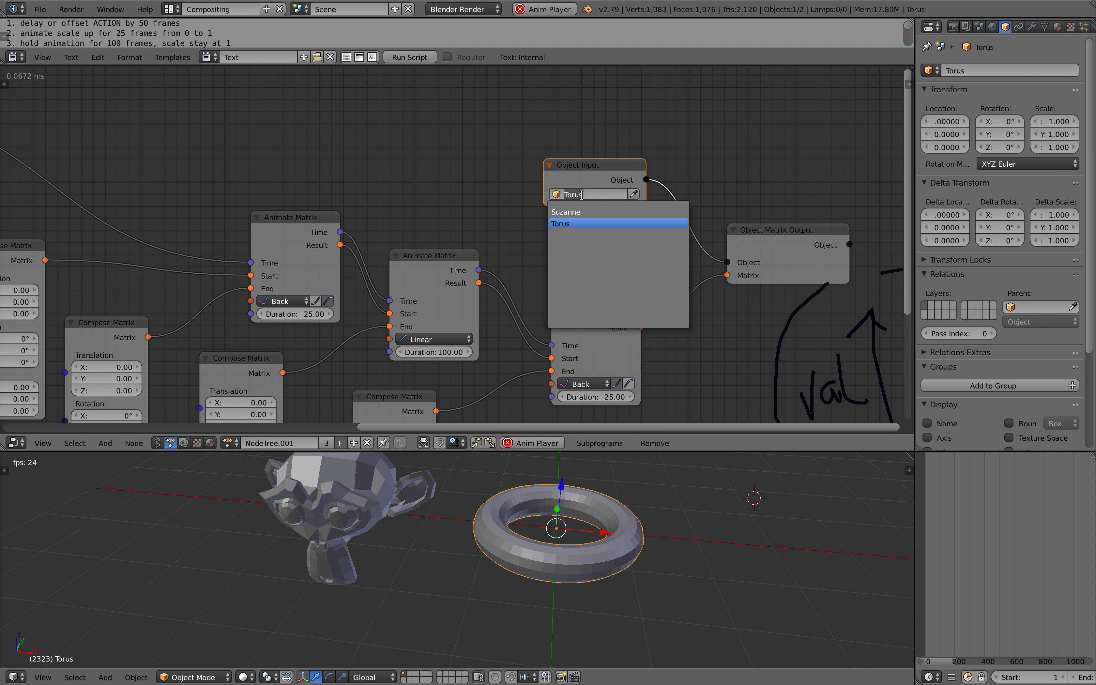
click(584, 212)
key(Delete)
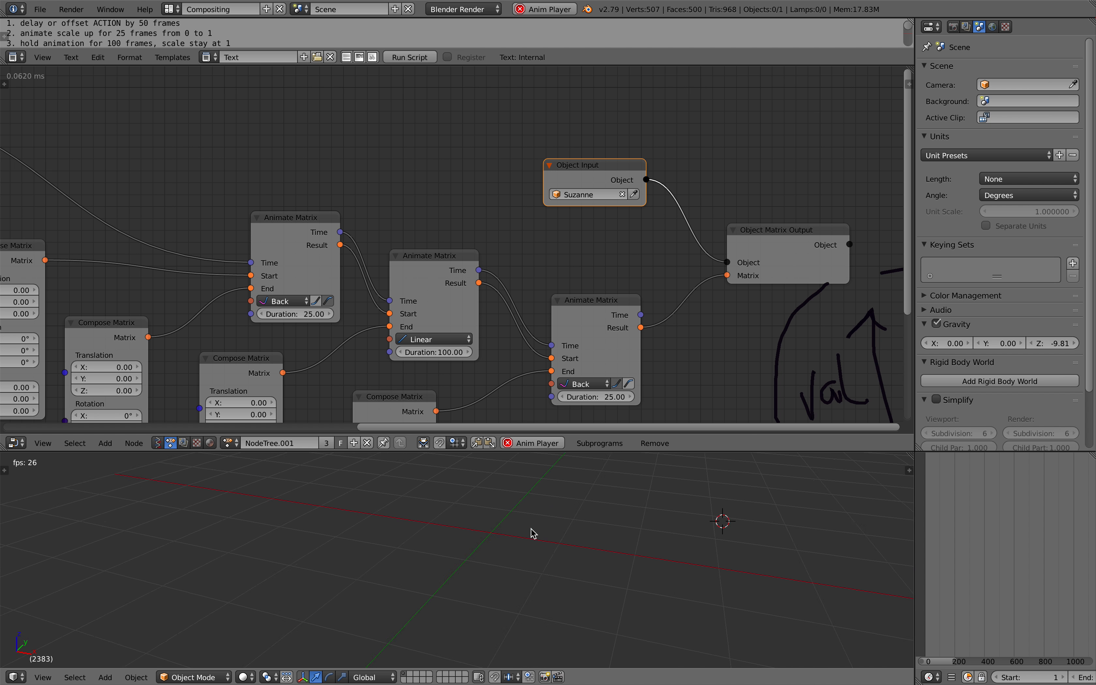
- Widen the node editor and 3D view slightly and stop the animation playback
drag(915, 596, 941, 591)
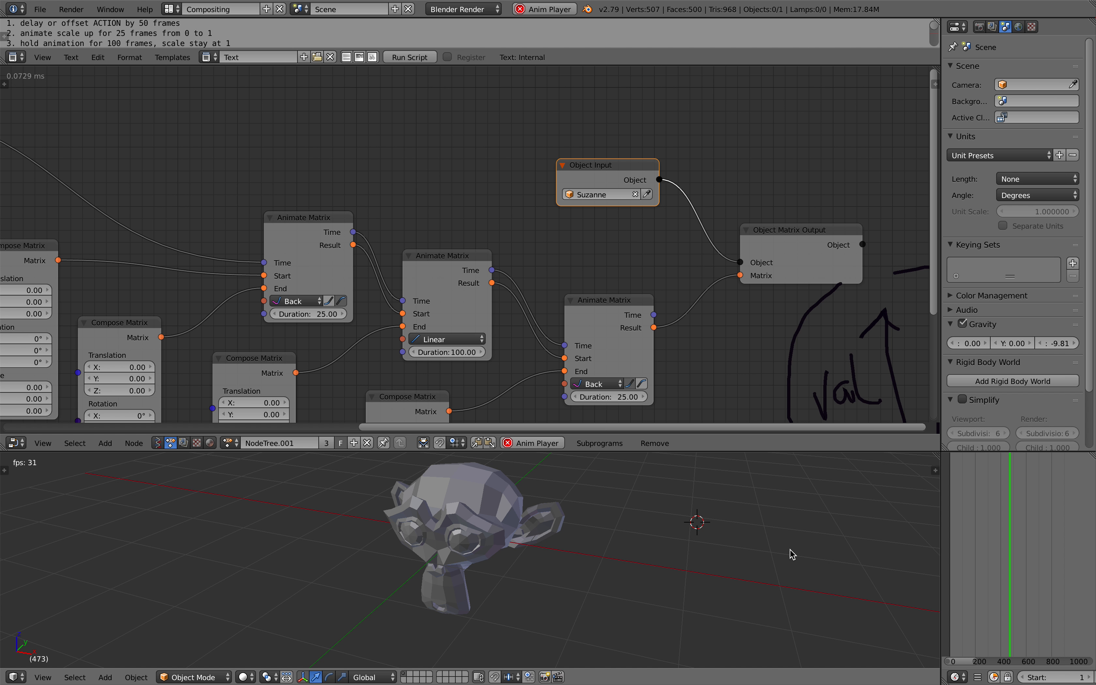
scroll(790, 555, down, 3)
key(Escape)
scroll(521, 318, down, 6)
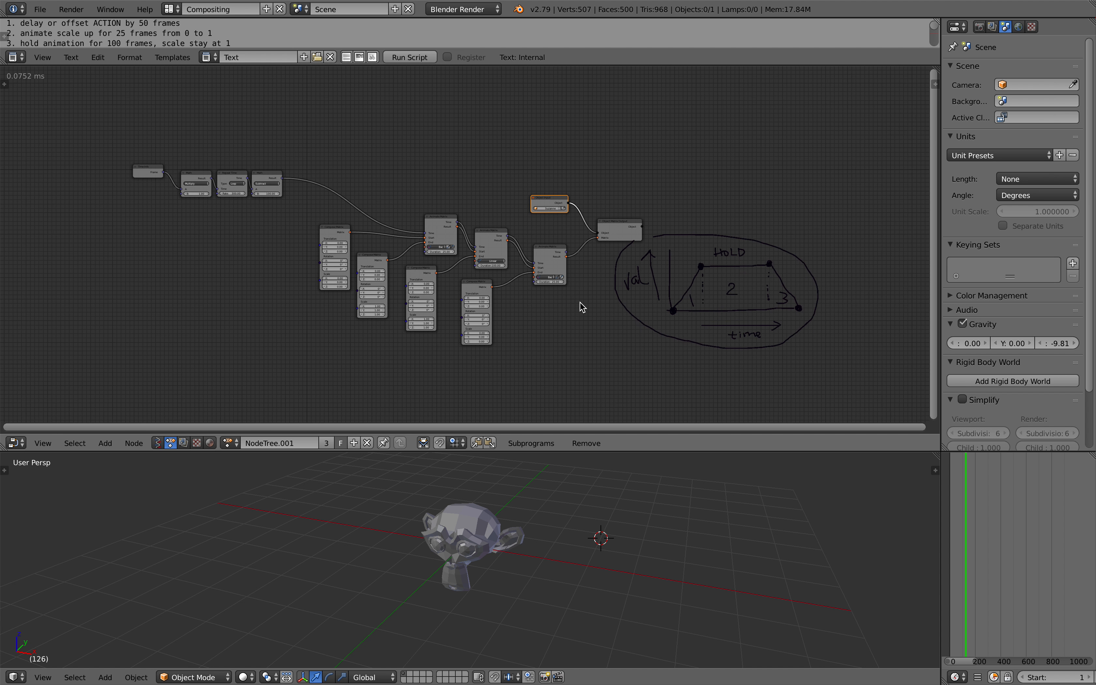
middle_drag(437, 269, 434, 248)
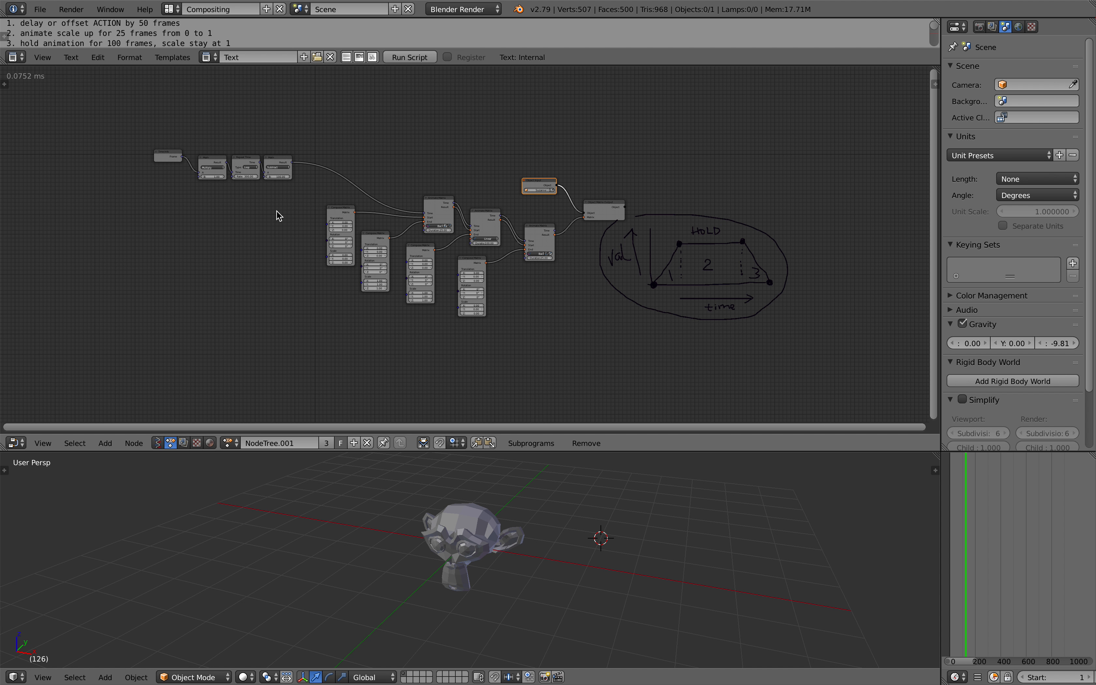
- Save the project as a Blender file in the Desktop folder
click(41, 9)
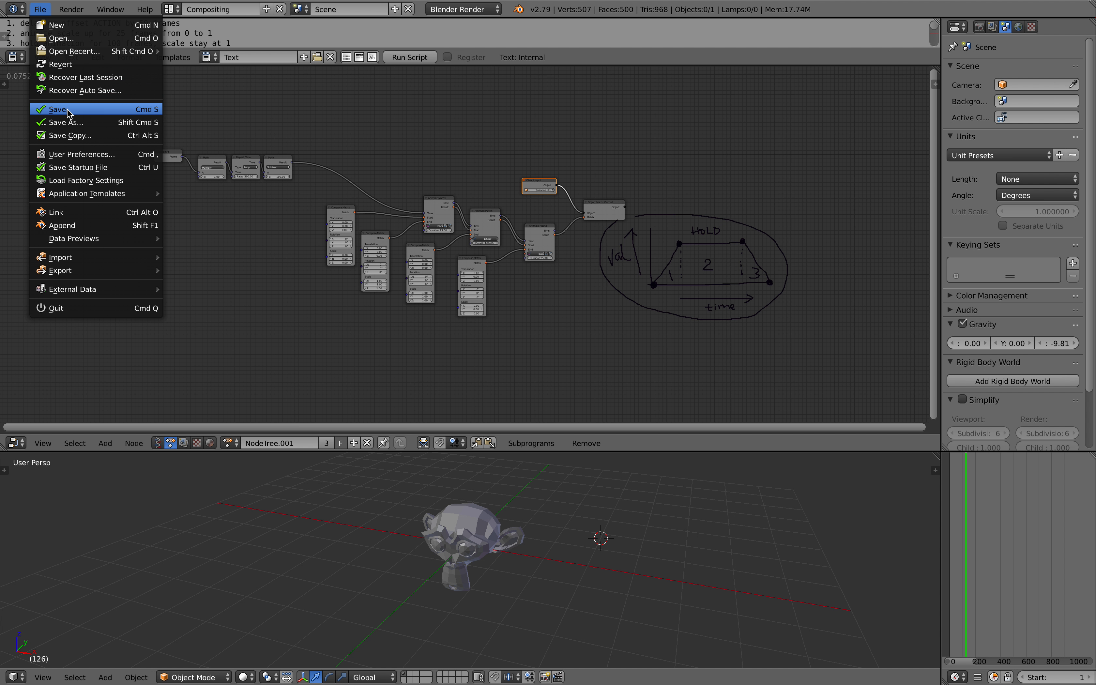
click(45, 11)
click(45, 10)
click(68, 126)
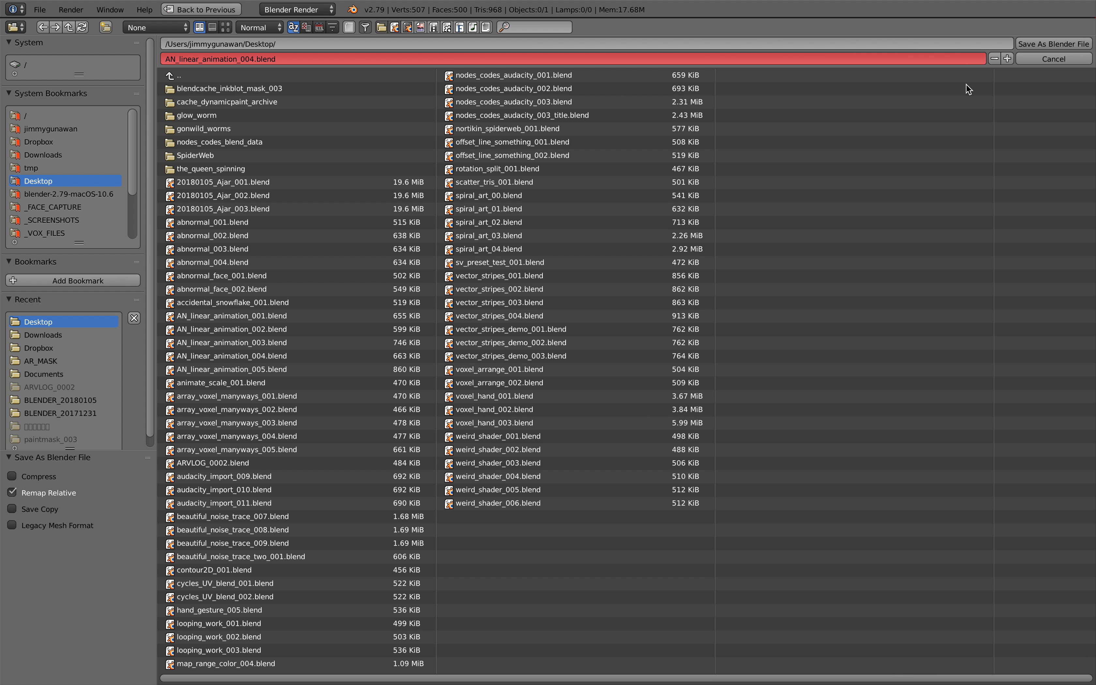
click(1053, 44)
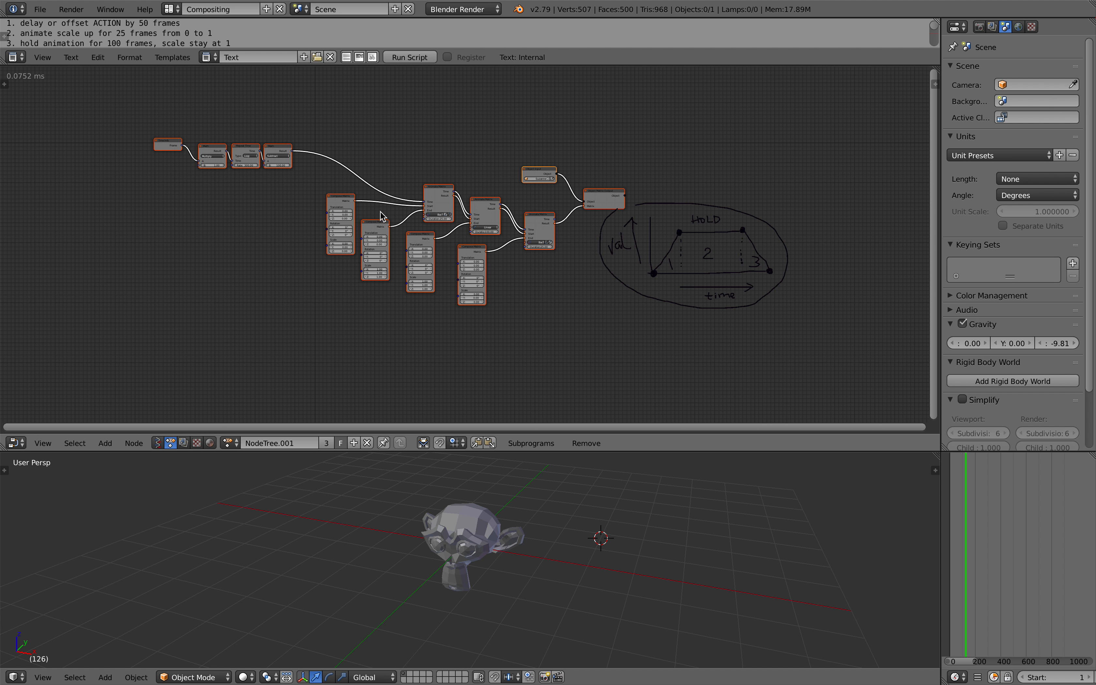
- Duplicate the whole node setup below the original, and duplicate Suzanne about 3 units along the X axis
drag(147, 110, 623, 352)
key(shift+d)
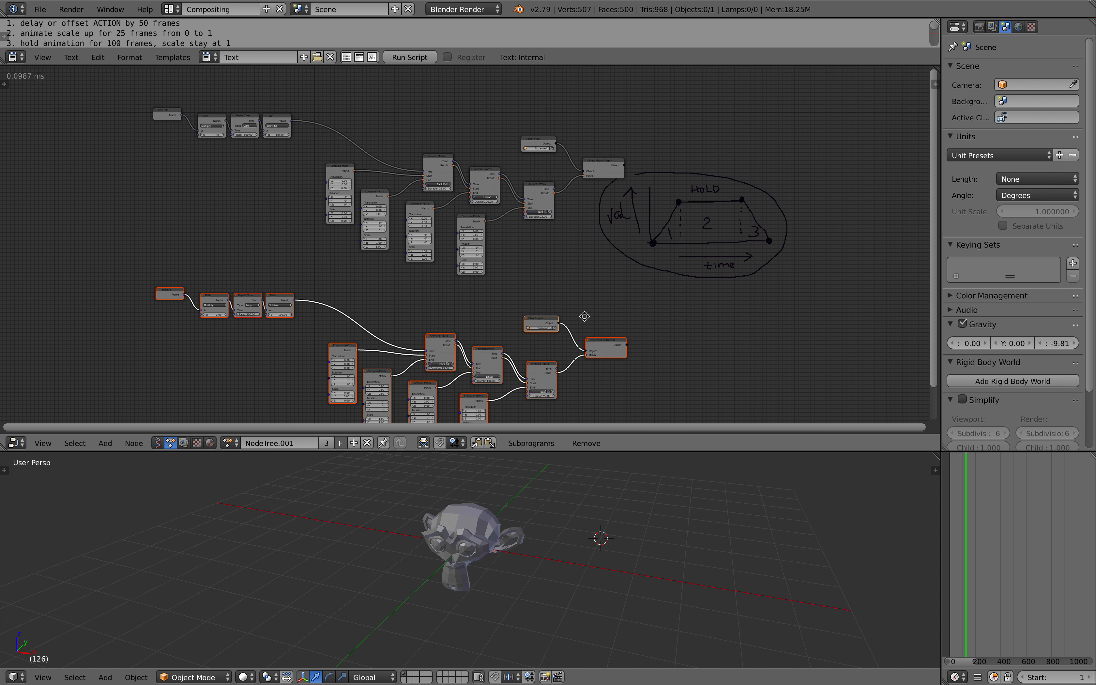
right_click(531, 525)
middle_drag(531, 525, 503, 527)
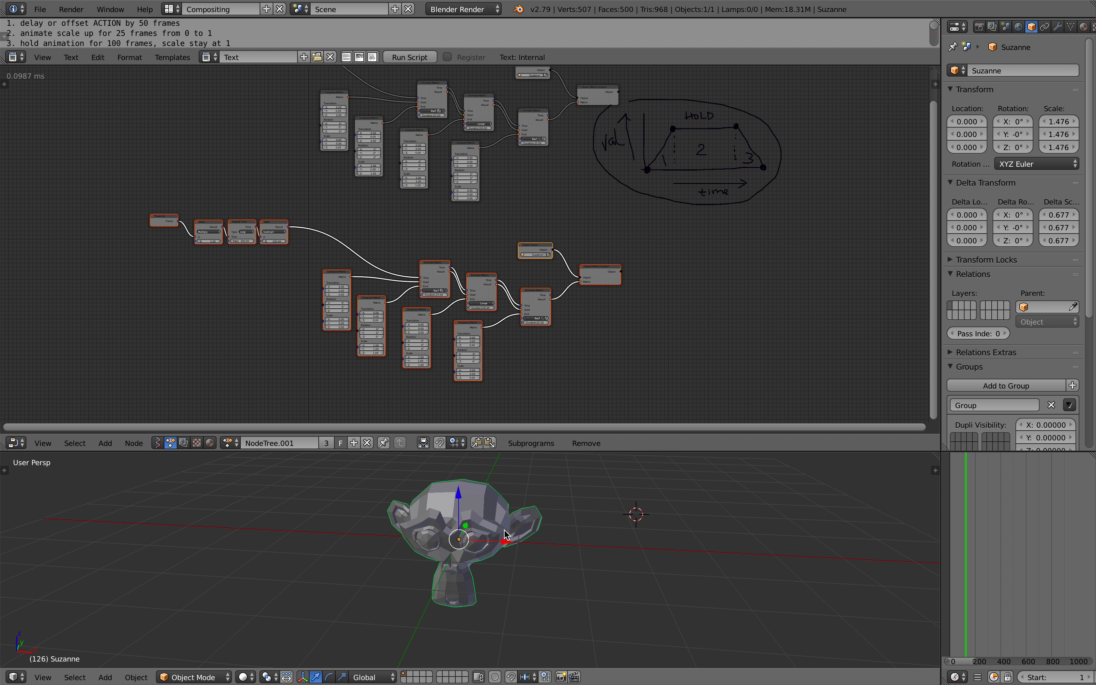
key(shift+d)
key(x)
click(691, 549)
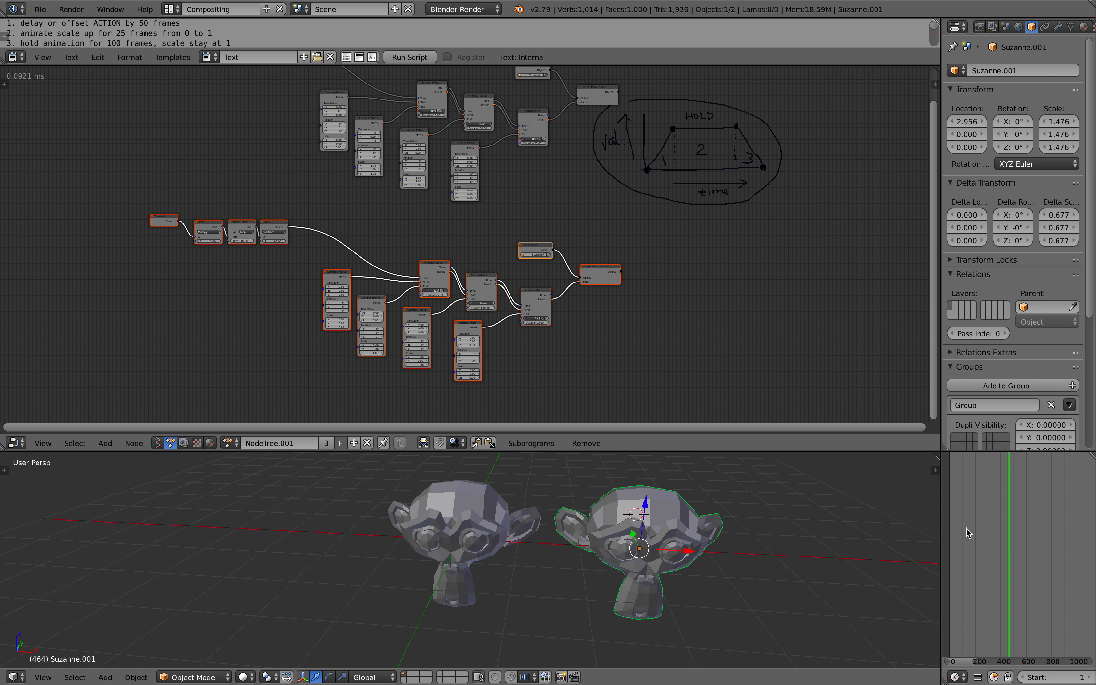
- Assign Suzanne.001 to the Object Input node of the duplicated chain
scroll(551, 313, up, 5)
scroll(520, 226, up, 1)
click(468, 183)
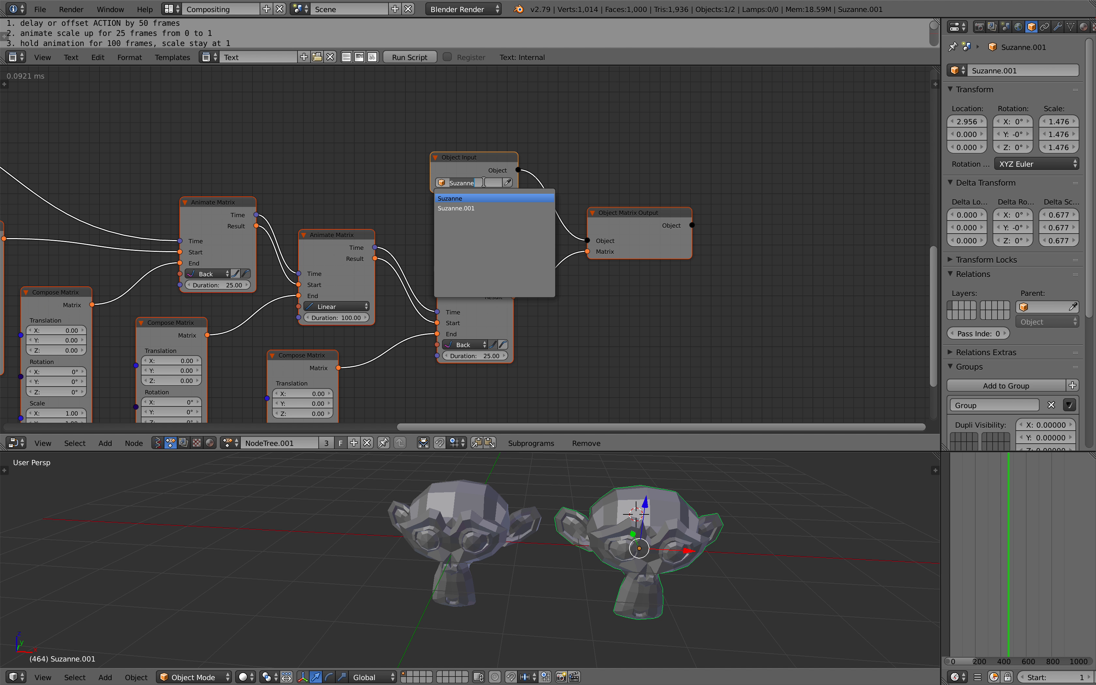
click(487, 208)
scroll(770, 543, down, 5)
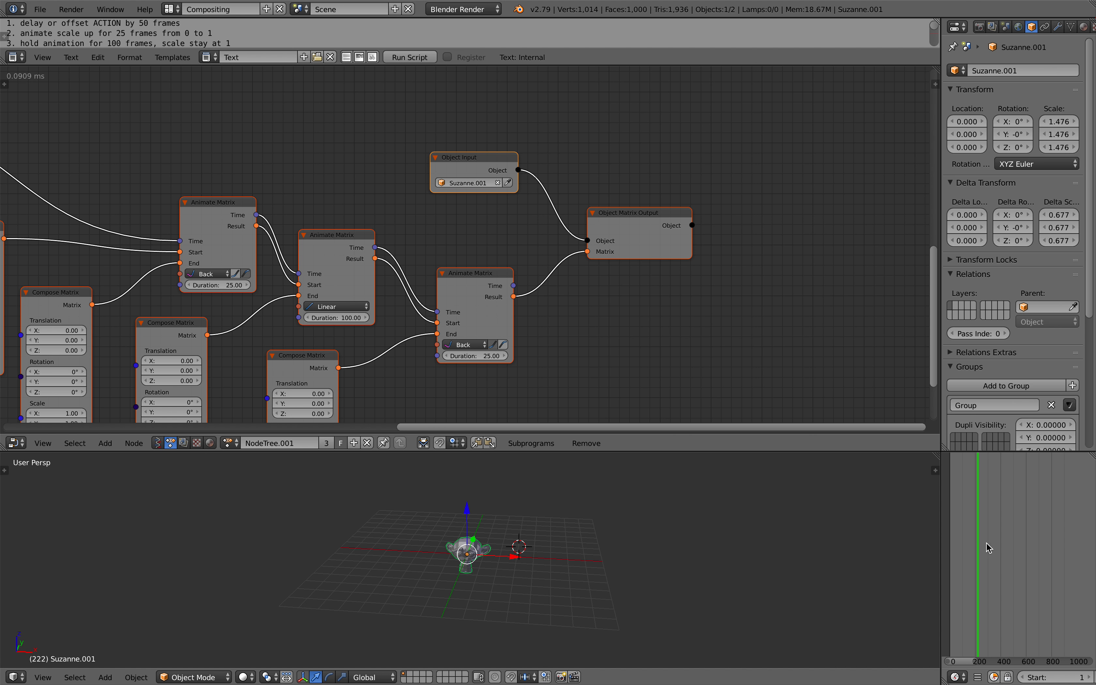
- Try a Translation of 5 on all axes in the duplicated chain's first Compose Matrix, and try X 3 with Y and Z 0
middle_drag(397, 280, 633, 169)
scroll(489, 276, up, 4)
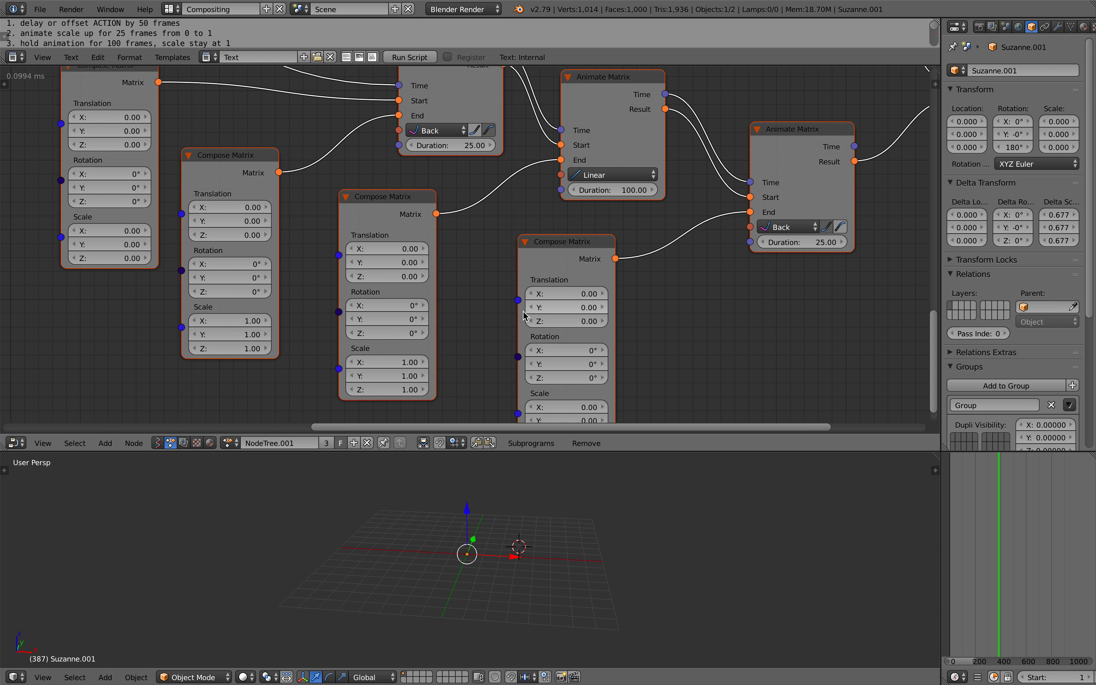
middle_drag(523, 313, 563, 307)
drag(609, 450, 609, 477)
scroll(354, 302, down, 1)
middle_drag(258, 220, 262, 242)
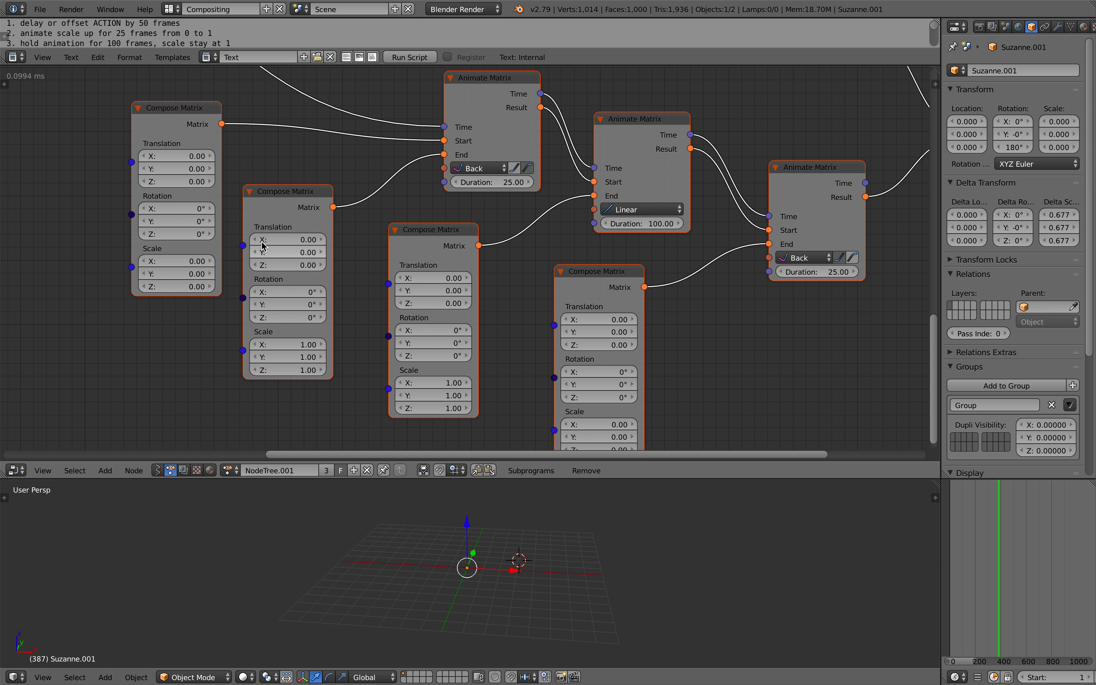
click(186, 156)
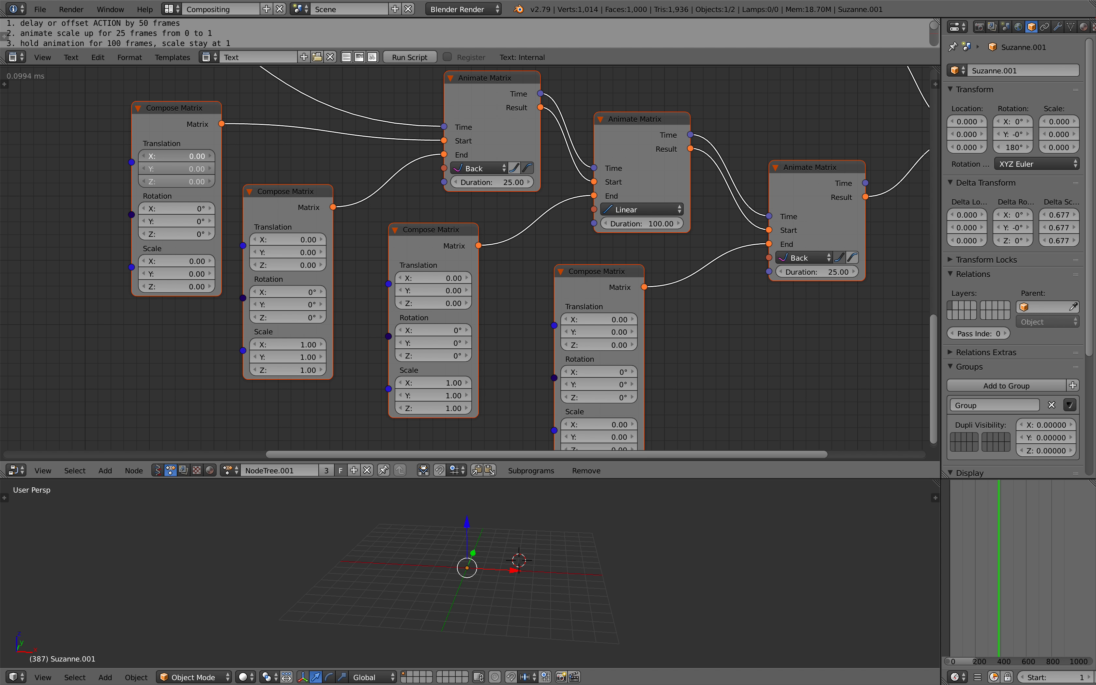
key(Return)
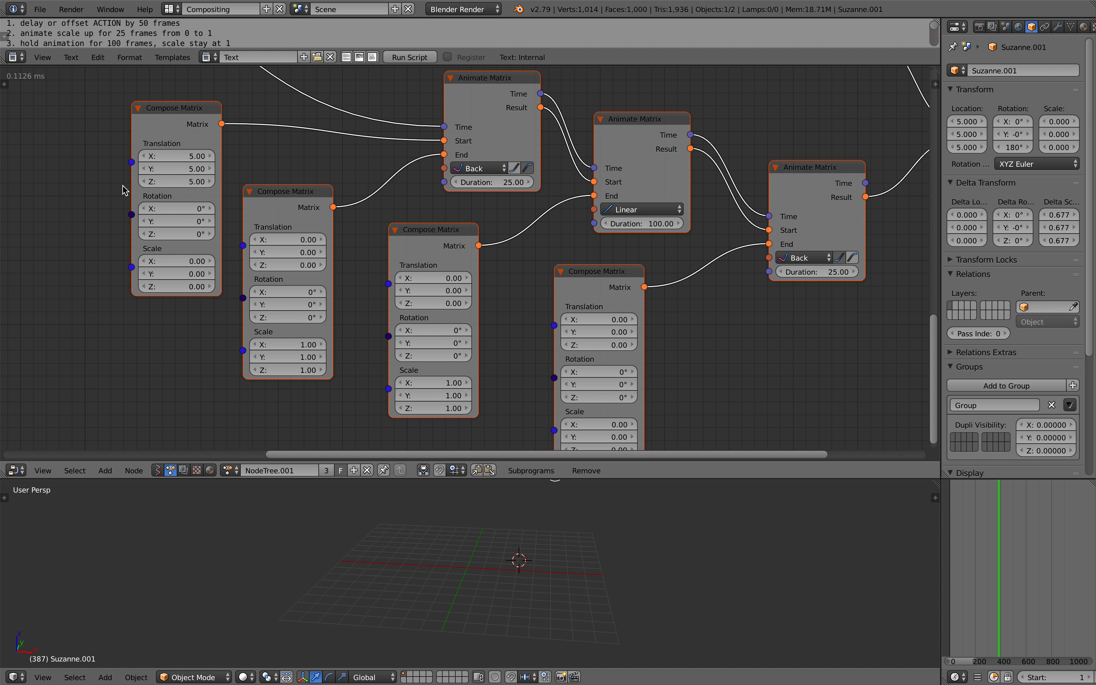
drag(173, 156, 172, 181)
text(0)
key(Return)
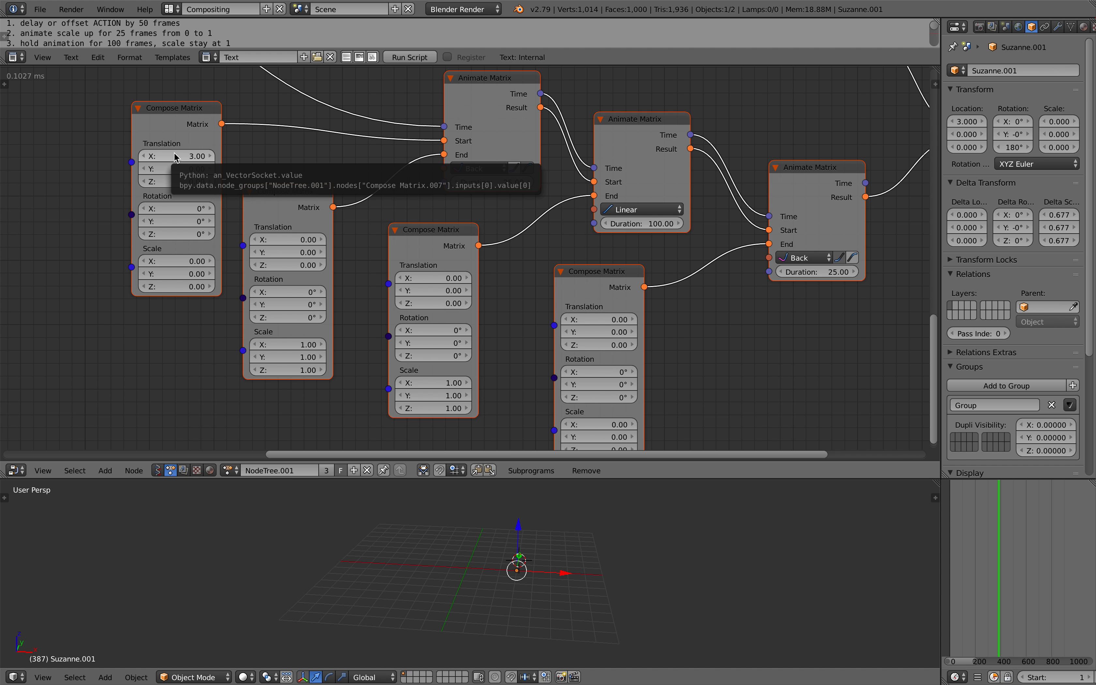
- Set Translation X to 2 in all four duplicated Compose Matrix nodes and check both monkeys at frame 207
click(175, 156)
text(2)
key(Return)
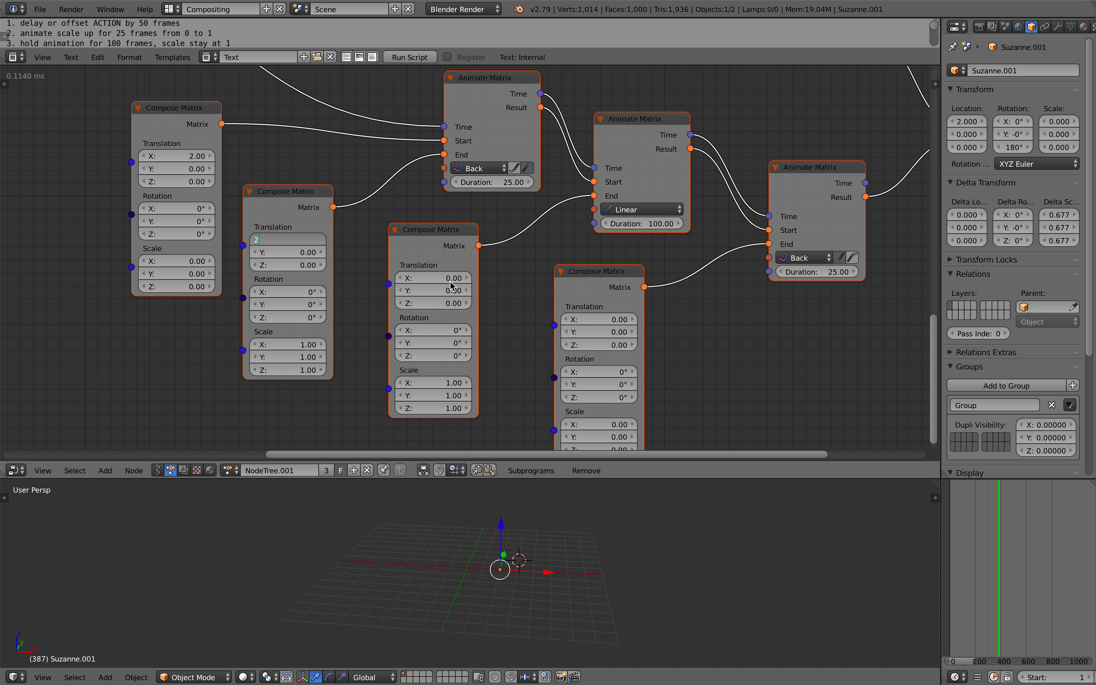
key(Return)
text(2)
key(Return)
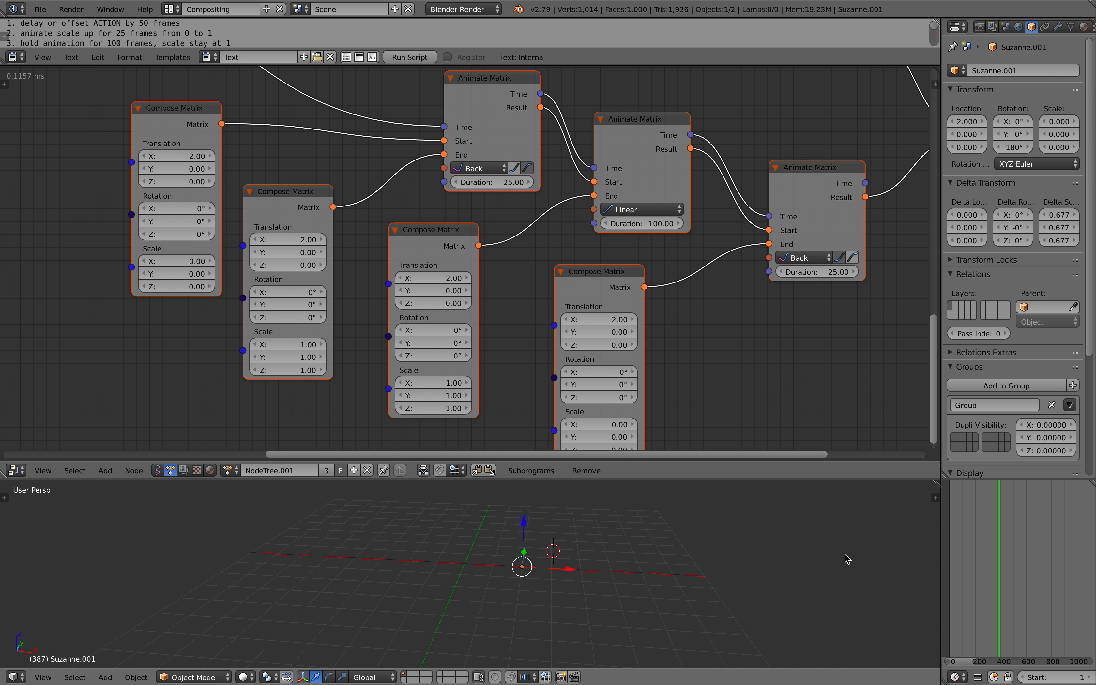
scroll(844, 558, up, 2)
drag(951, 549, 976, 557)
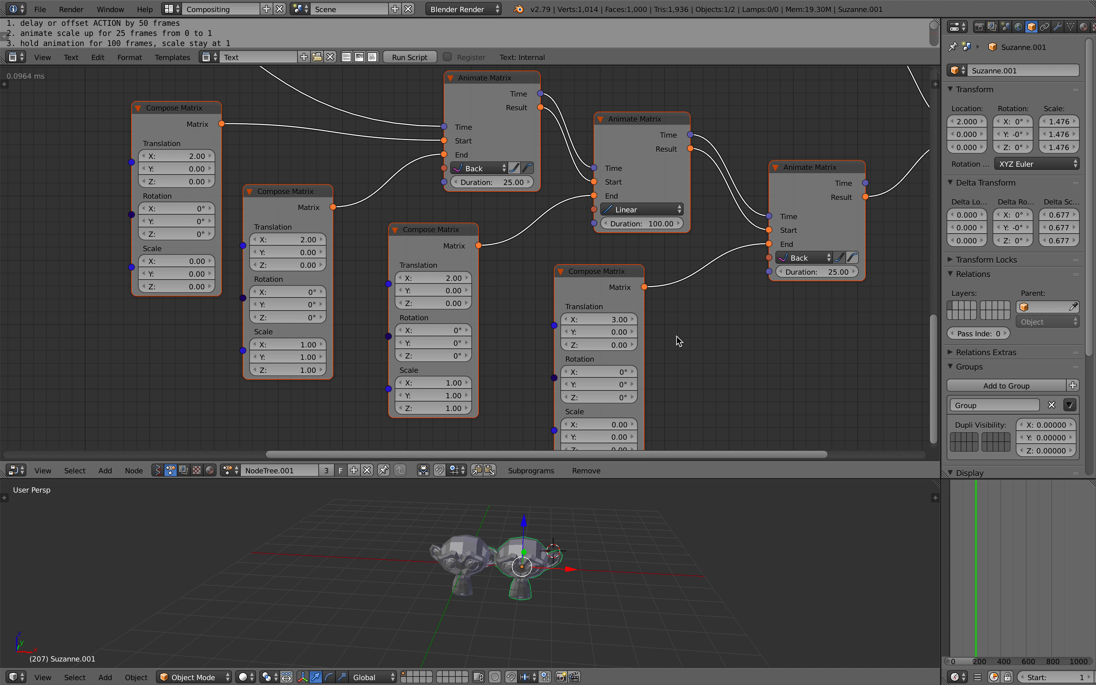
- Set Translation X to 3 in all four Compose Matrix nodes of the duplicated chain
text(3)
key(Return)
click(290, 239)
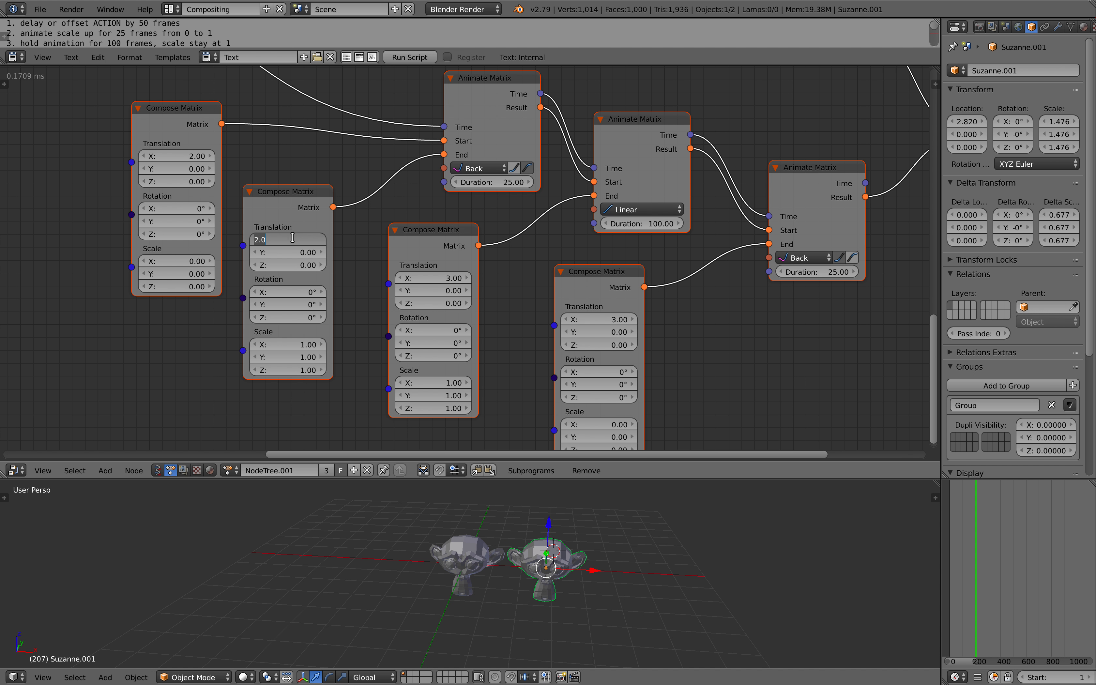
text(3)
key(Return)
text(3)
key(Return)
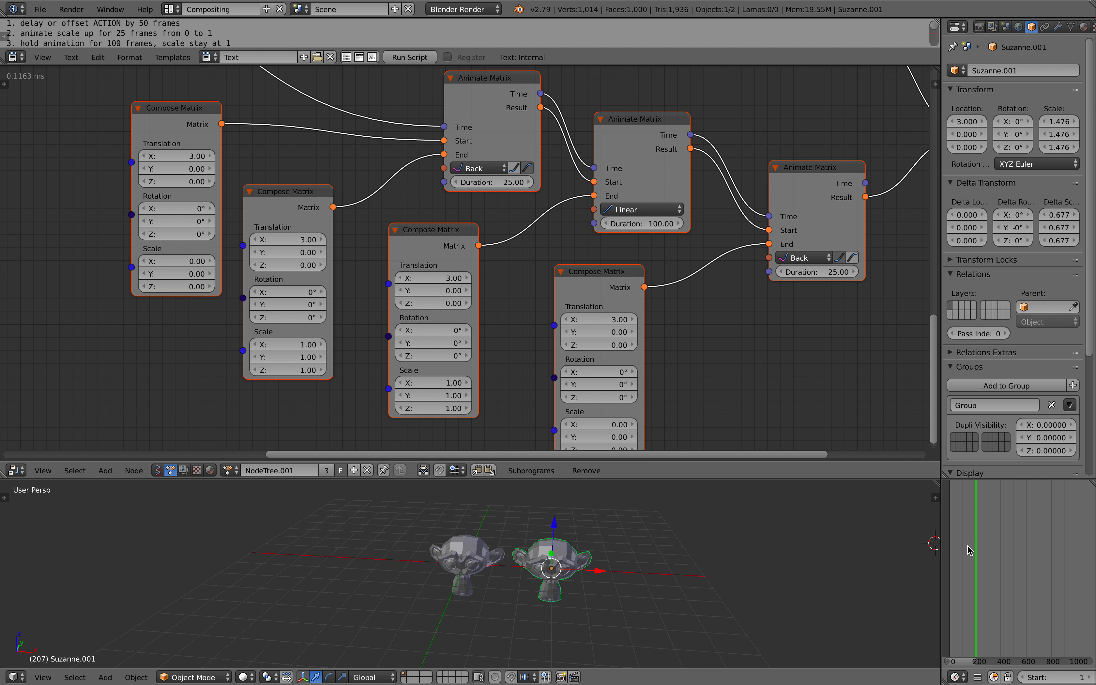
- Set the duplicated chain's Subtract Math value B to 0 and scrub the timeline to frame 366
drag(968, 551, 974, 549)
middle_drag(319, 268, 589, 421)
middle_drag(134, 150, 350, 258)
scroll(436, 271, up, 1)
scroll(436, 272, up, 1)
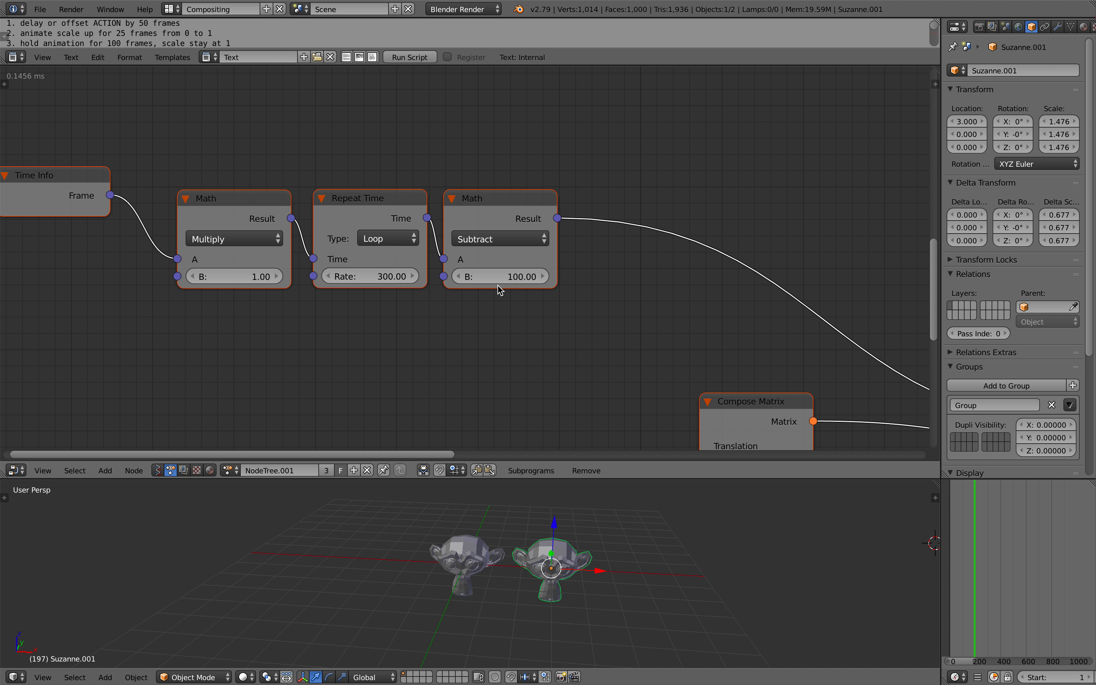
drag(227, 199, 211, 198)
click(493, 275)
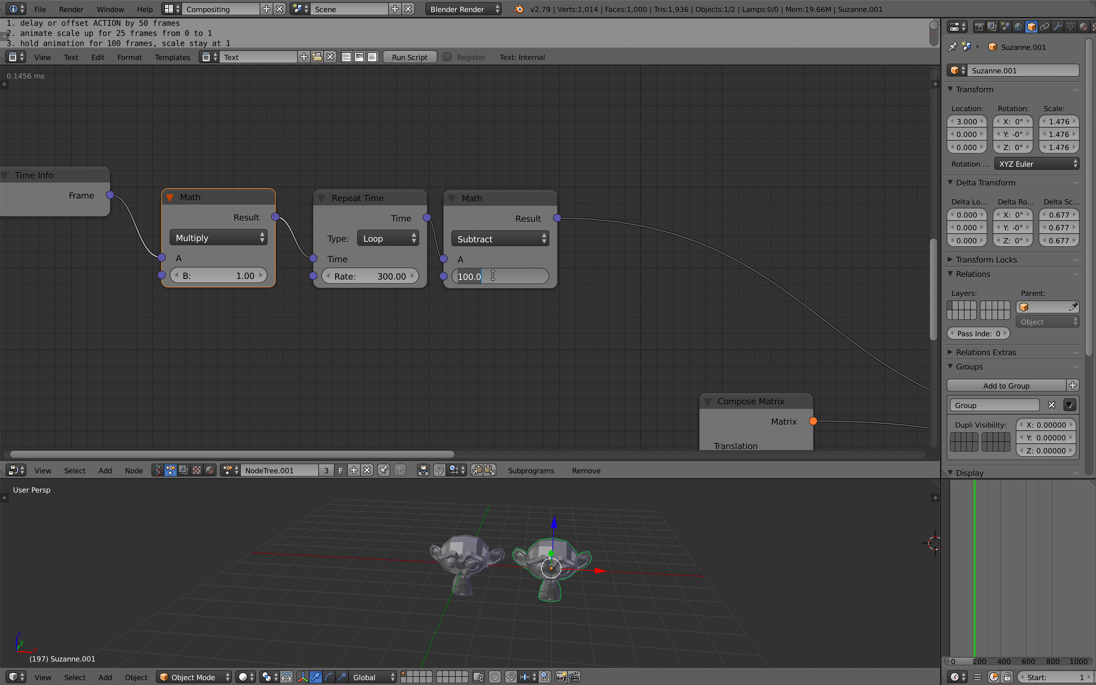
text(0)
key(Return)
drag(960, 554, 995, 552)
- Examine the original and duplicated node chains together with the hold diagram
scroll(588, 300, down, 3)
middle_drag(589, 297, 394, 218)
middle_drag(563, 331, 391, 237)
middle_drag(474, 251, 540, 325)
scroll(419, 234, down, 3)
scroll(421, 238, down, 2)
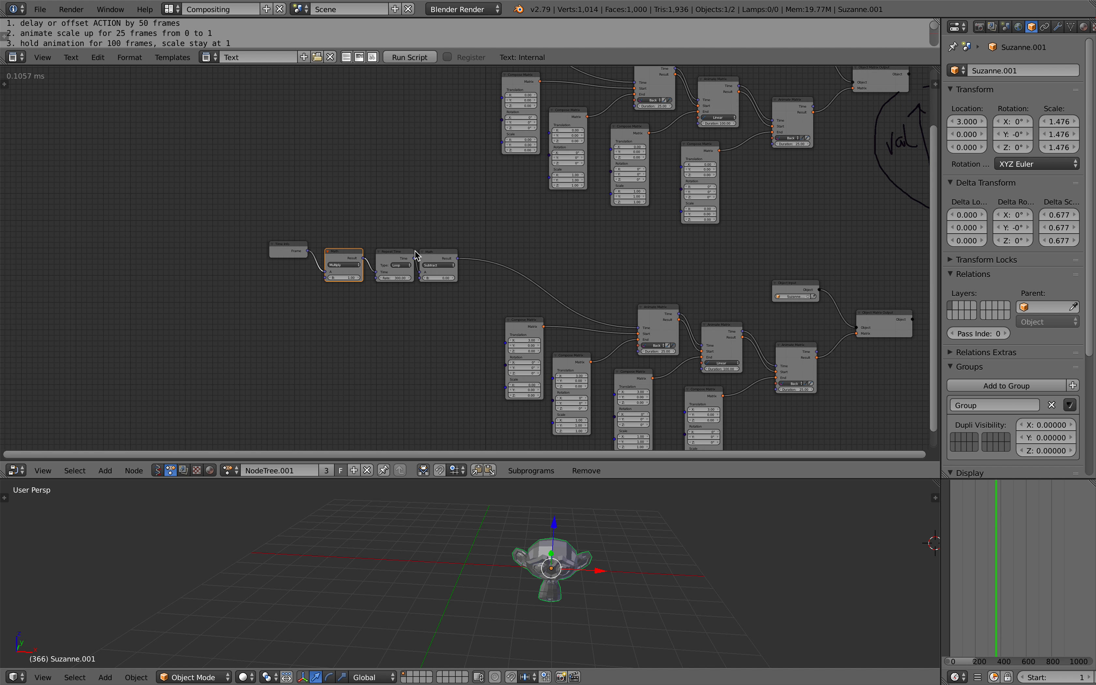
middle_drag(437, 255, 351, 249)
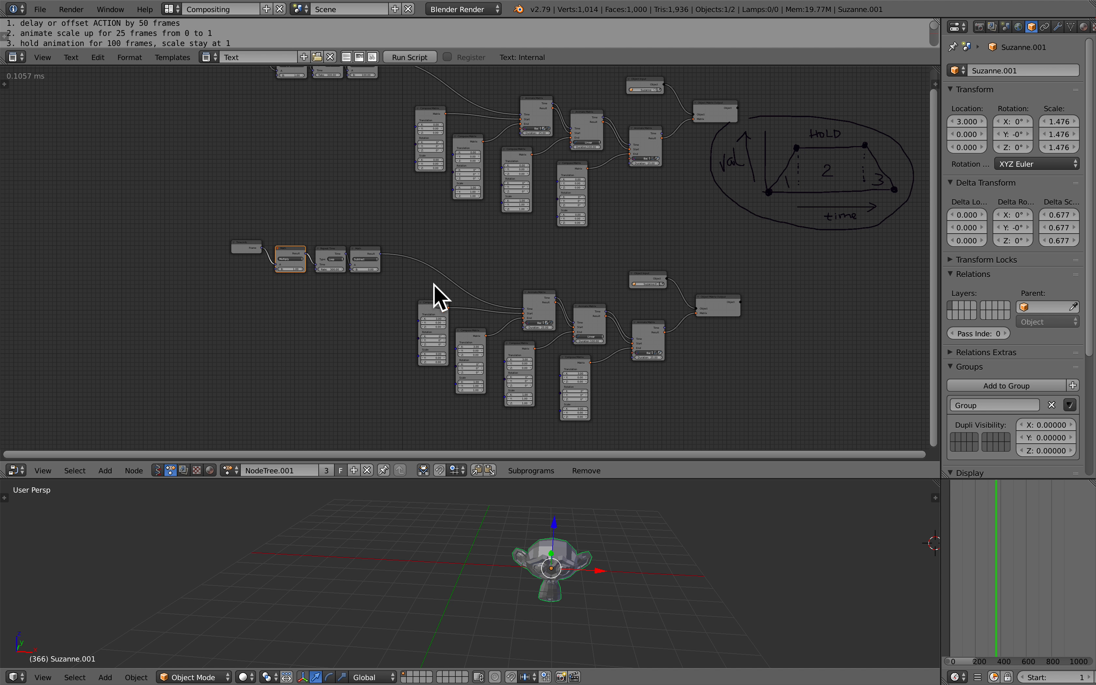
ctrl+scroll(657, 306, right, 5)
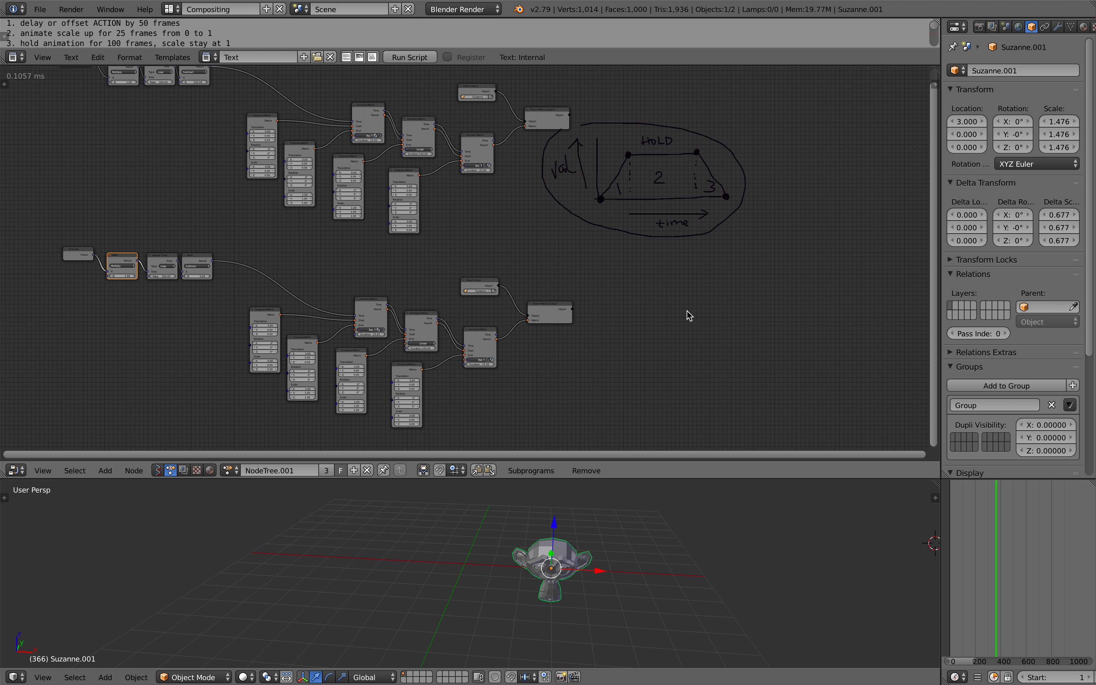
middle_drag(432, 220, 474, 246)
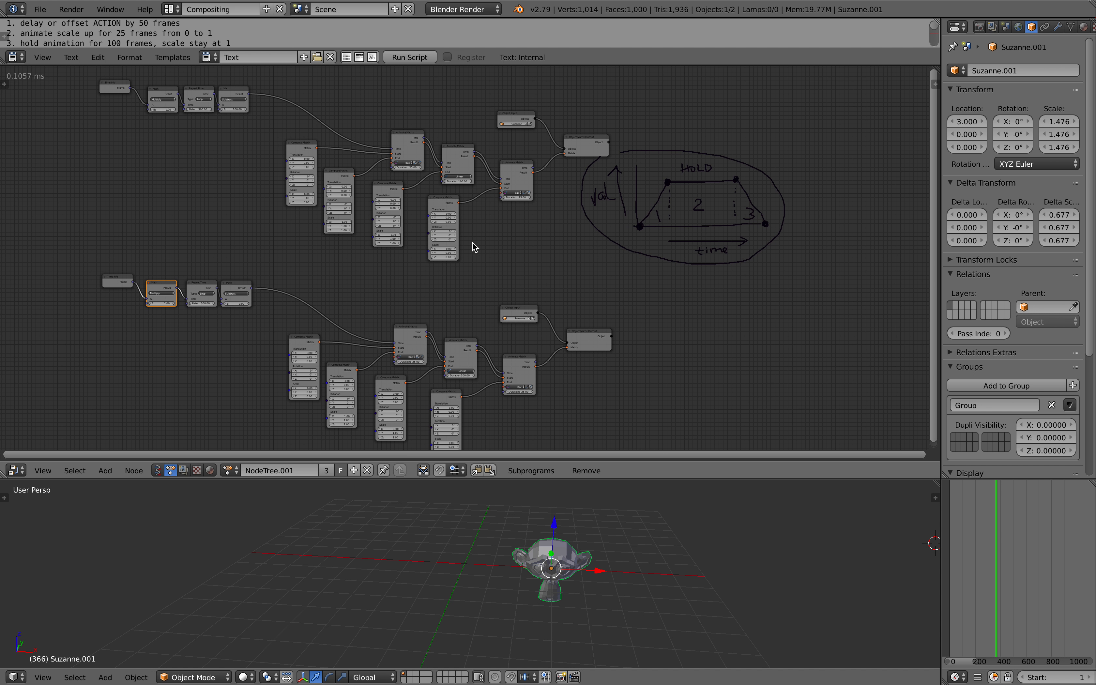
shift+scroll(479, 226, down, 3)
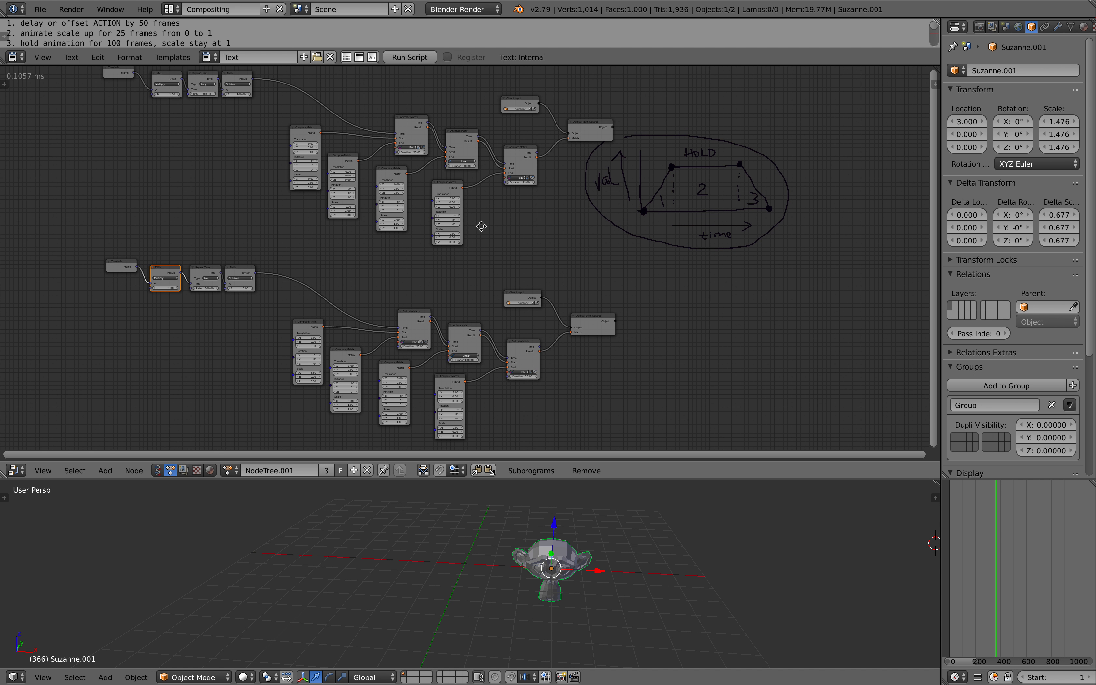
- Examine the duplicated chain's Compose Matrix and Animate Matrix nodes up close
middle_drag(398, 182, 456, 212)
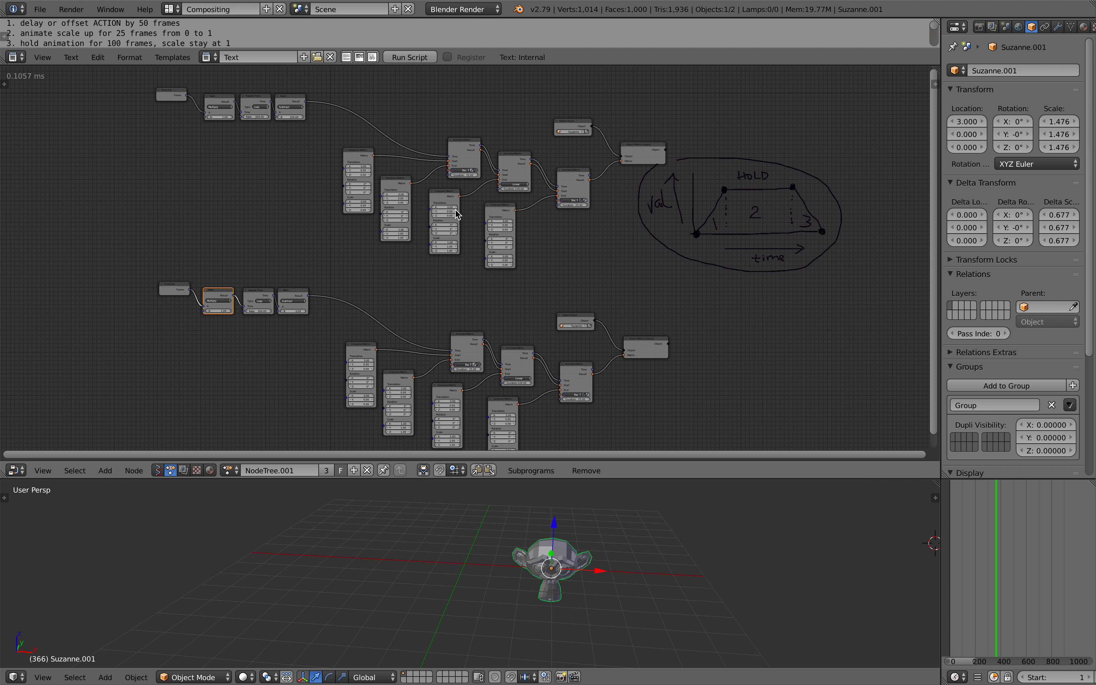
shift+scroll(634, 321, down, 3)
ctrl+scroll(634, 322, right, 3)
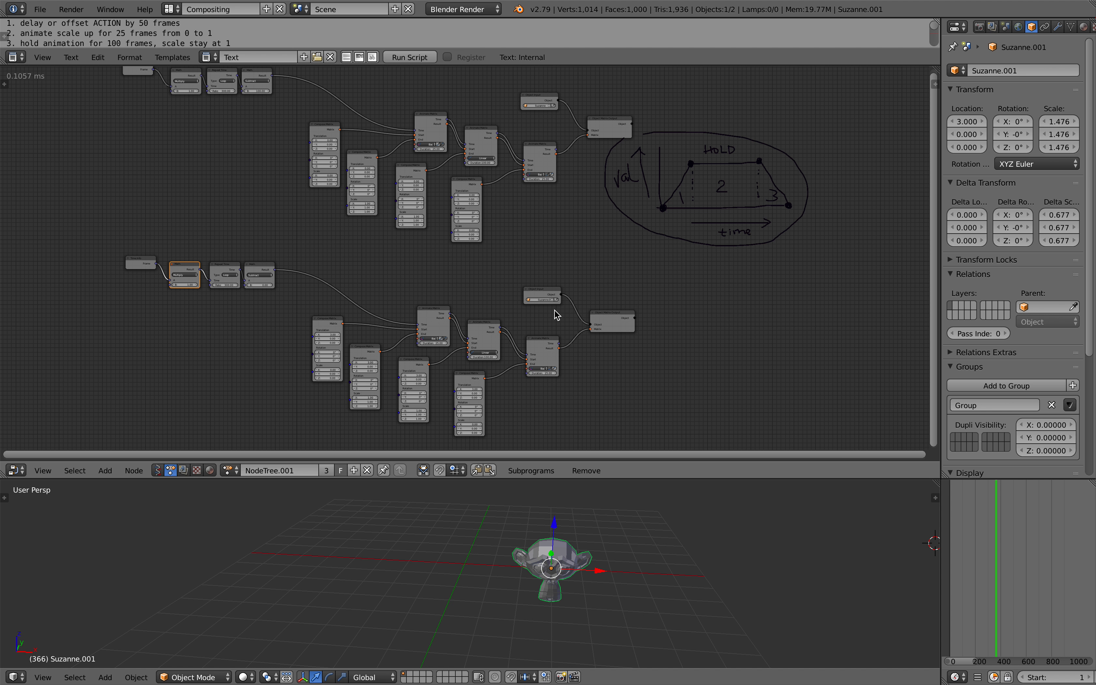
shift+scroll(556, 314, down, 4)
scroll(426, 294, up, 2)
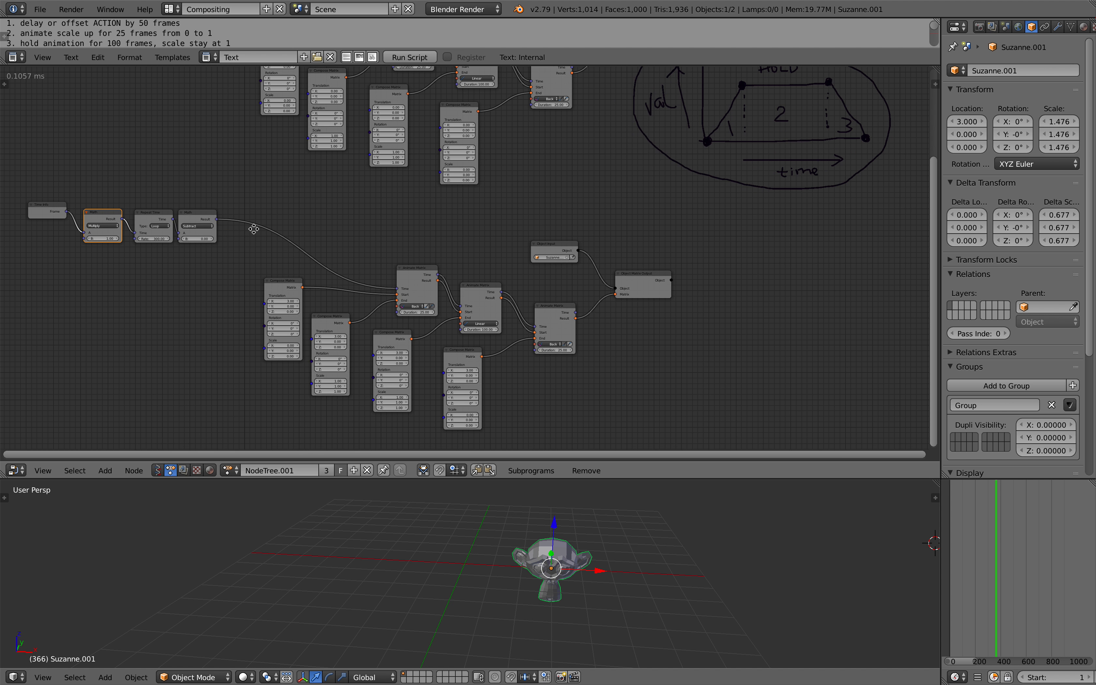
middle_drag(254, 228, 449, 194)
scroll(582, 221, up, 2)
middle_drag(582, 221, 463, 201)
scroll(518, 245, down, 1)
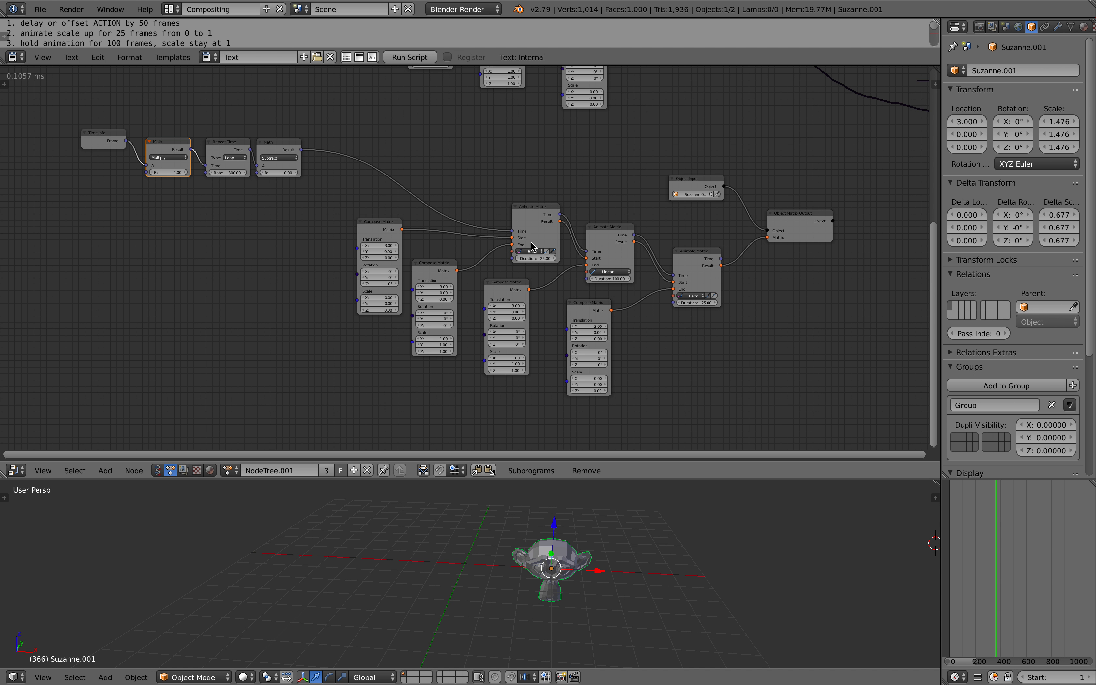
scroll(532, 247, up, 3)
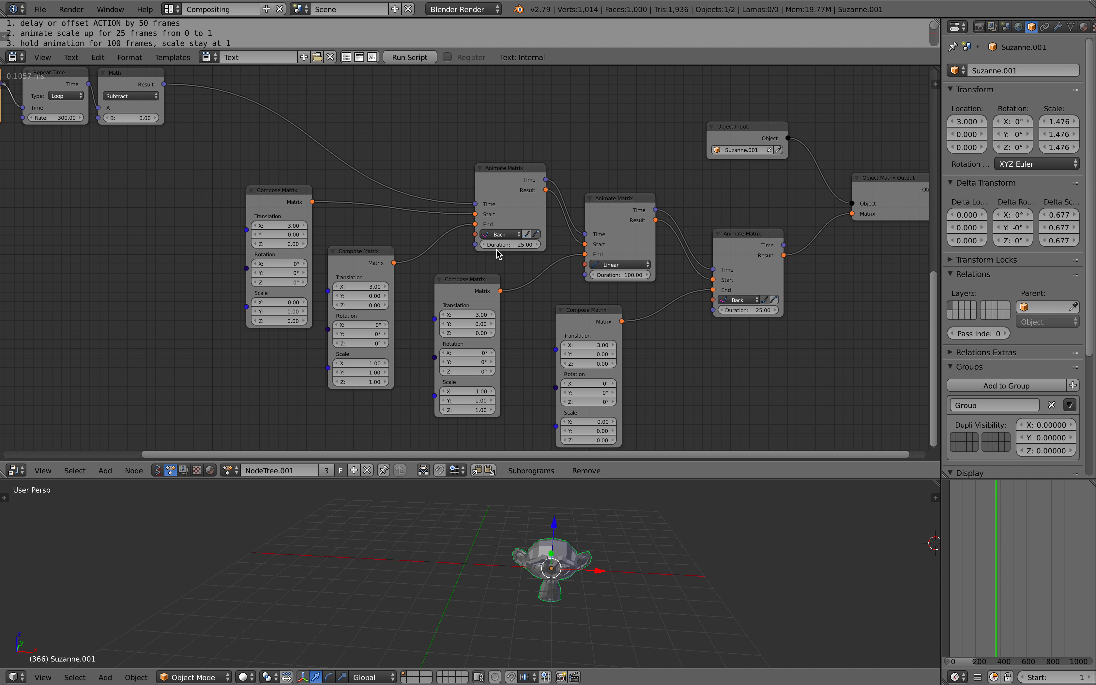
scroll(496, 249, down, 2)
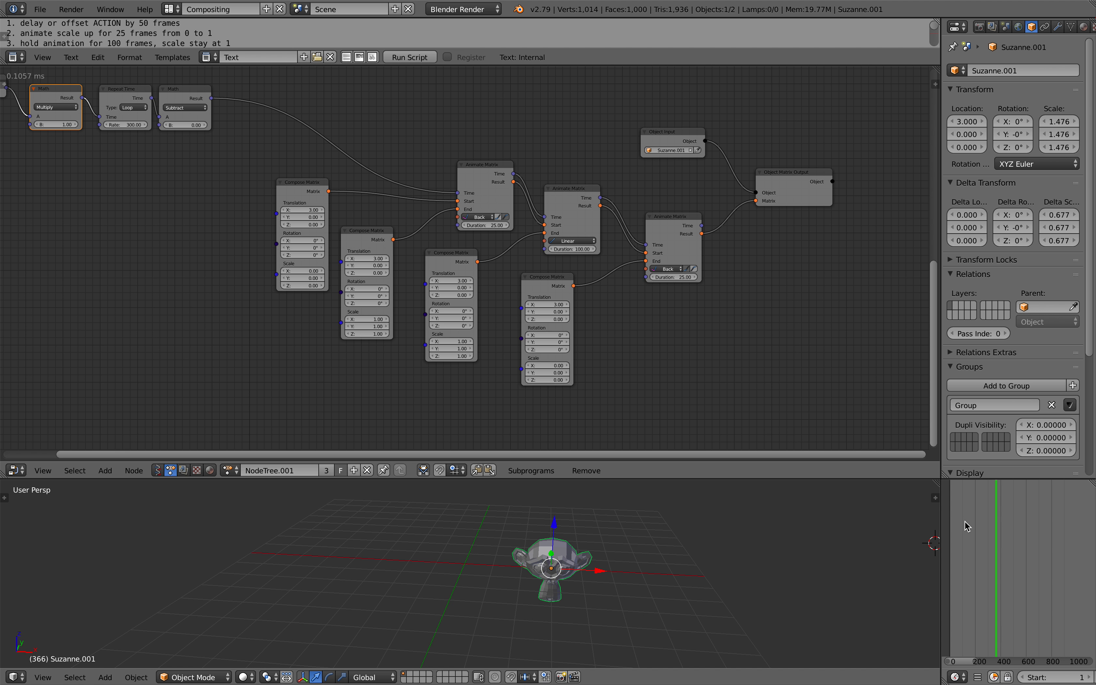
- Scrub the timeline to frame 140 and set Translation Z to 2 in the original chain's second Compose Matrix node
mouse_move(962, 521)
mouse_down()
mouse_move(994, 524)
mouse_move(955, 524)
mouse_move(967, 533)
mouse_up()
middle_drag(408, 136, 441, 318)
scroll(408, 272, up, 4)
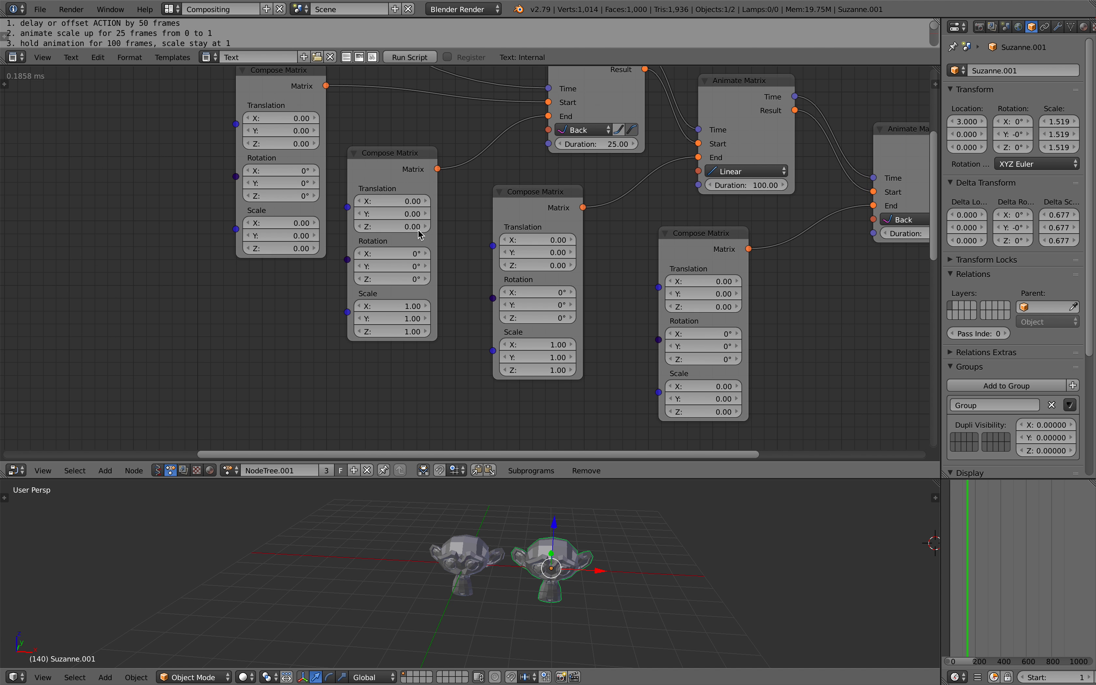
middle_drag(446, 271, 442, 268)
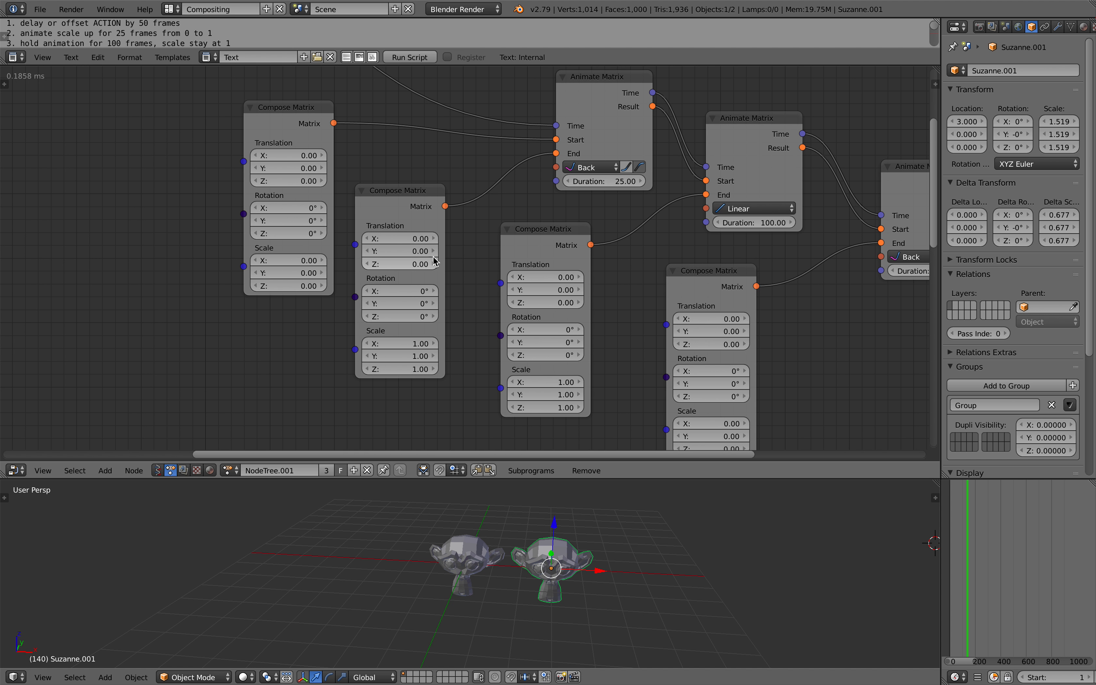
scroll(421, 648, down, 2)
middle_drag(432, 325, 417, 316)
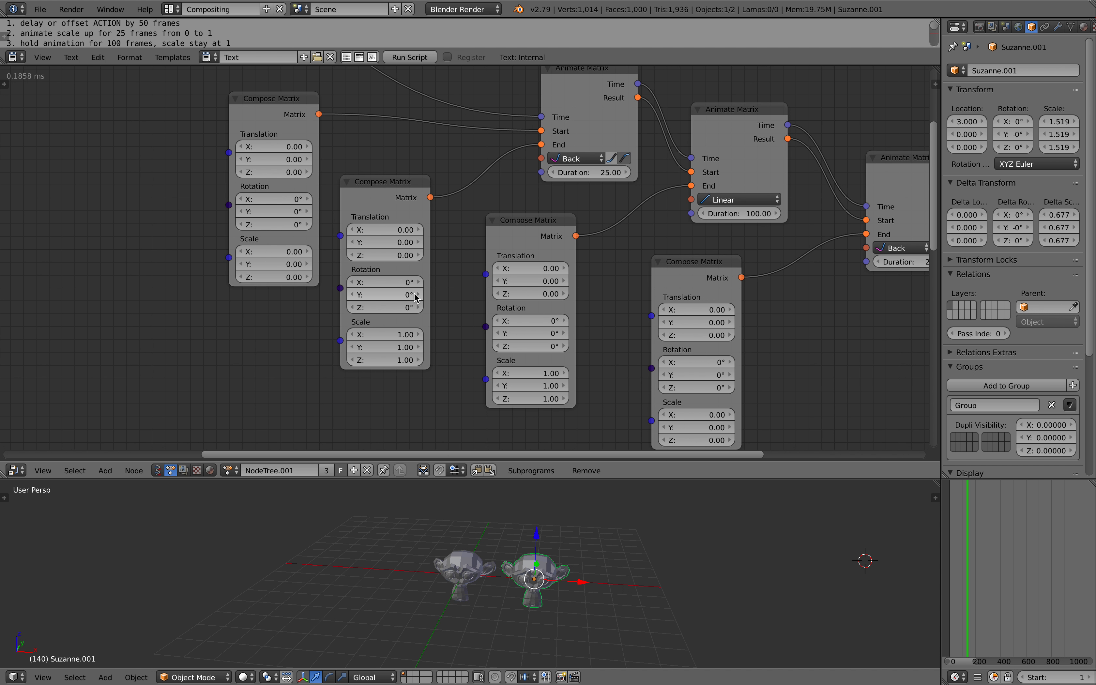
scroll(392, 259, up, 1)
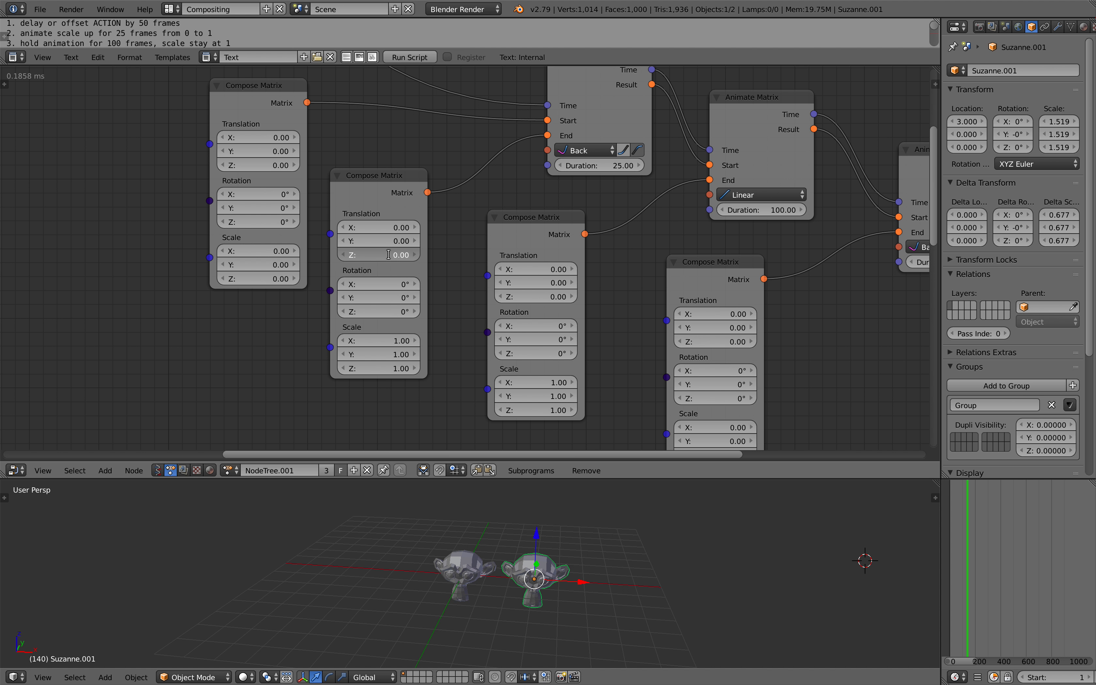
text(2)
key(Return)
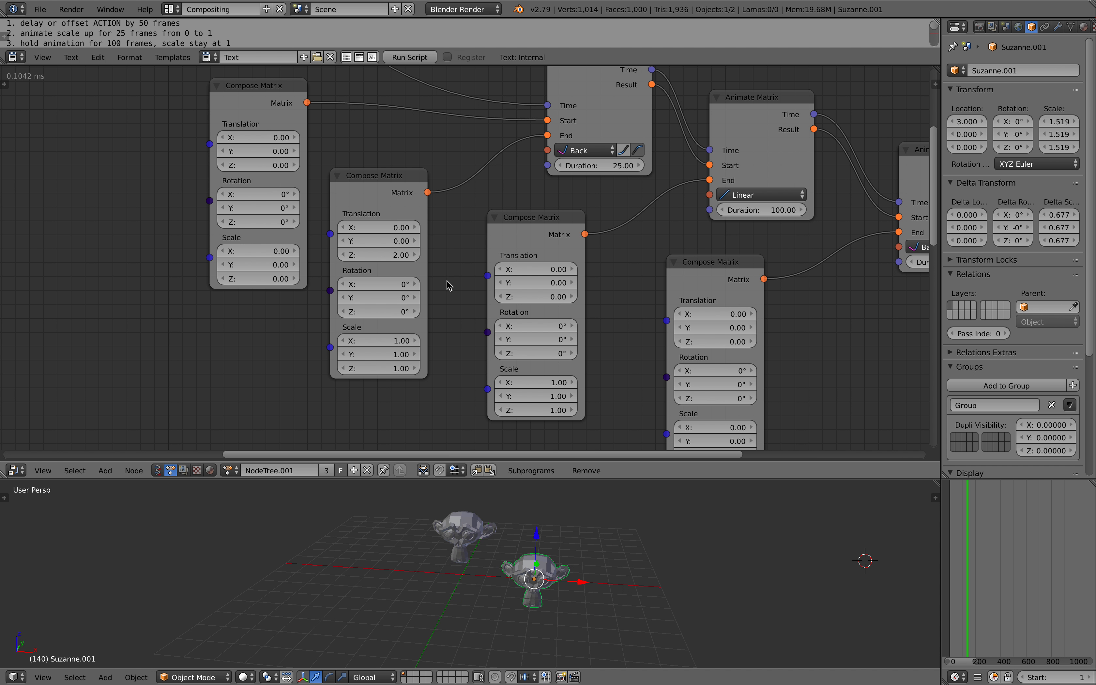
- Set Translation Z to 2 in the original chain's third Compose Matrix node and scrub to frame 192
click(535, 296)
text(2)
key(Return)
mouse_move(953, 567)
mouse_down()
mouse_move(993, 573)
mouse_move(956, 567)
mouse_move(985, 565)
mouse_move(973, 565)
mouse_up()
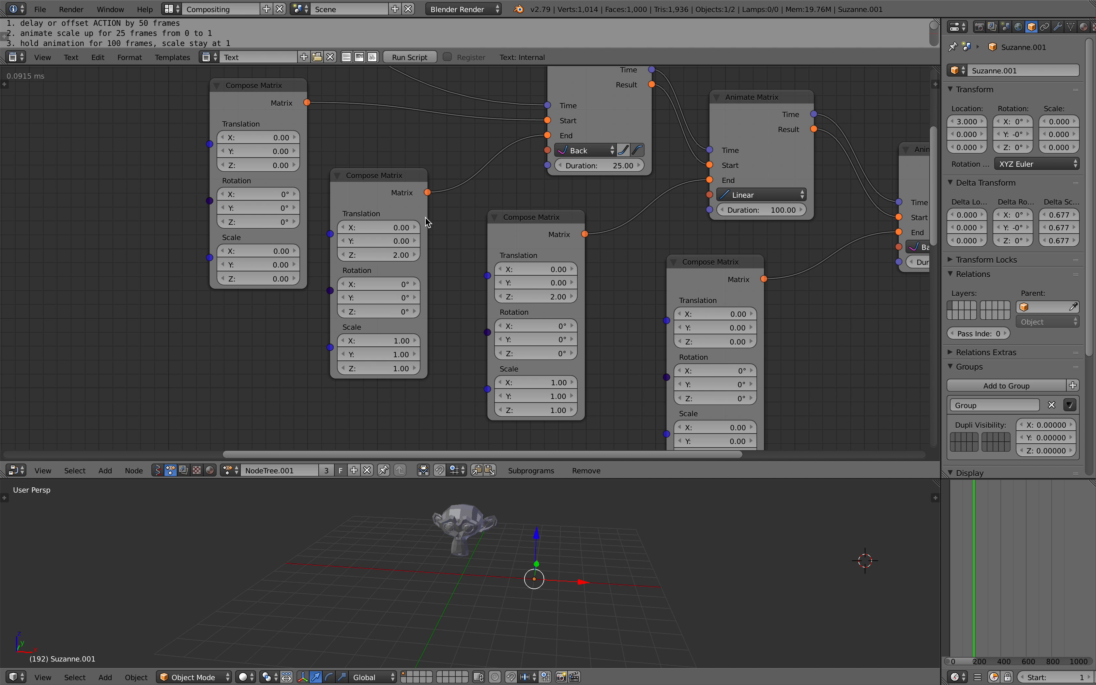
- Set Translation Z to 3 in the original chain's second and third Compose Matrix nodes and scrub to frame 161
click(388, 257)
text(3)
key(Return)
click(536, 296)
text(3)
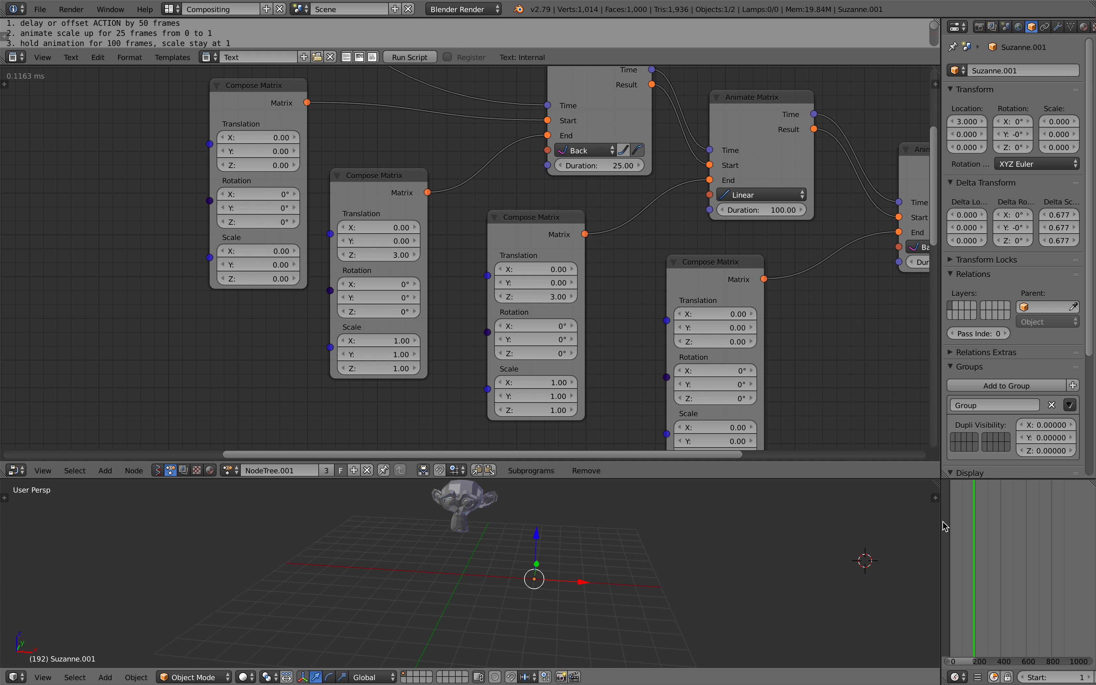
drag(944, 526, 970, 521)
- Rearrange the original chain's four Compose Matrix nodes with more space between them
scroll(480, 235, down, 5)
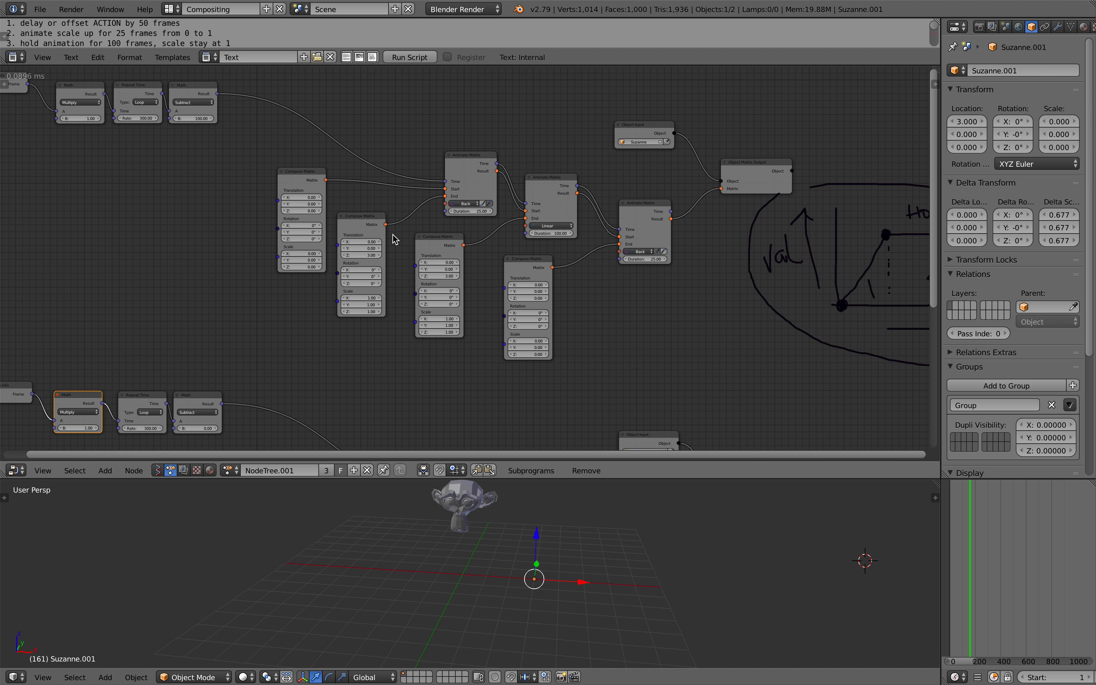
scroll(398, 213, up, 3)
click(220, 118)
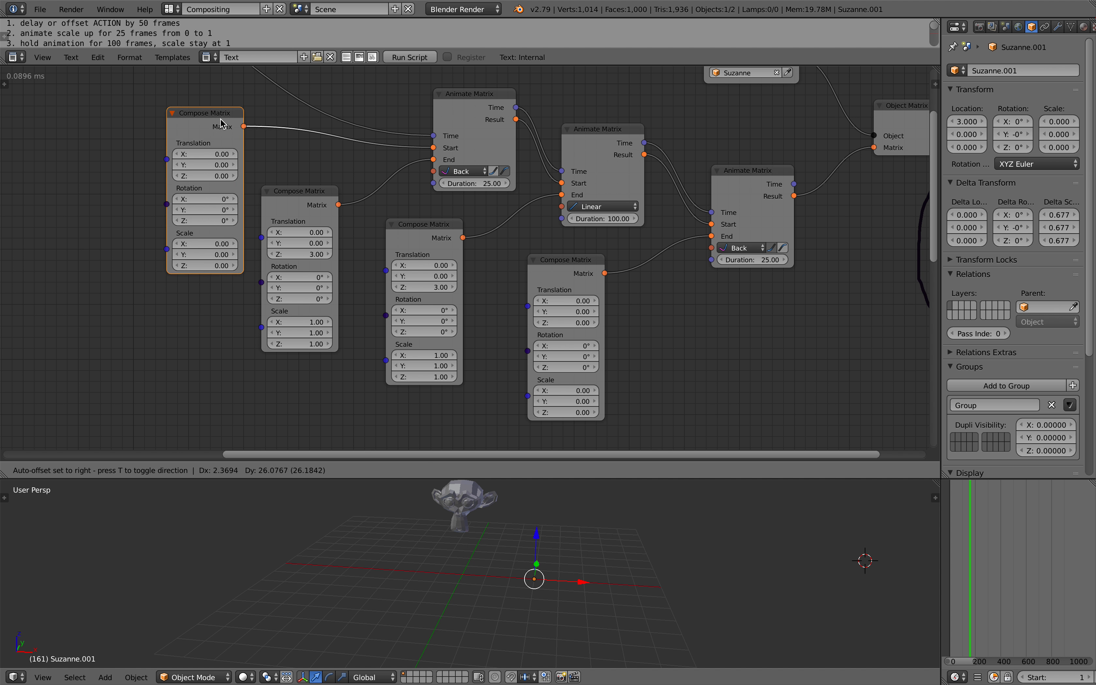
click(298, 205)
drag(299, 205, 298, 208)
drag(414, 224, 419, 231)
drag(566, 259, 636, 267)
drag(432, 235, 470, 235)
drag(313, 199, 320, 197)
- Compare the original chain's three Animate Matrix nodes with the phases of the hold diagram
scroll(317, 190, down, 2)
middle_drag(307, 156, 294, 183)
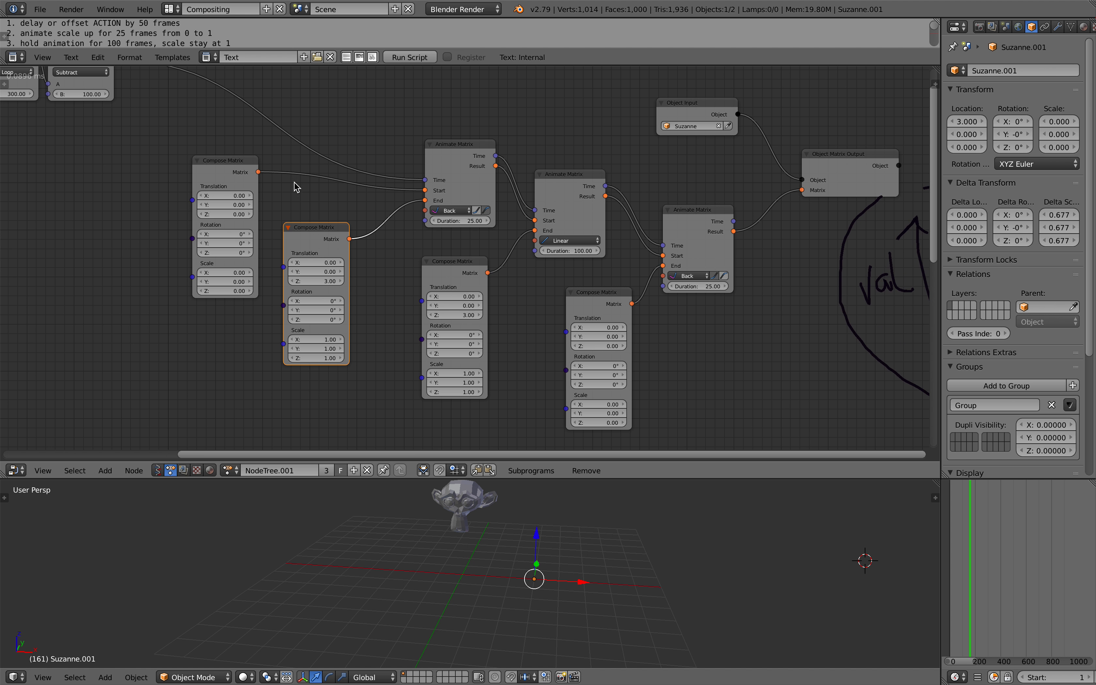
middle_drag(525, 178, 416, 189)
scroll(334, 141, up, 2)
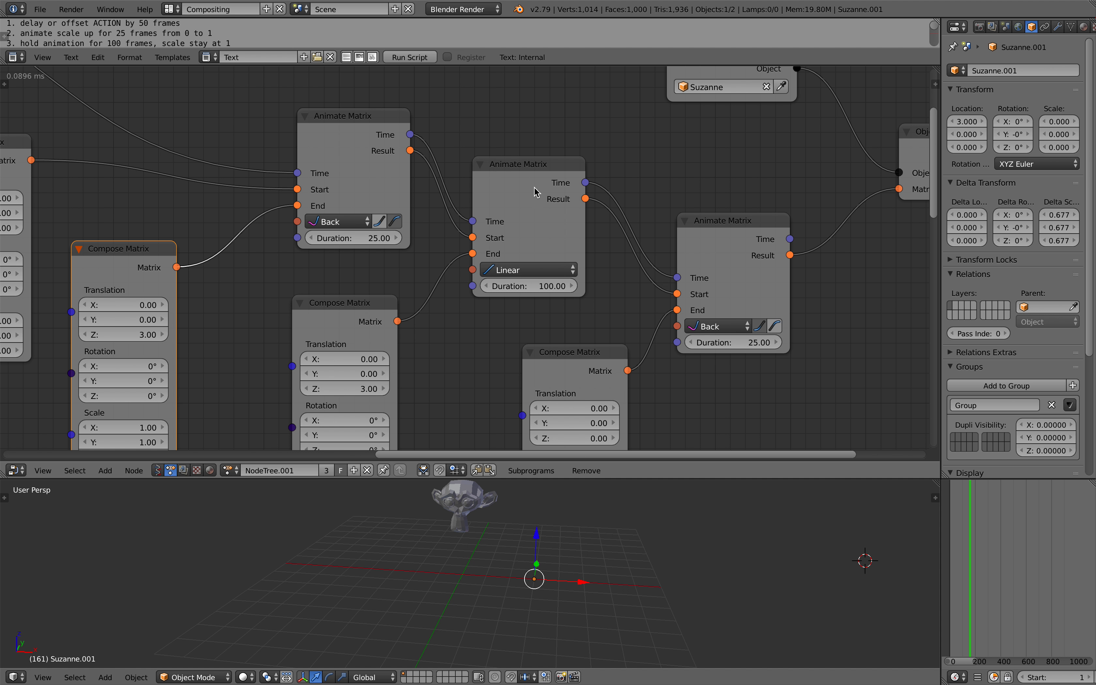
scroll(634, 267, down, 6)
mouse_move(685, 297)
middle_down()
mouse_move(507, 238)
mouse_move(202, 239)
middle_up()
scroll(486, 257, up, 4)
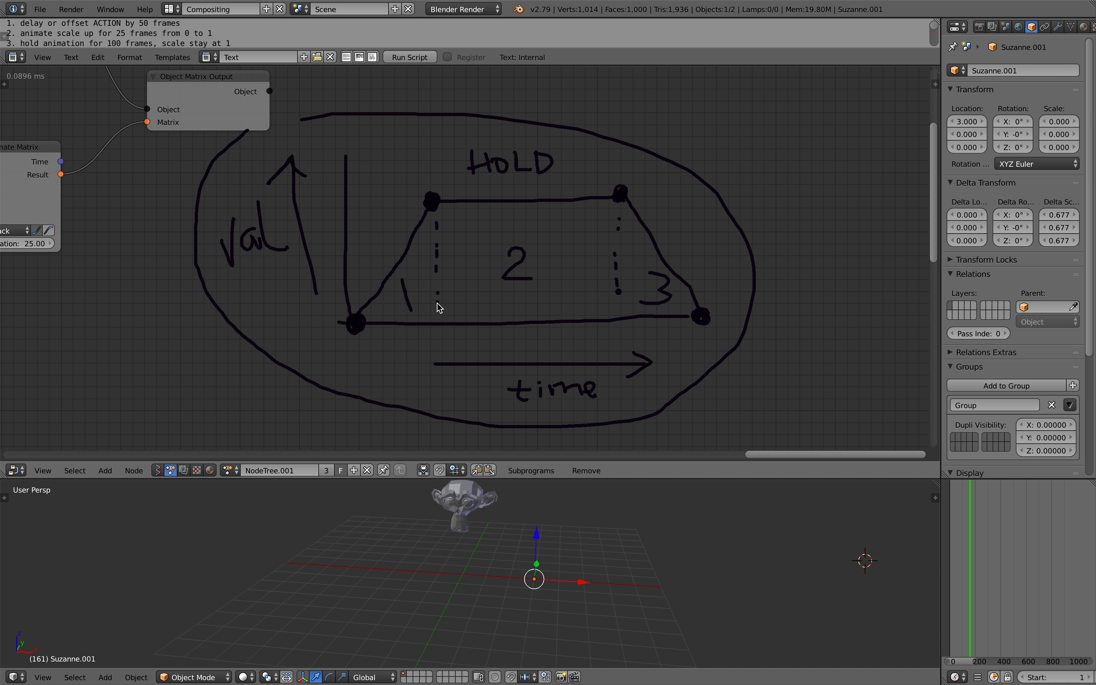
scroll(543, 154, down, 4)
middle_drag(643, 136, 913, 142)
middle_drag(385, 230, 238, 214)
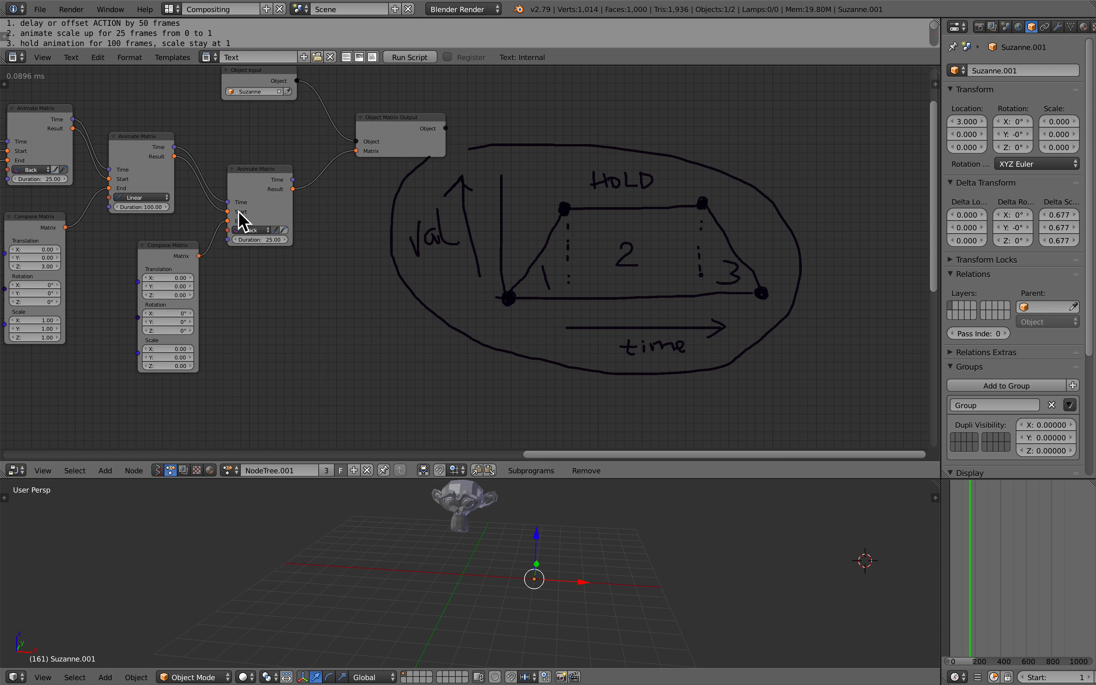
- Sketch a freehand zigzag curve in the empty area beside the hold diagram
scroll(272, 211, up, 3)
mouse_move(684, 208)
middle_down()
mouse_move(407, 232)
mouse_move(306, 249)
mouse_move(265, 270)
middle_up()
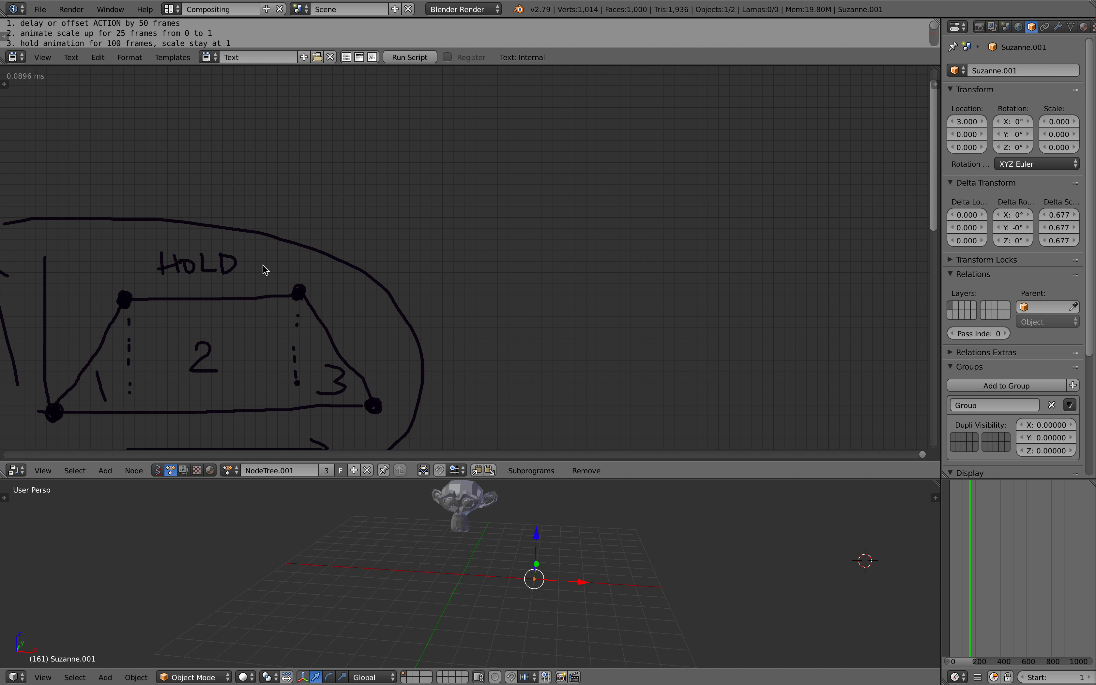
middle_drag(393, 253, 374, 247)
scroll(374, 247, down, 2)
scroll(448, 235, up, 1)
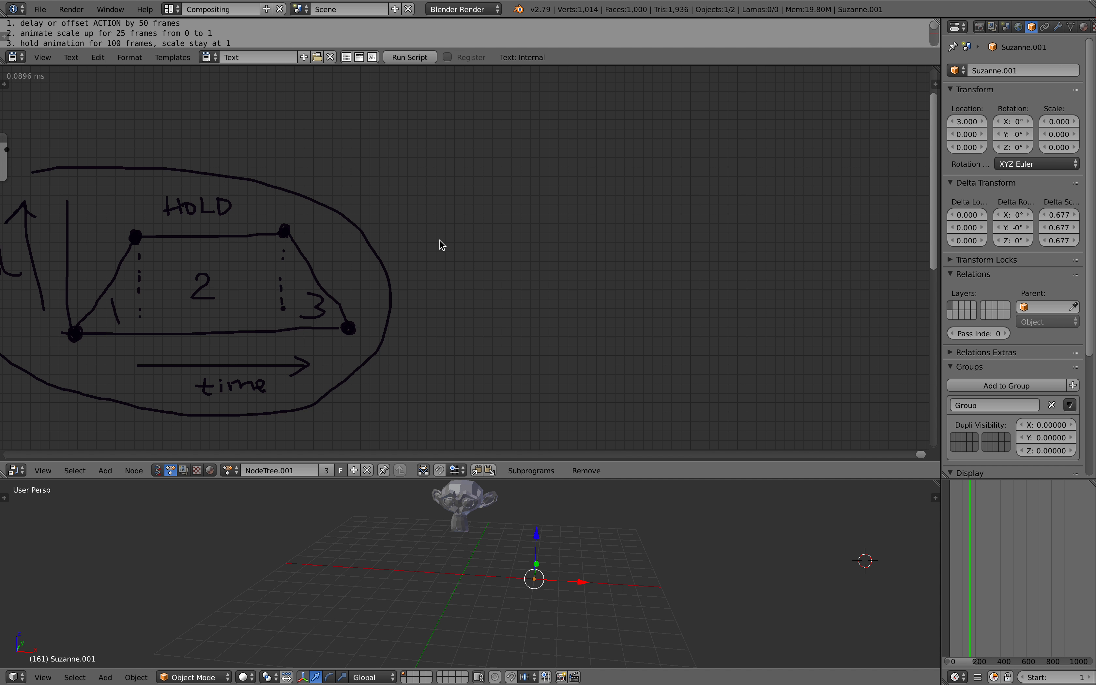
mouse_move(442, 245)
mouse_down()
mouse_move(498, 150)
mouse_move(550, 184)
mouse_move(679, 70)
mouse_move(757, 170)
mouse_move(850, 241)
mouse_up()
scroll(264, 237, down, 2)
- Draw a wide freehand box beside the original chain and write ACTION inside it
middle_drag(264, 238, 506, 195)
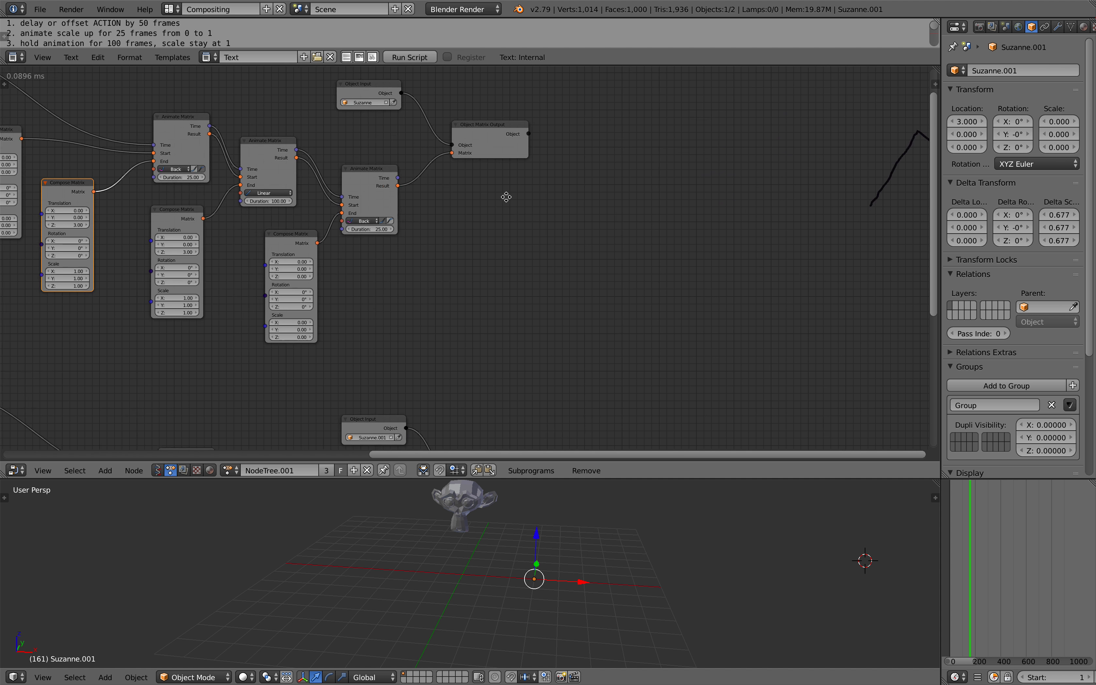
scroll(525, 221, up, 4)
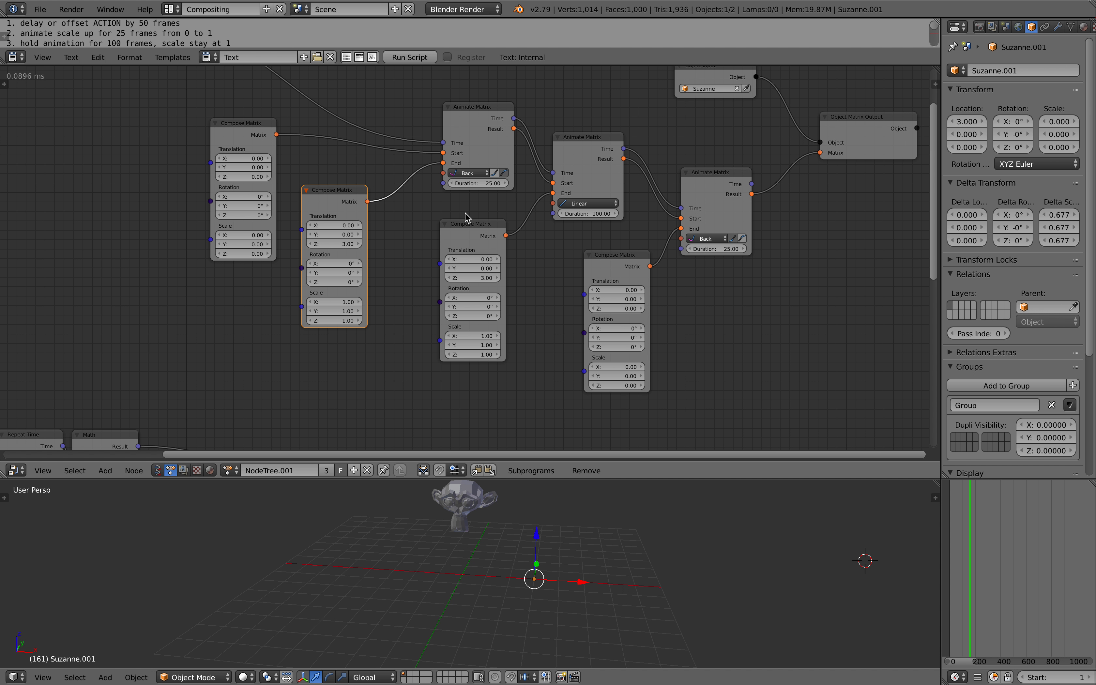
scroll(466, 216, up, 2)
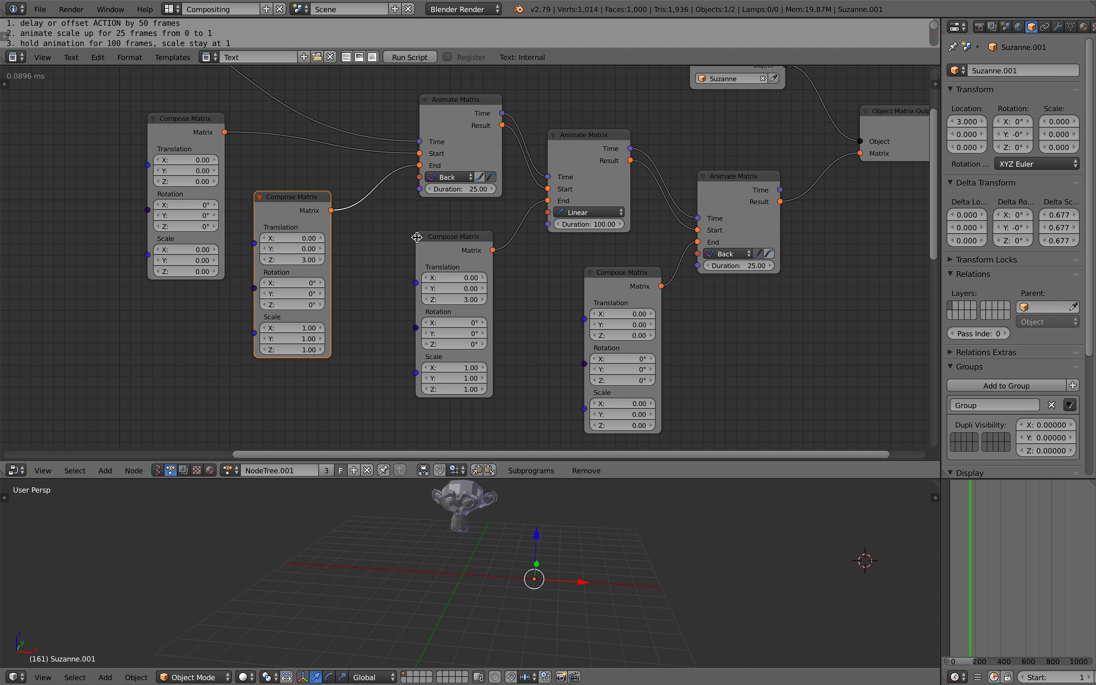
middle_drag(232, 193, 325, 186)
scroll(337, 190, down, 1)
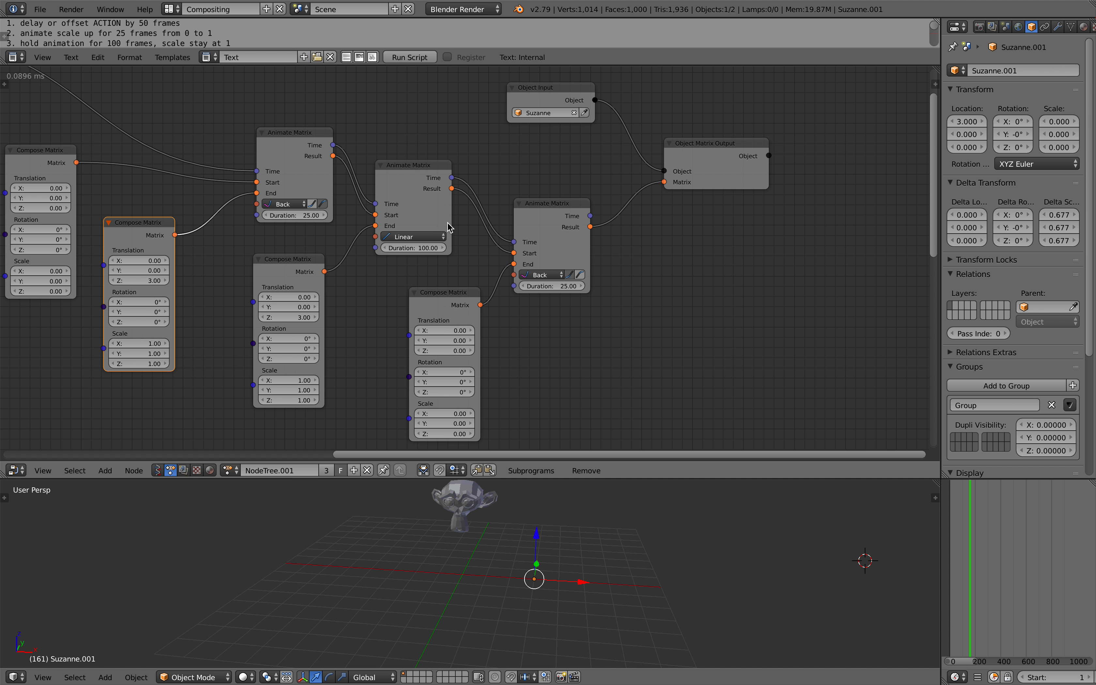
middle_drag(448, 227, 324, 242)
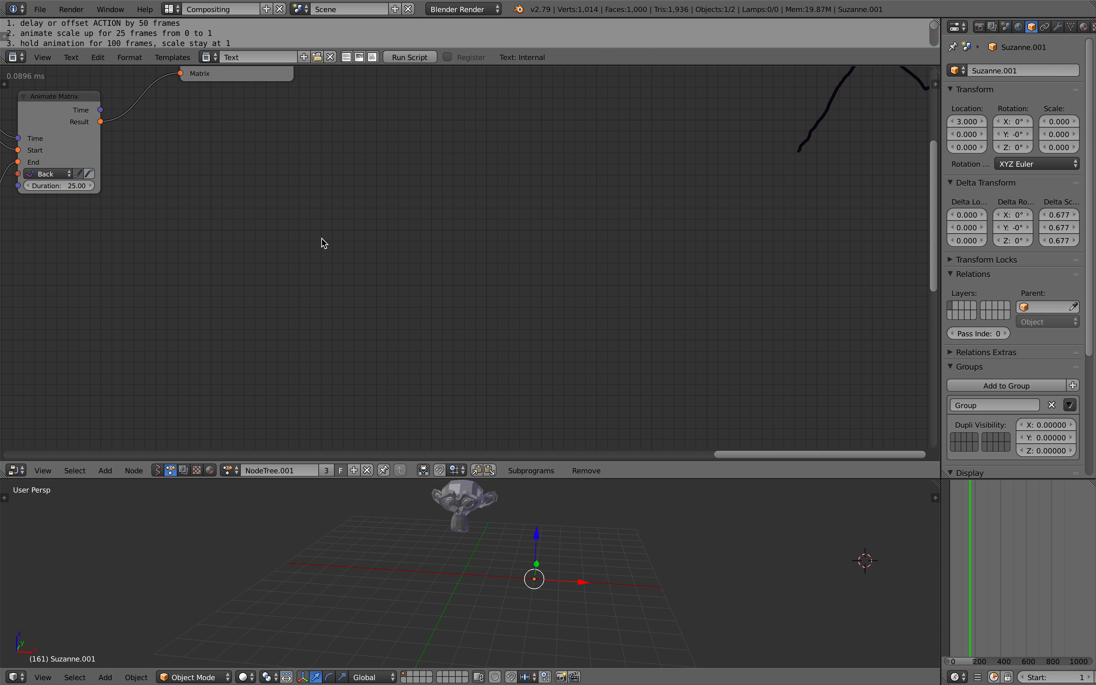
mouse_move(301, 205)
mouse_down()
mouse_move(304, 274)
mouse_move(523, 285)
mouse_move(672, 272)
mouse_move(580, 210)
mouse_move(307, 209)
mouse_up()
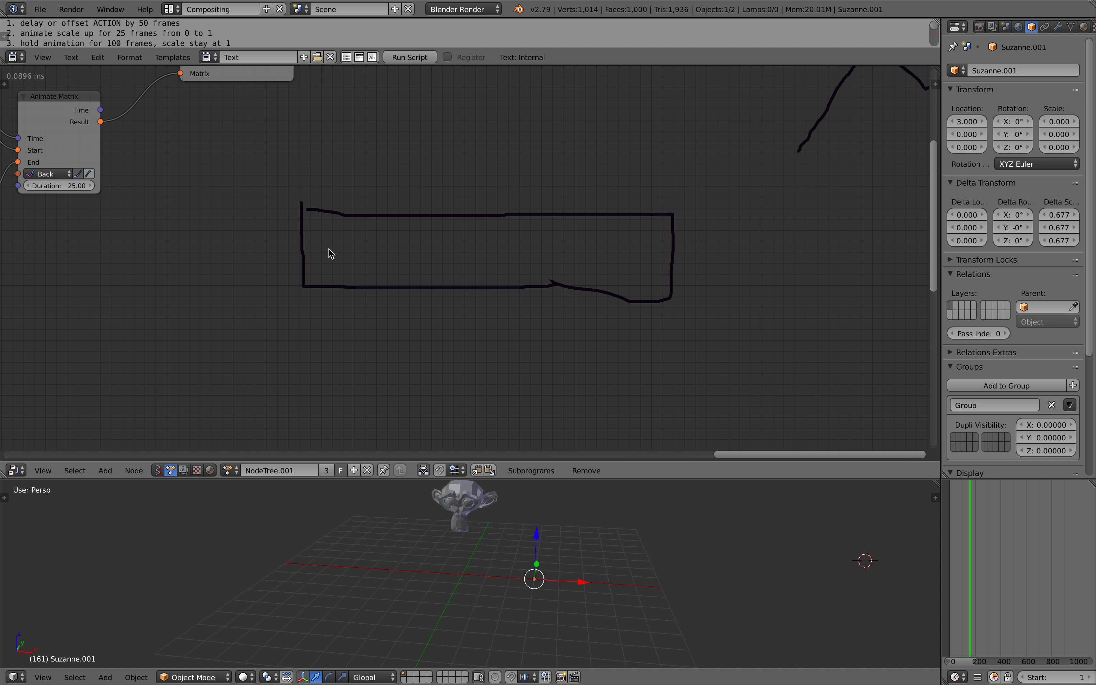
mouse_move(343, 271)
mouse_down()
mouse_move(360, 234)
mouse_move(384, 272)
mouse_move(380, 252)
mouse_up()
mouse_move(404, 238)
mouse_down()
mouse_move(415, 264)
mouse_move(476, 240)
mouse_move(458, 266)
mouse_up()
mouse_move(489, 235)
mouse_down()
mouse_move(494, 250)
mouse_move(528, 240)
mouse_up()
mouse_move(571, 272)
mouse_down()
mouse_move(567, 255)
mouse_move(619, 247)
mouse_up()
- Write NLA beside the ACTION box and circle it
middle_drag(741, 251, 657, 255)
drag(654, 235, 693, 281)
mouse_move(714, 231)
mouse_down()
mouse_move(751, 286)
mouse_move(780, 286)
mouse_up()
mouse_move(653, 207)
mouse_down()
mouse_move(848, 246)
mouse_move(652, 247)
mouse_up()
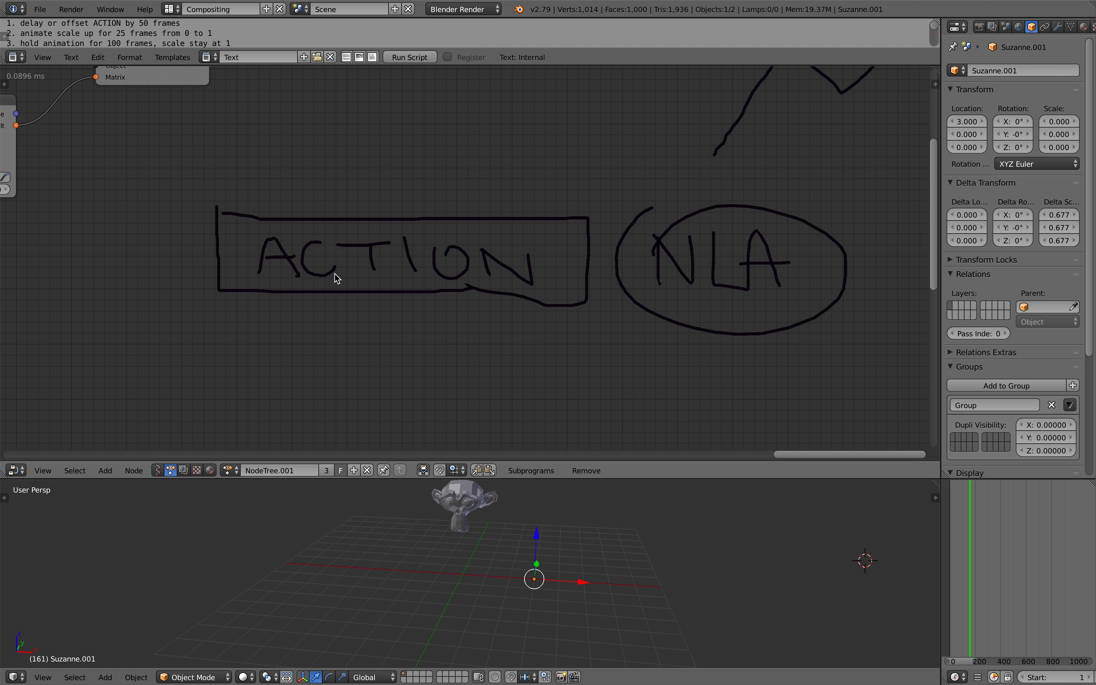
- Outline the ACTION box again, add an arrow to it from a small circle, and sketch a jagged curve above it
mouse_move(185, 194)
mouse_down()
mouse_move(244, 276)
mouse_move(595, 221)
mouse_move(225, 183)
mouse_move(218, 192)
mouse_up()
mouse_move(126, 354)
mouse_down()
mouse_move(218, 292)
mouse_move(209, 322)
mouse_up()
mouse_move(115, 347)
mouse_down()
mouse_move(67, 435)
mouse_move(74, 388)
mouse_up()
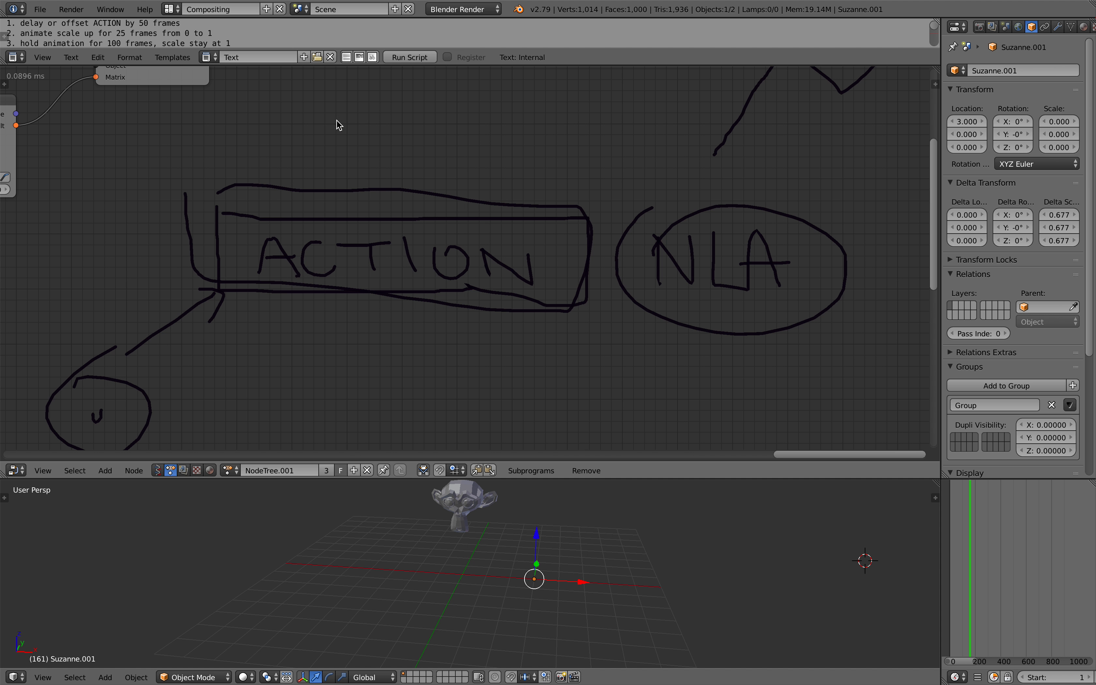
mouse_move(267, 171)
mouse_down()
mouse_move(391, 151)
mouse_move(557, 184)
mouse_up()
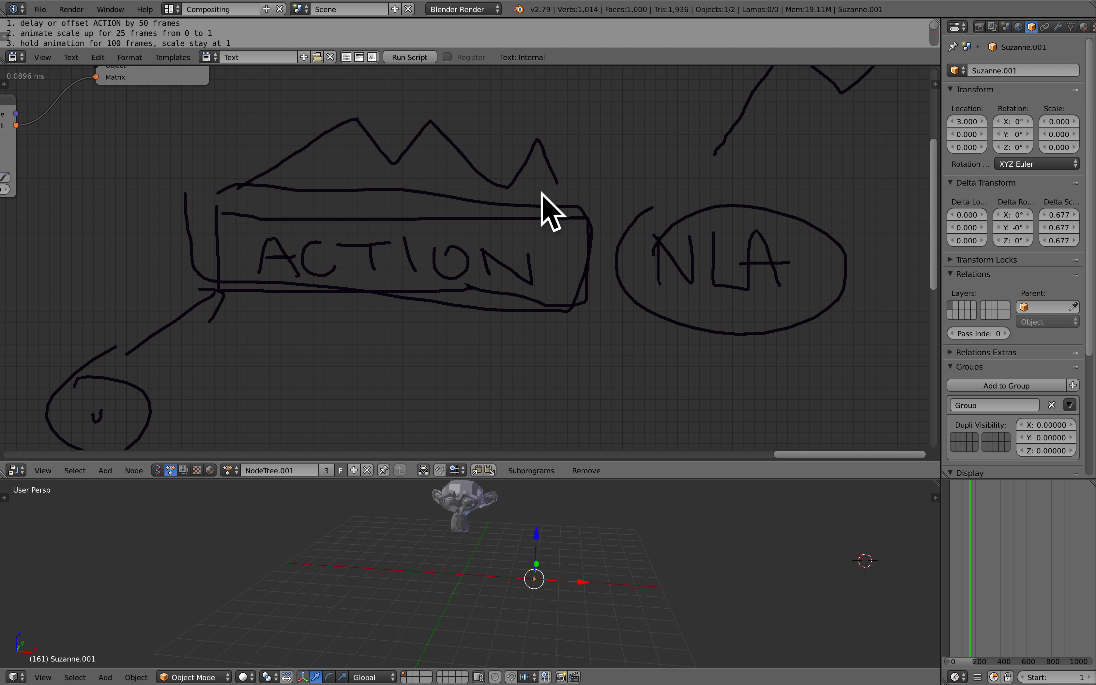
scroll(442, 255, down, 5)
middle_drag(443, 253, 527, 236)
middle_drag(351, 219, 561, 190)
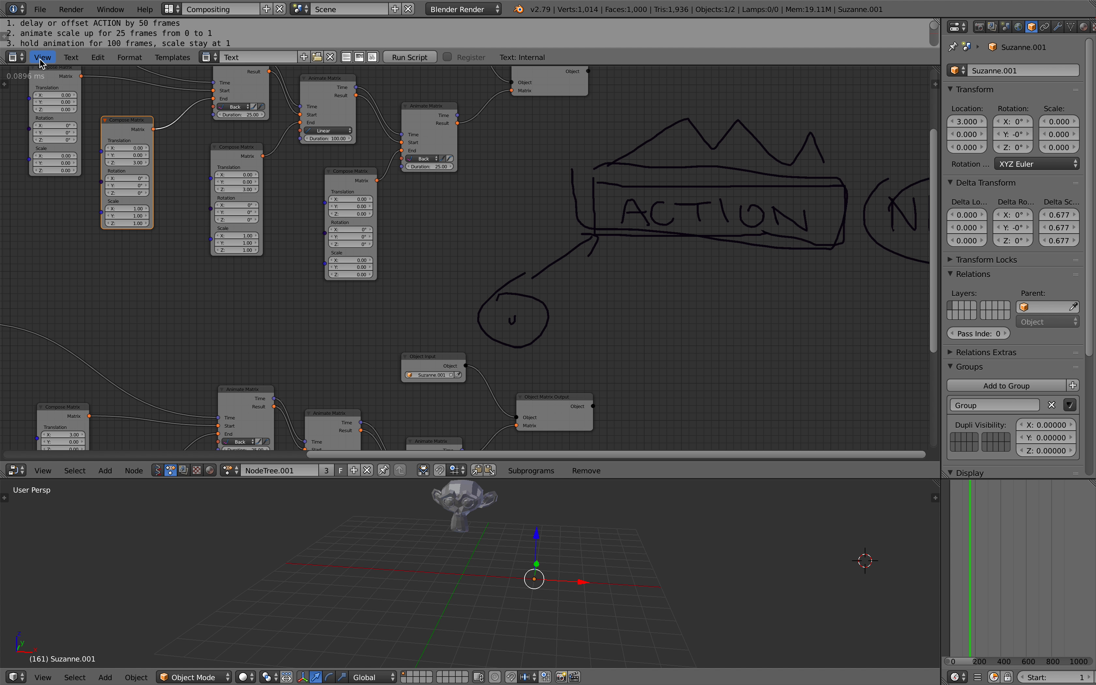
click(42, 58)
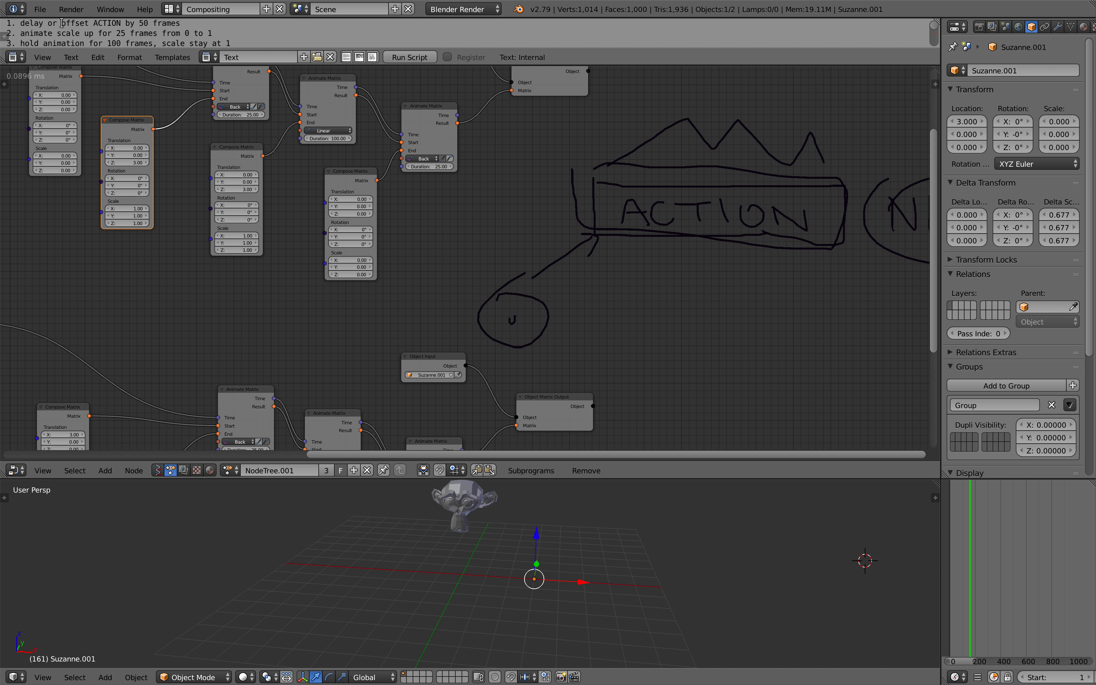
click(40, 9)
mouse_move(105, 52)
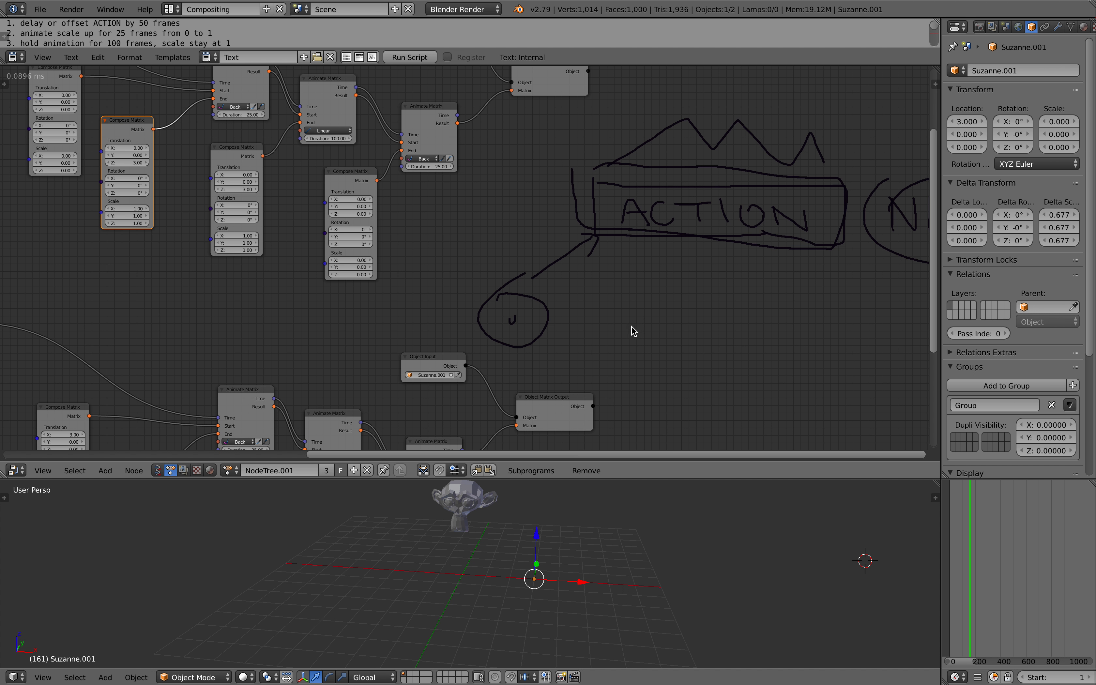
- Add an Offset Matrix node in the empty space beside the second Suzanne's node chain
scroll(589, 340, up, 3)
middle_drag(589, 340, 609, 147)
middle_drag(316, 274, 490, 236)
scroll(490, 236, up, 1)
scroll(489, 240, right, 10)
scroll(489, 240, down, 4)
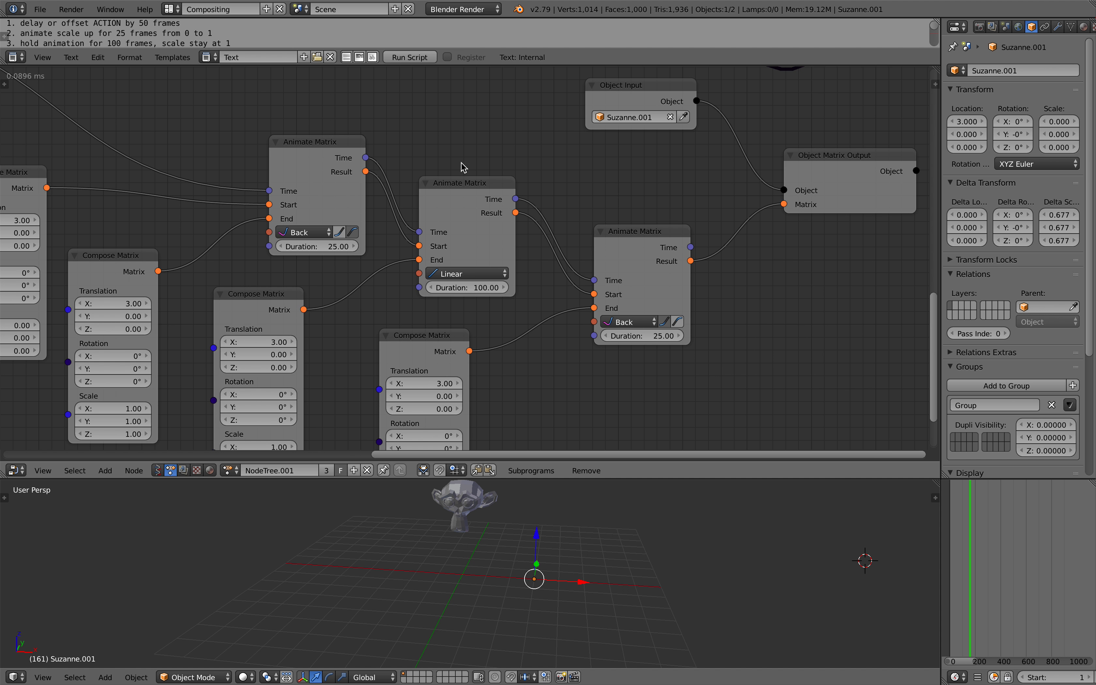
key(shift+a)
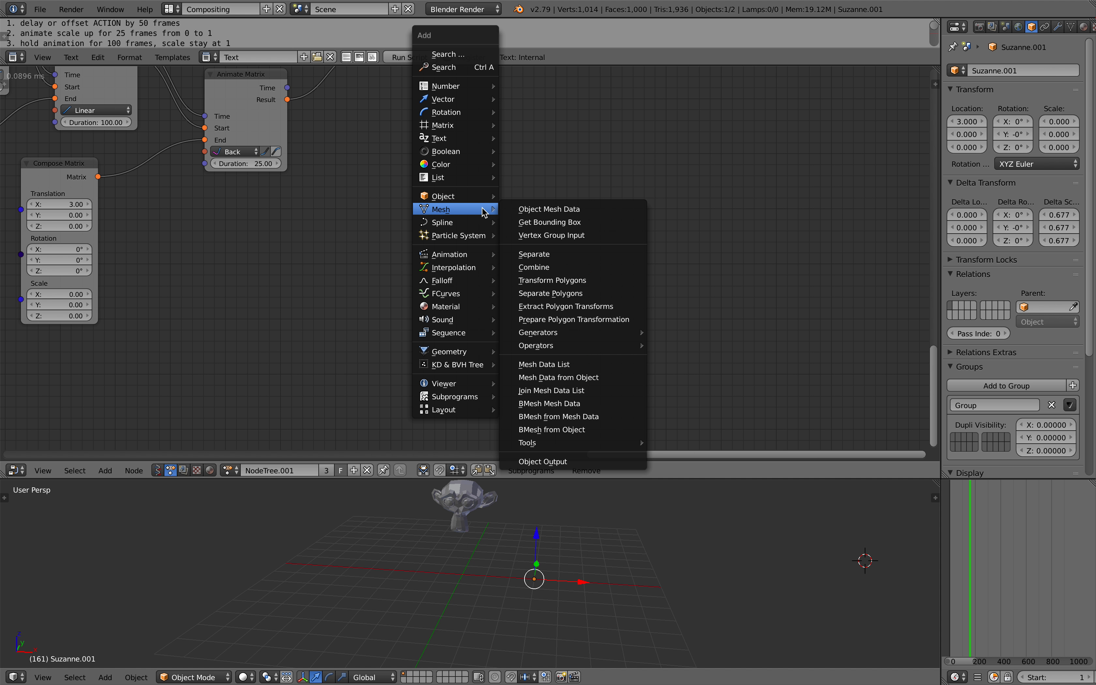
click(471, 68)
text(fo)
key(BackSpace)
key(BackSpace)
text(offset)
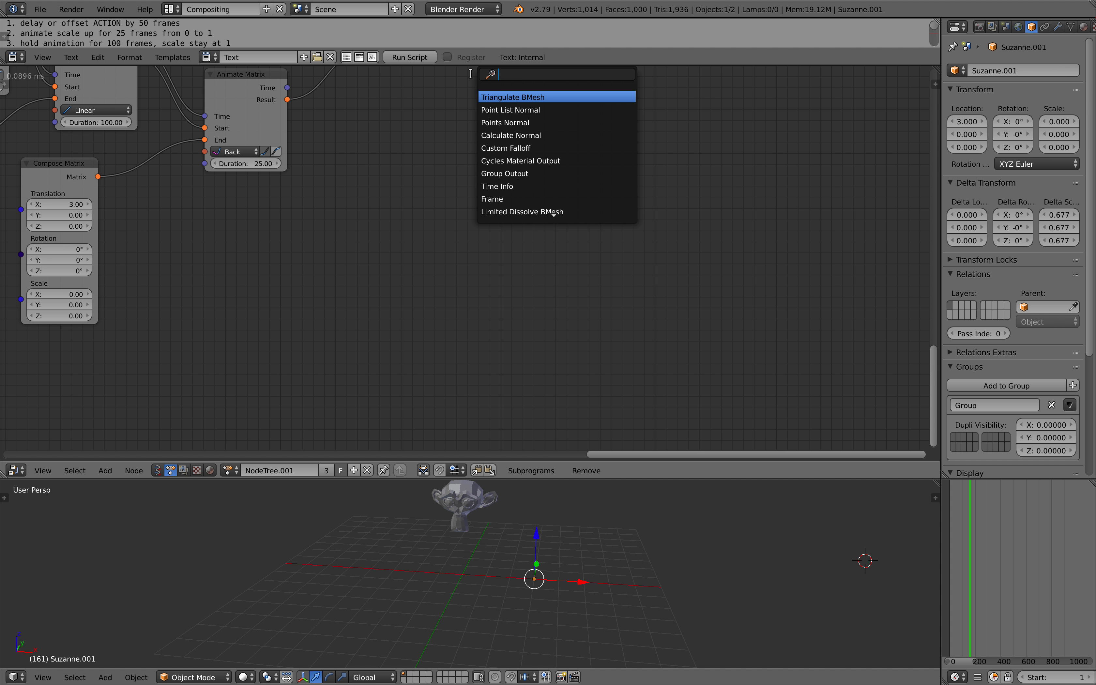
click(509, 109)
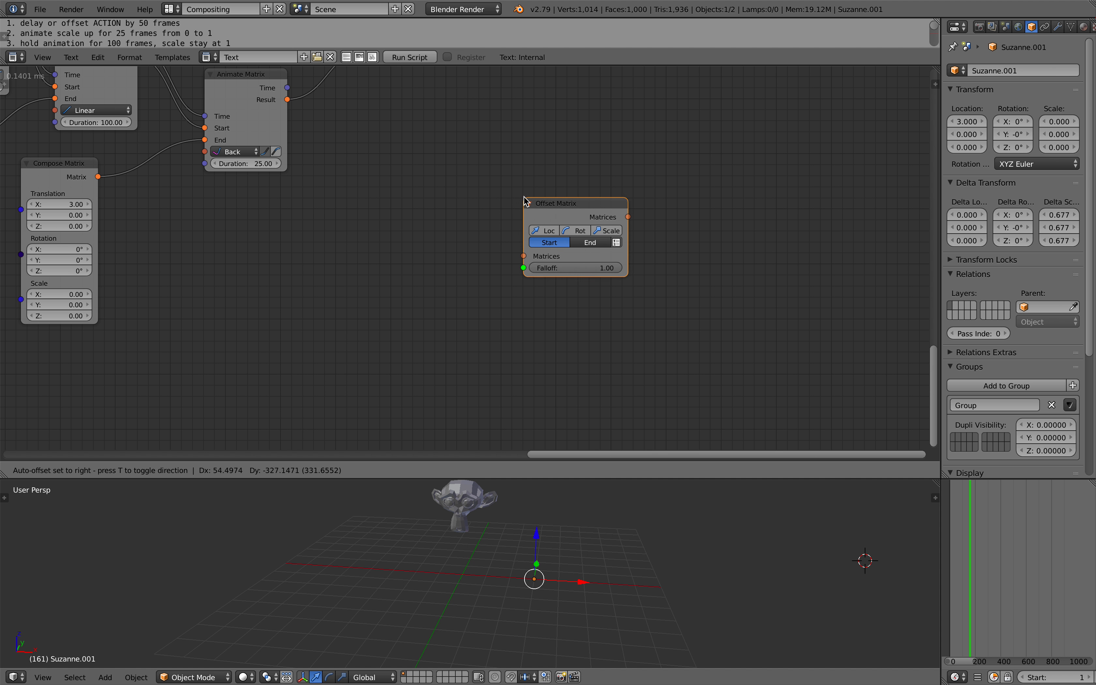
click(546, 197)
- Widen the Offset Matrix node and pull trial links from its Matrices input and output sockets
scroll(546, 197, up, 3)
scroll(546, 197, right, 8)
scroll(421, 190, up, 5)
scroll(270, 141, up, 3)
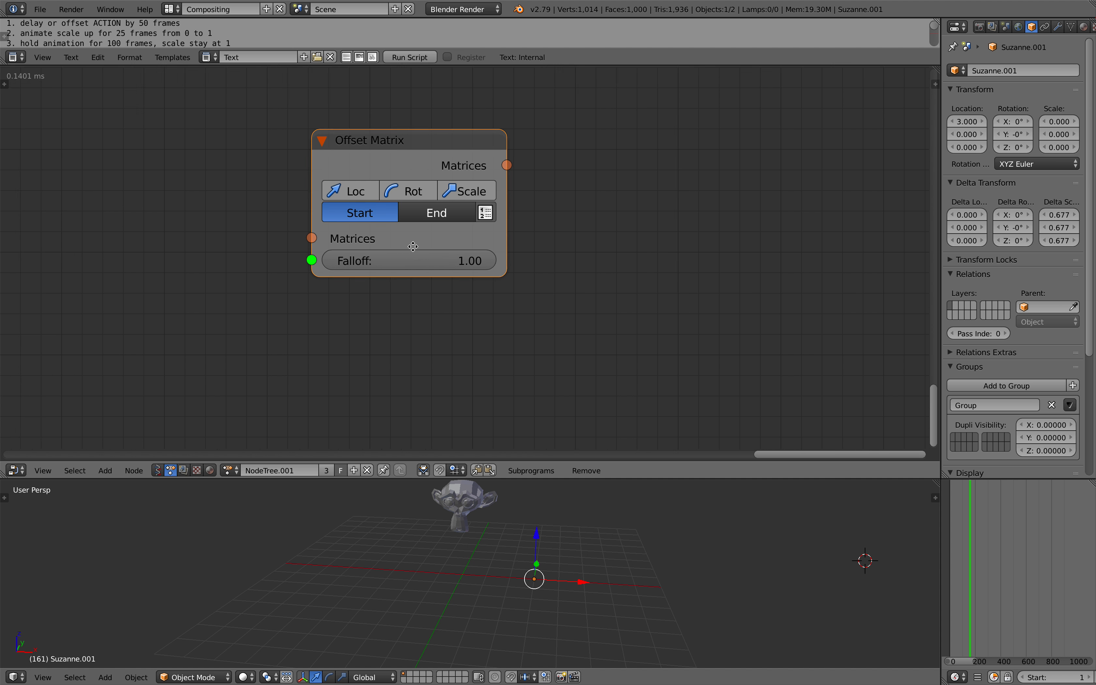
drag(348, 283, 254, 253)
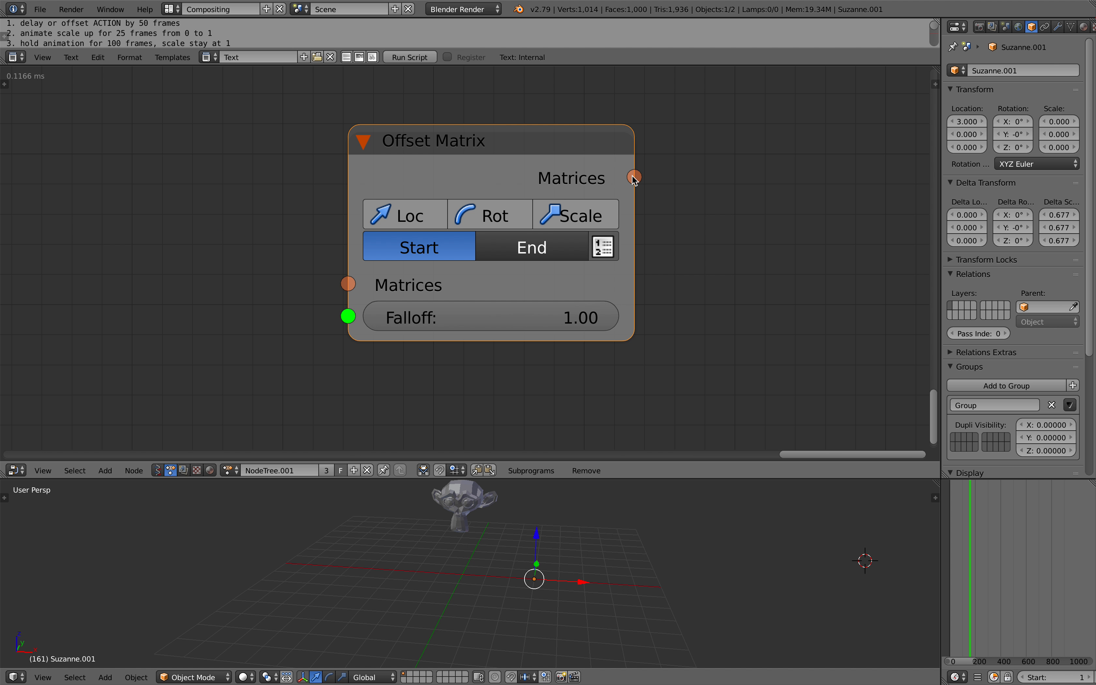
drag(635, 177, 732, 156)
ctrl+scroll(629, 315, right, 2)
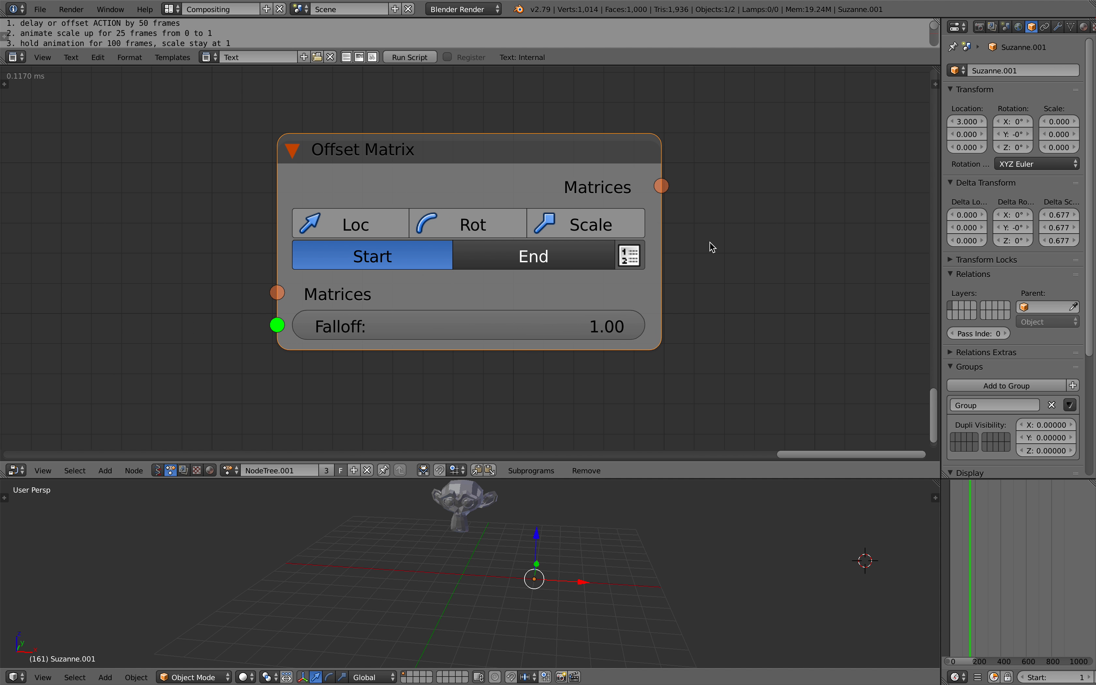
scroll(453, 259, down, 2)
mouse_move(304, 258)
mouse_down()
mouse_move(256, 233)
mouse_move(304, 257)
mouse_up()
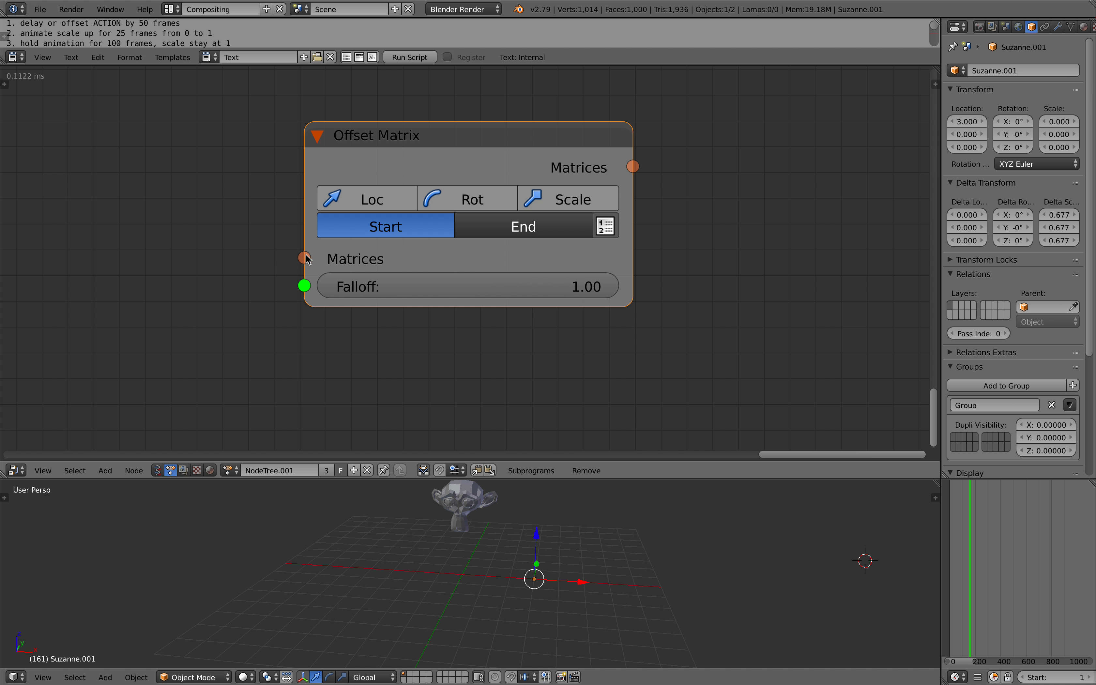
drag(380, 167, 276, 306)
scroll(278, 310, down, 1)
middle_drag(278, 310, 369, 145)
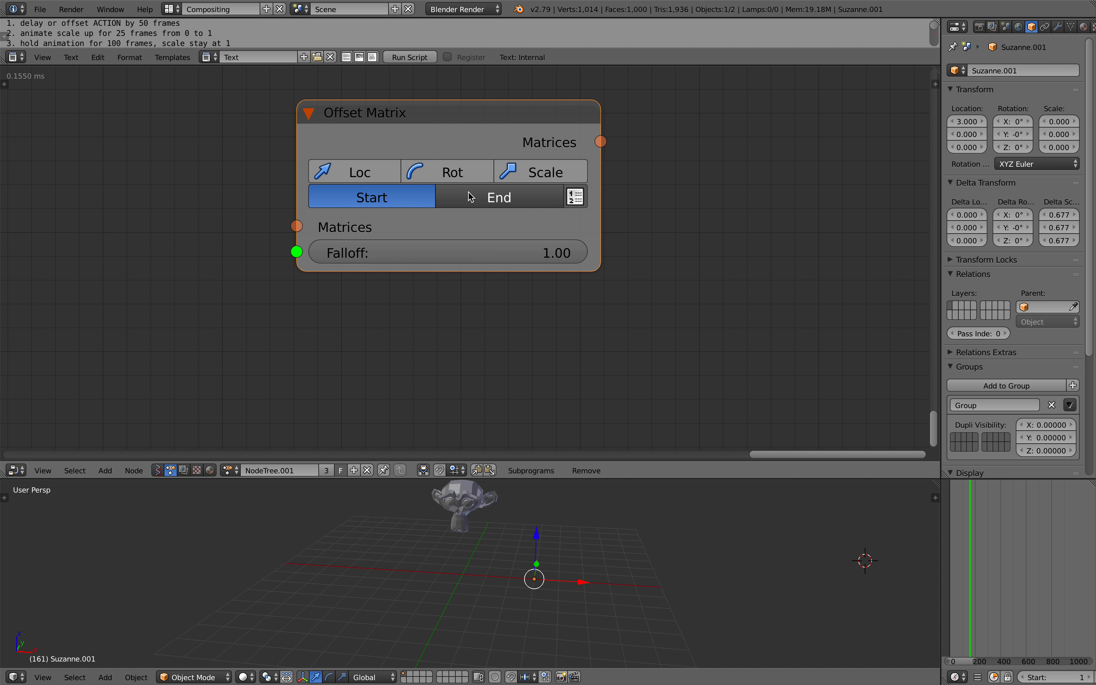
- Toggle the Offset Matrix node's list option, enable its Loc, Rot and Scale inputs, and pull trial links from the Translation and Rotation sockets
click(574, 199)
click(574, 200)
click(575, 199)
click(574, 200)
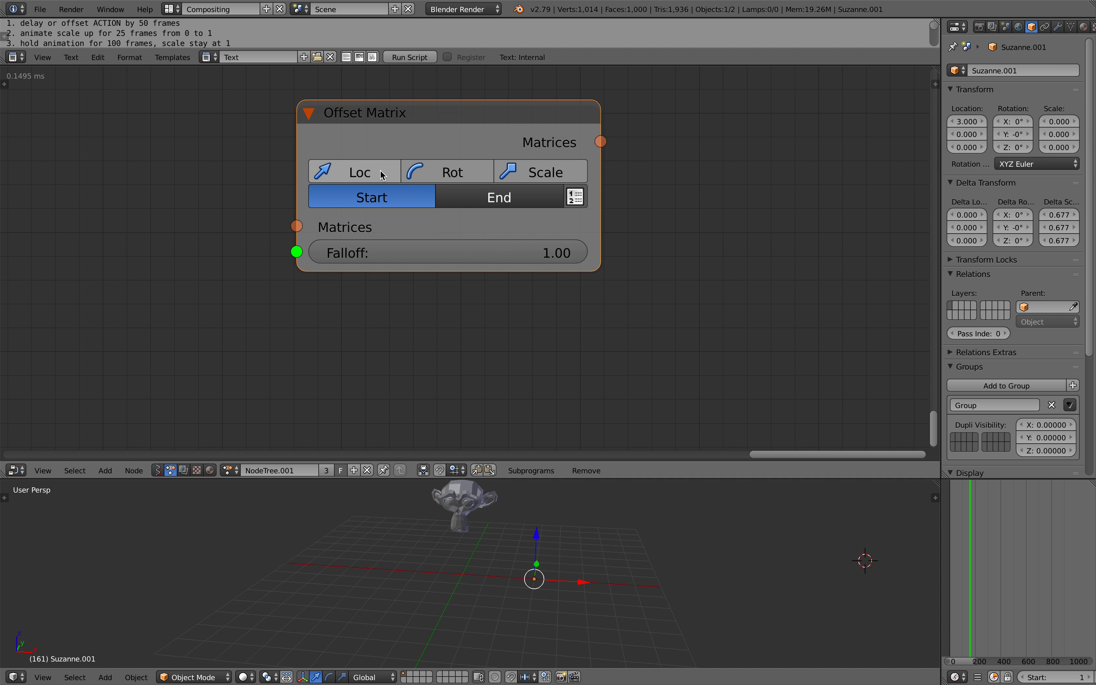
drag(380, 171, 535, 175)
scroll(531, 191, down, 3)
middle_drag(531, 191, 532, 115)
scroll(437, 237, down, 3)
middle_drag(438, 236, 470, 233)
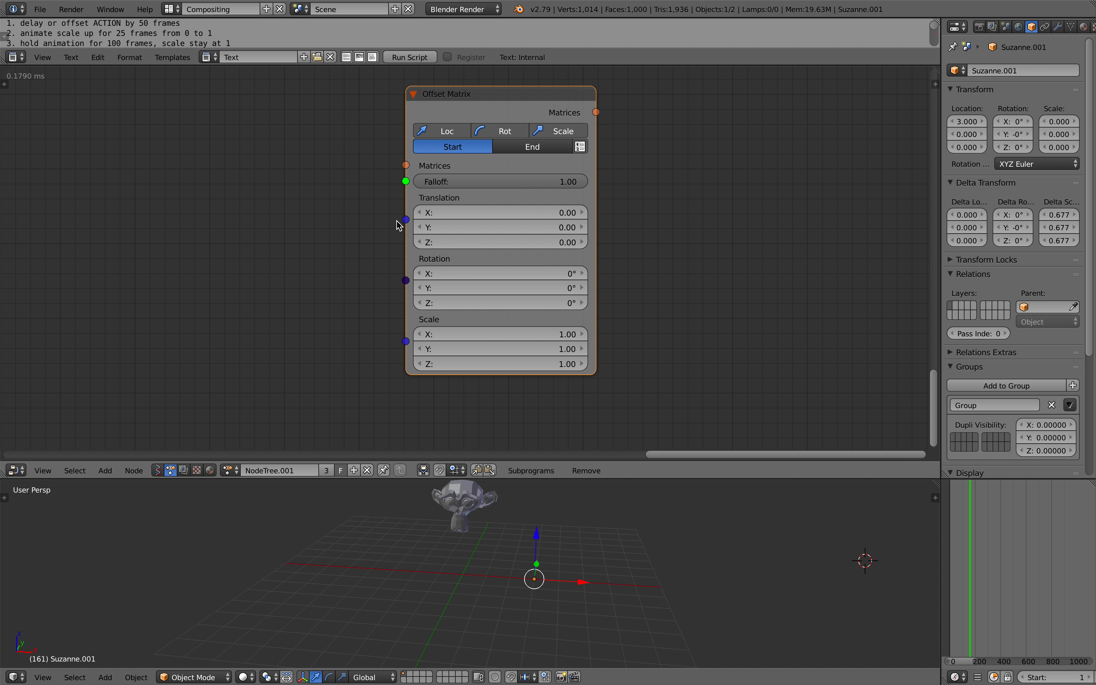
drag(404, 220, 358, 226)
drag(406, 281, 382, 349)
middle_drag(372, 233, 379, 253)
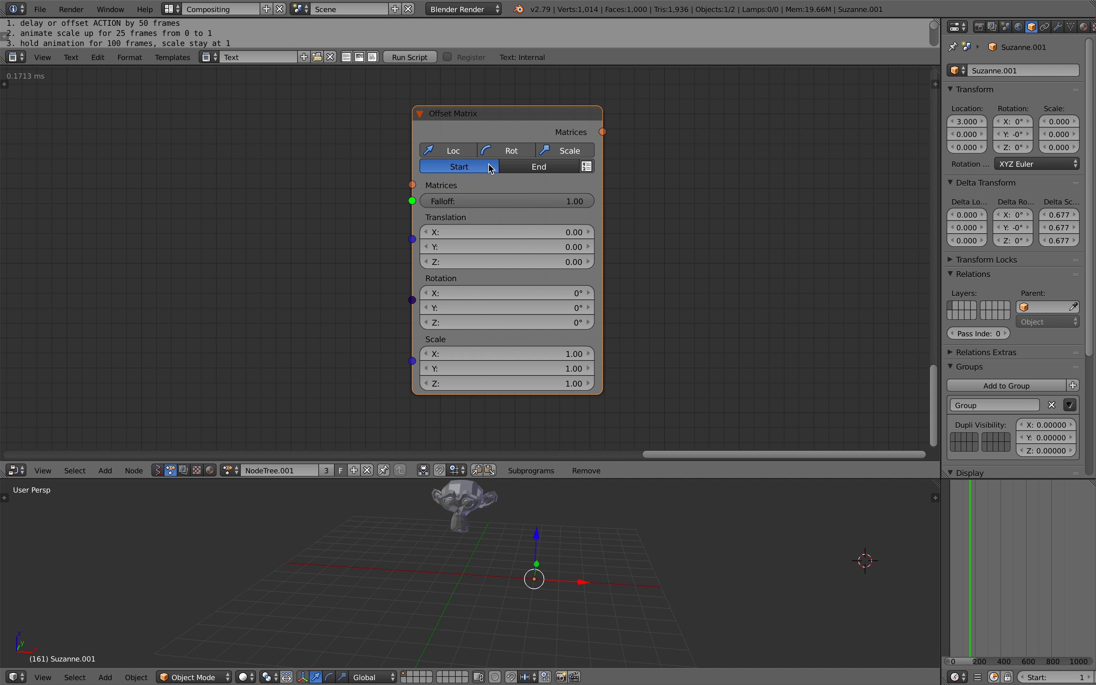
- Delete the Offset Matrix node and return to the second Suzanne's Animate Matrix chain
scroll(493, 170, down, 2)
key(x)
scroll(496, 174, down, 4)
middle_drag(371, 173, 774, 282)
scroll(477, 257, up, 5)
middle_drag(585, 167, 474, 269)
middle_drag(568, 234, 584, 200)
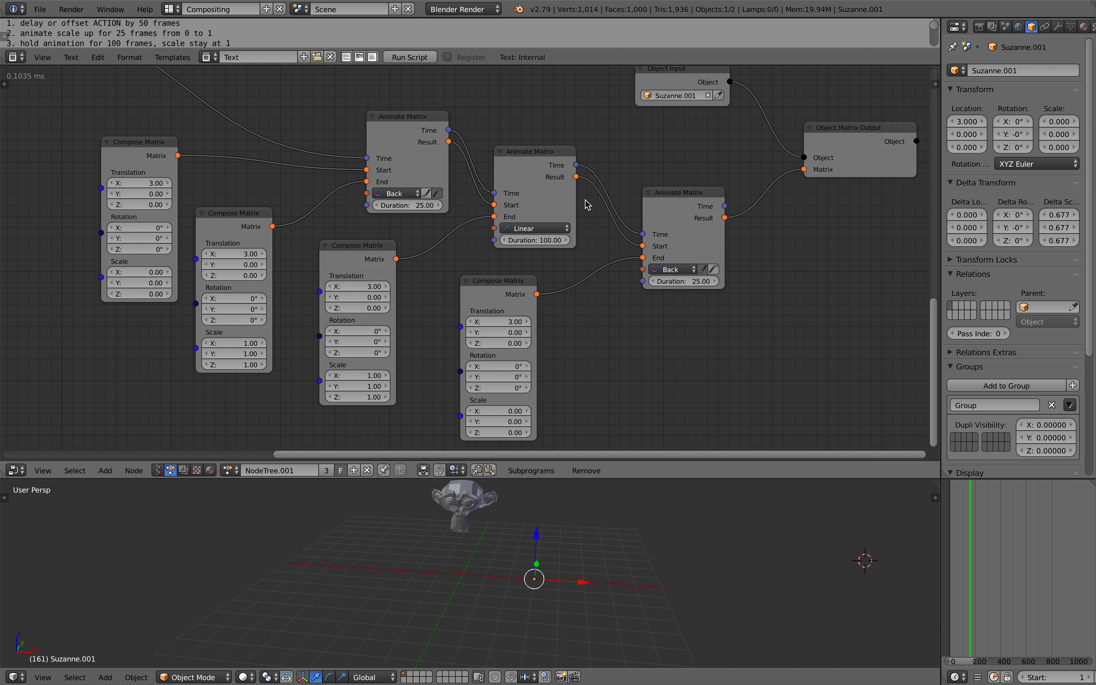
- Nudge the Compose Matrix nodes slightly within the first Suzanne's chain
scroll(487, 216, down, 3)
mouse_move(486, 217)
middle_down()
mouse_move(657, 275)
mouse_move(506, 315)
middle_up()
scroll(652, 274, down, 3)
mouse_move(524, 246)
middle_down()
mouse_move(486, 365)
mouse_move(495, 351)
middle_up()
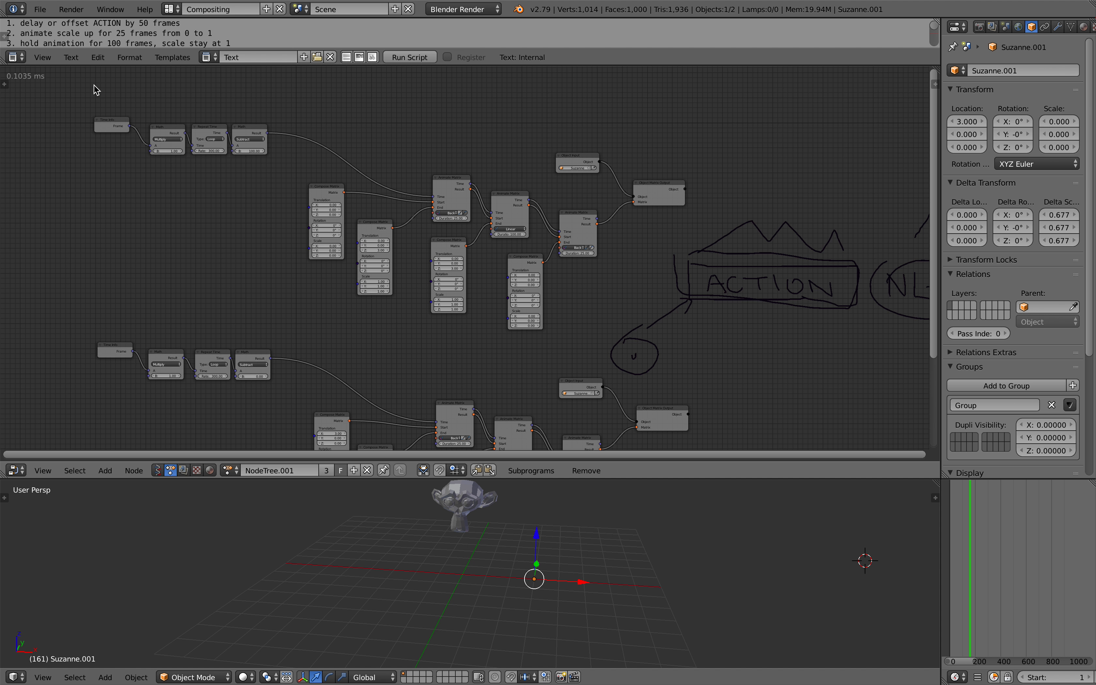
scroll(394, 272, up, 1)
mouse_move(394, 273)
middle_down()
mouse_move(476, 290)
mouse_move(457, 306)
mouse_move(423, 272)
middle_up()
drag(383, 225, 388, 225)
drag(450, 253, 526, 273)
drag(614, 306, 616, 300)
mouse_move(631, 400)
middle_down()
mouse_move(372, 360)
mouse_move(400, 341)
middle_up()
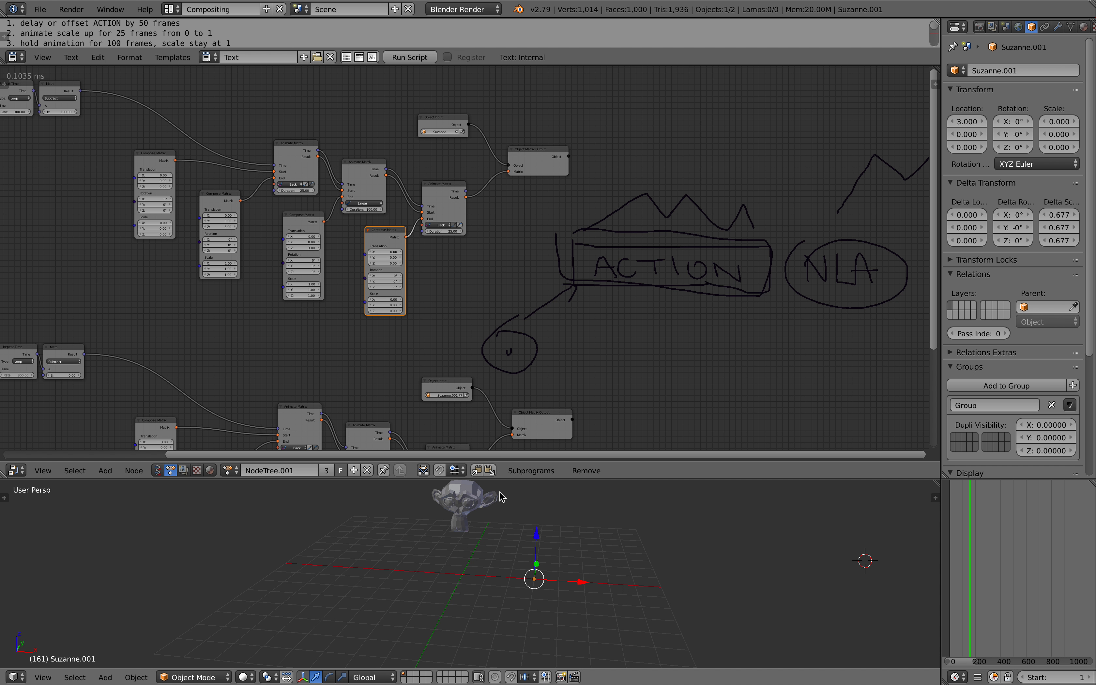
- Enlarge the 3D view and scrub the animation from the start to frame 258
drag(505, 479, 516, 404)
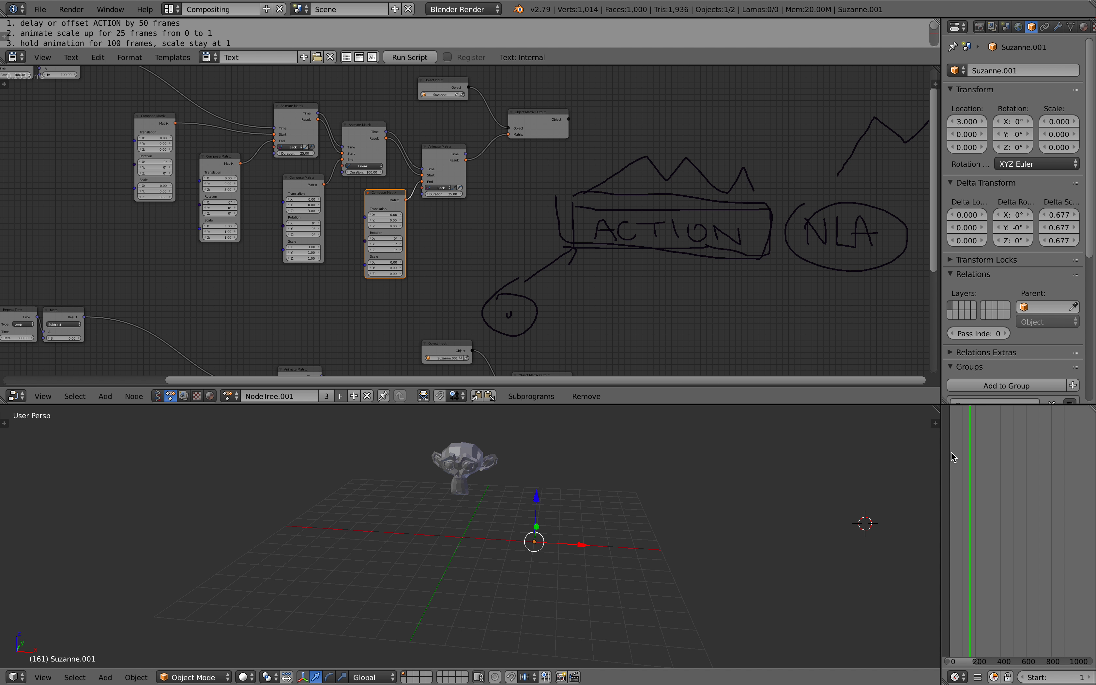
drag(950, 451, 982, 445)
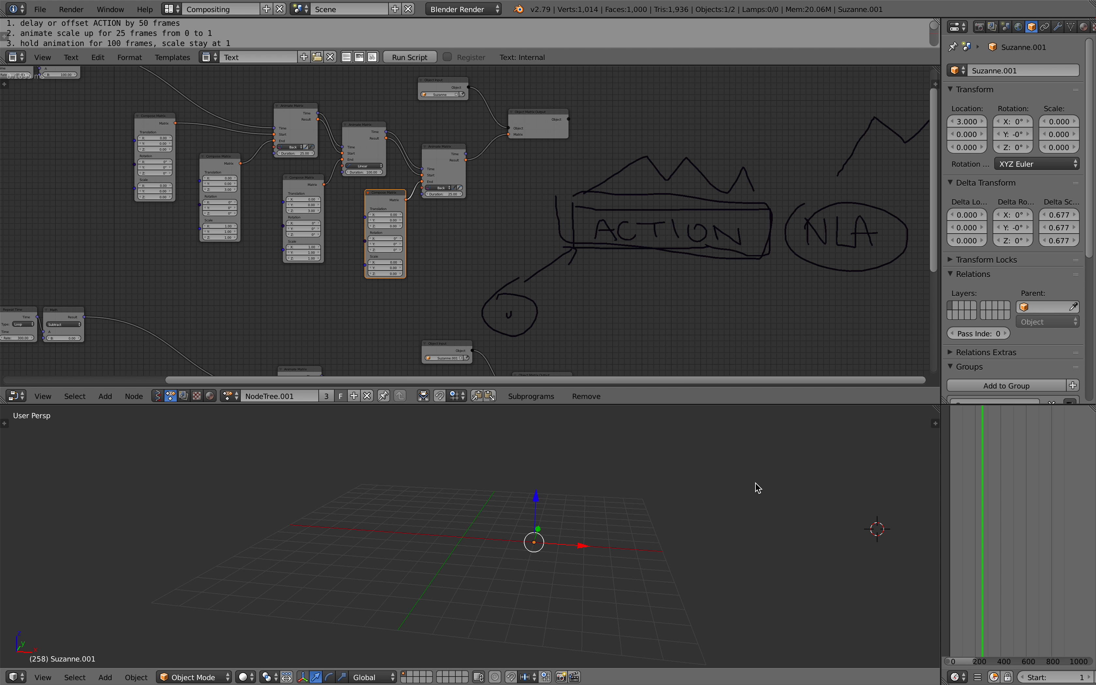
middle_drag(818, 253, 807, 262)
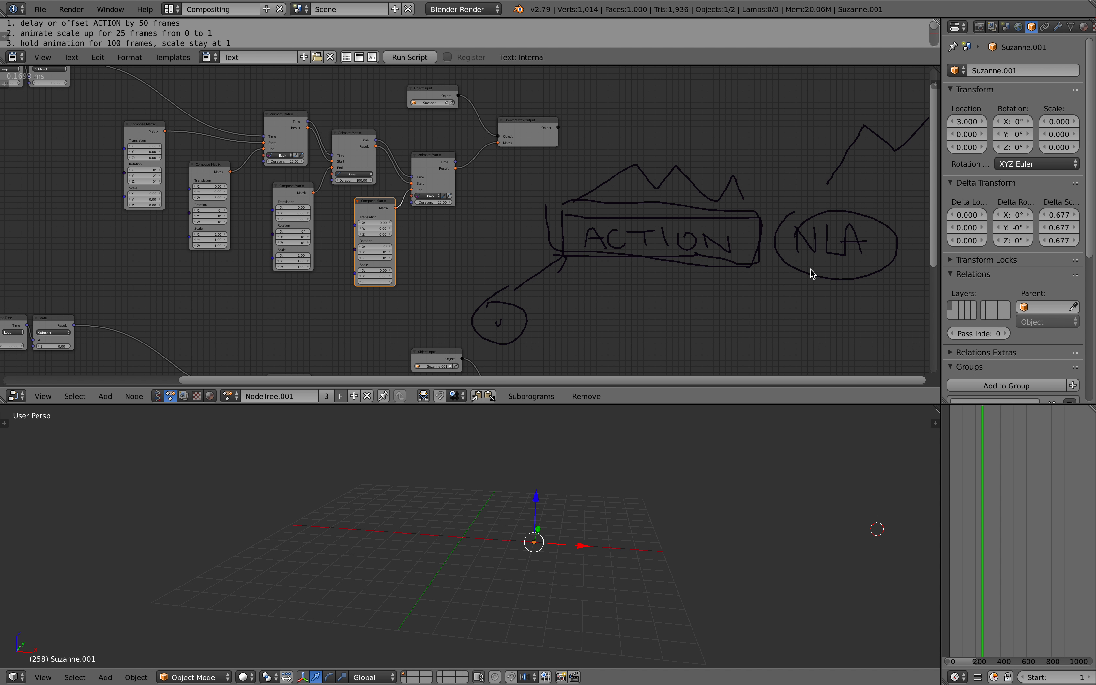
middle_drag(640, 263, 743, 331)
middle_drag(539, 254, 608, 252)
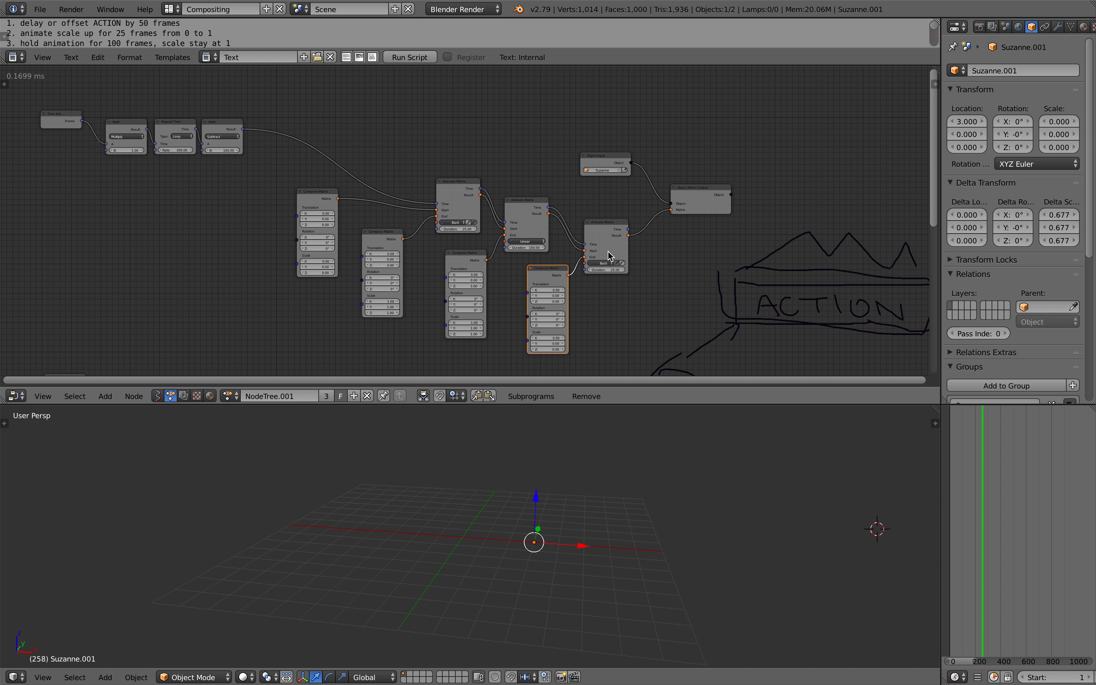